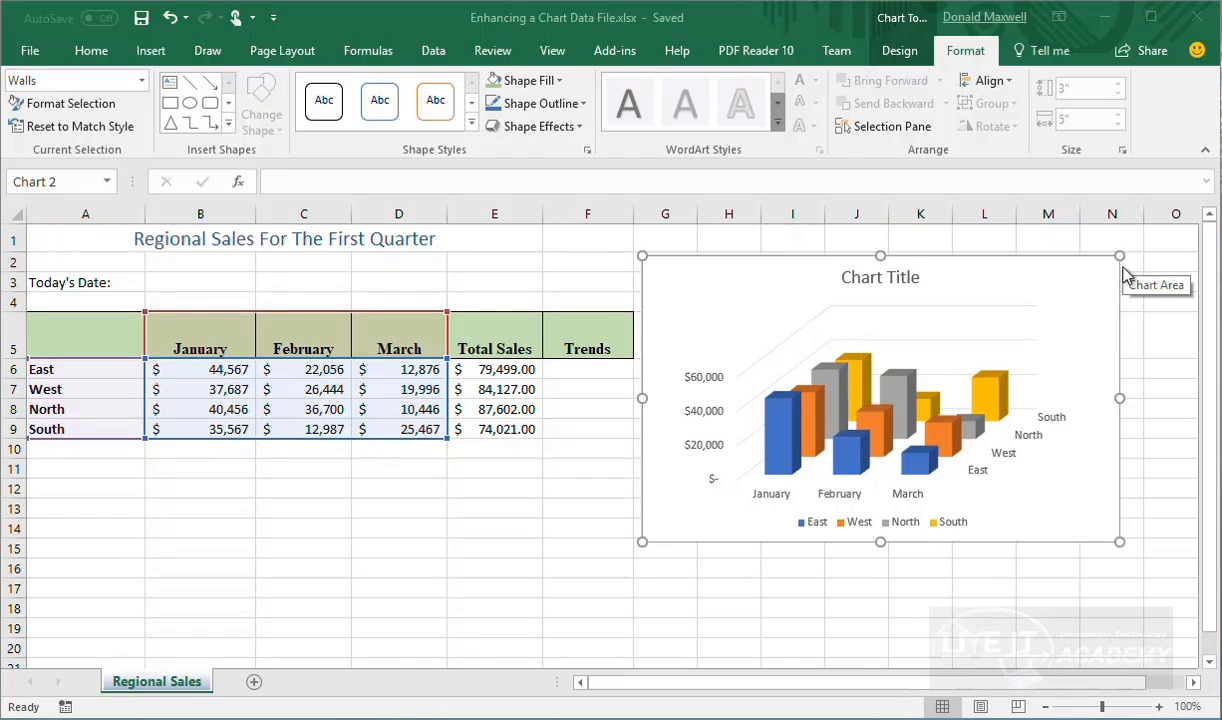
Fill the January East column light green
left_click(1098, 303)
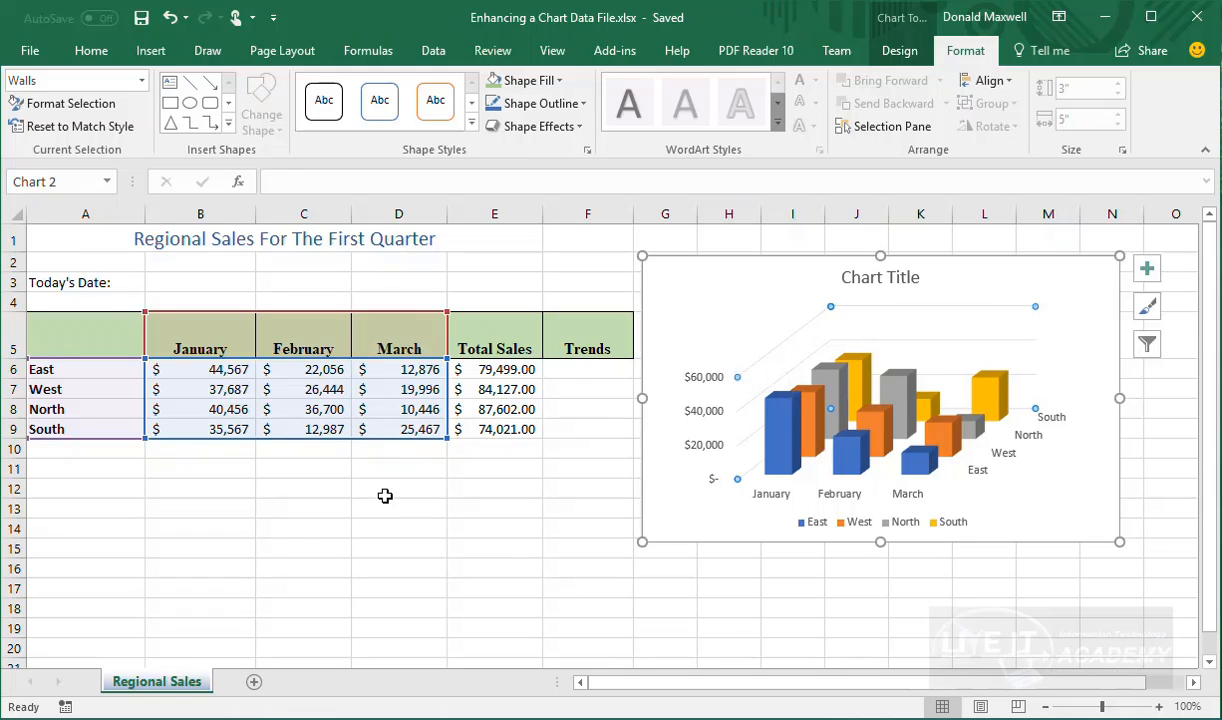
left_click(783, 428)
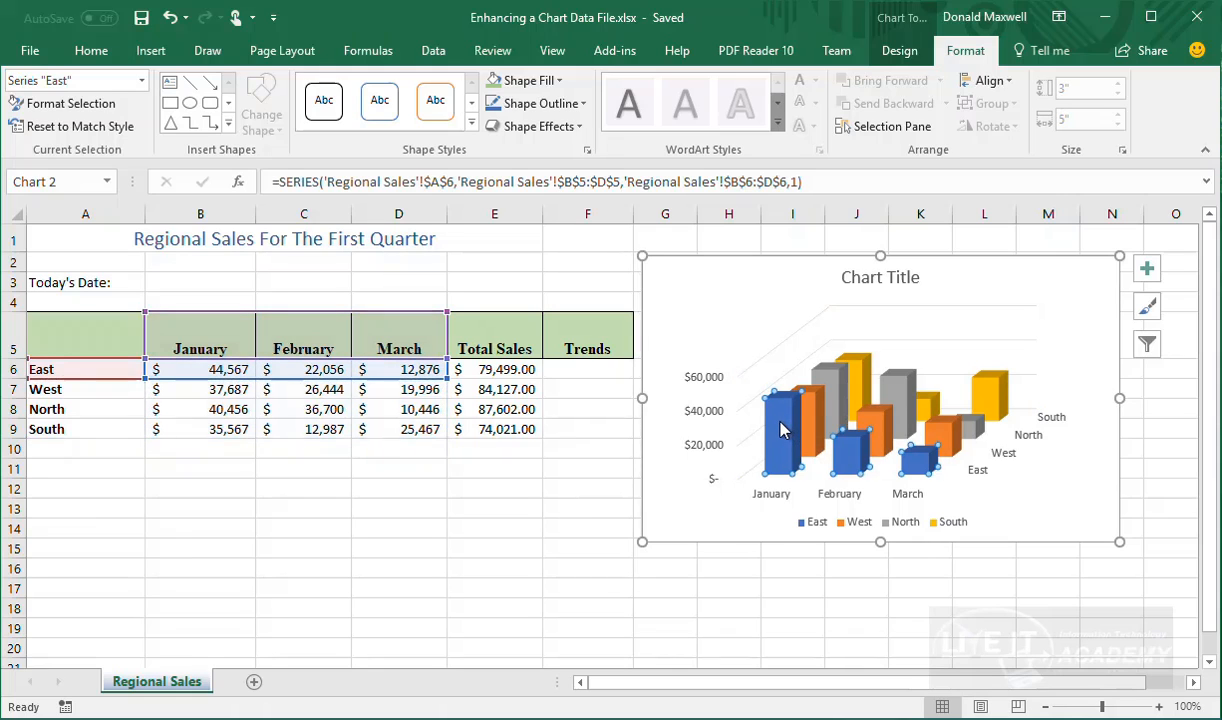
left_click(783, 428)
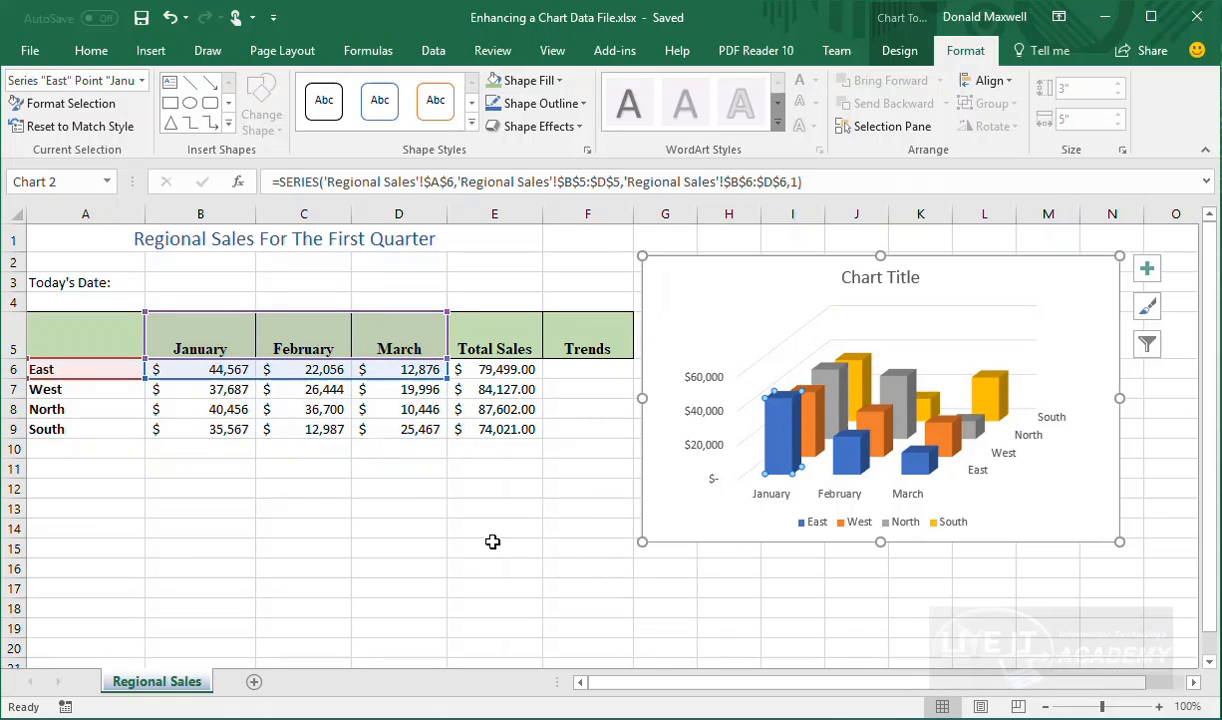
left_click(498, 541)
left_click(783, 450)
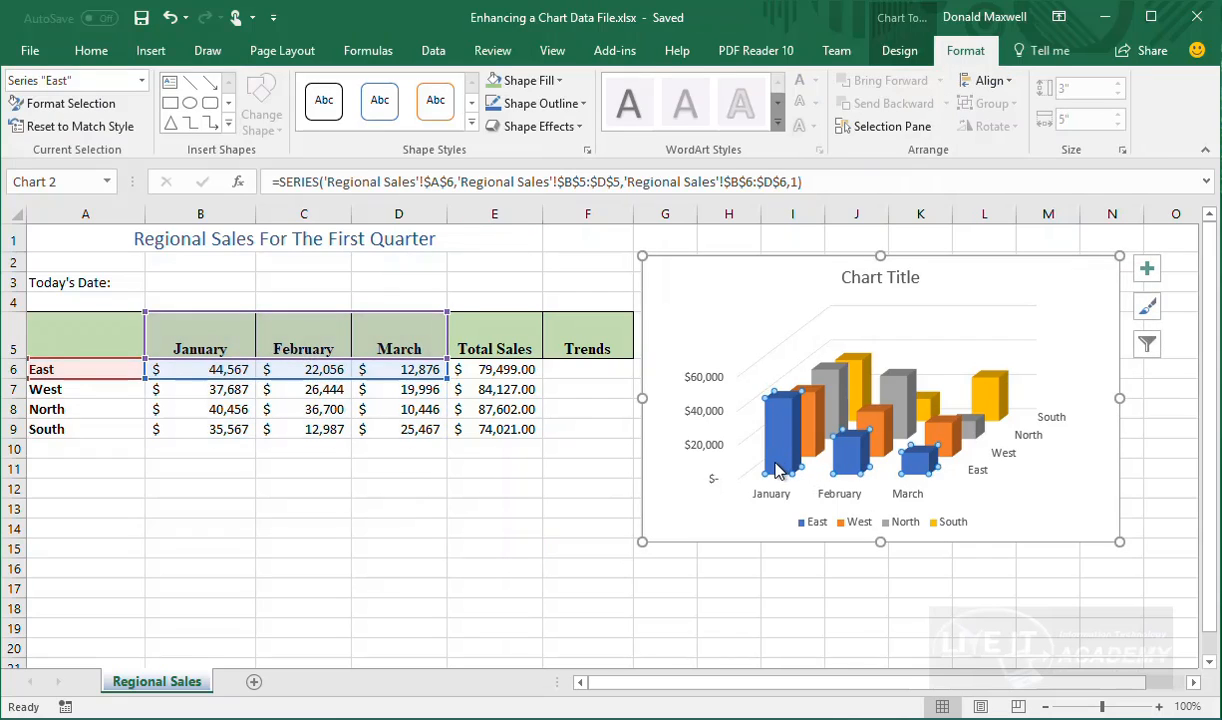
mouse_move(777, 472)
left_click(780, 430)
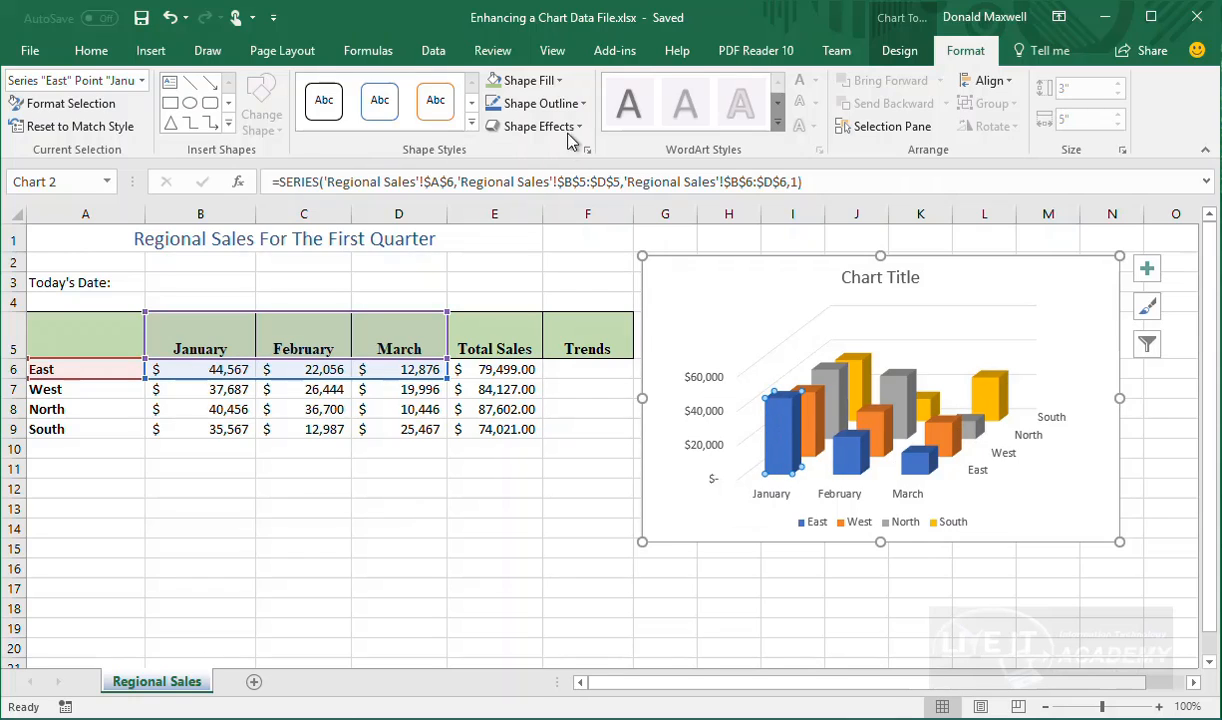
left_click(559, 82)
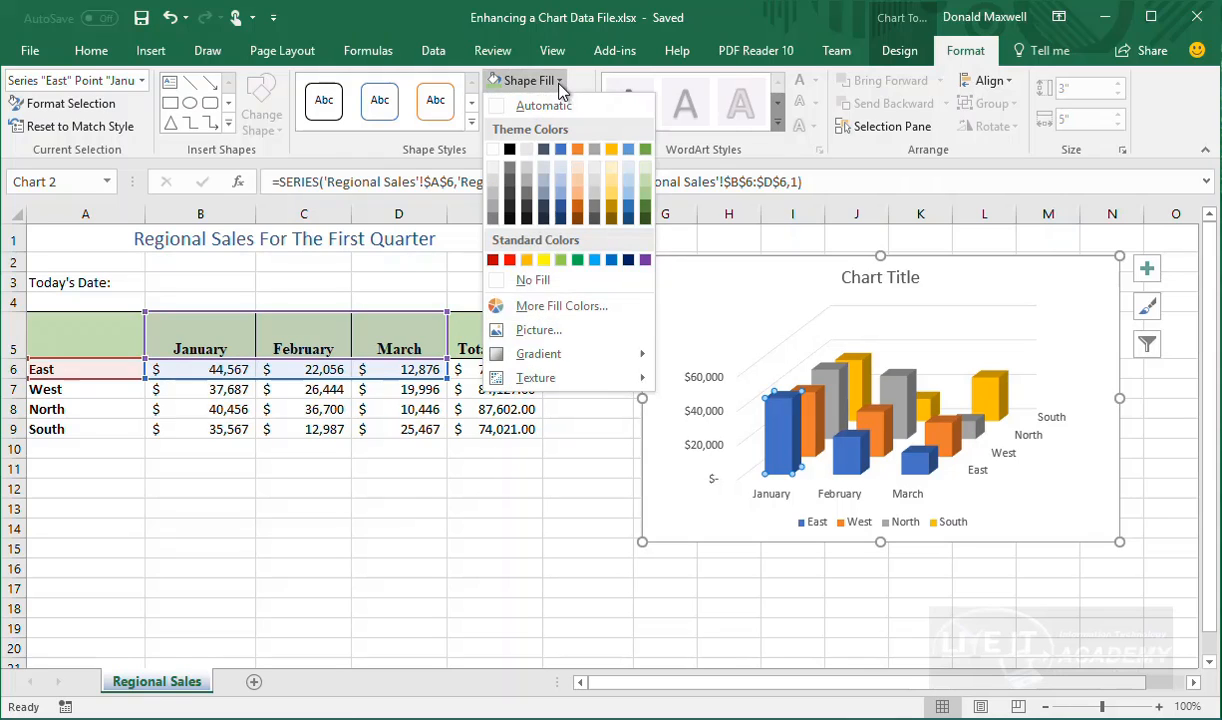
left_click(646, 204)
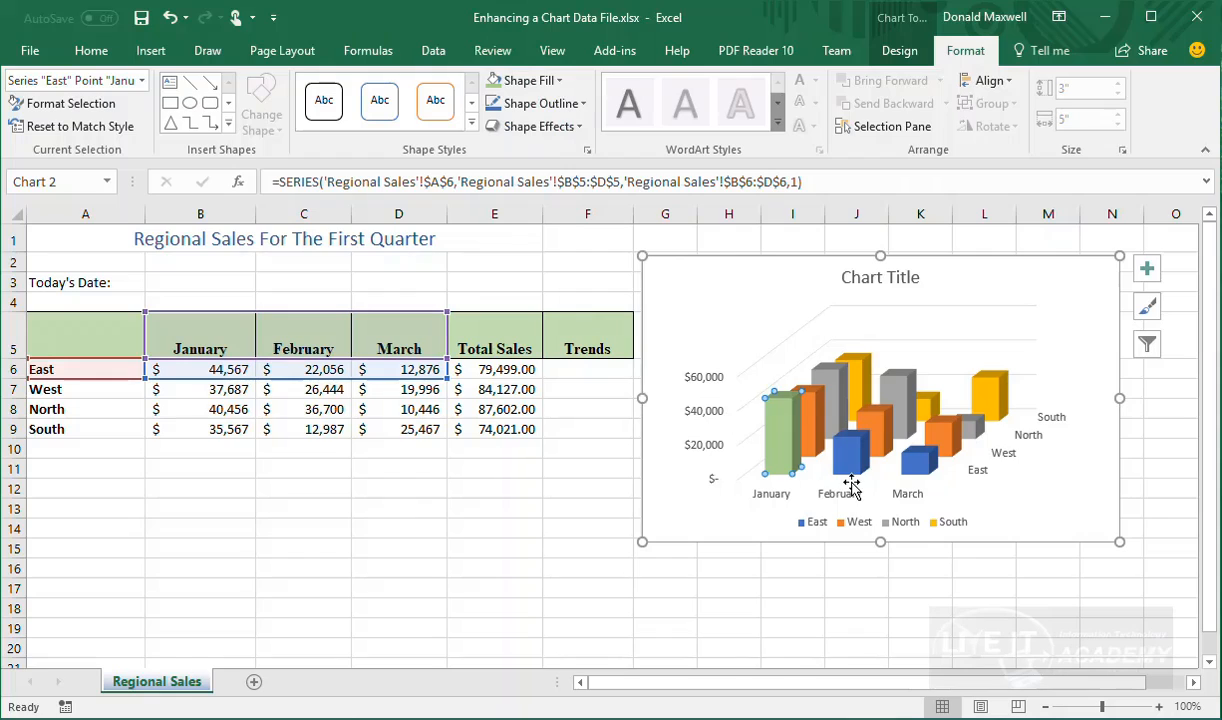
Fill the February East column light orange
left_click(842, 458)
left_click(562, 84)
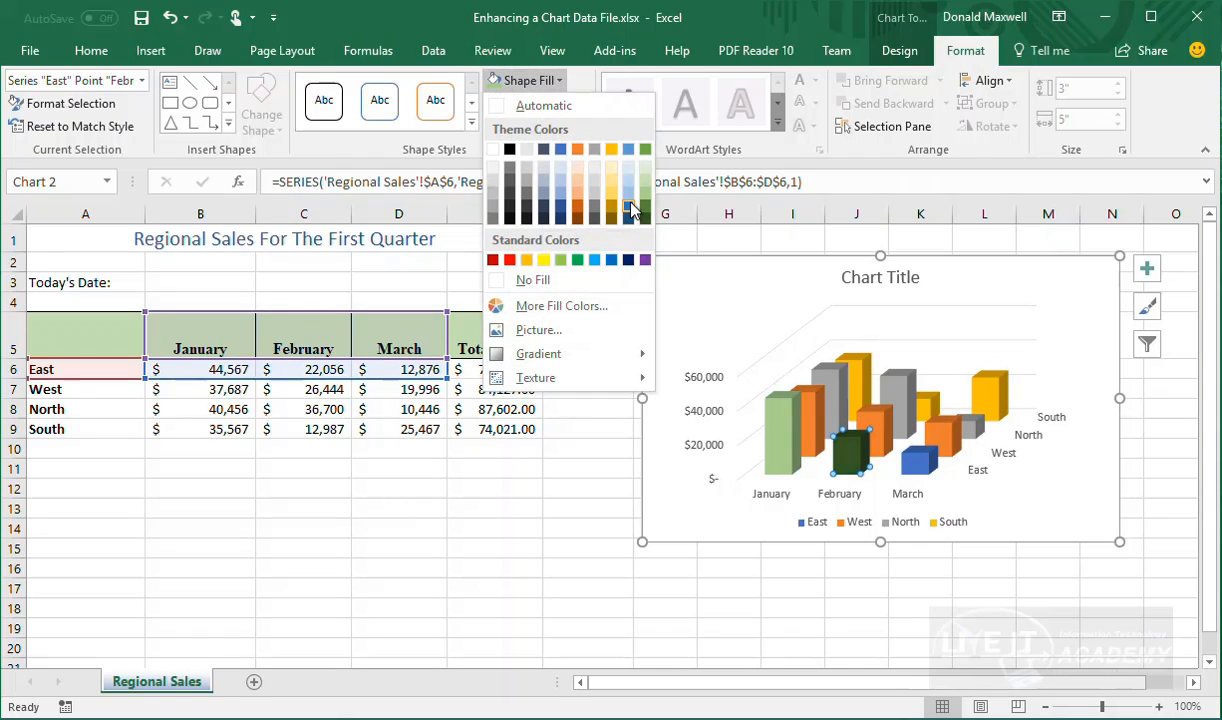
left_click(574, 197)
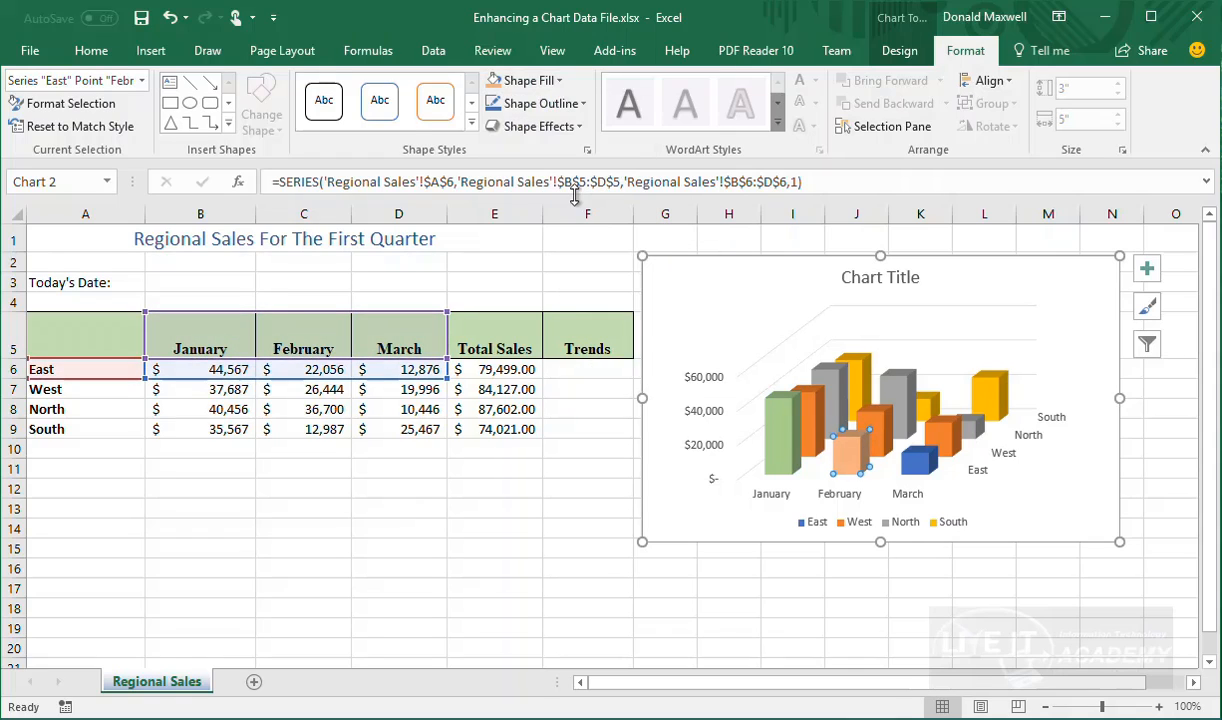
Give the March East column a grey outline
left_click(910, 456)
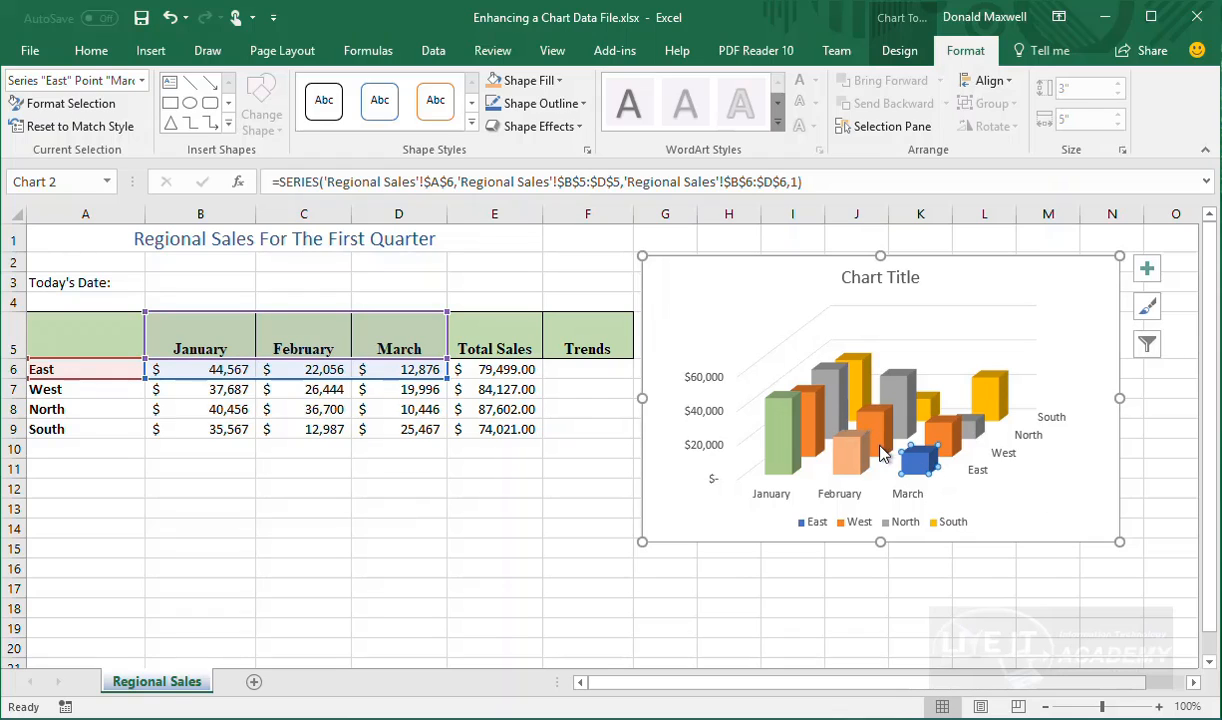
left_click(583, 104)
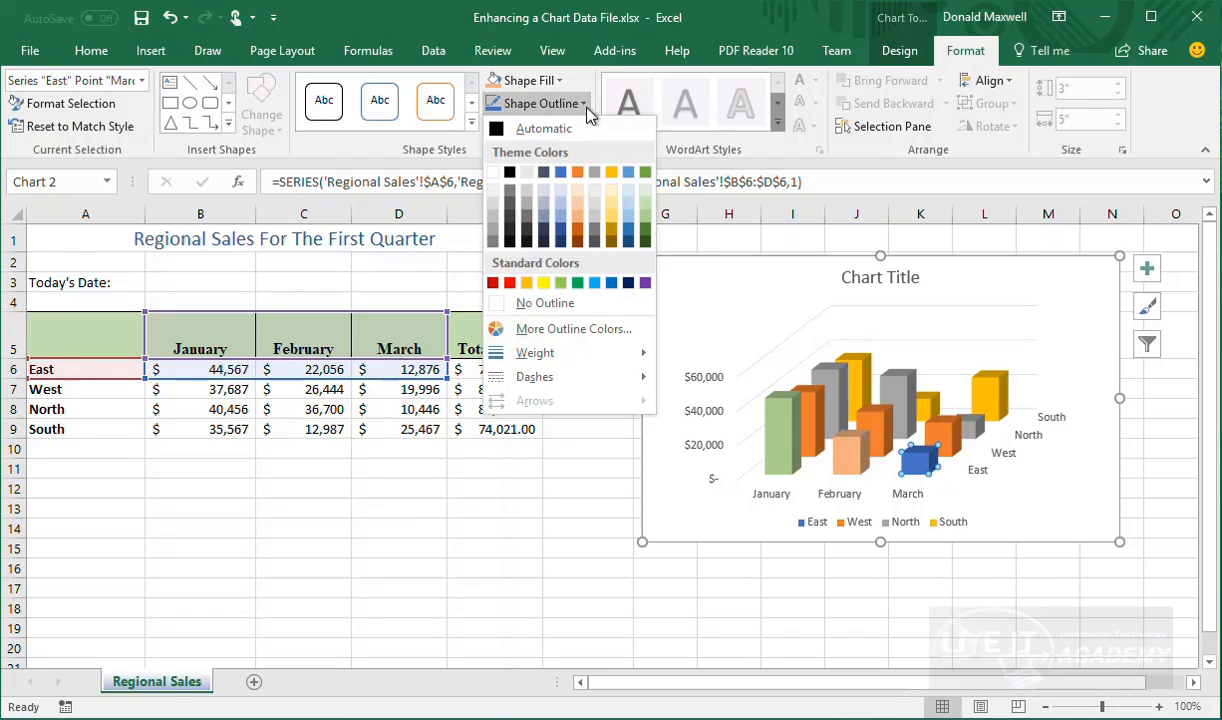
left_click(530, 220)
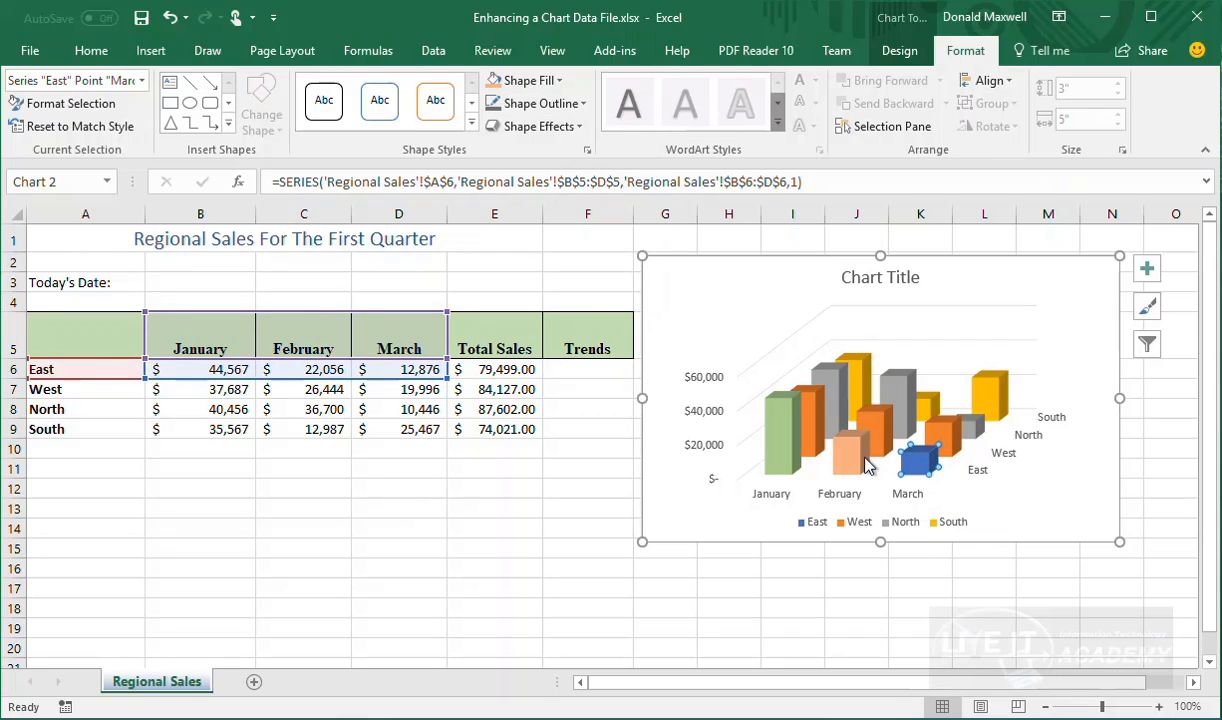
key("Up")
key("Up")
key("Up")
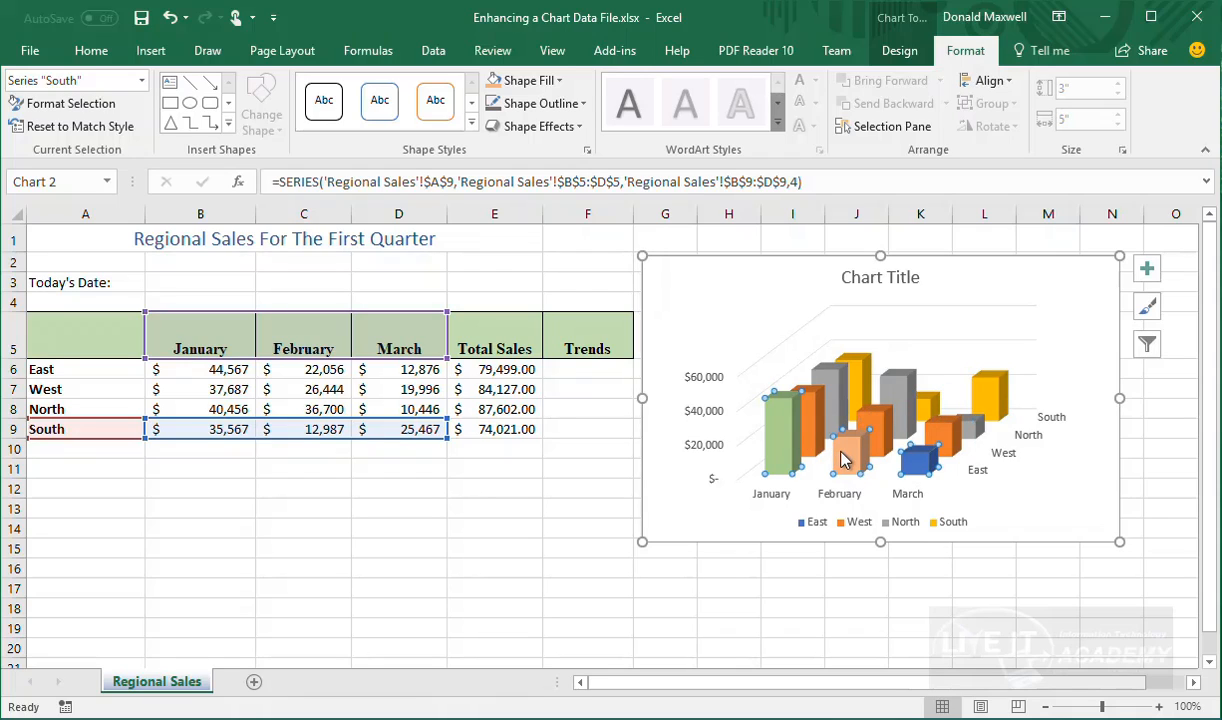
Fill all three East columns the same green
left_click(780, 430)
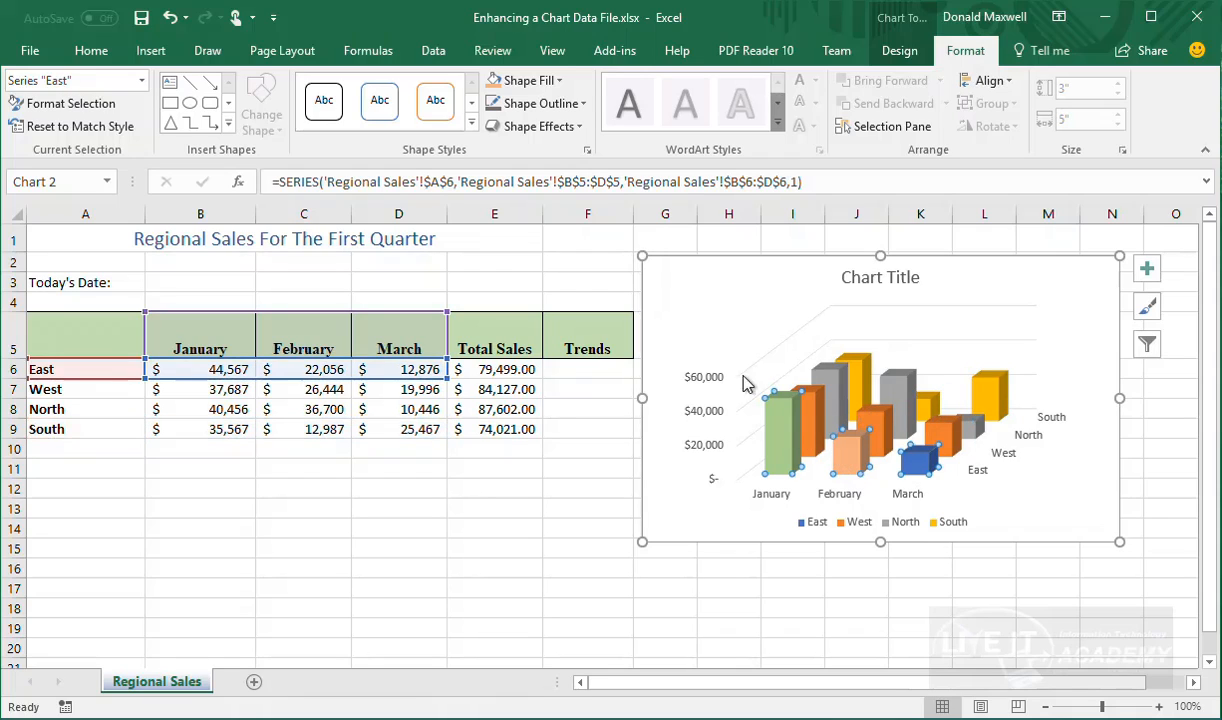
left_click(545, 80)
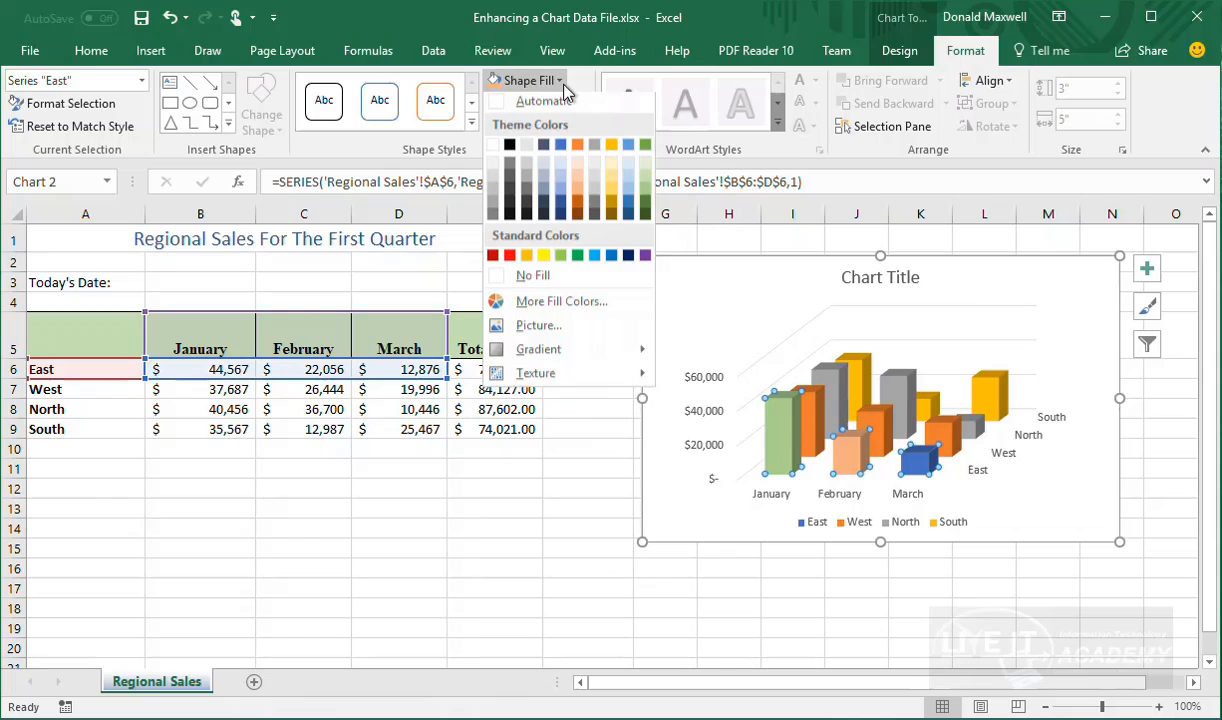
left_click(646, 195)
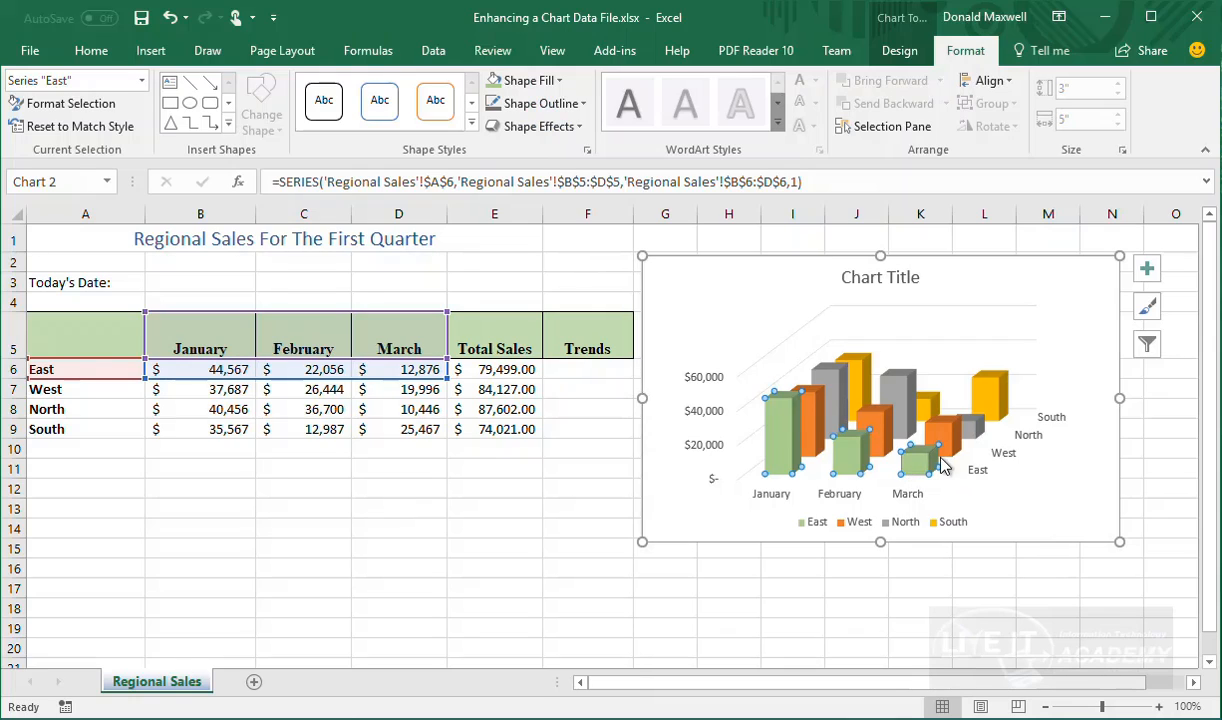
left_click(797, 455)
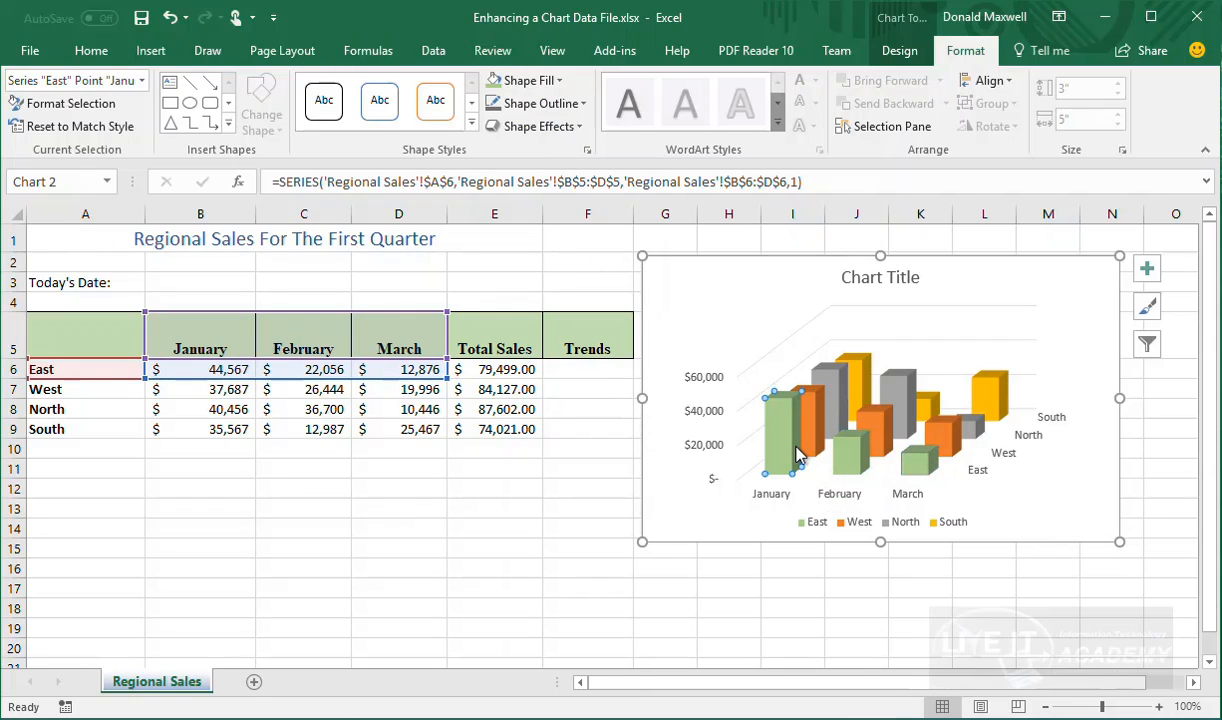
Colour all the West series columns blue
left_click(820, 432)
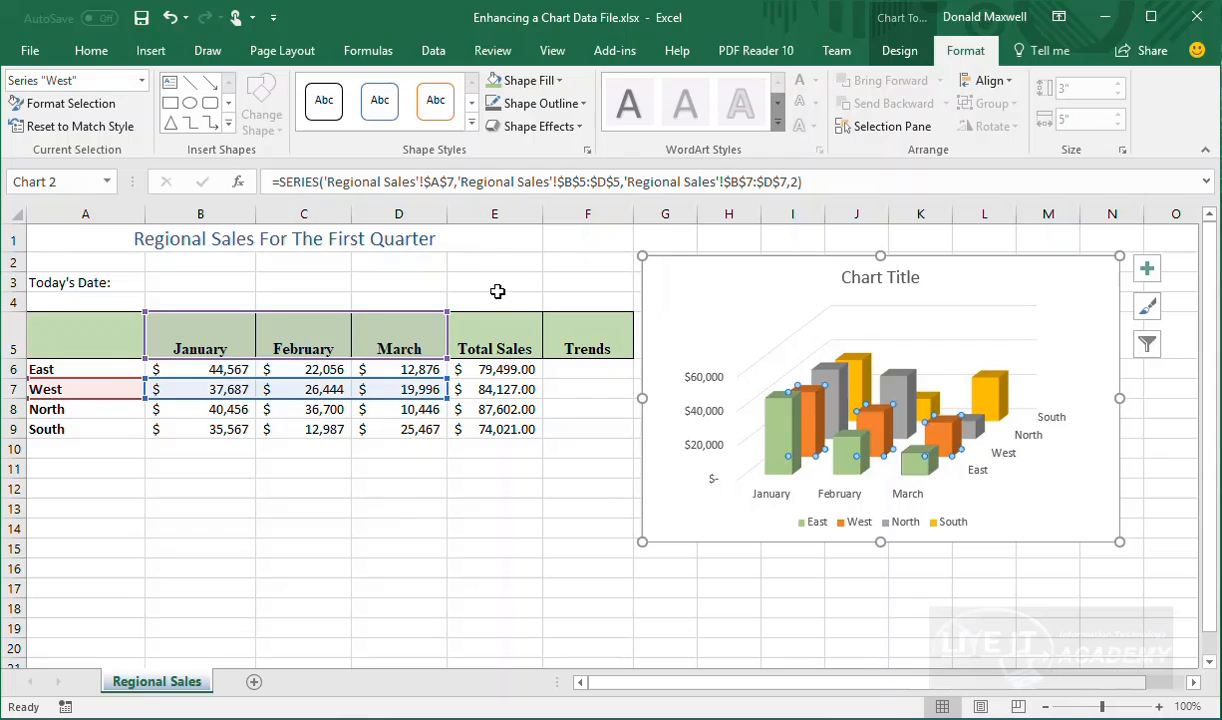
left_click(559, 81)
left_click(612, 259)
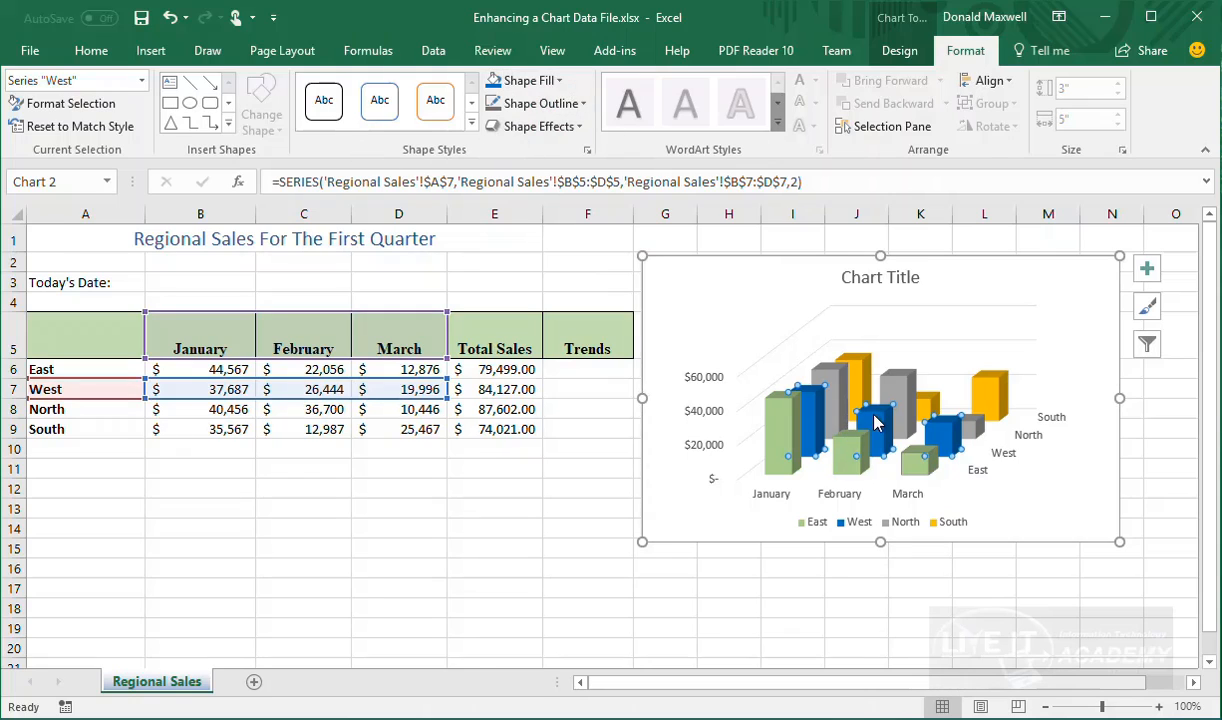
left_click(840, 398)
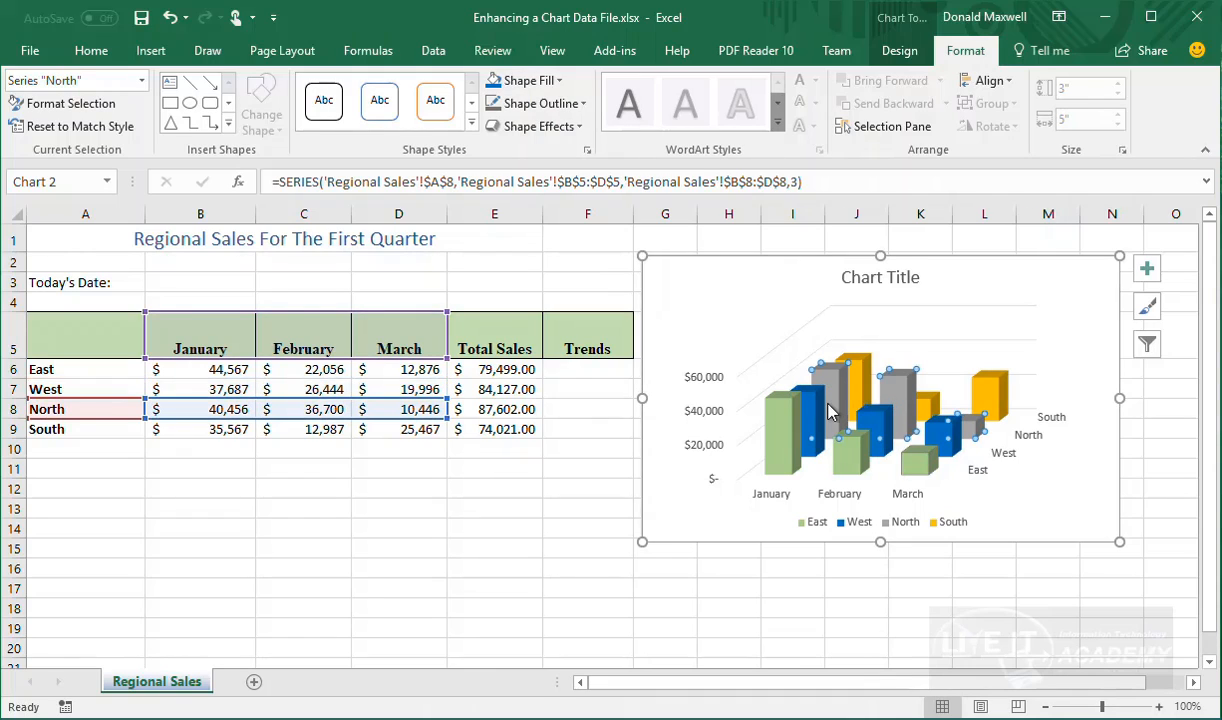
mouse_move(828, 410)
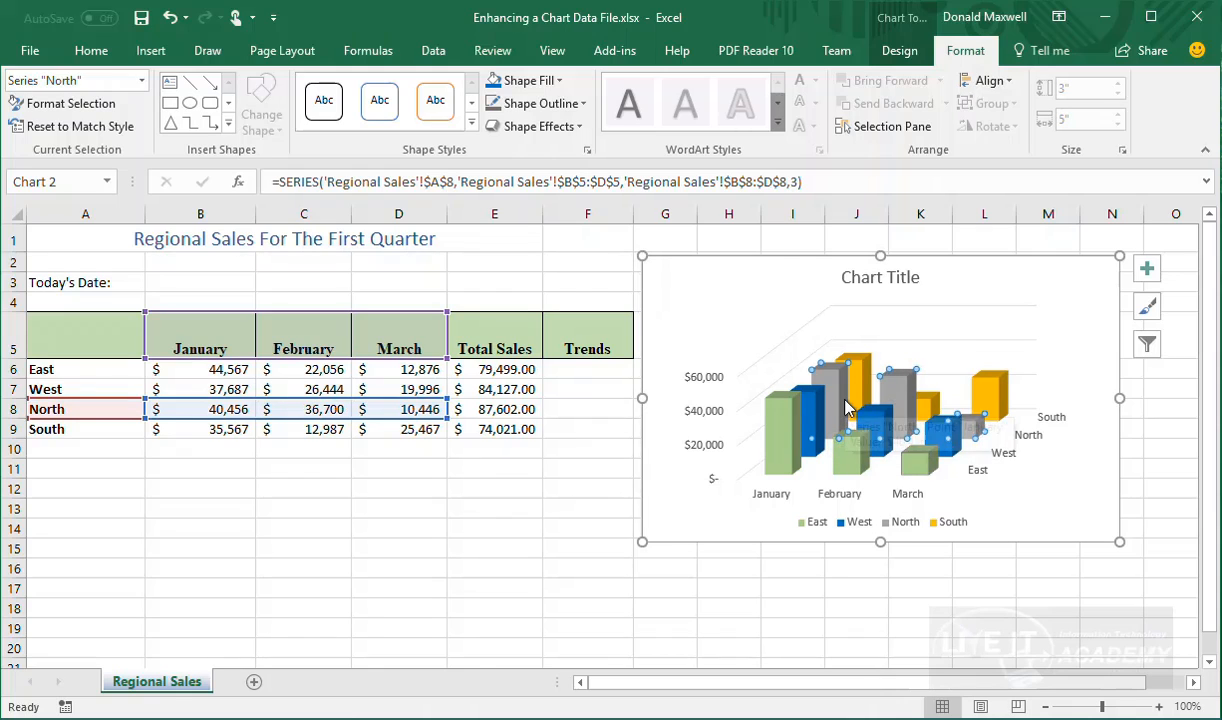
left_click(1147, 270)
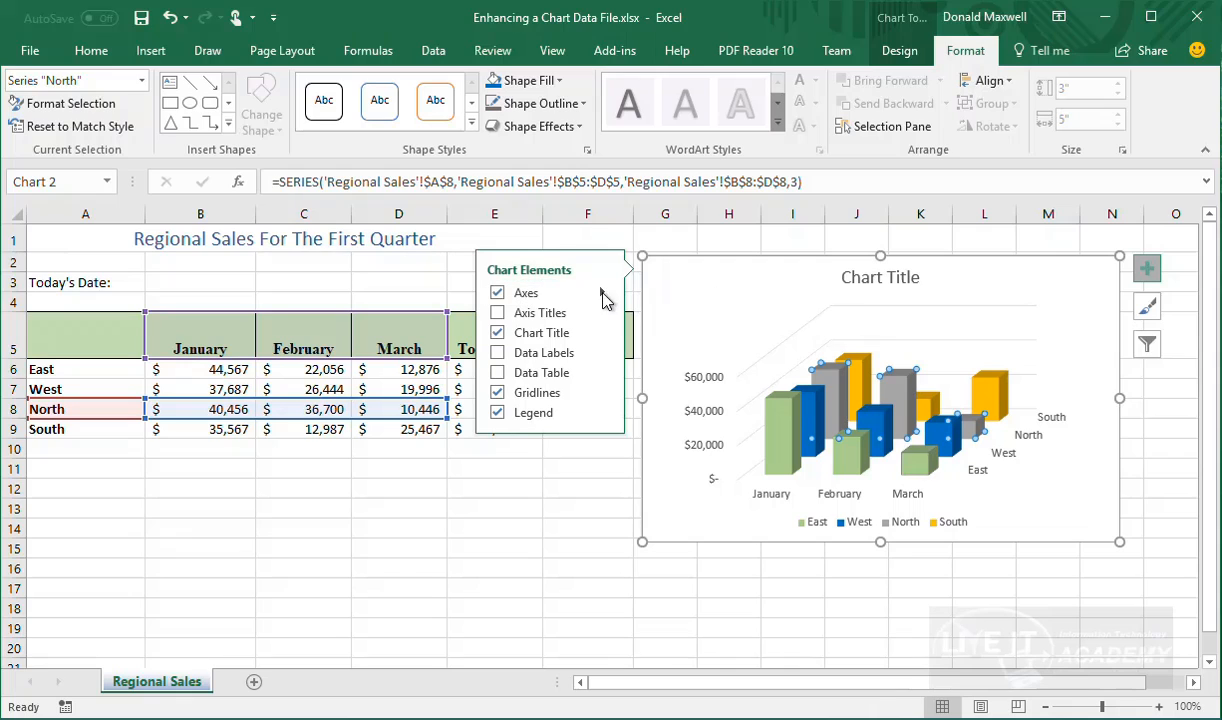
Try the Axis Titles, Data Table and Axes toggles, then open Axes More Options
left_click(533, 313)
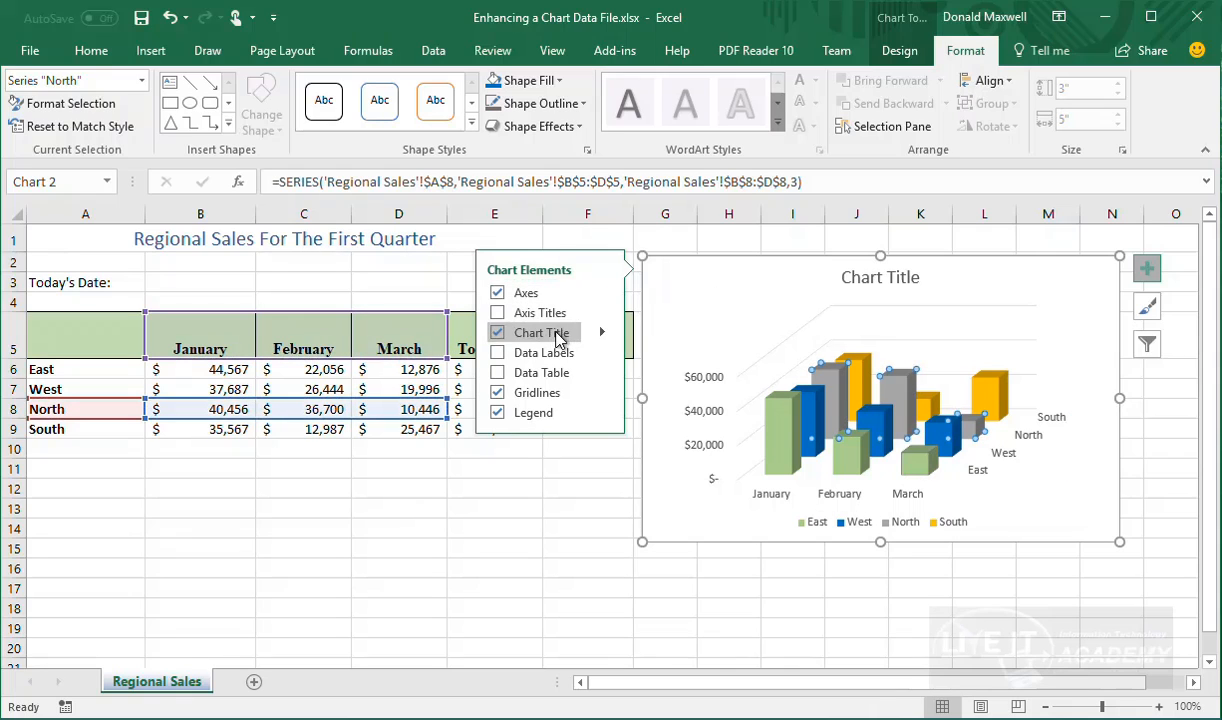
left_click(550, 373)
left_click(548, 376)
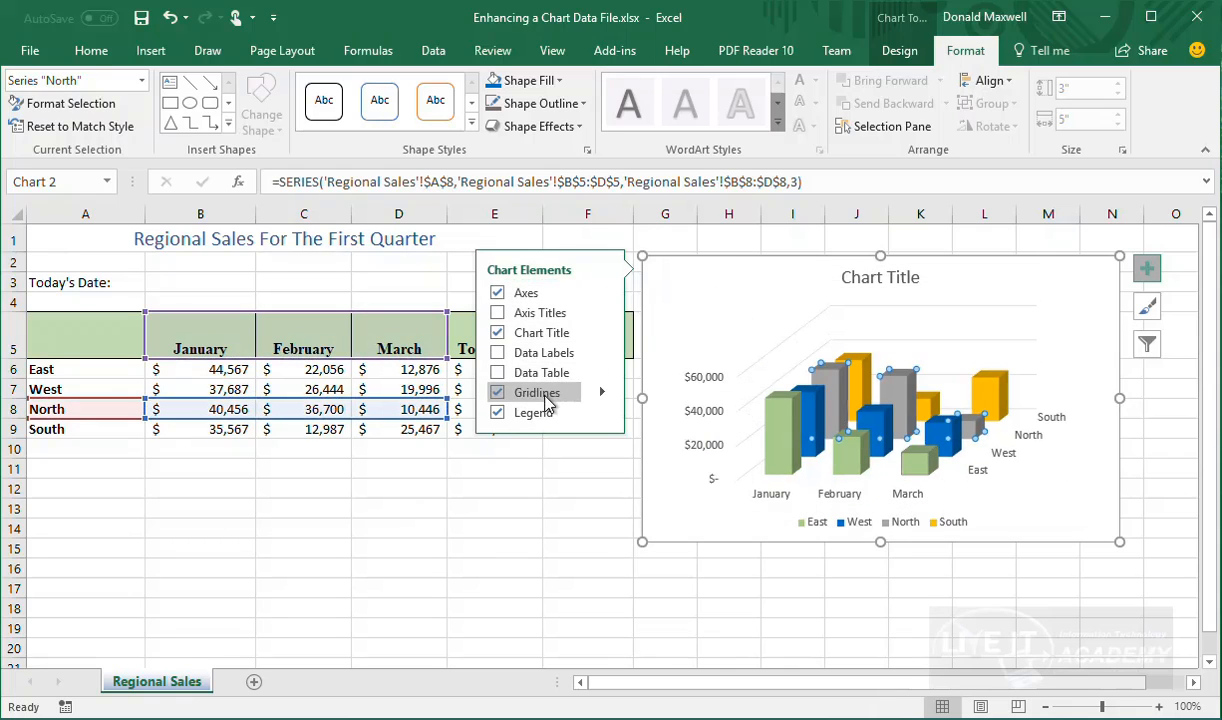
left_click(527, 314)
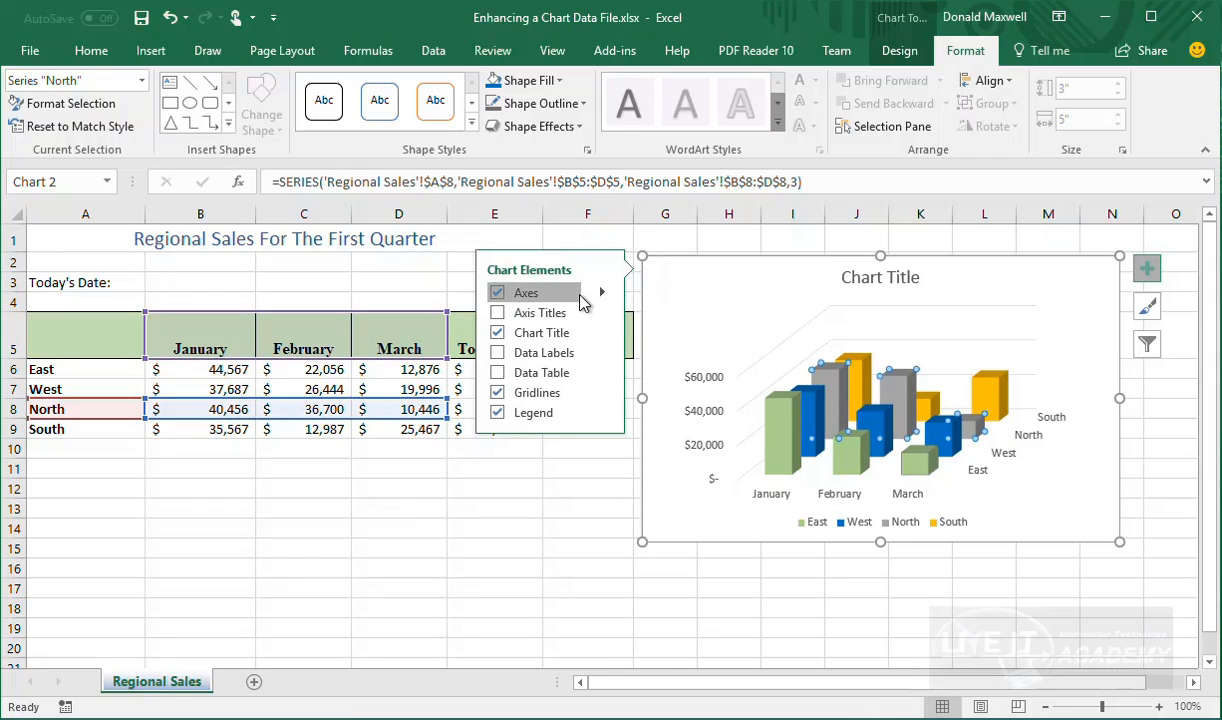
left_click(582, 300)
left_click(602, 293)
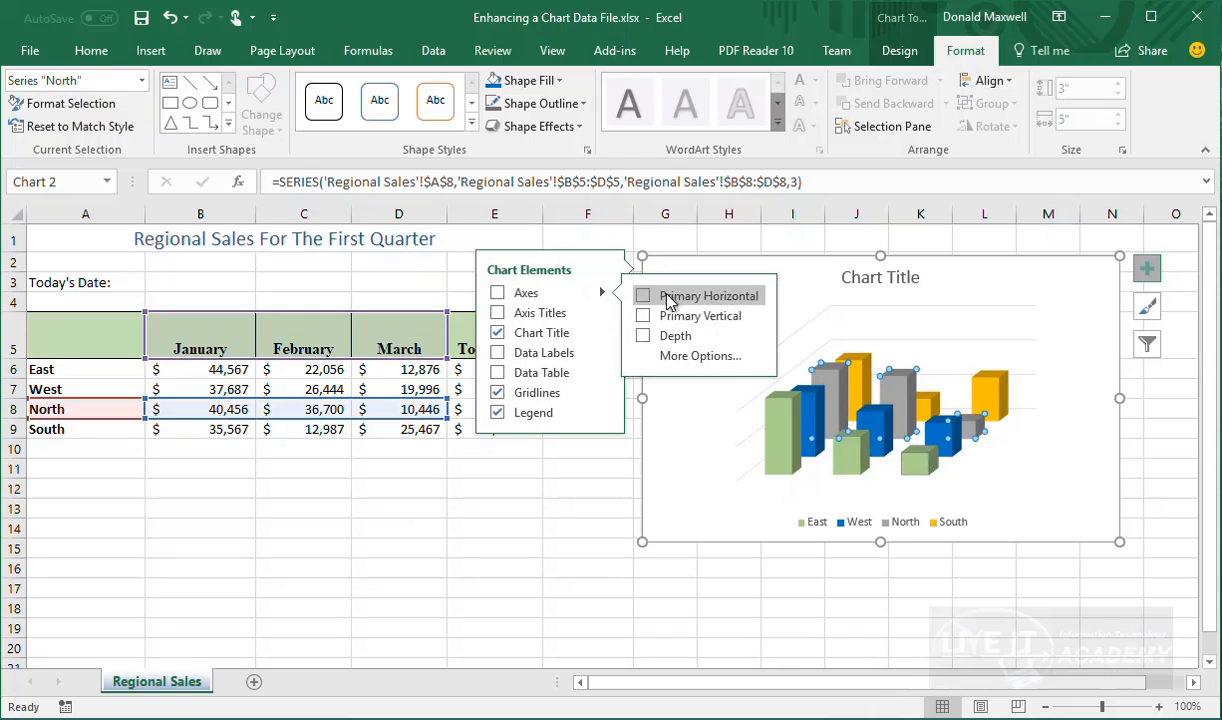
left_click(687, 359)
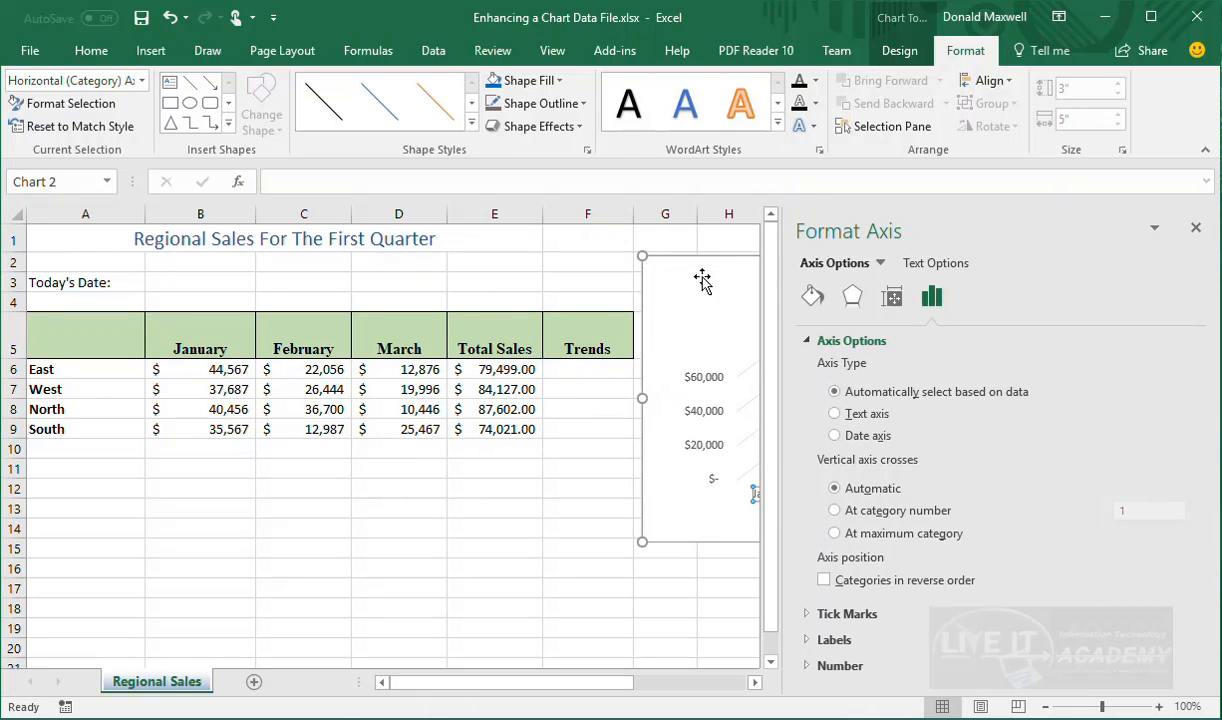
Move the chart below the sales table and list the chart elements to format
left_click_drag(704, 265, 105, 460)
scroll(608, 494, "down", 2)
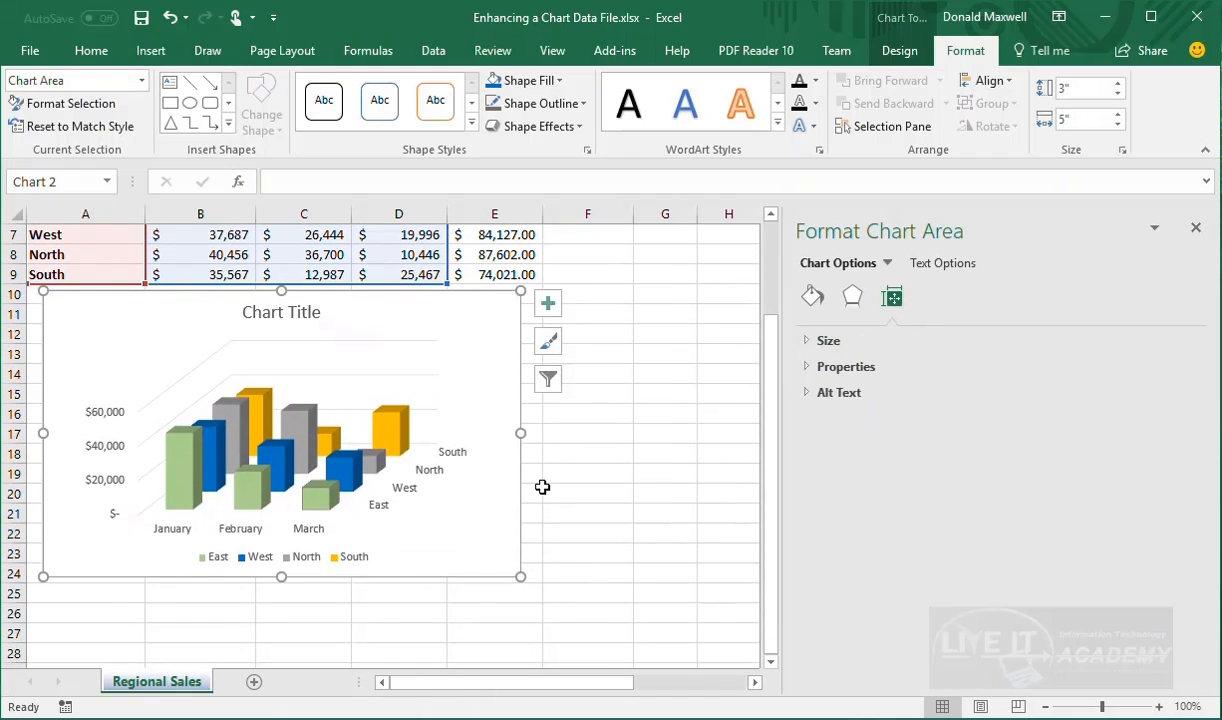
scroll(545, 488, "up", 1)
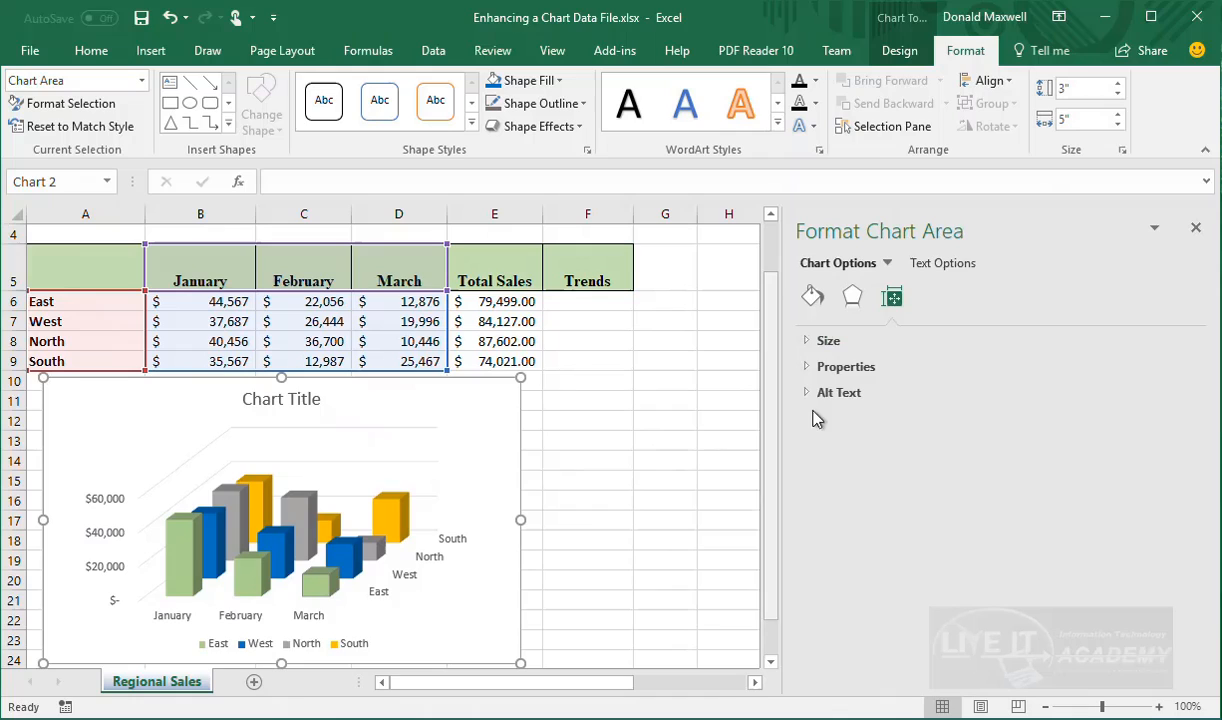
left_click(887, 264)
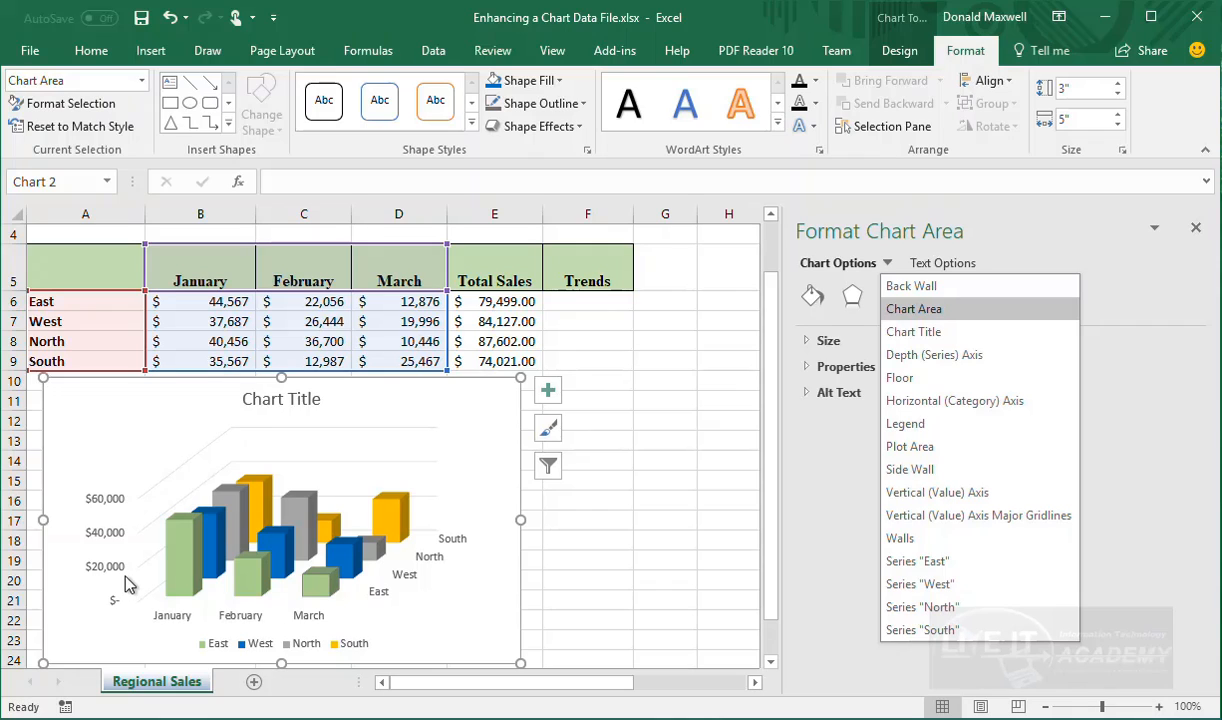
Fill the West series columns purple from the Fill & Line colour list
left_click(913, 585)
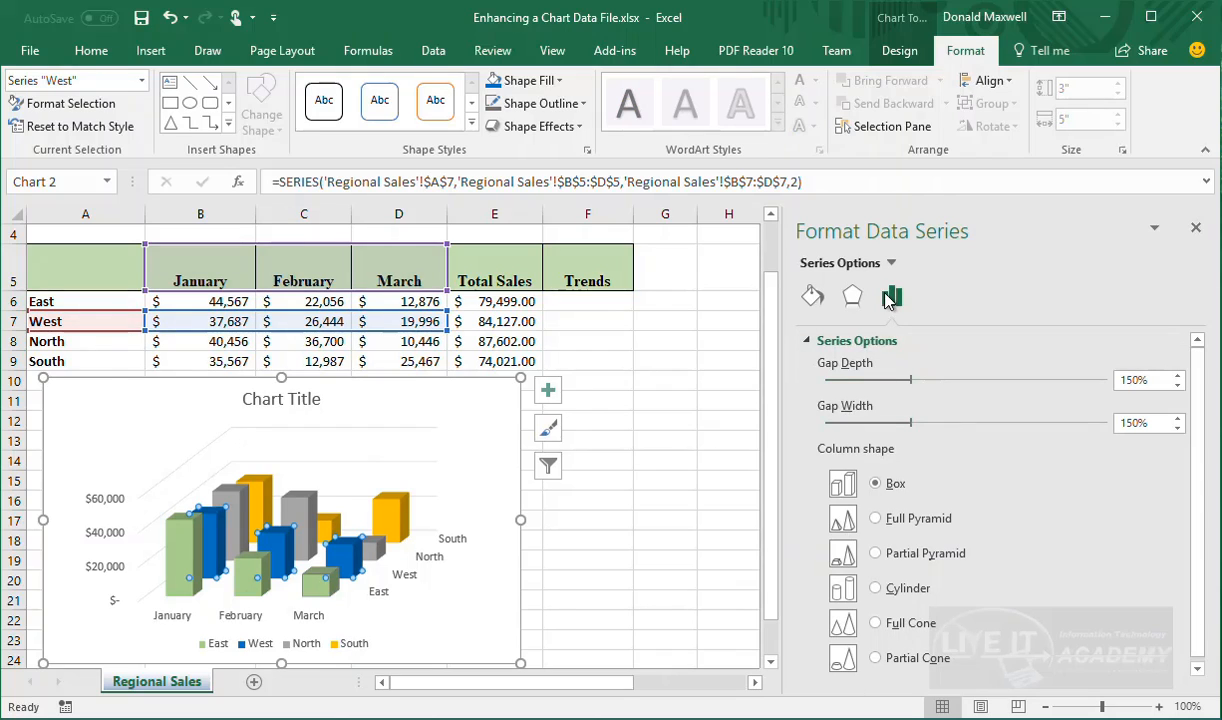
left_click(812, 295)
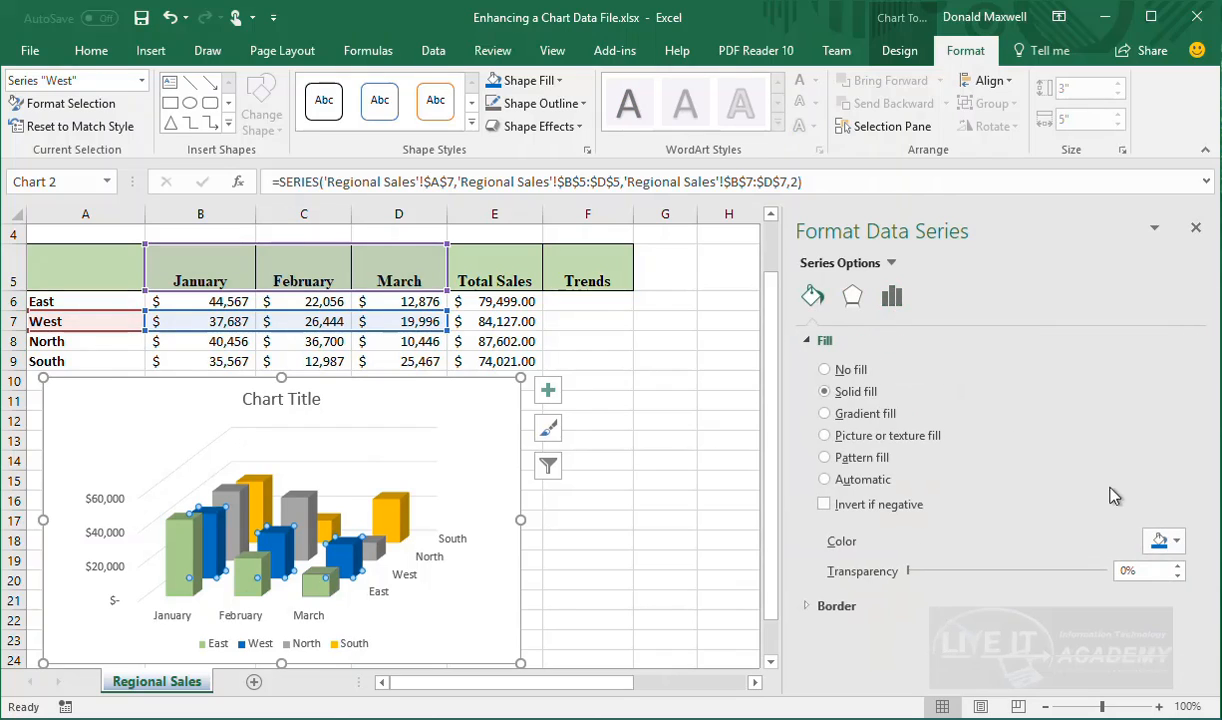
left_click(1178, 543)
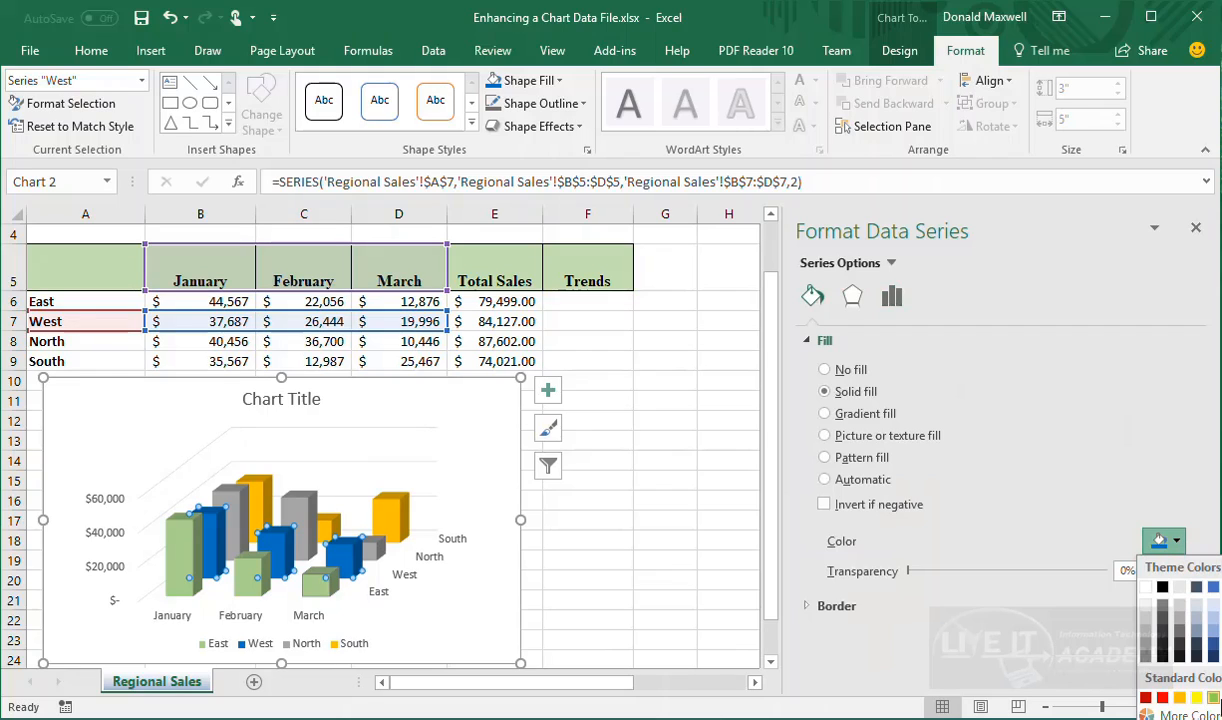
left_click(1221, 697)
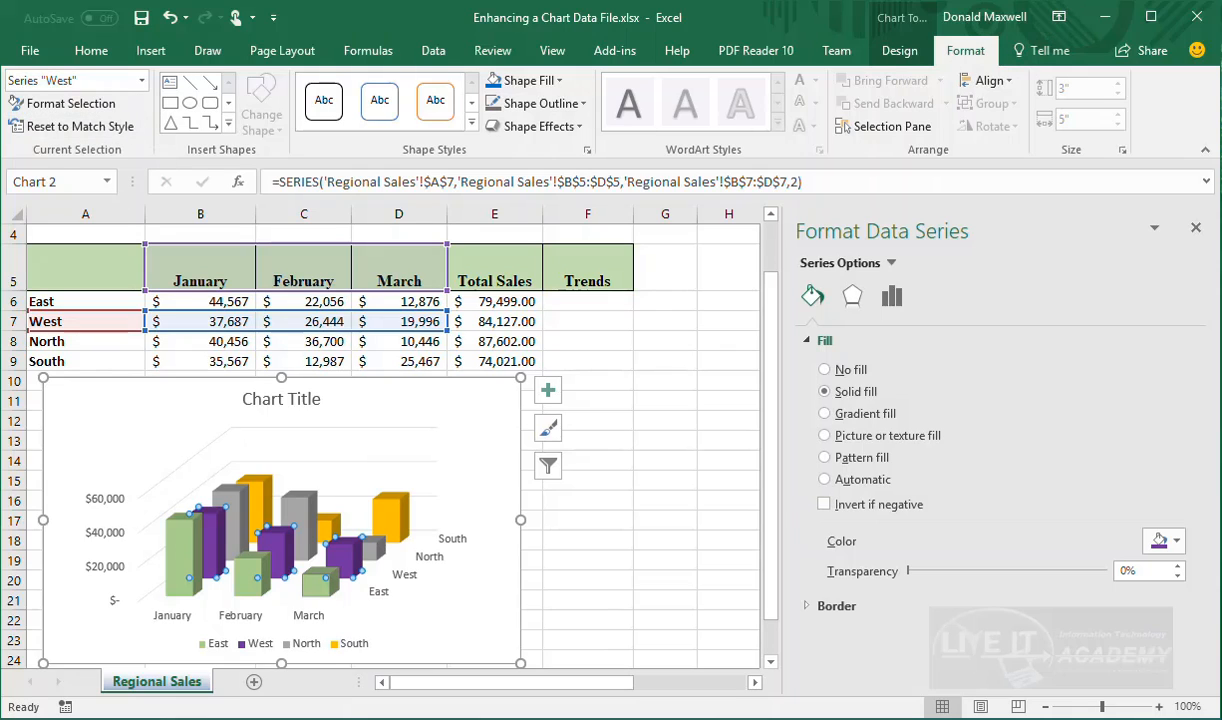
Select the North series and close the Format Data Series pane
left_click(143, 82)
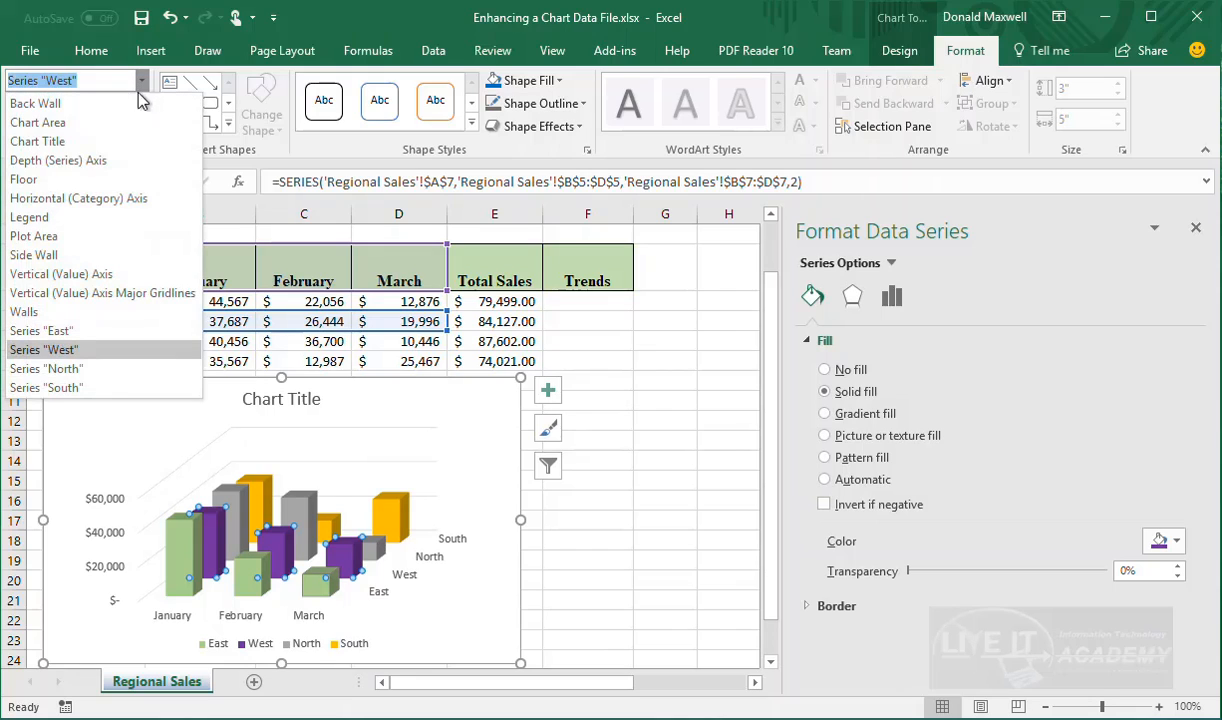
left_click(82, 369)
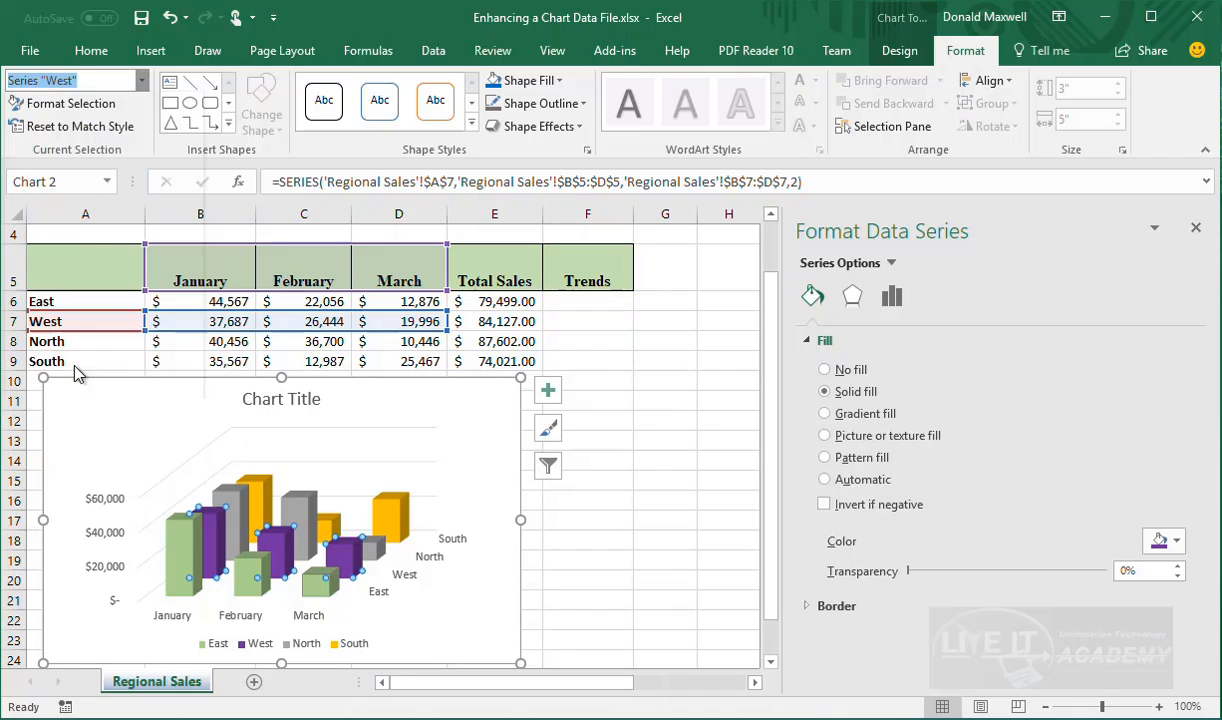
left_click(1196, 230)
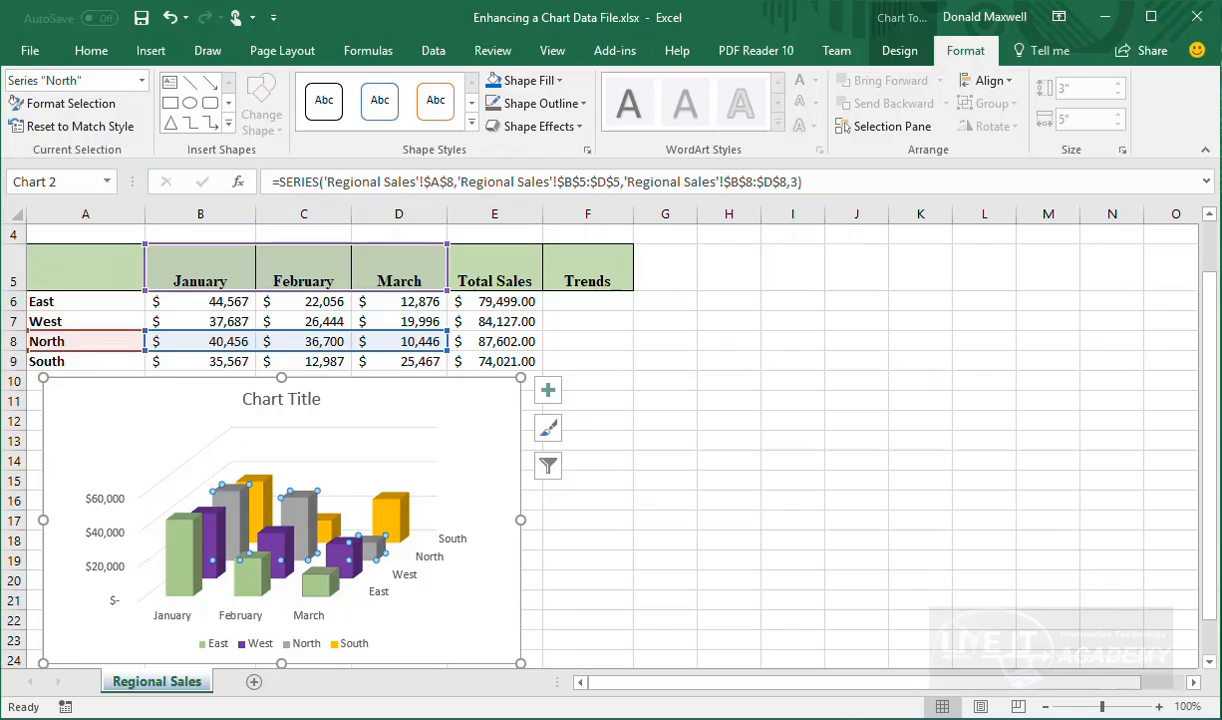
Cycle through the North, West and East series in the Chart Elements box
left_click(141, 80)
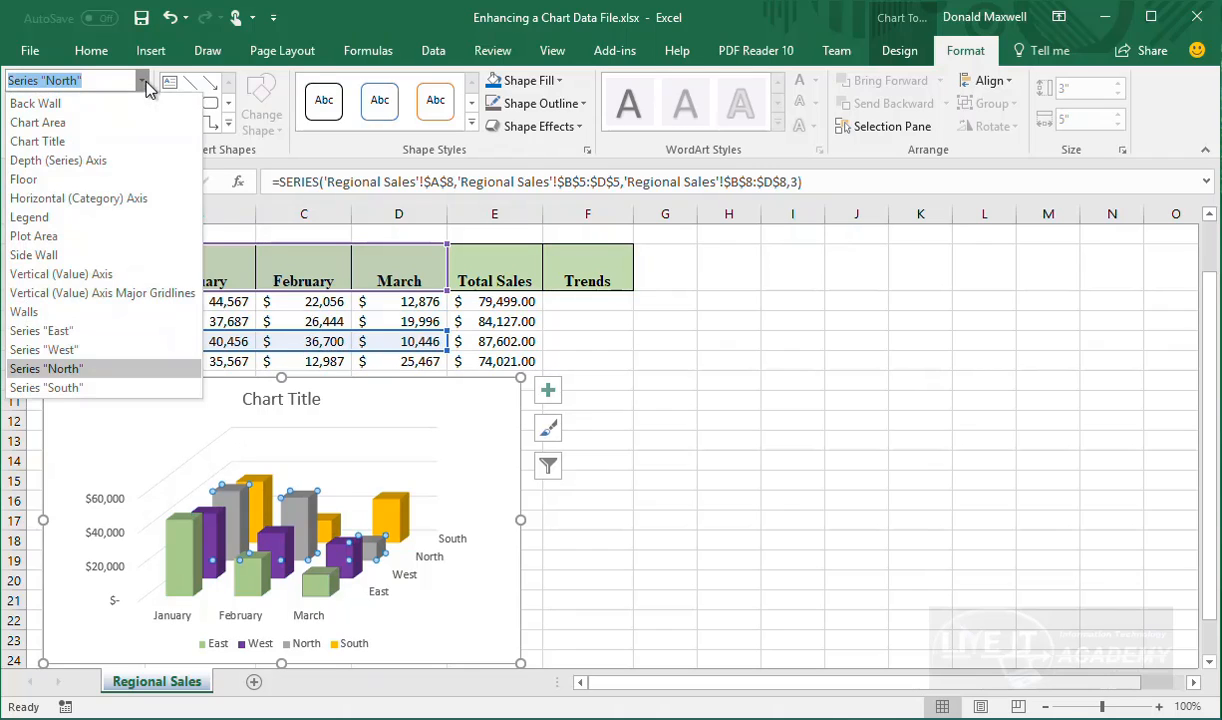
left_click(64, 368)
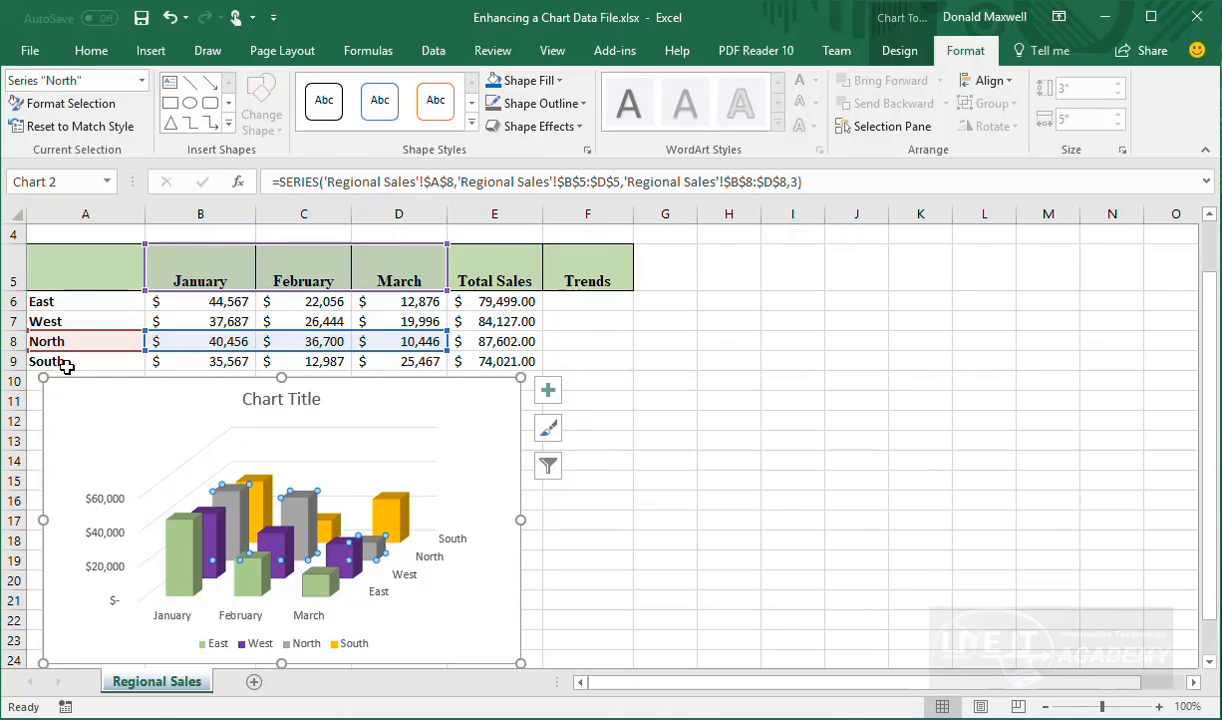
left_click(141, 80)
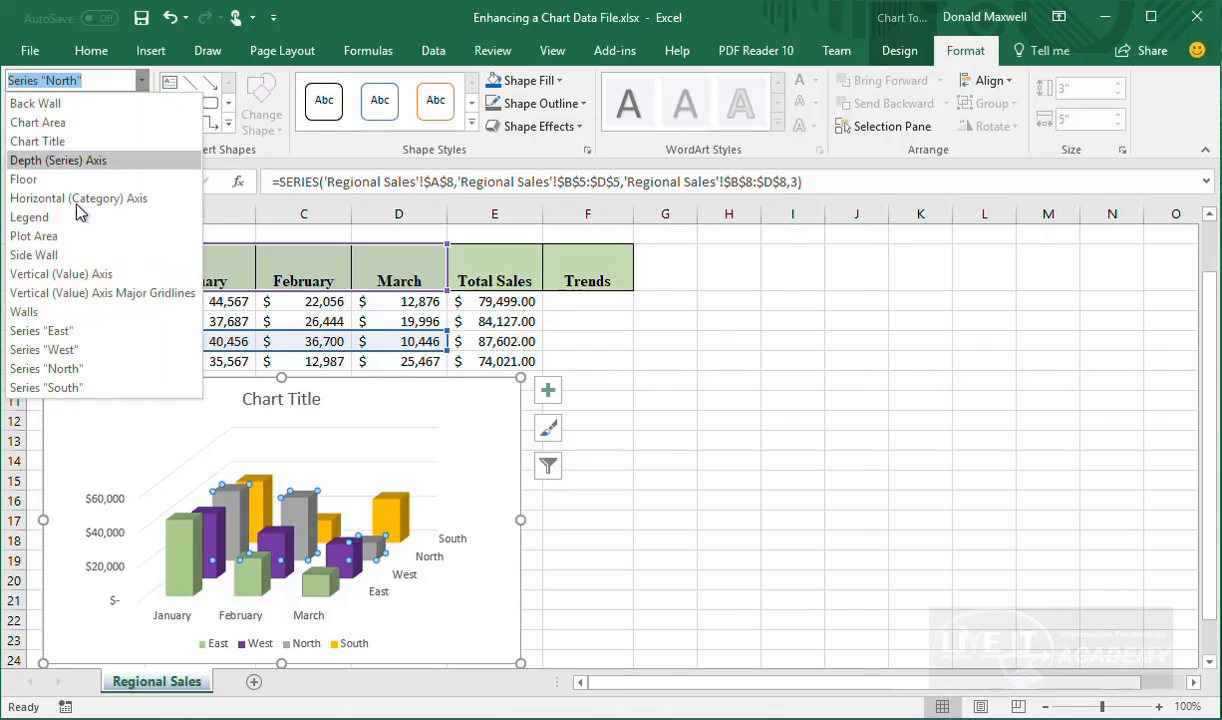
left_click(47, 350)
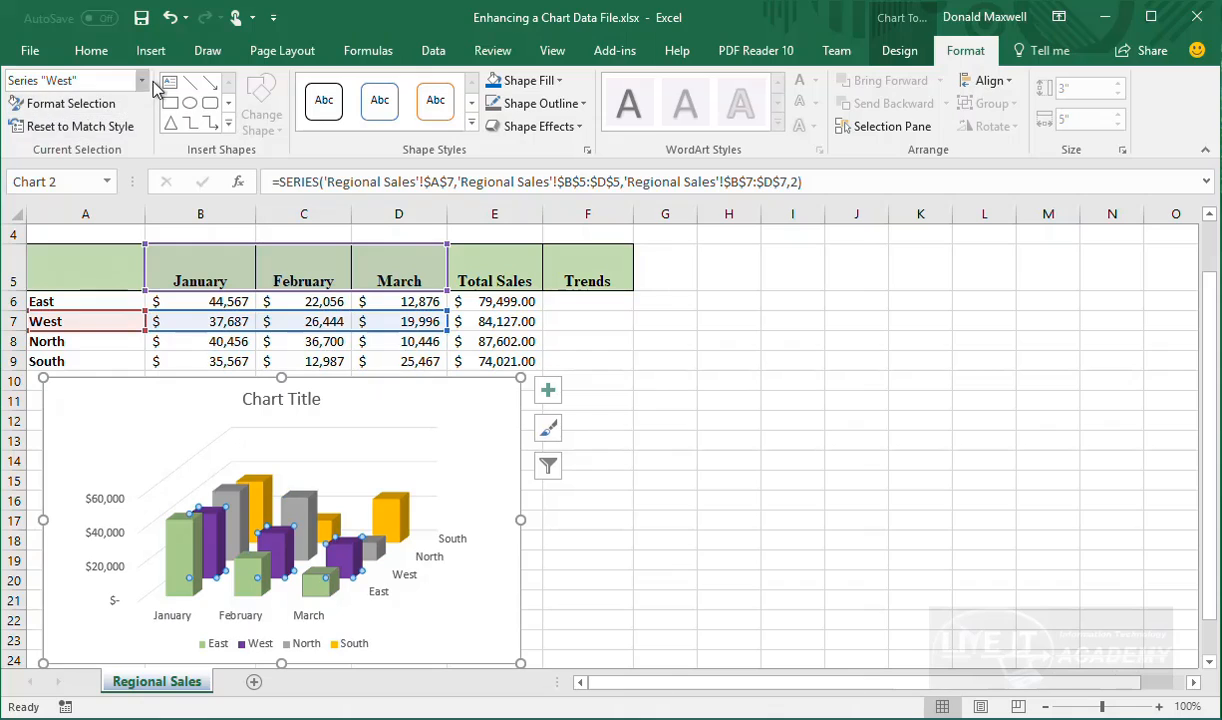
left_click(141, 80)
left_click(58, 328)
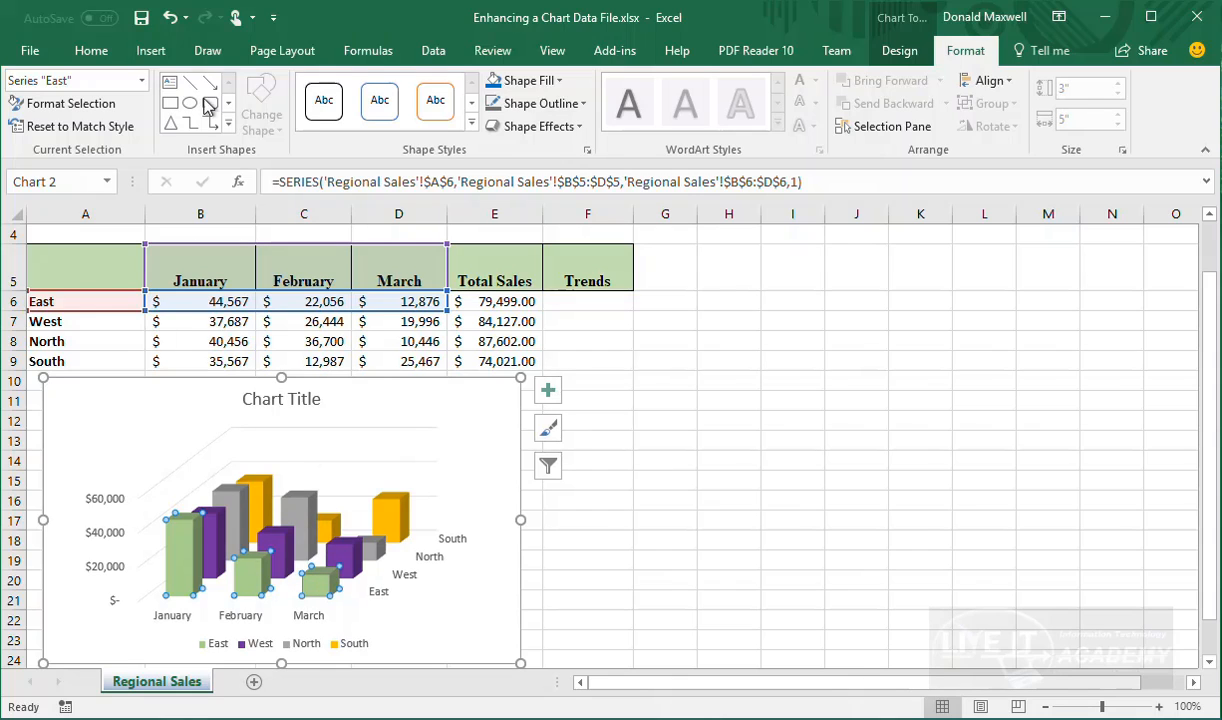
left_click(141, 80)
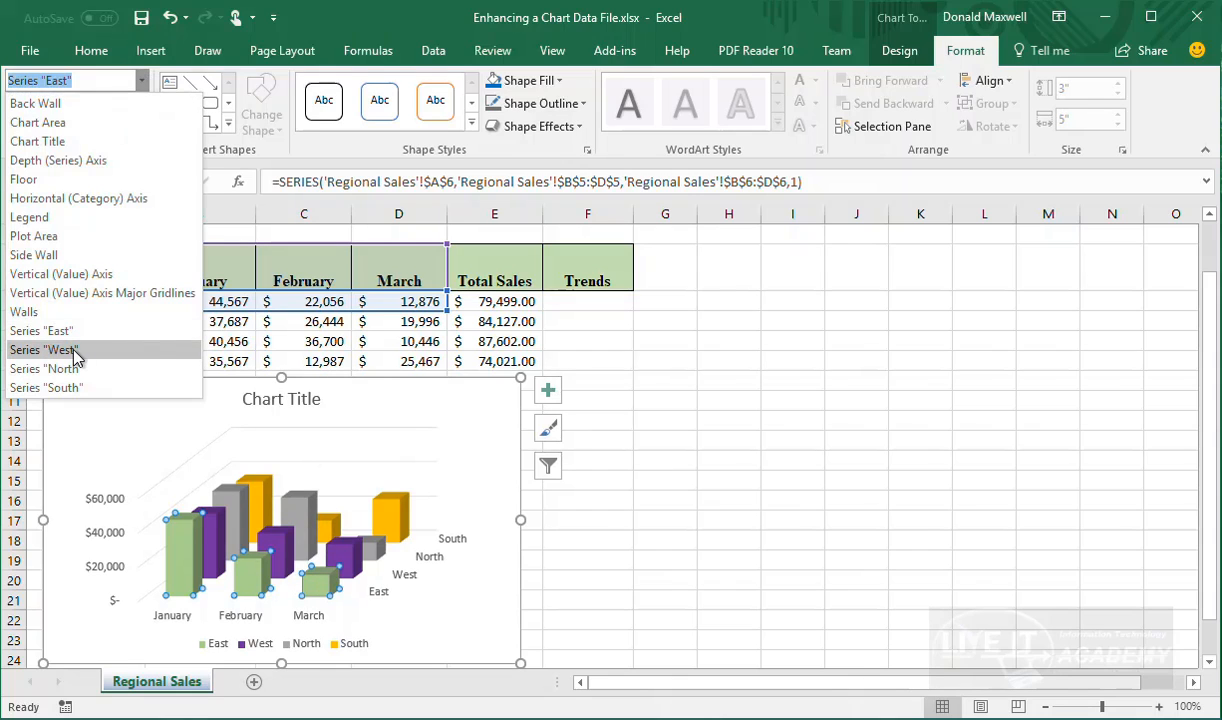
left_click(73, 352)
left_click(141, 80)
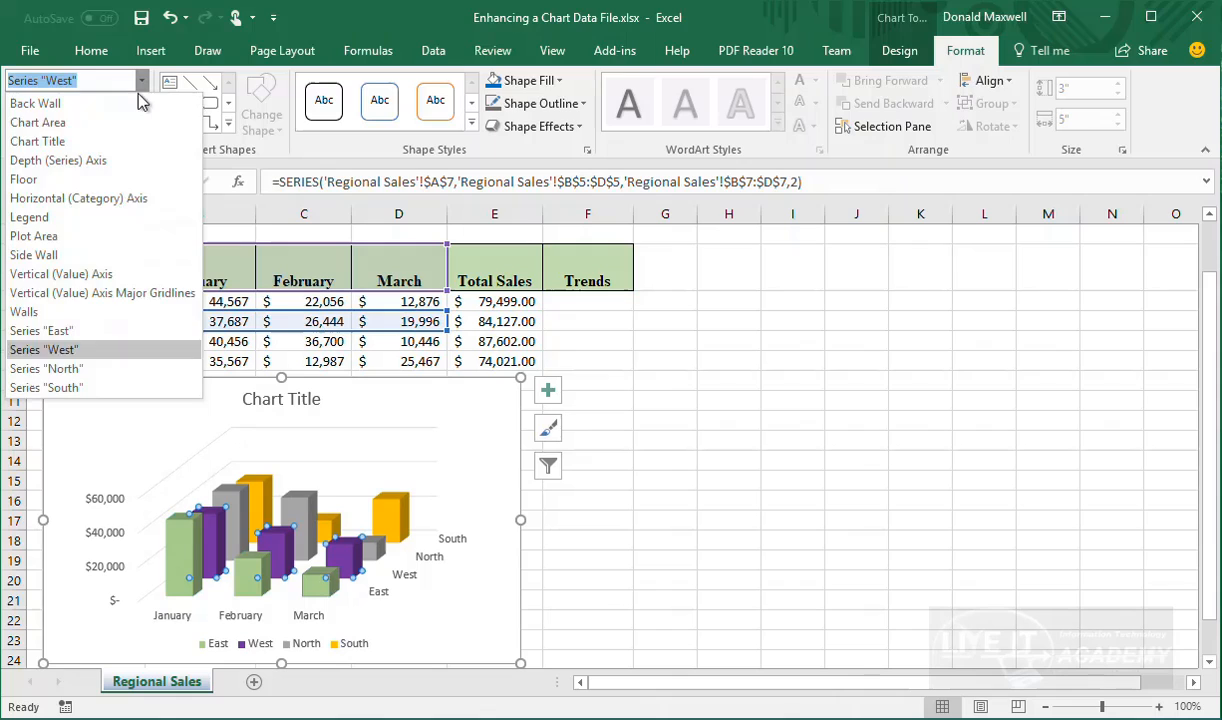
left_click(30, 369)
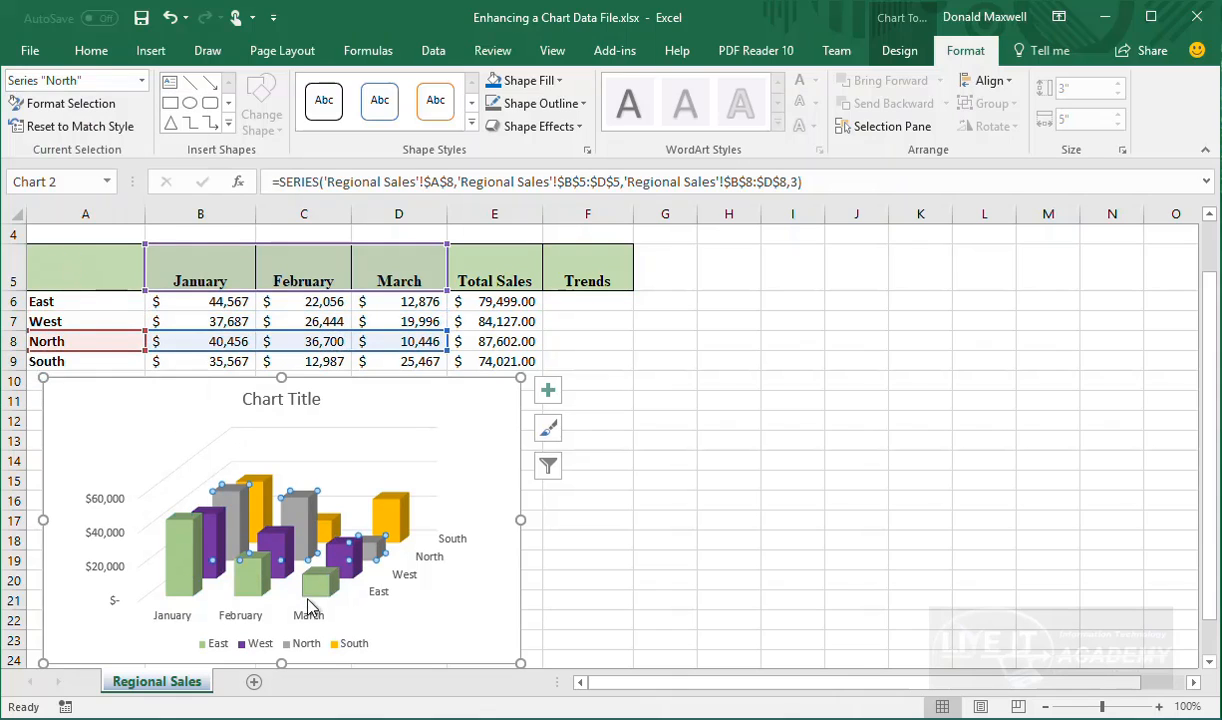
left_click(815, 562)
Select the South series and dismiss its Shape Fill colours without choosing one
left_click(312, 538)
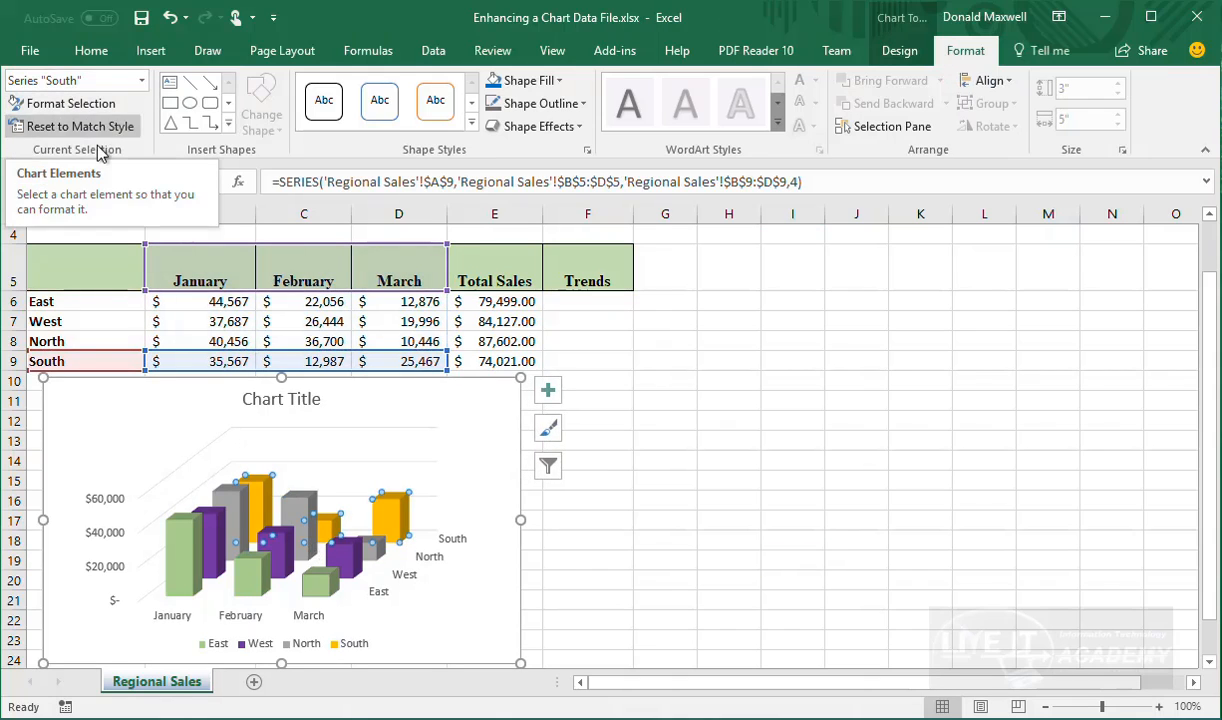
left_click(141, 80)
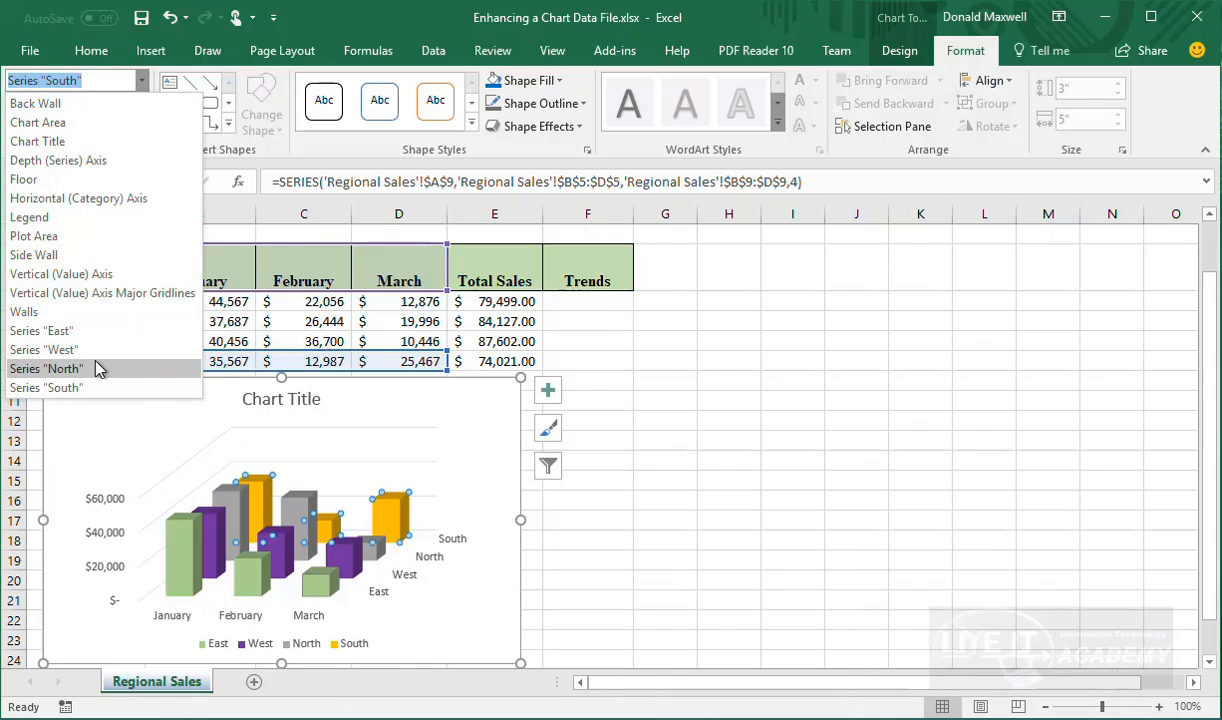
left_click(82, 387)
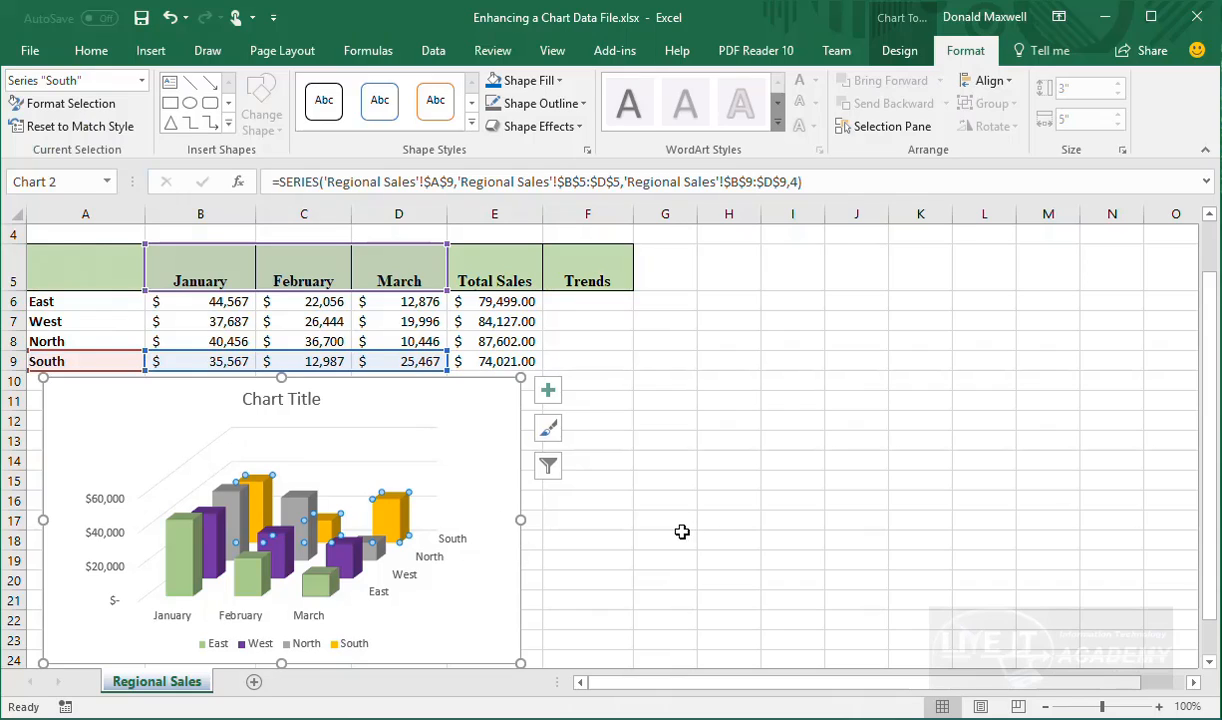
left_click(561, 82)
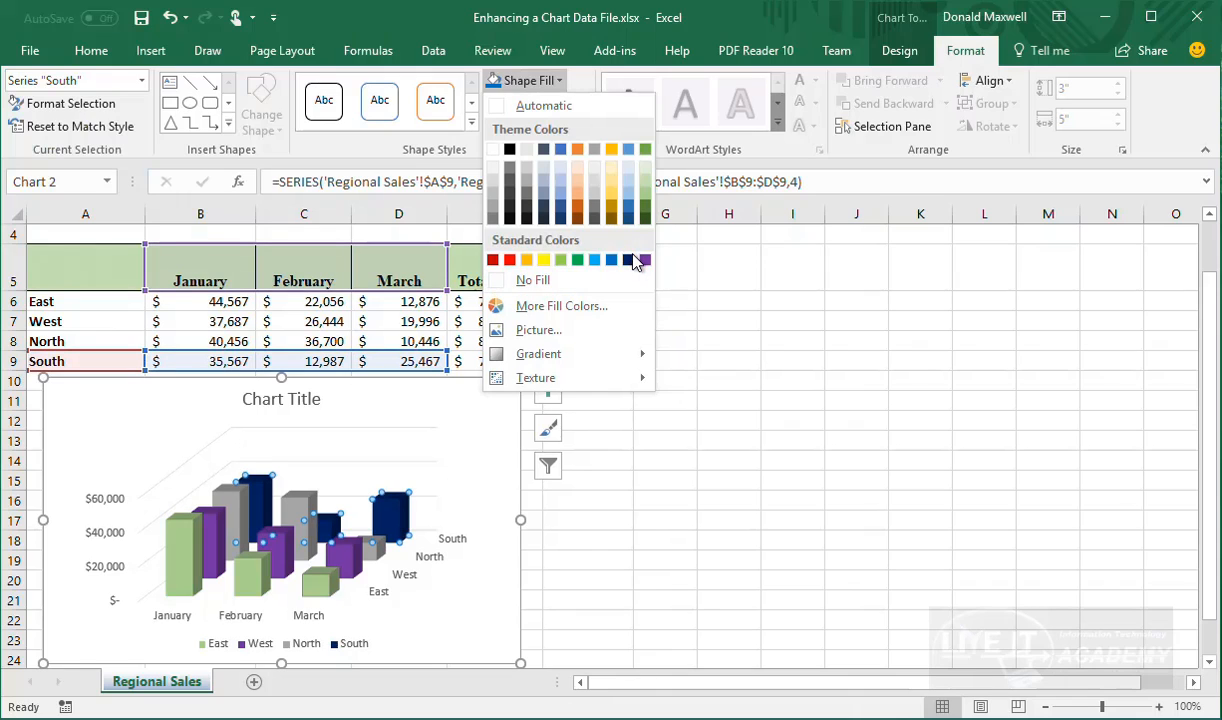
left_click(580, 416)
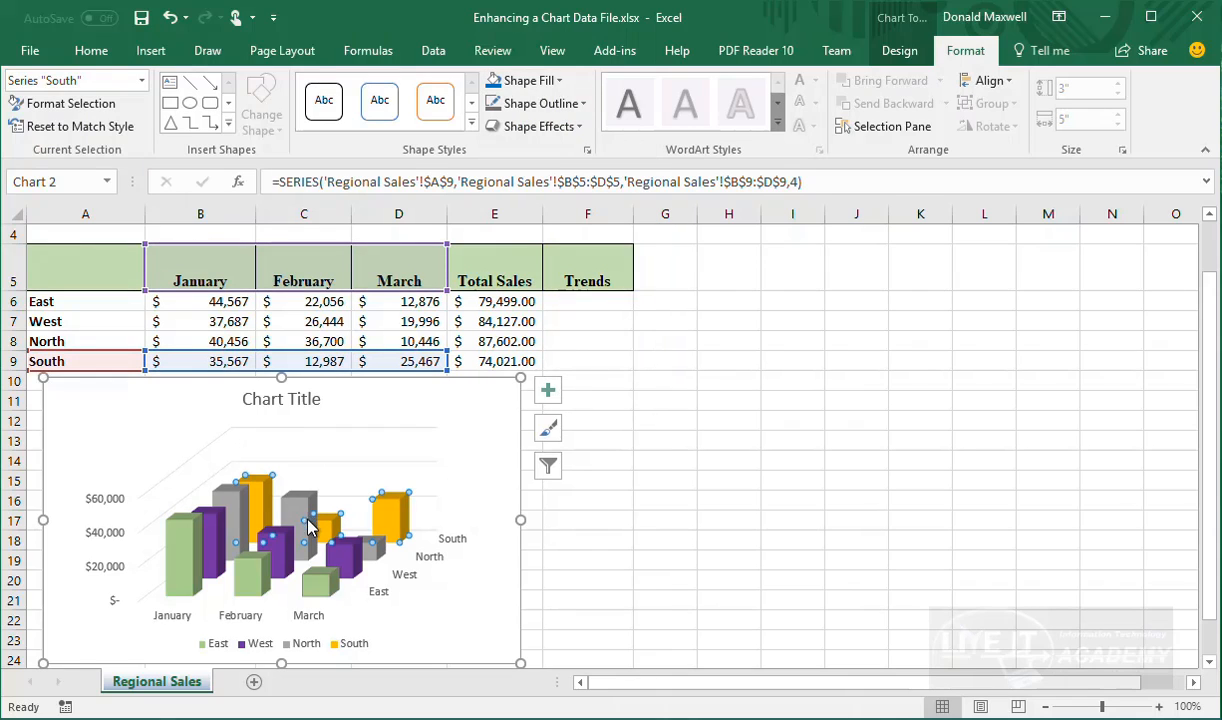
scroll(398, 567, "down", 2)
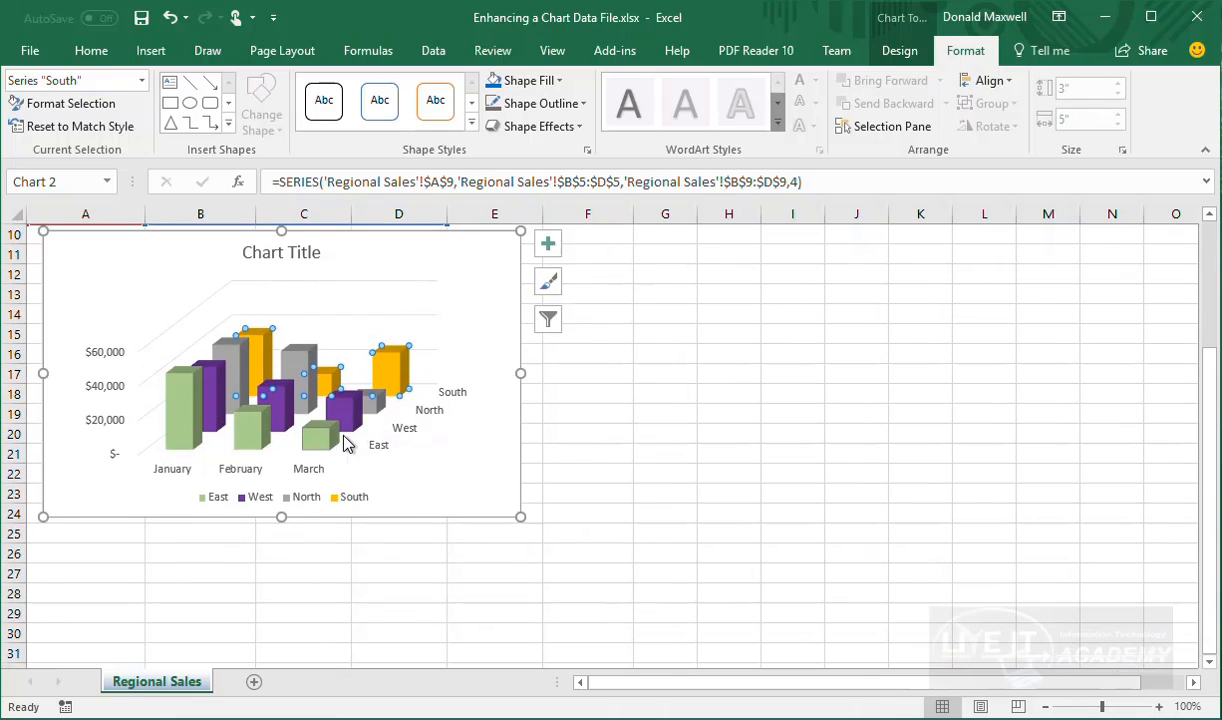
scroll(327, 415, "up", 2)
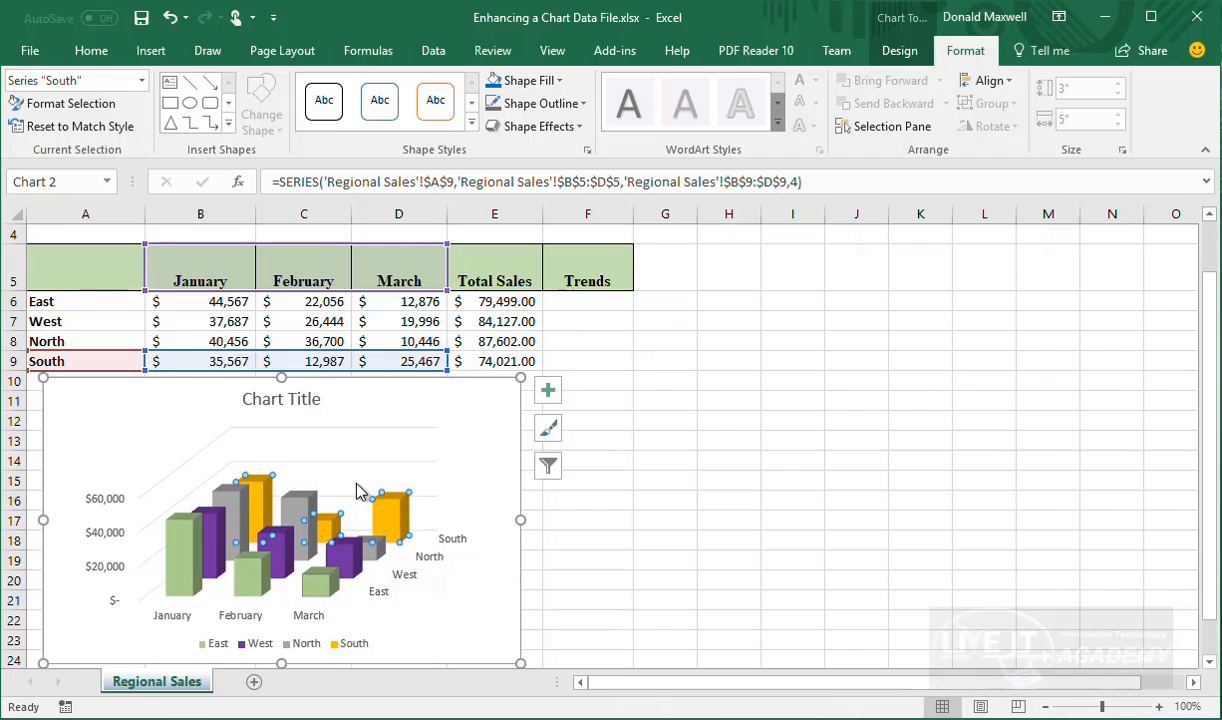
Turn on Axis Titles to add placeholder titles on all three axes
left_click(548, 390)
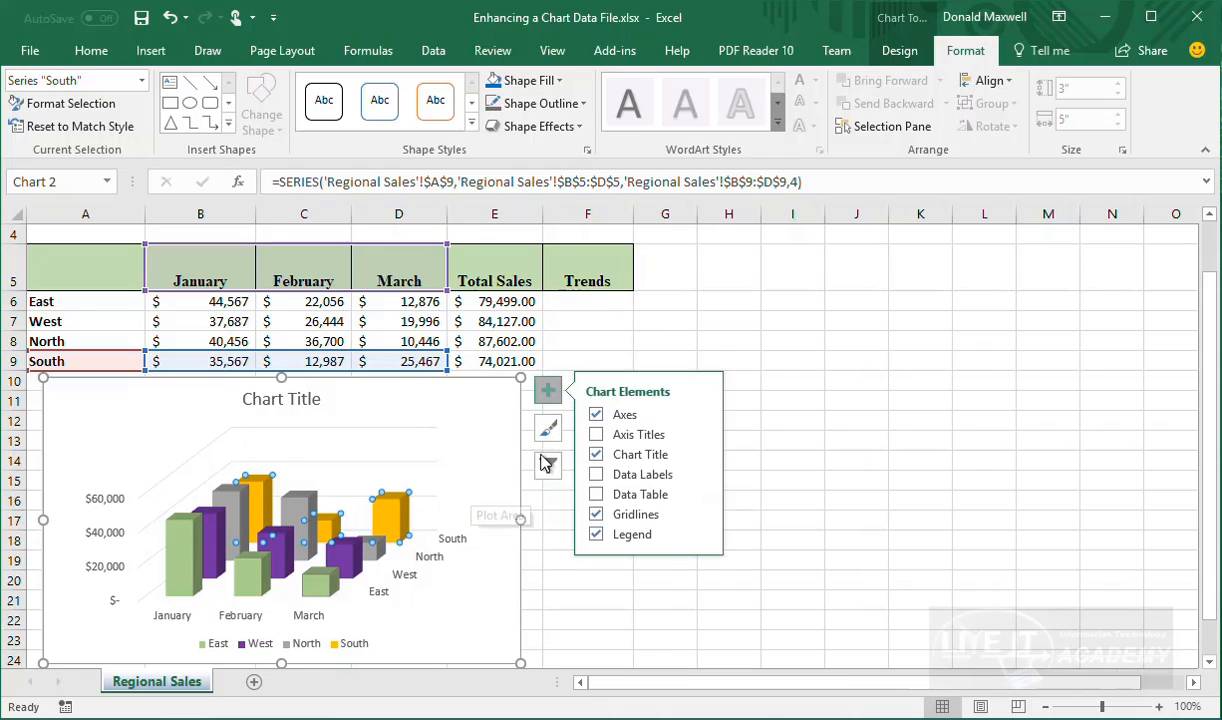
left_click(597, 434)
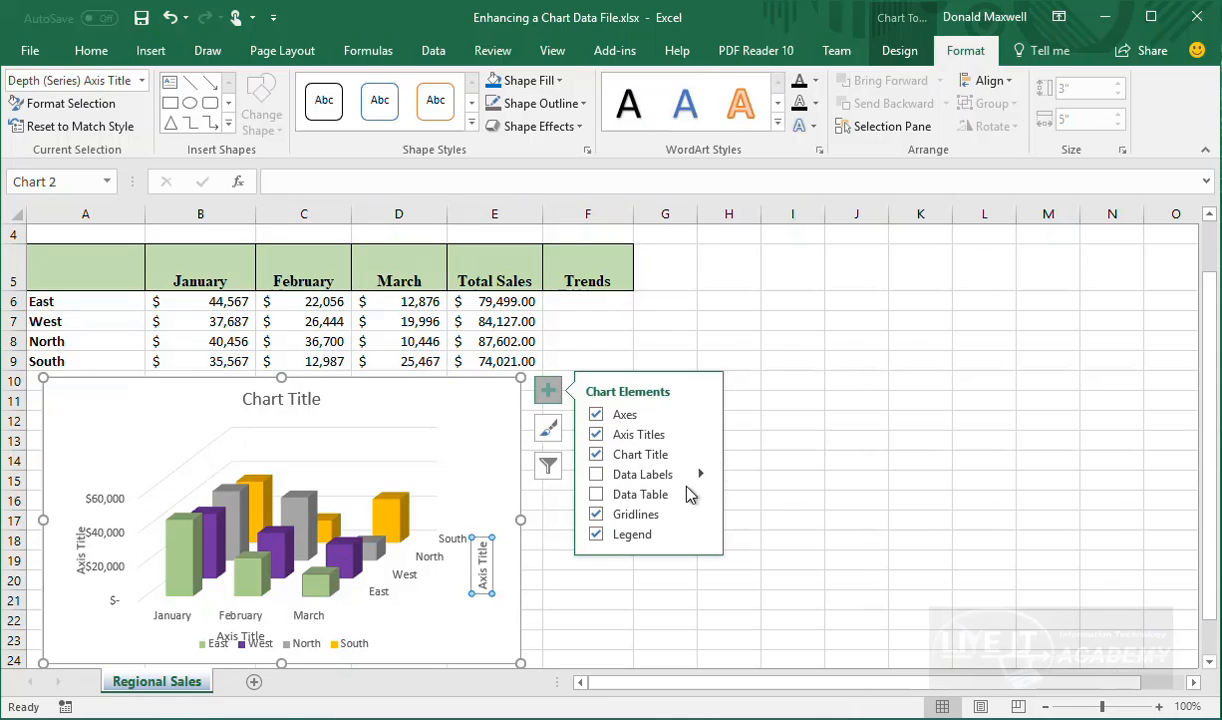
scroll(425, 485, "down", 2)
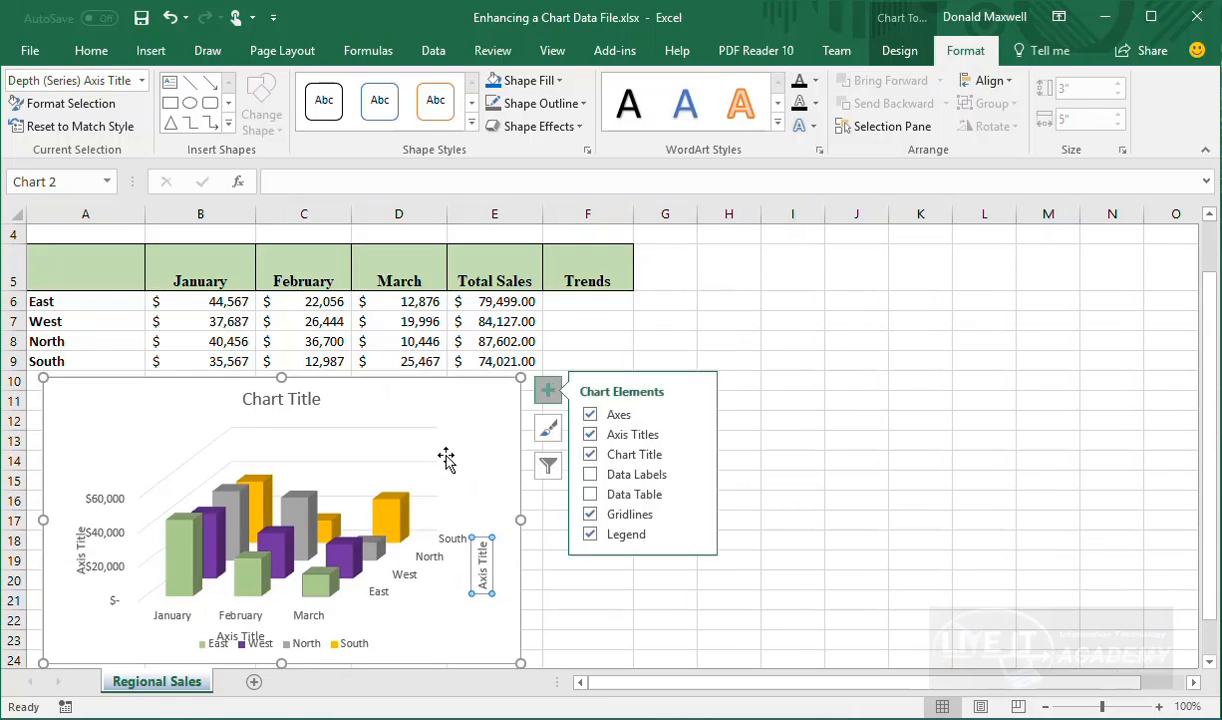
scroll(425, 435, "down", 1)
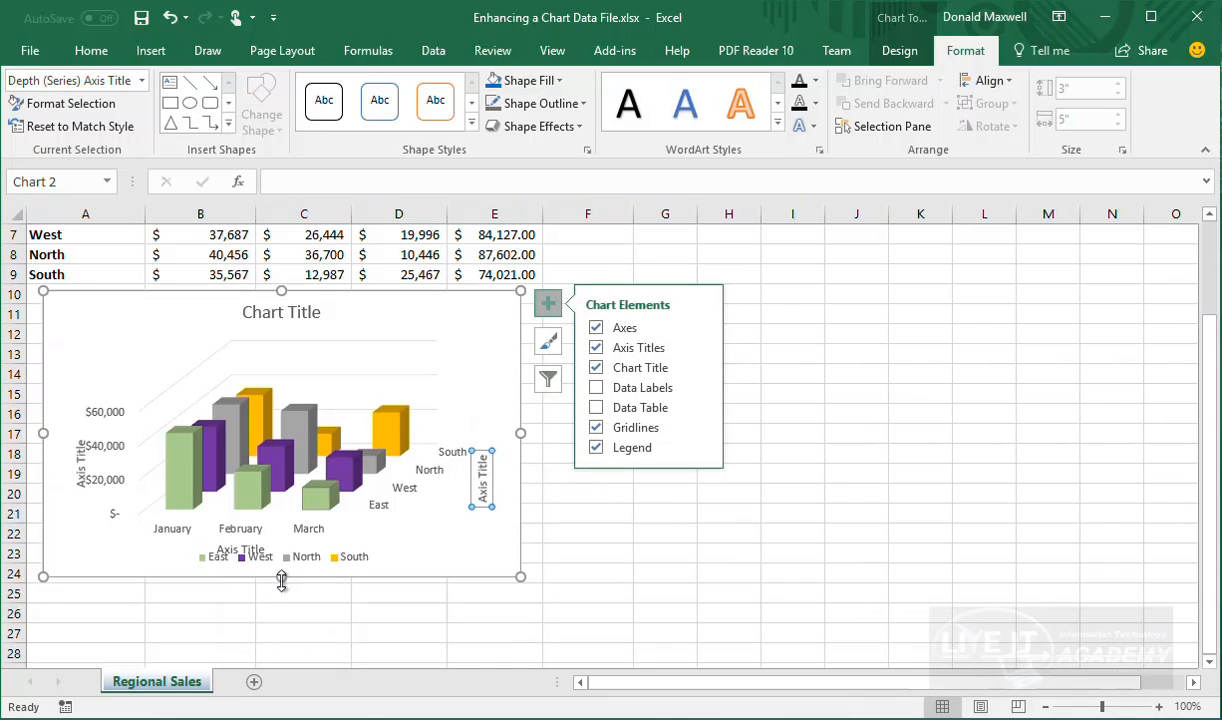
Make the chart taller, shrink the plot area above the legend, and widen the chart rightwards
left_click_drag(281, 581, 276, 620)
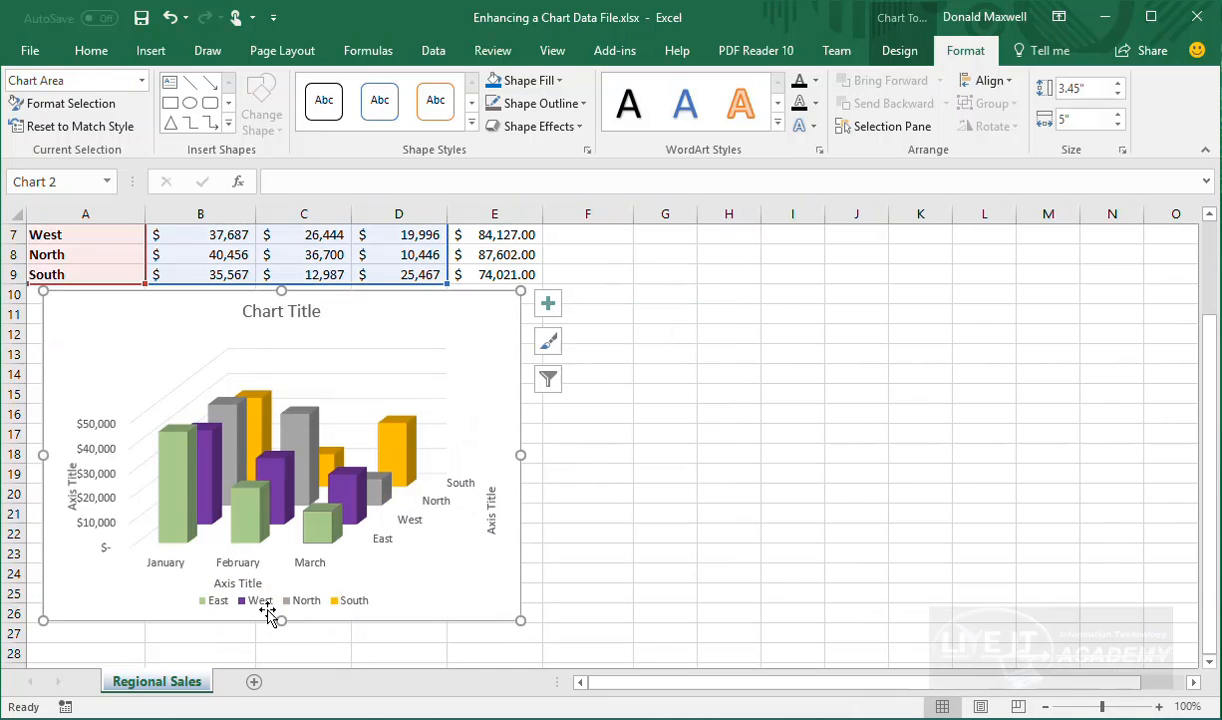
left_click(334, 513)
left_click(319, 563)
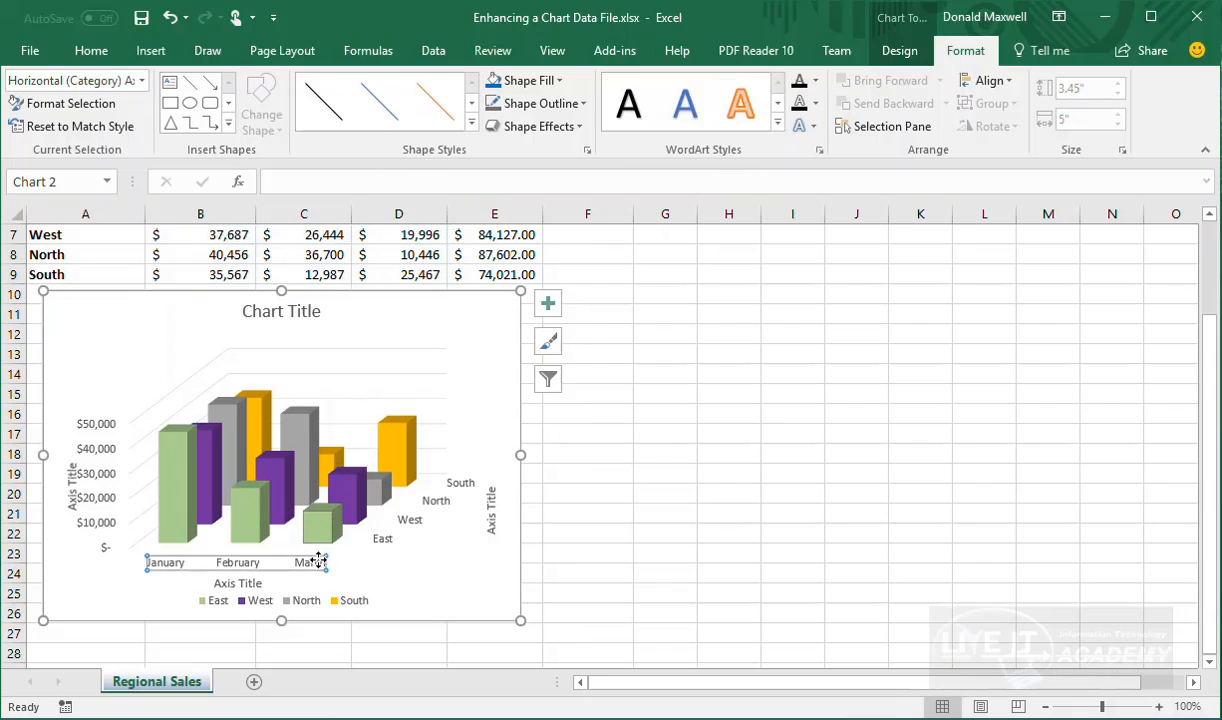
left_click(318, 540)
left_click(450, 556)
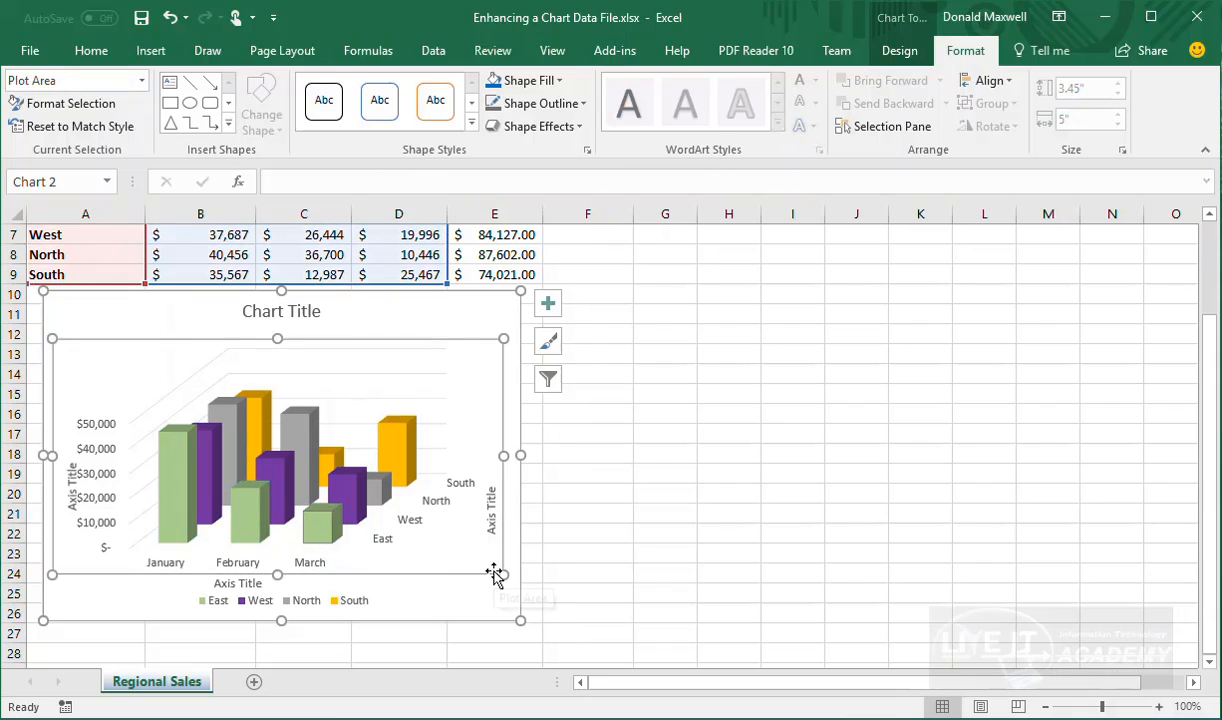
left_click_drag(500, 570, 500, 558)
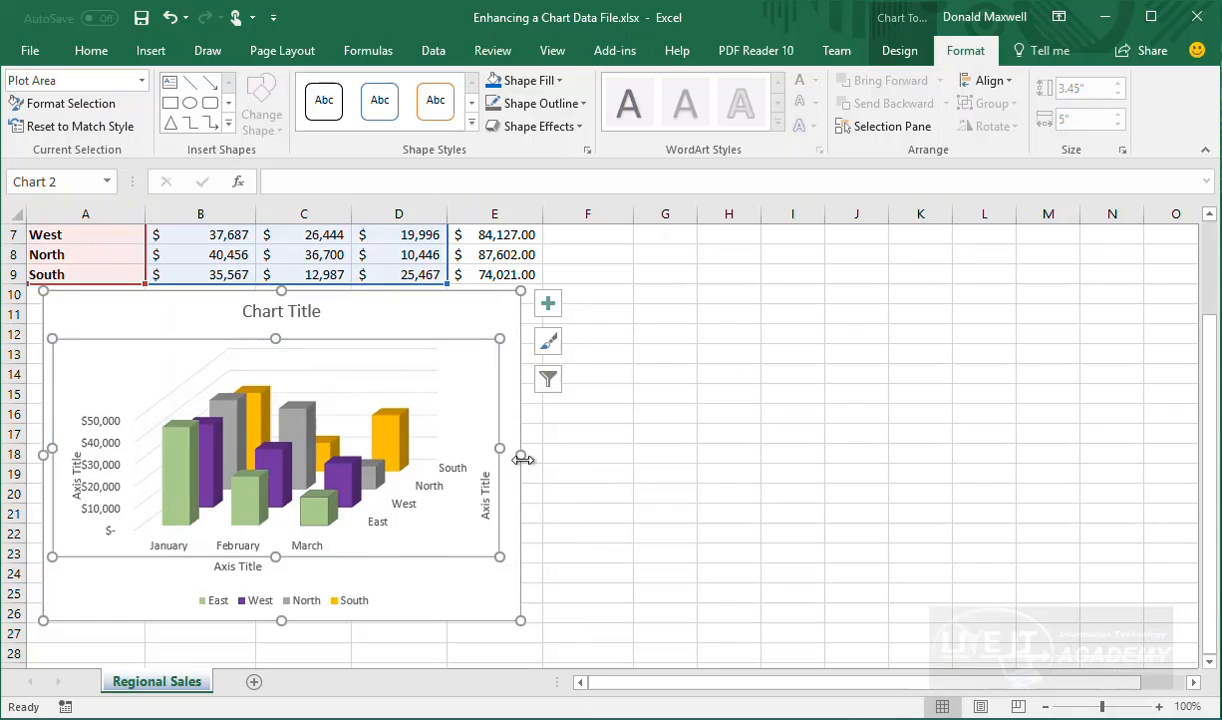
left_click_drag(521, 456, 594, 458)
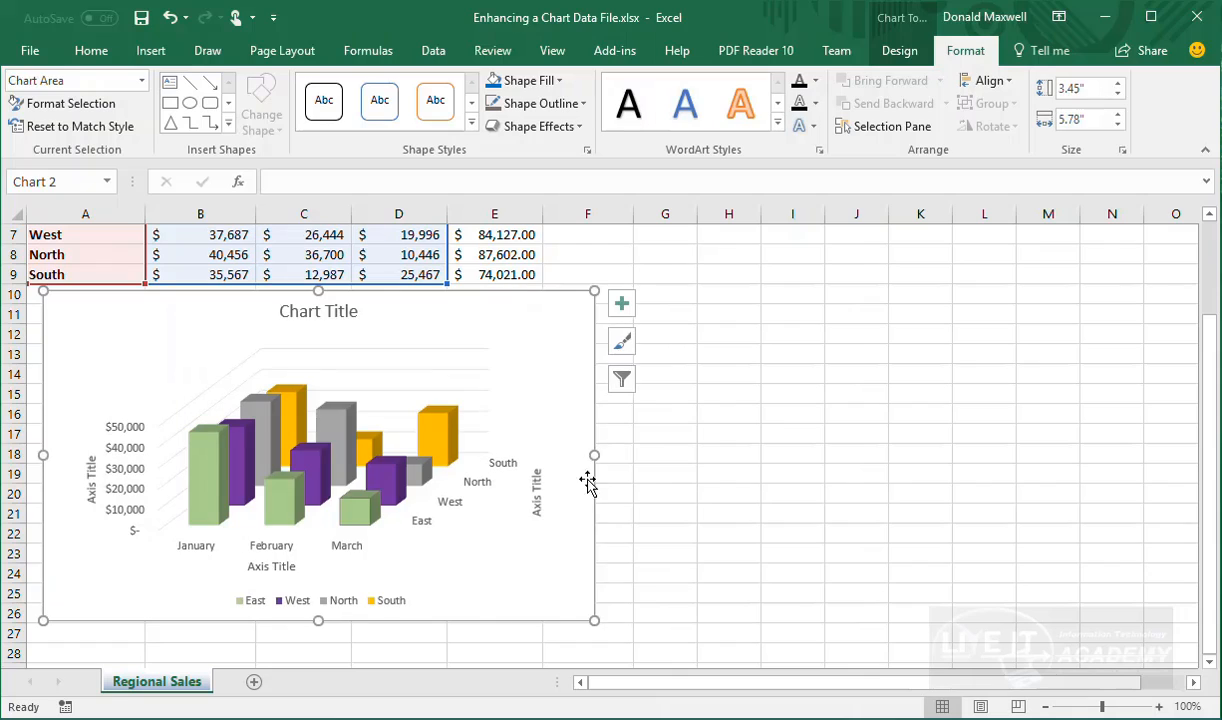
left_click(546, 484)
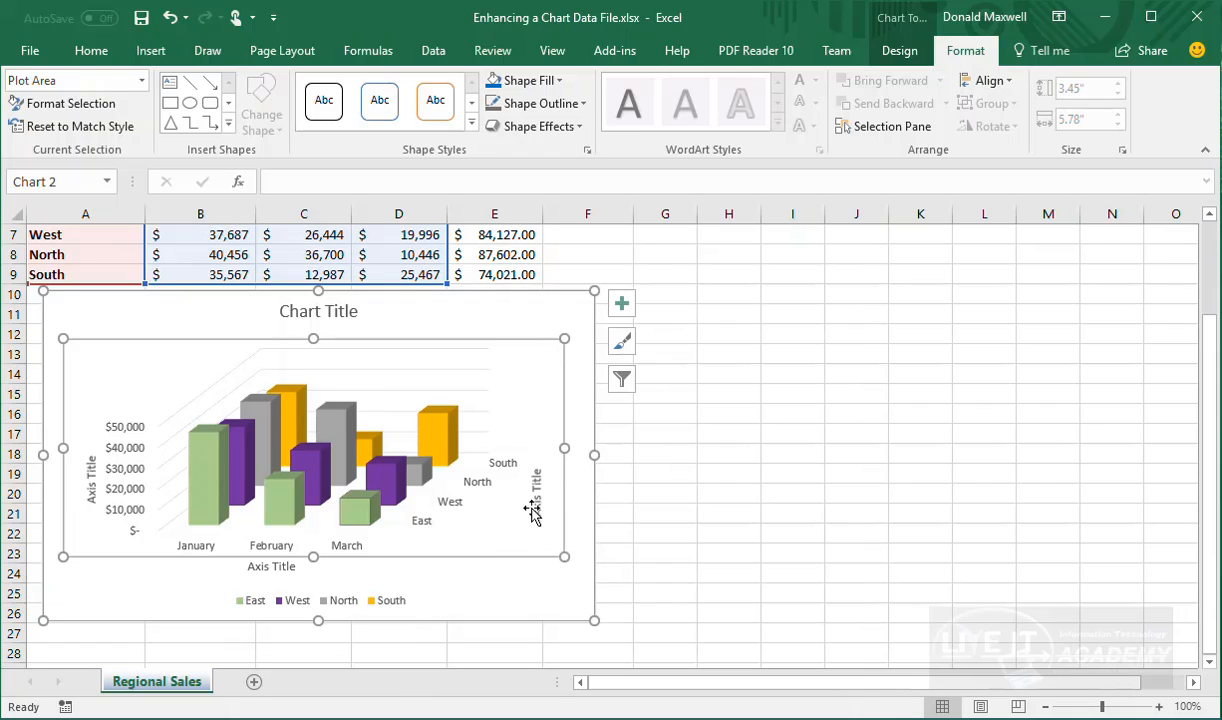
Drag the horizontal axis title down above the legend and show the Chart Title placement submenu
left_click(271, 566)
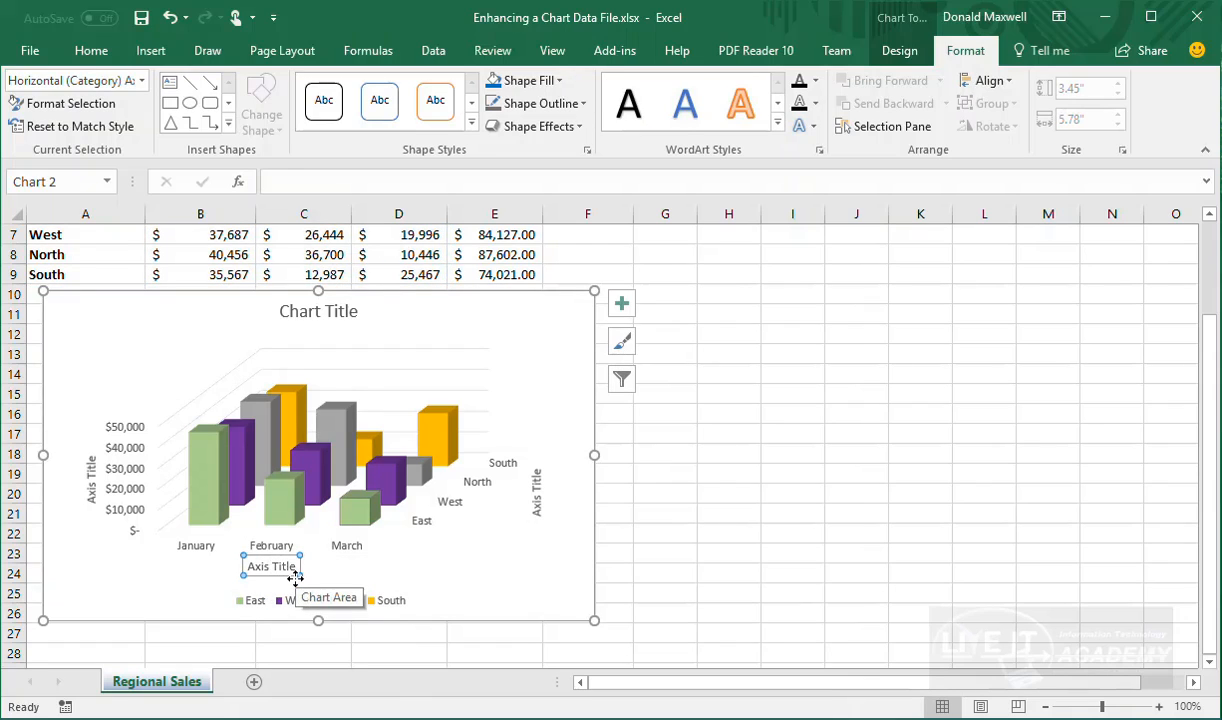
left_click_drag(293, 575, 335, 589)
left_click(310, 308)
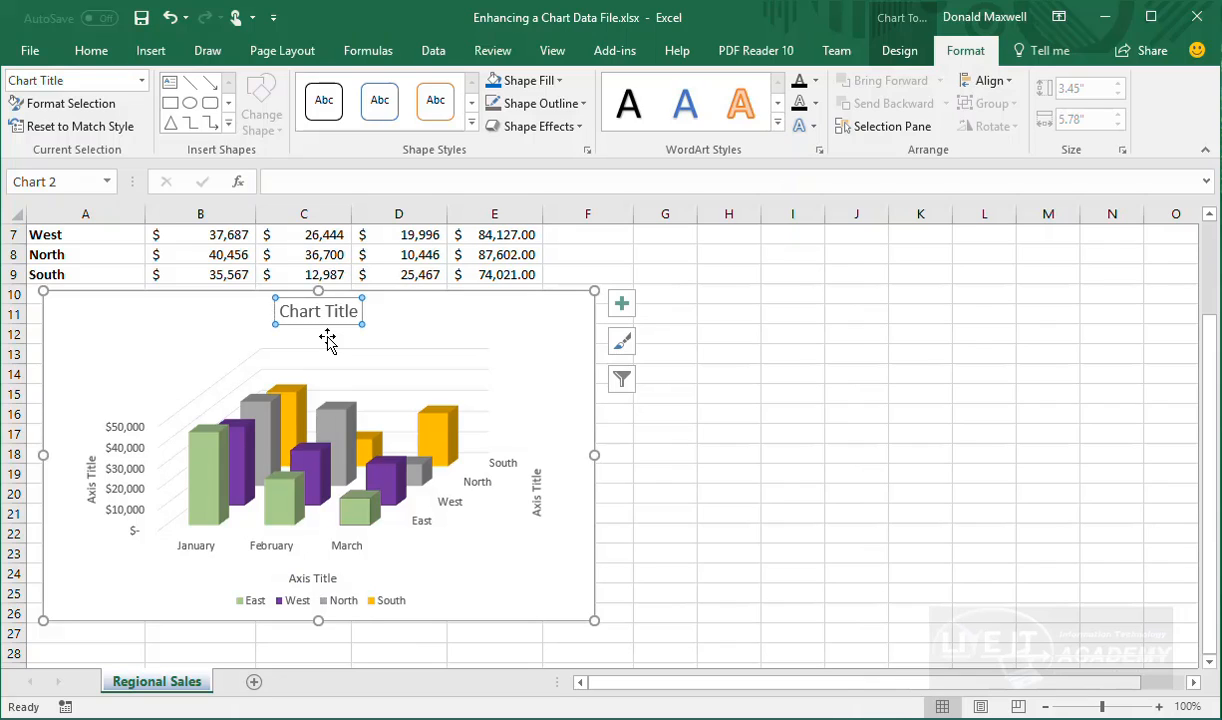
left_click(621, 303)
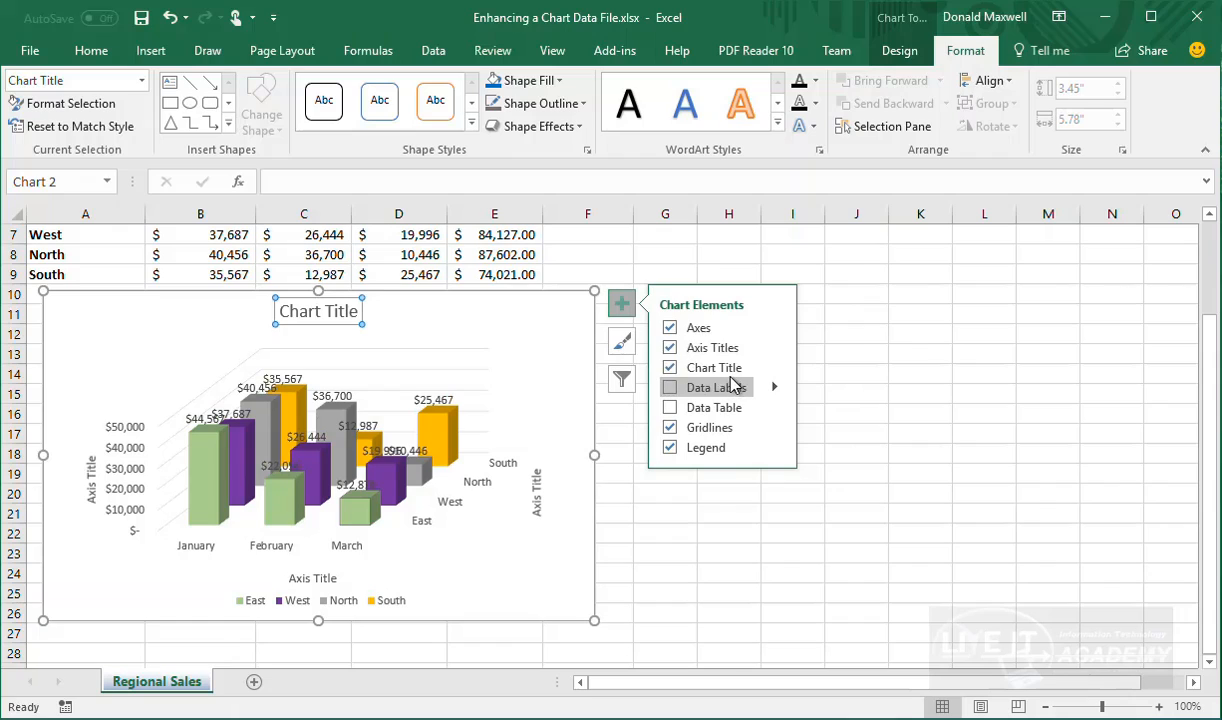
left_click(775, 370)
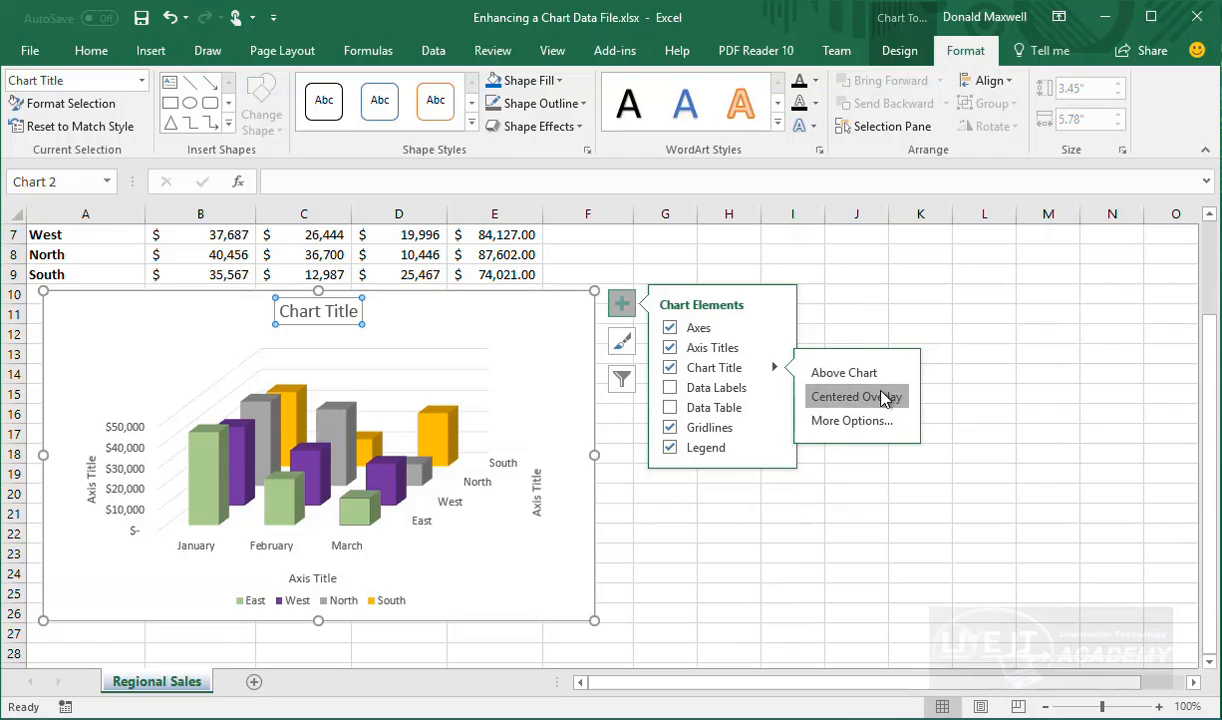
left_click(699, 555)
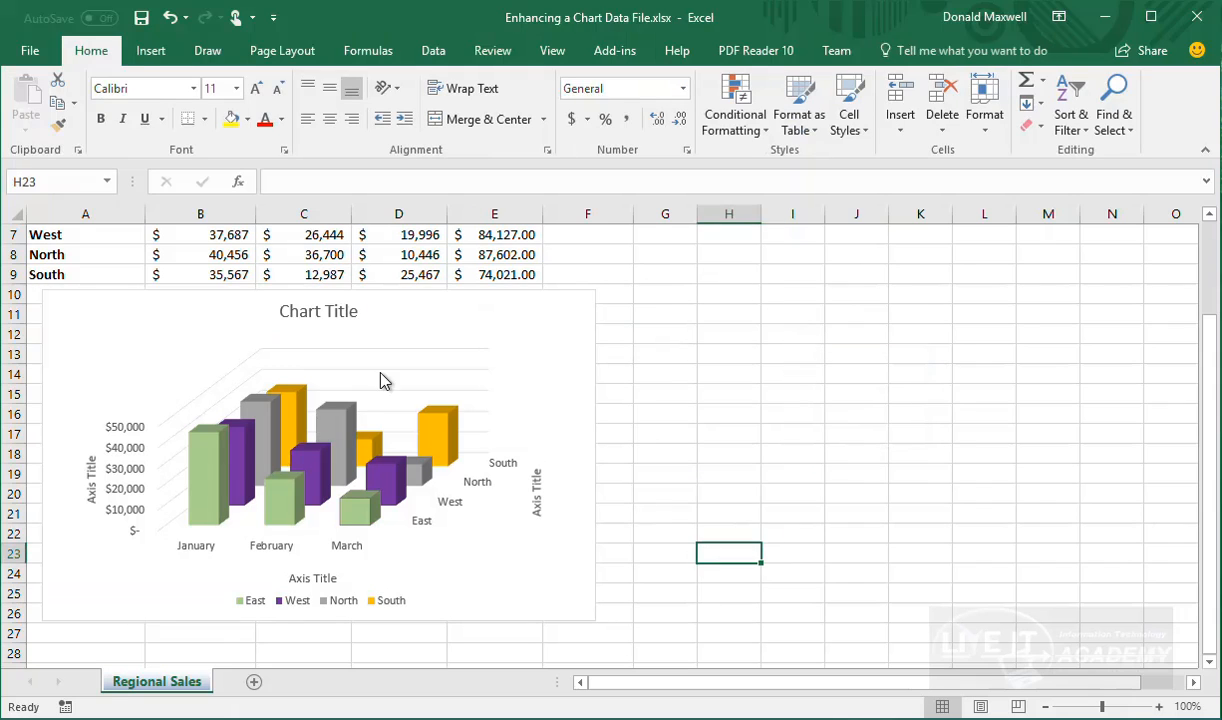
left_click(316, 322)
left_click(328, 316)
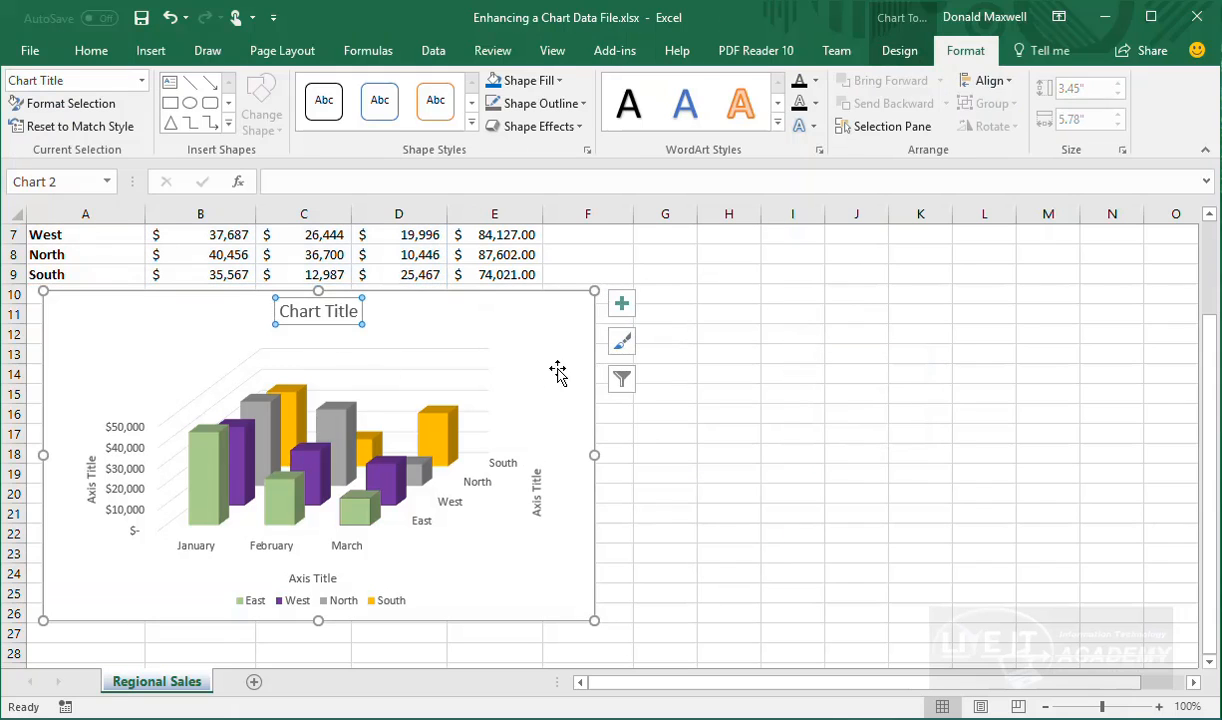
left_click(624, 307)
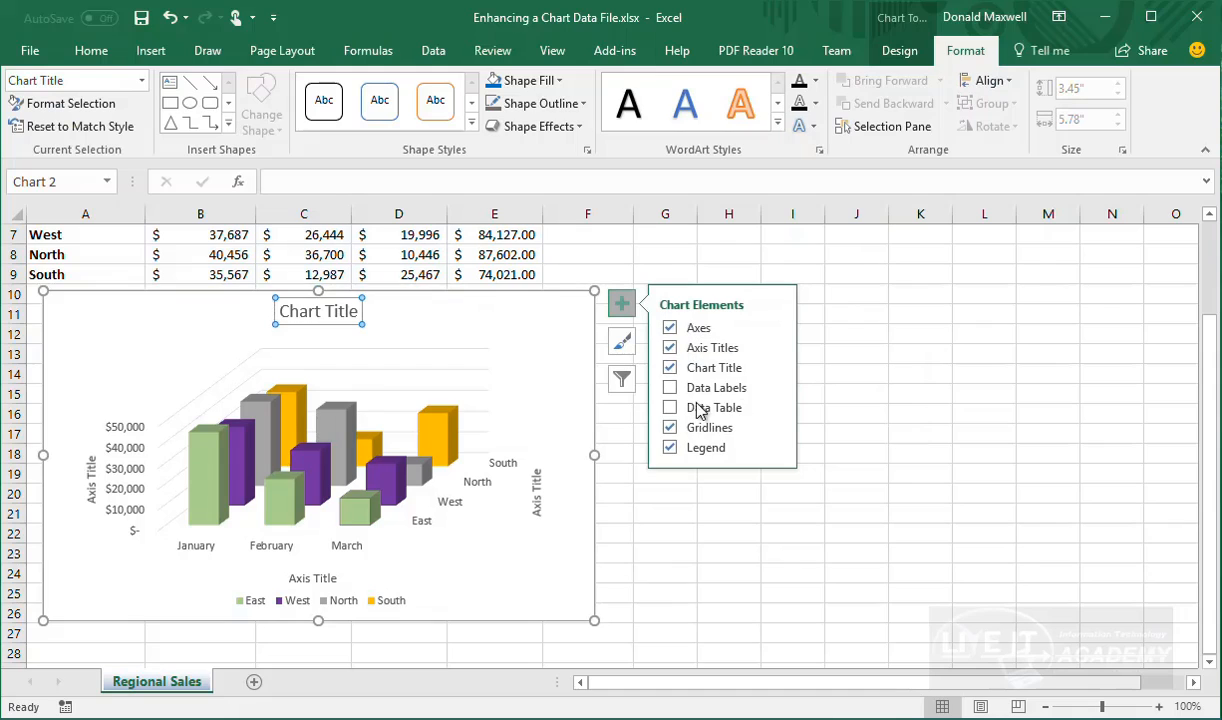
left_click(775, 367)
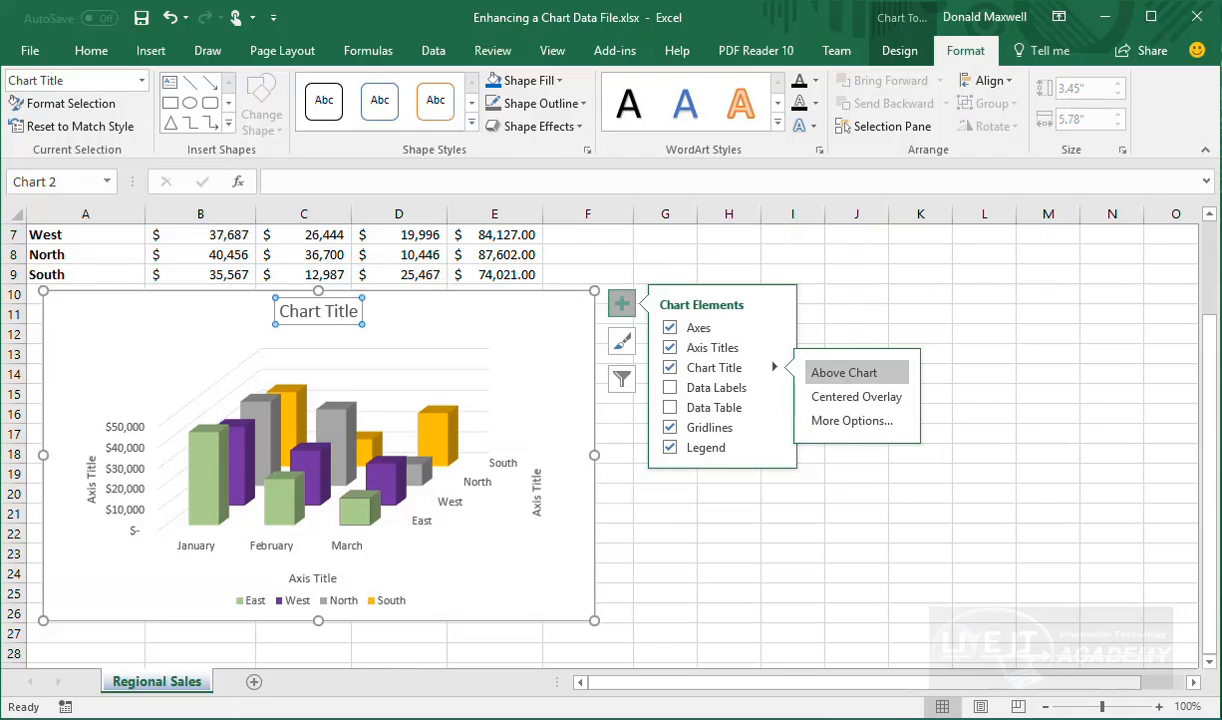
Open the Format Chart Title pane and expand its border options
left_click(886, 426)
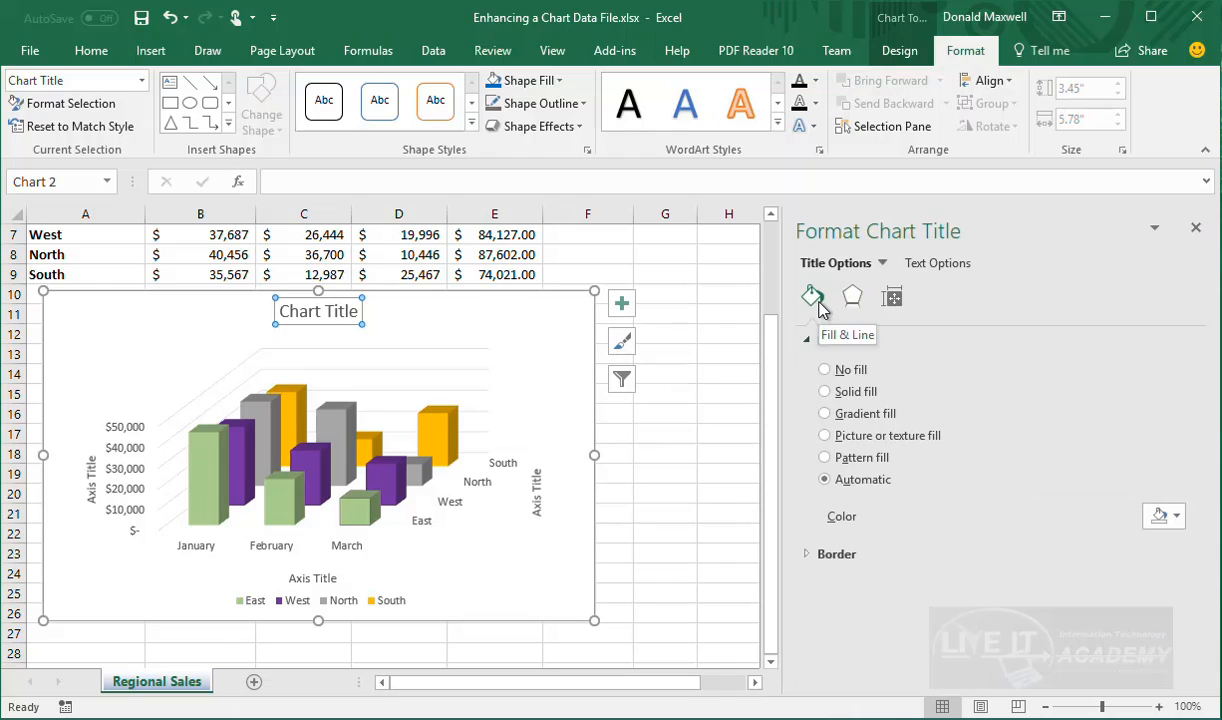
left_click(816, 557)
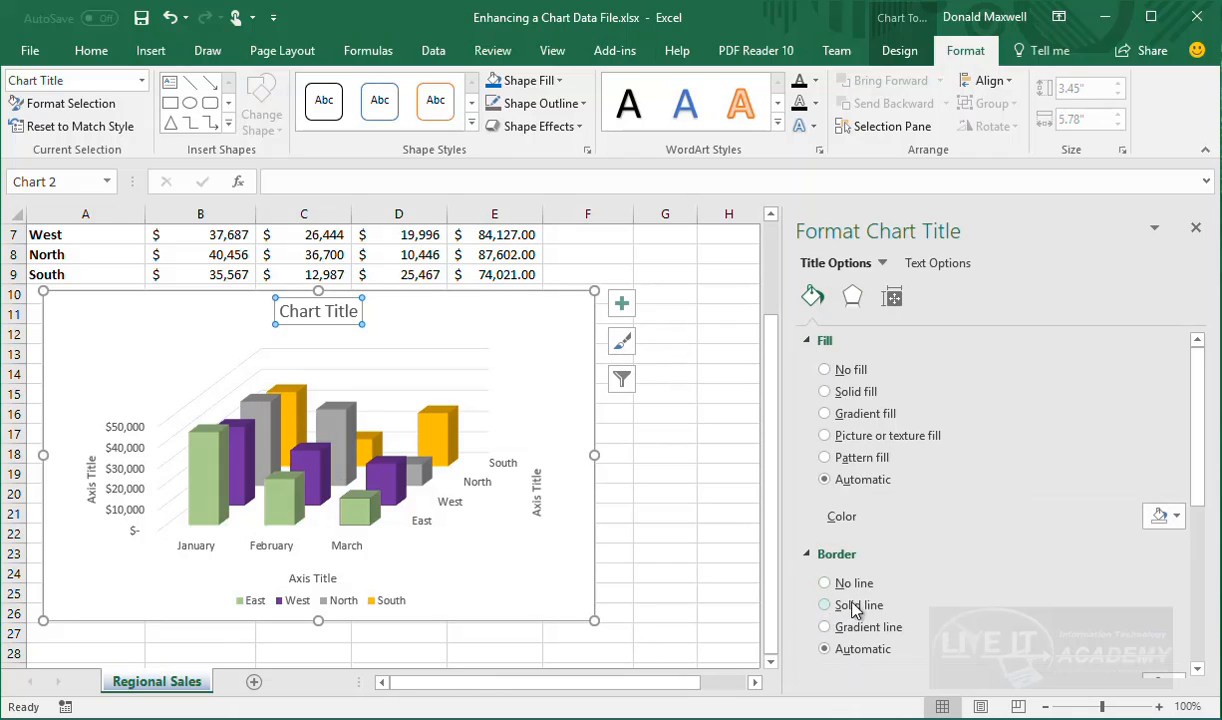
scroll(822, 585, "down", 4)
scroll(845, 480, "up", 4)
Browse the title's Effects and Size & Properties settings, then return to Fill & Line
left_click(858, 303)
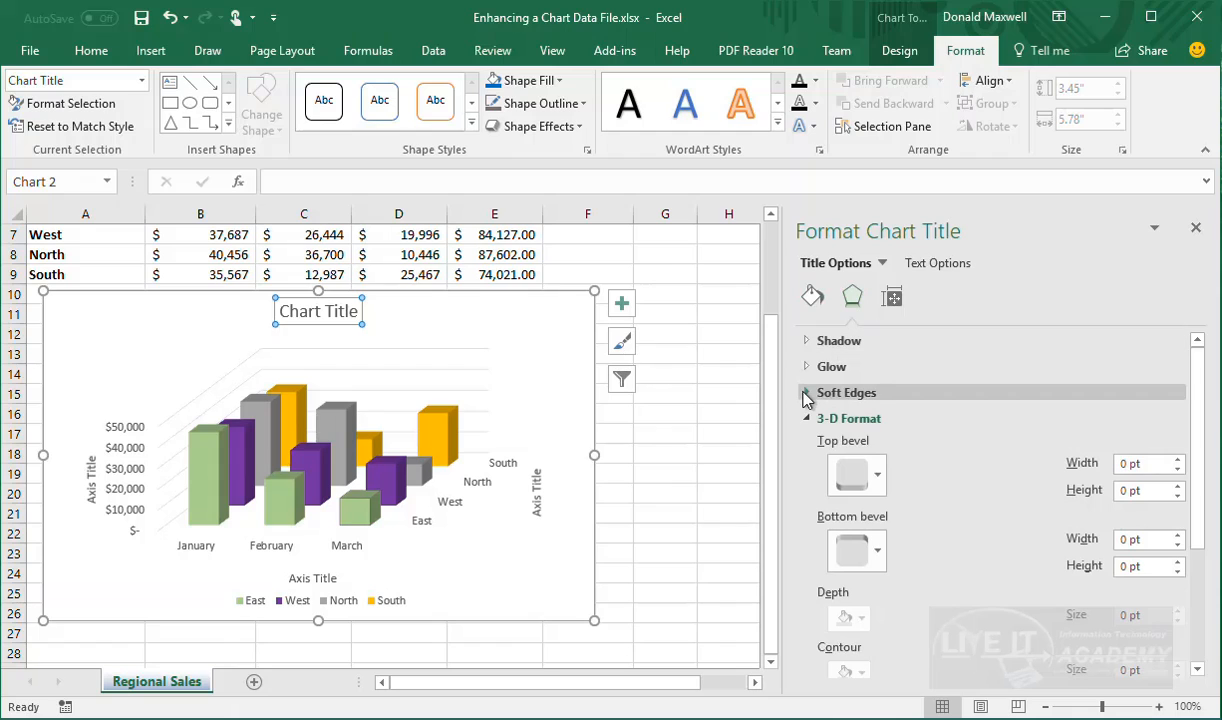
left_click(808, 392)
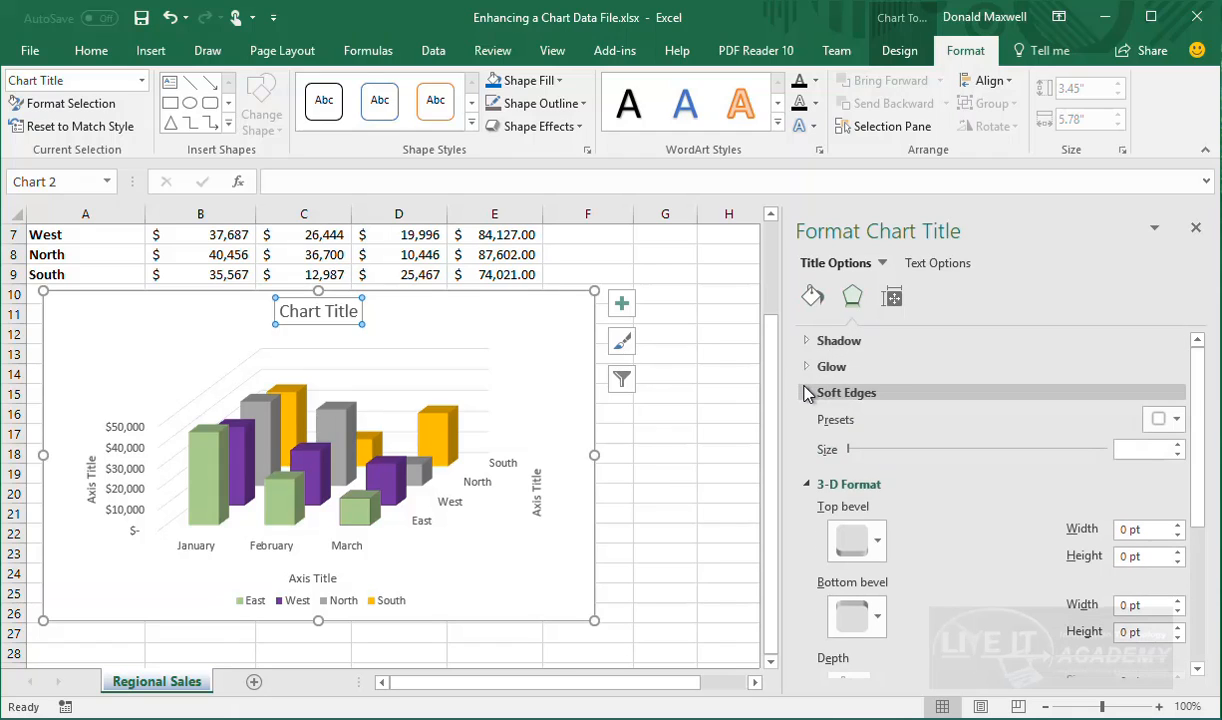
left_click(808, 392)
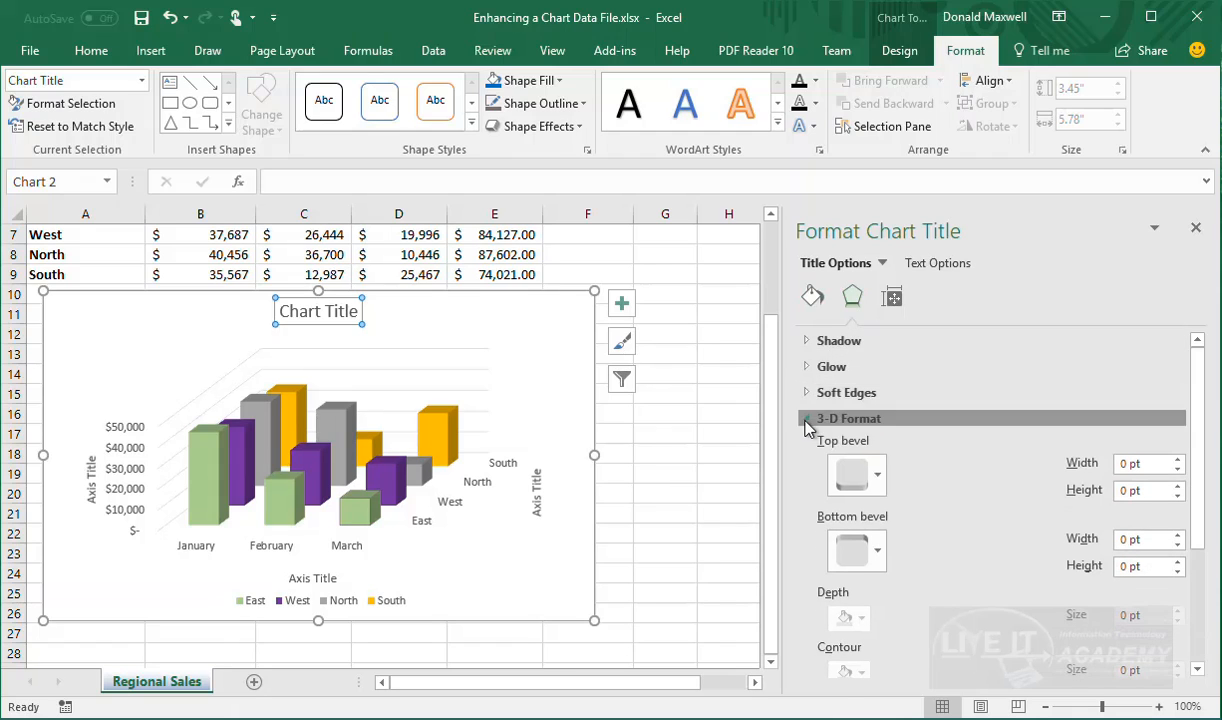
left_click(808, 418)
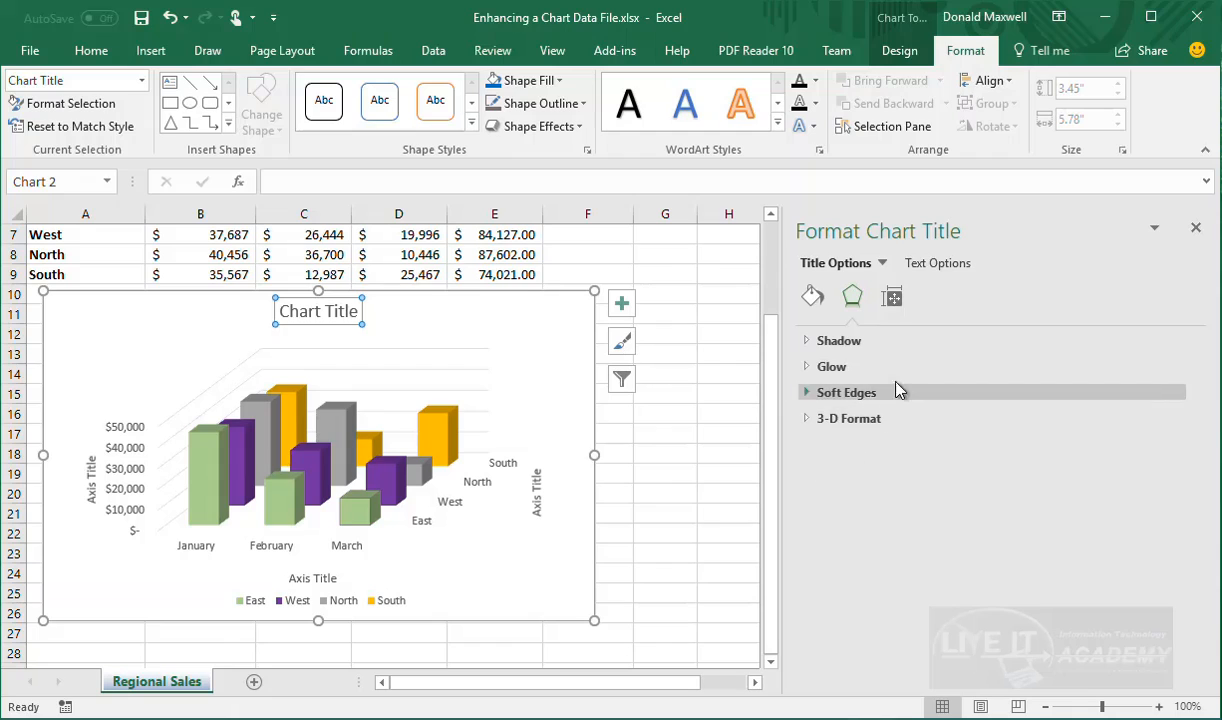
left_click(891, 298)
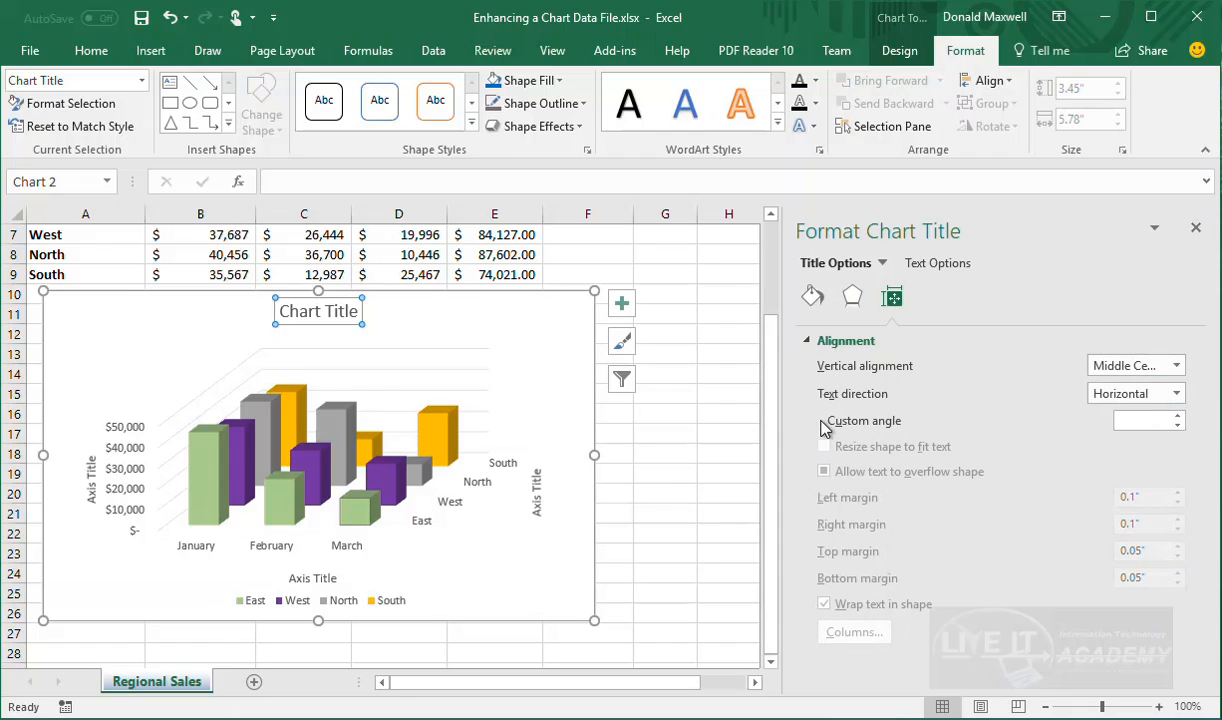
left_click(815, 302)
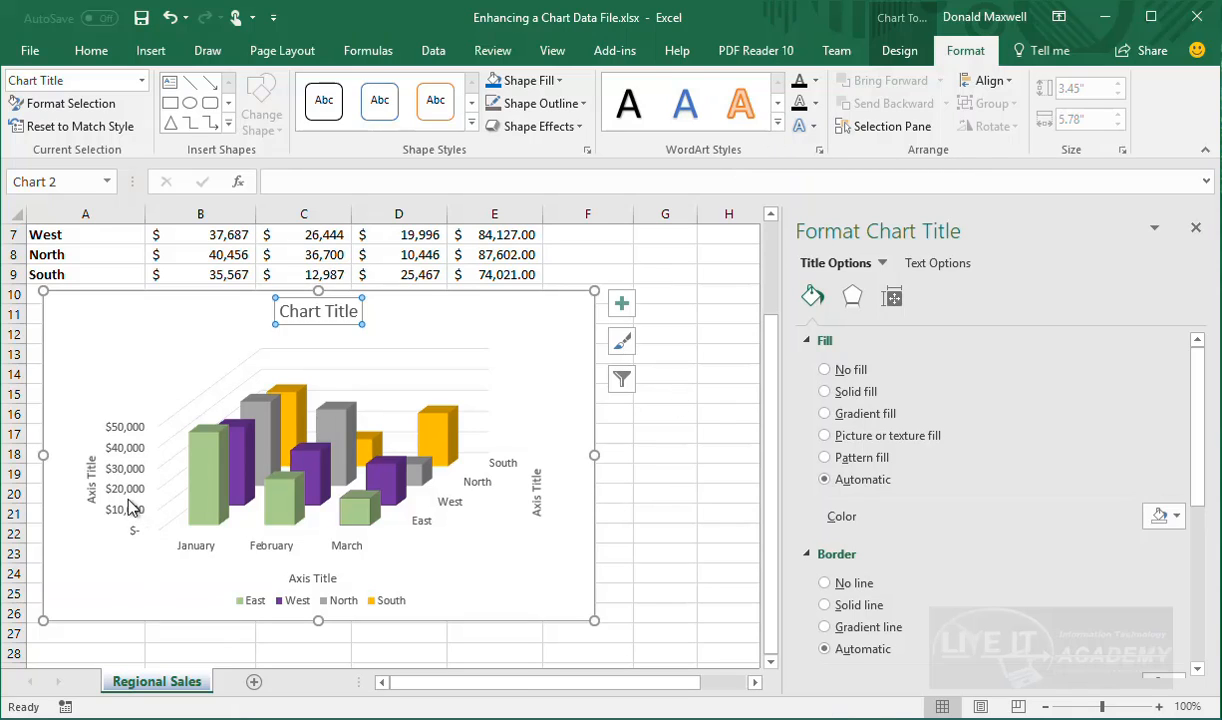
Close the title pane and apply the first black WordArt style to the East/West/North/South depth-axis labels
left_click(1195, 229)
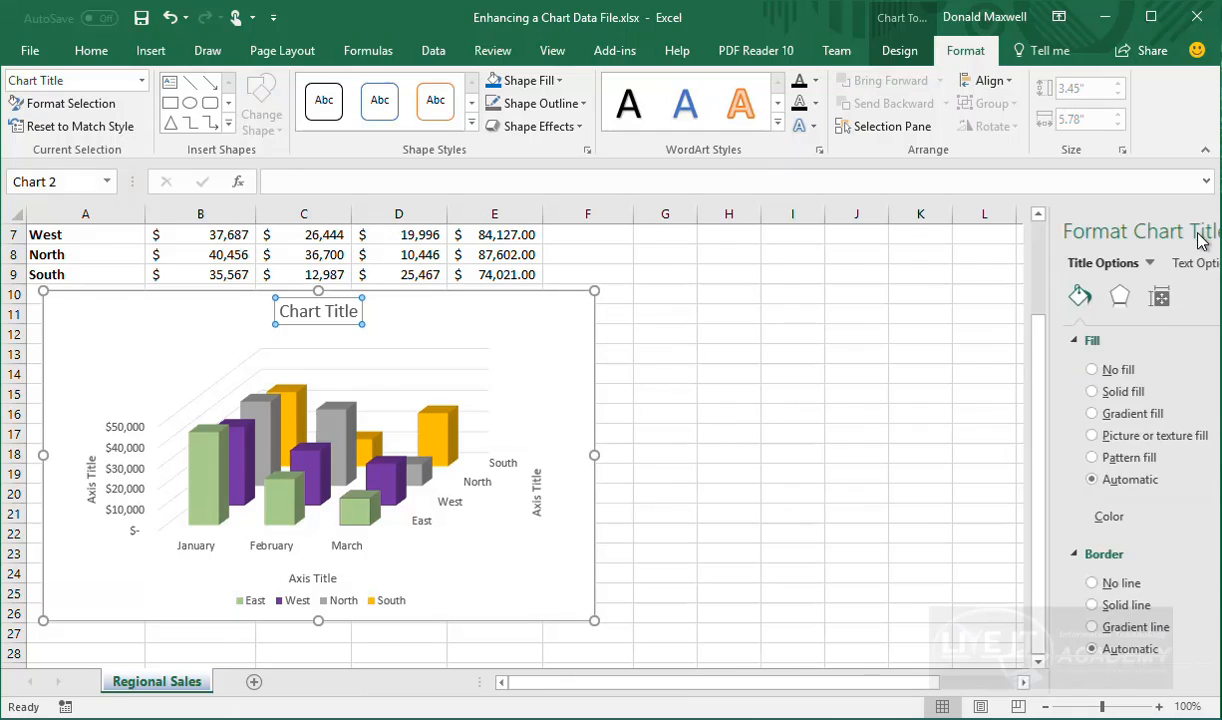
left_click(126, 498)
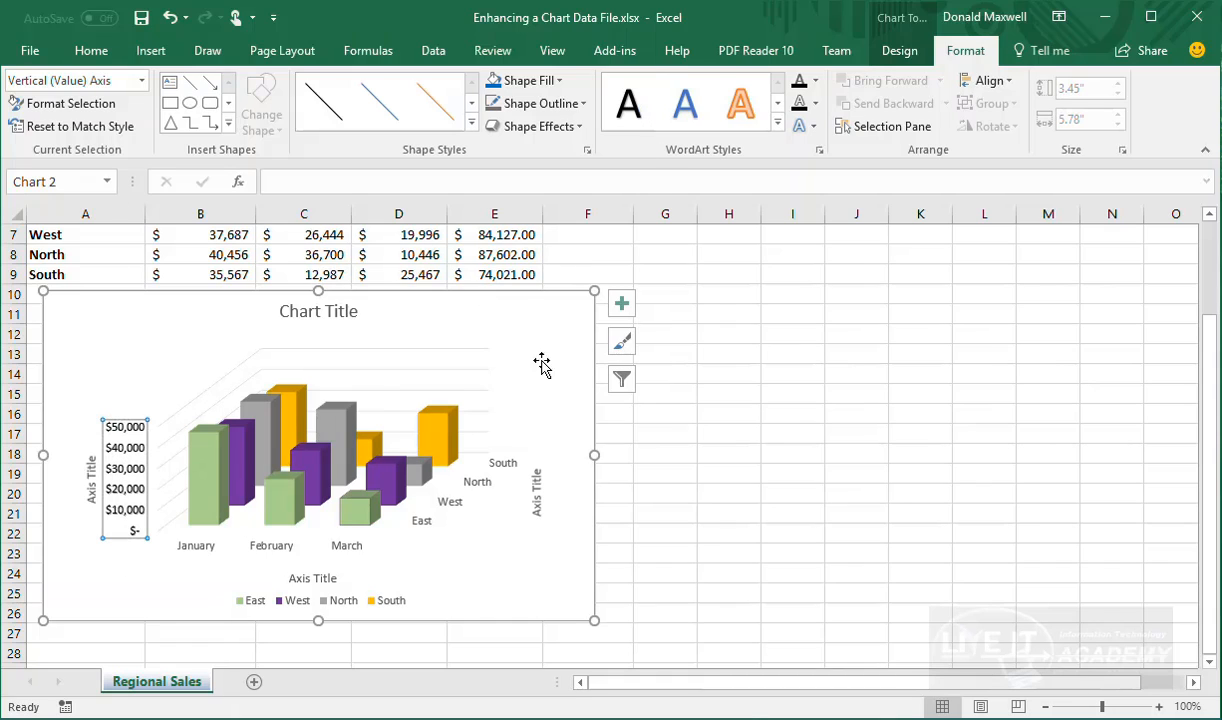
left_click(292, 552)
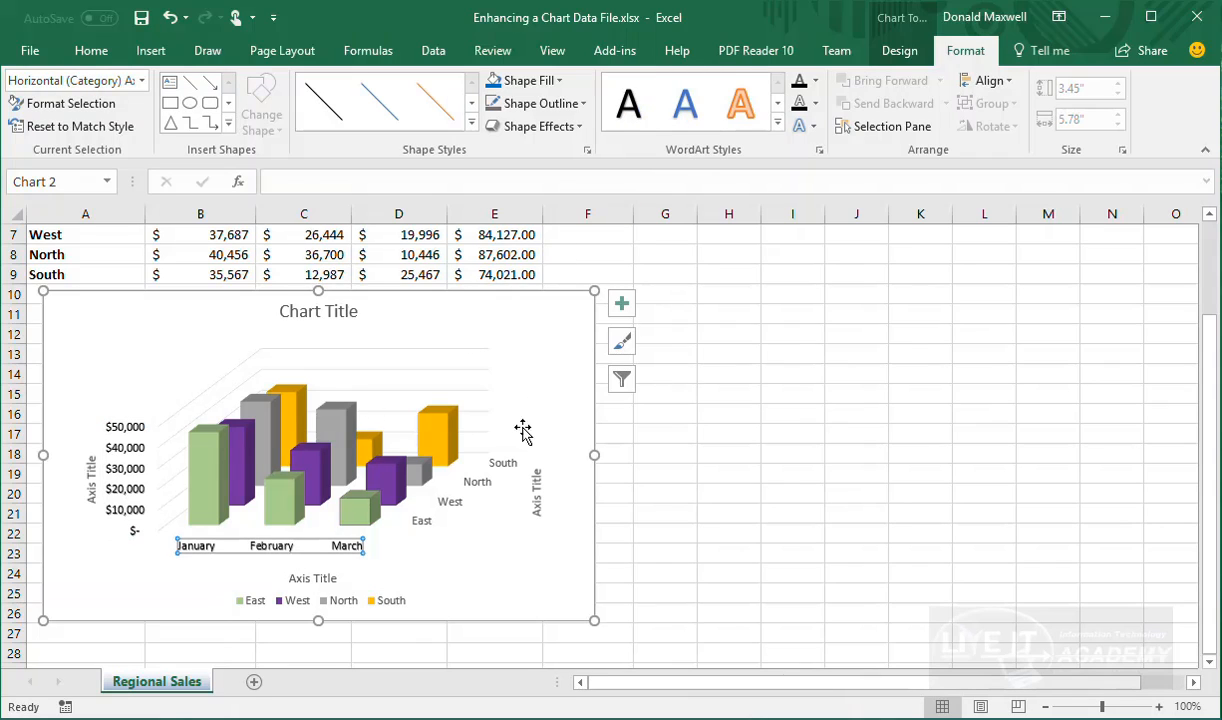
left_click(478, 483)
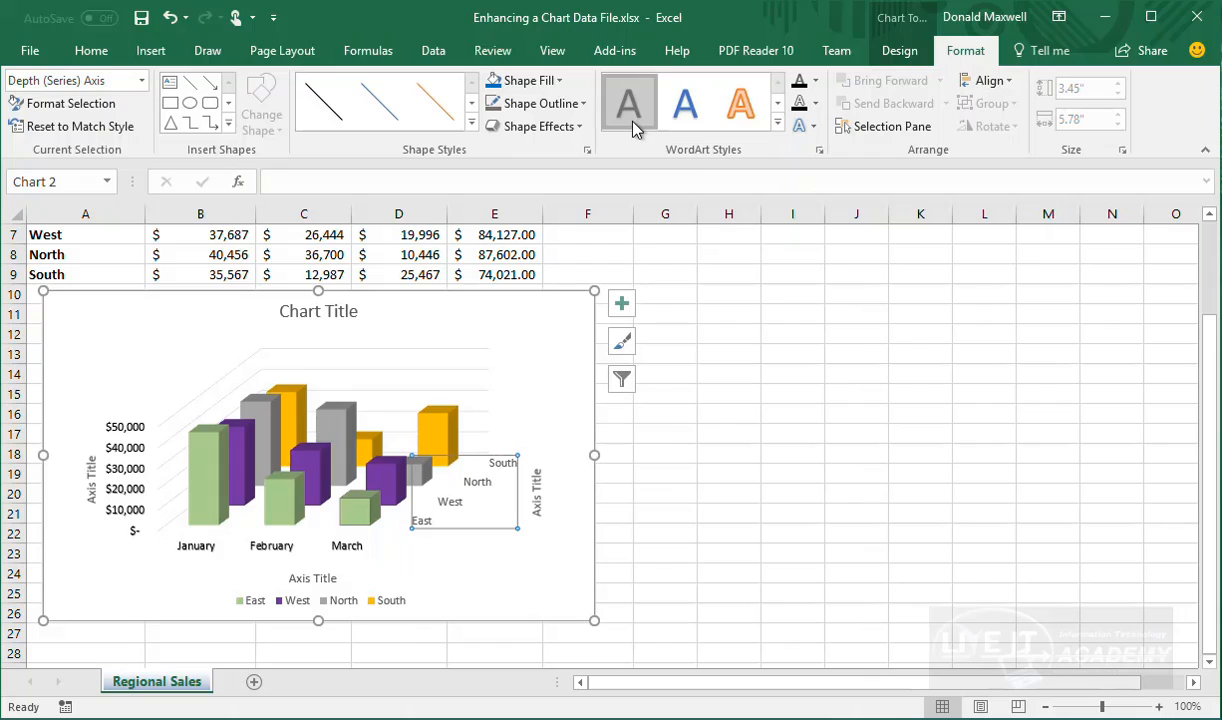
left_click(777, 122)
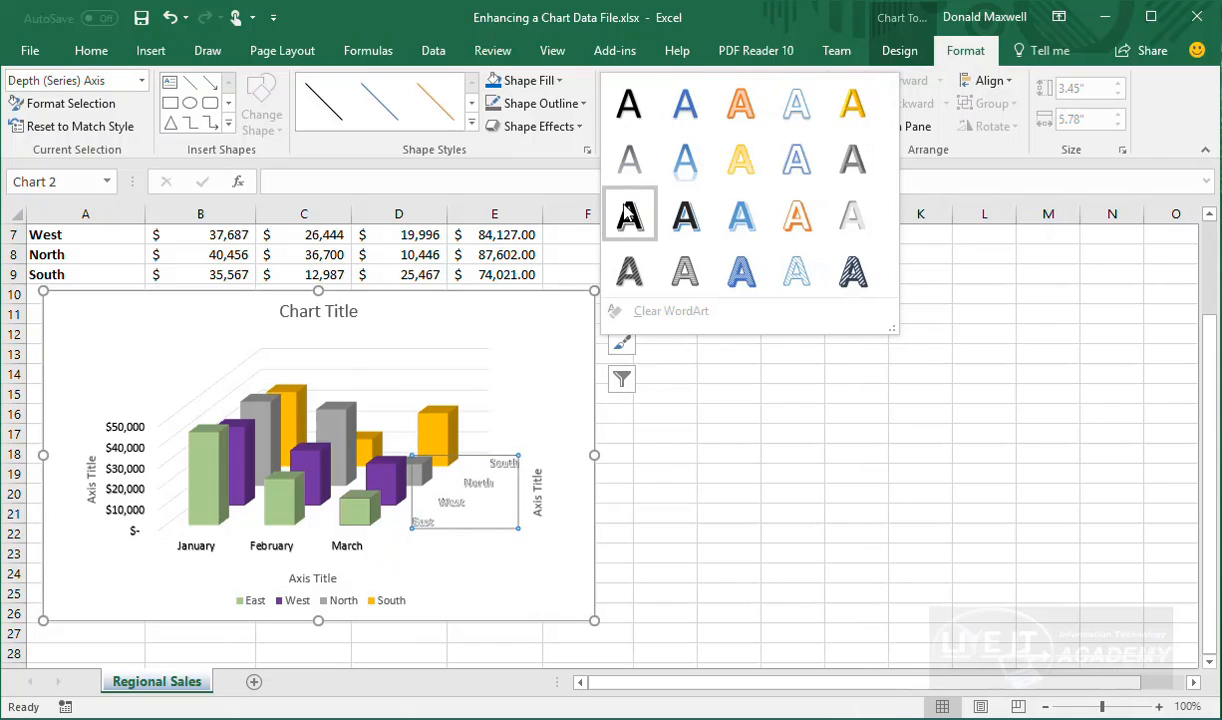
left_click(612, 120)
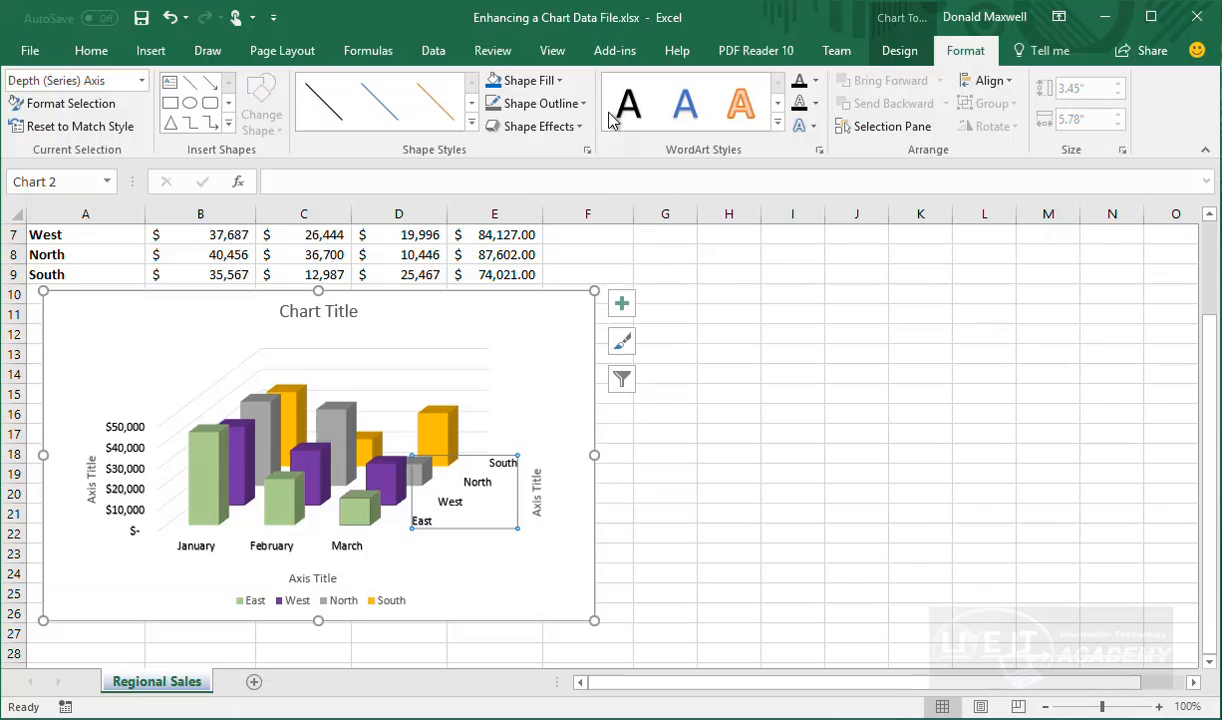
left_click(543, 603)
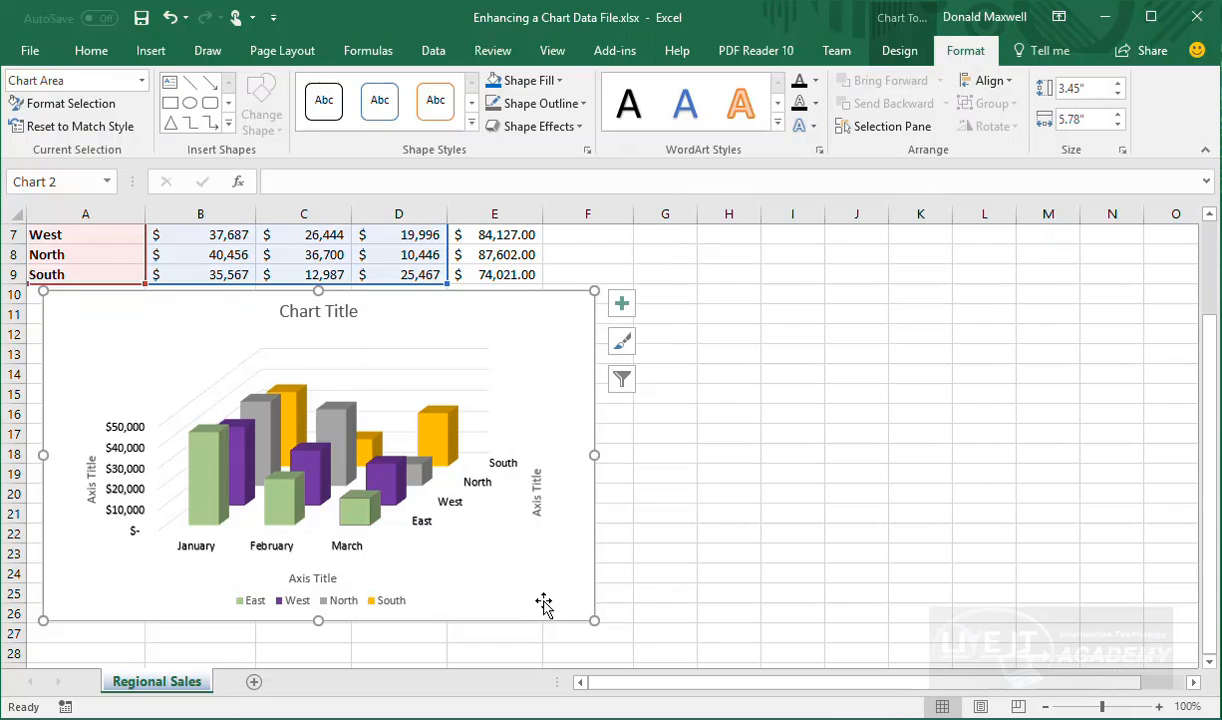
Rename the vertical axis title to 'Sale Amount'
left_click(91, 472)
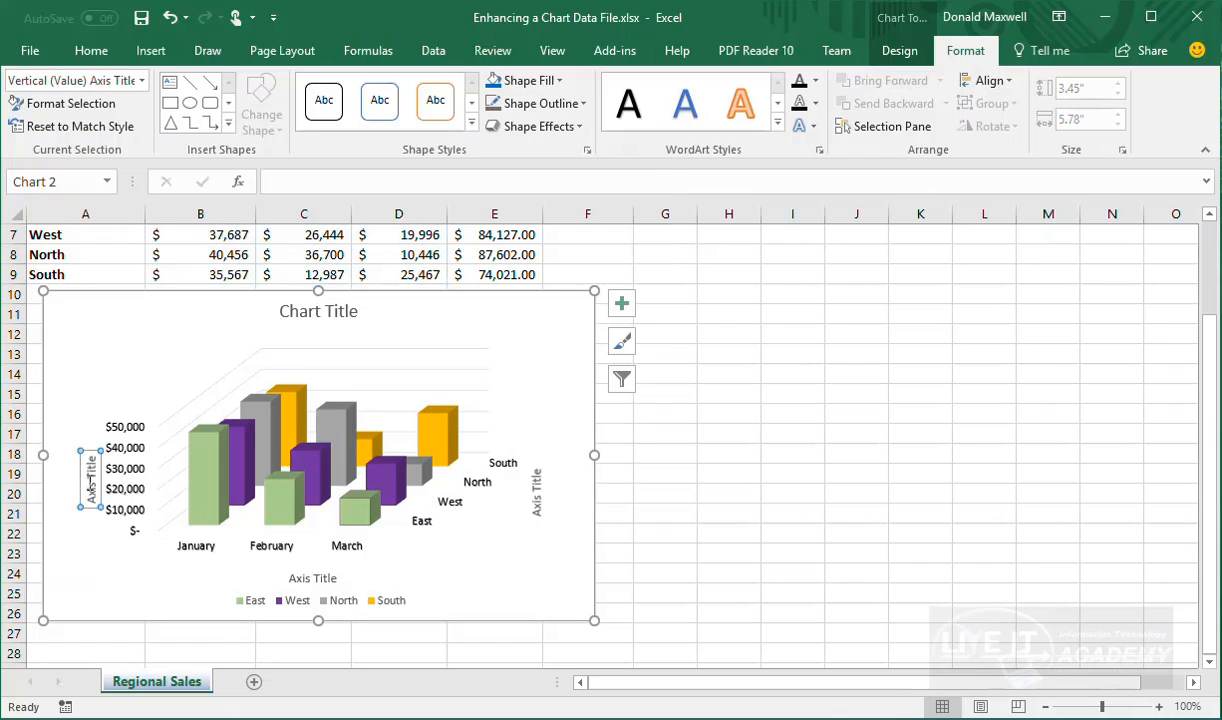
type("Sale Amount")
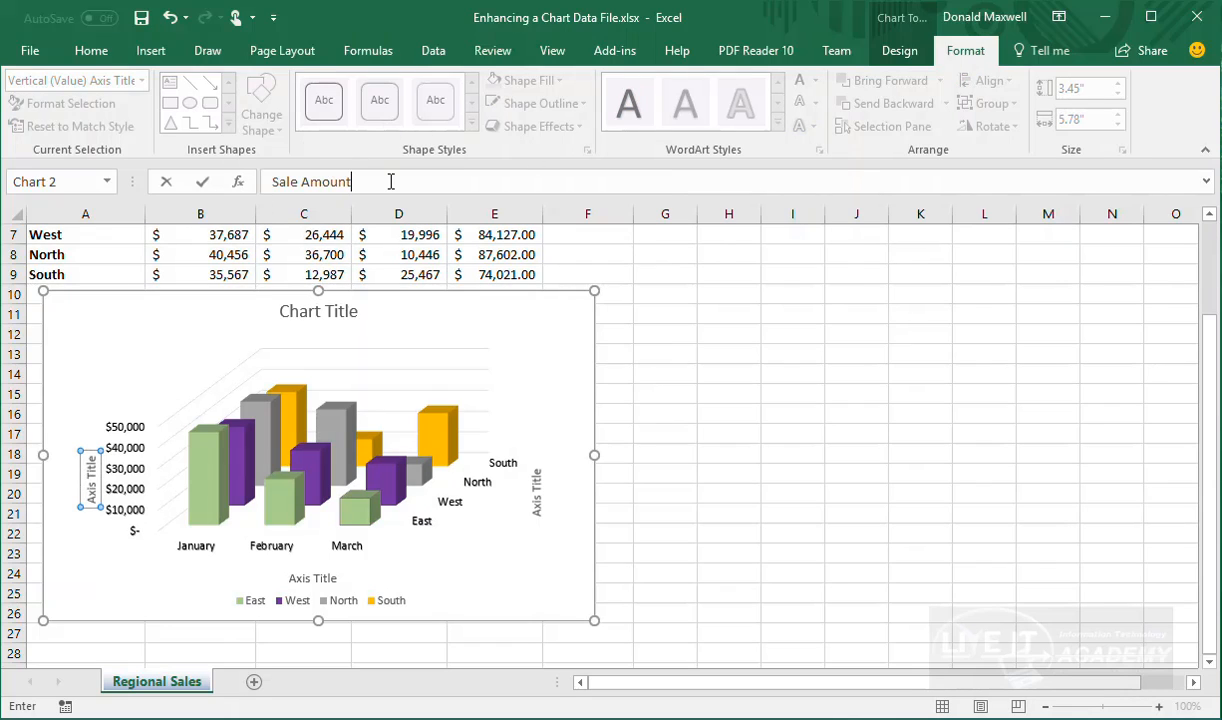
key("Return")
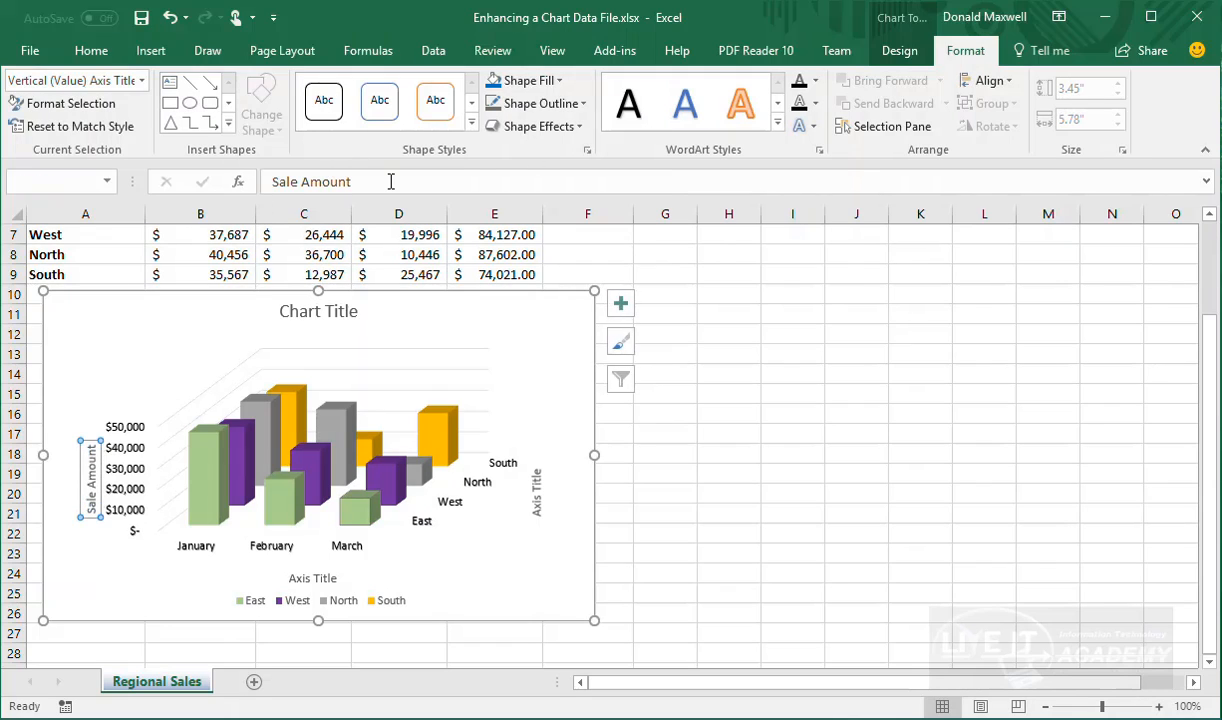
Drag the Sale Amount axis title out to the chart's left edge
left_click(90, 468)
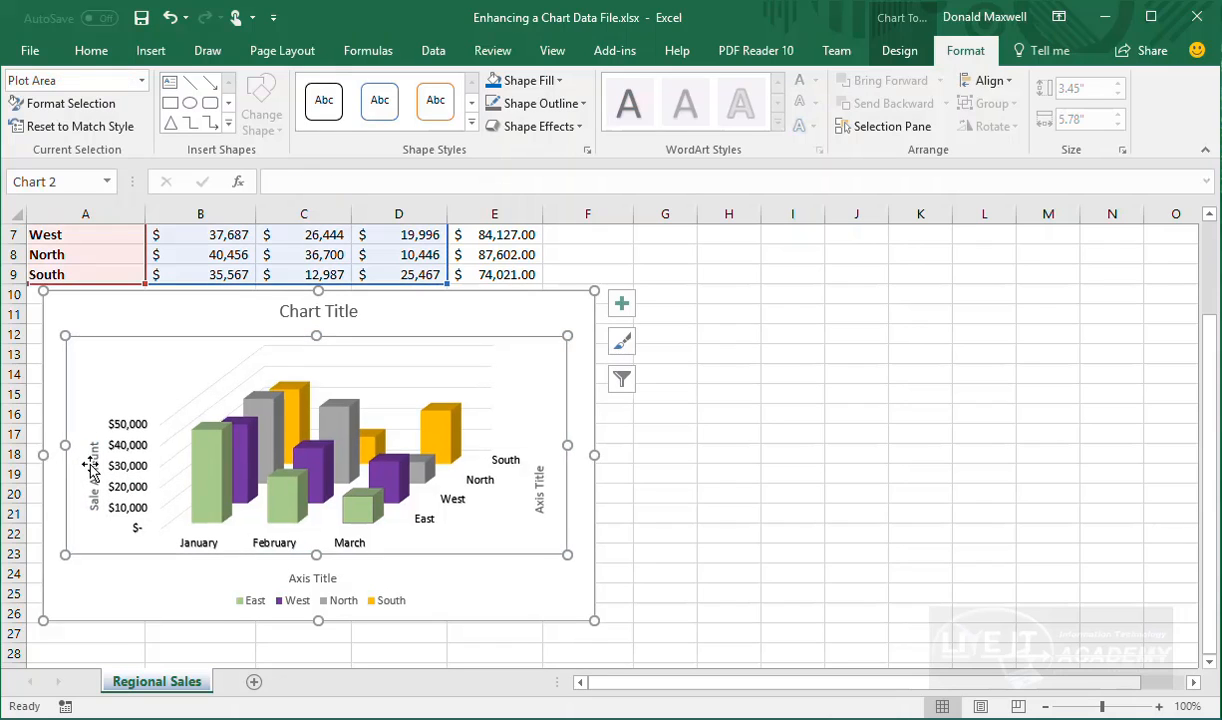
left_click(90, 467)
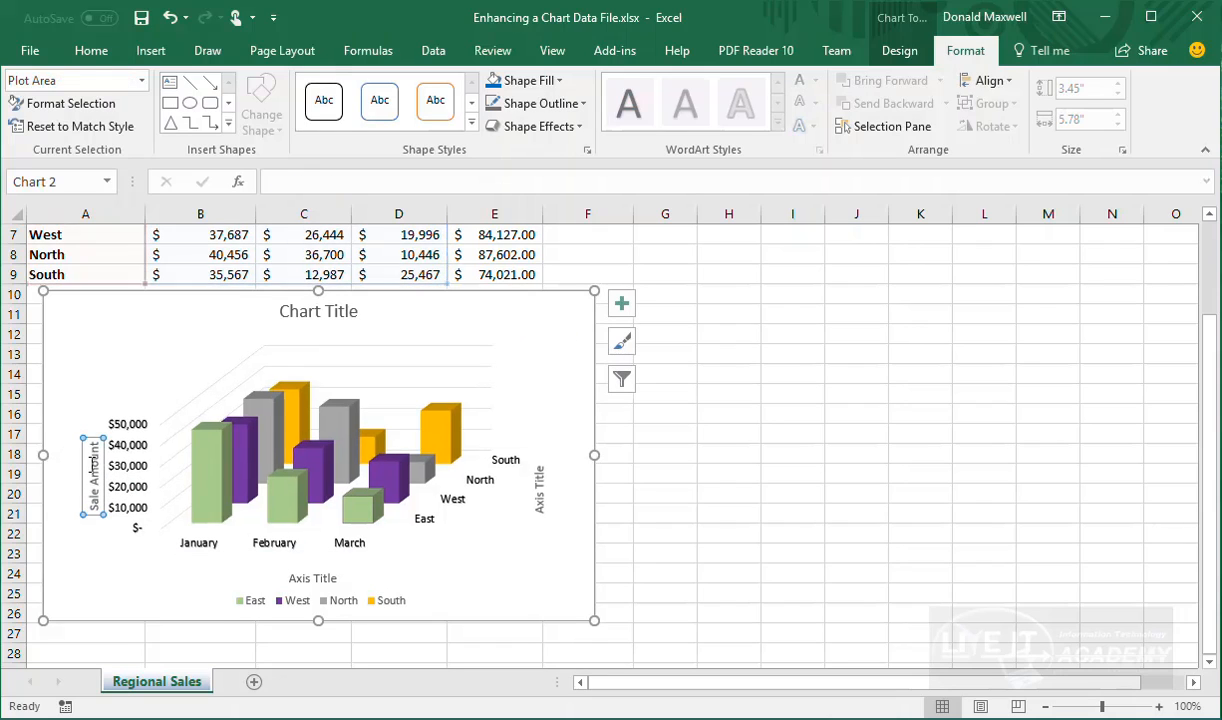
left_click(245, 472)
left_click(95, 468)
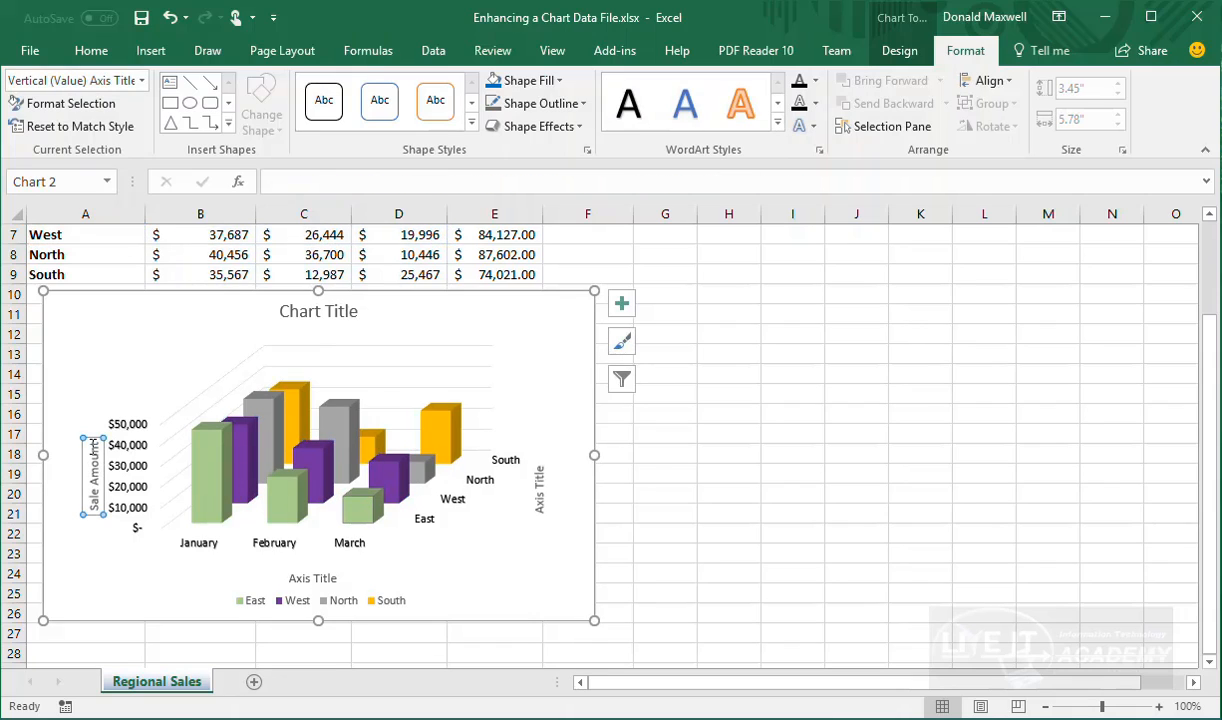
mouse_move(83, 450)
left_mouse_down()
mouse_move(80, 425)
mouse_move(50, 420)
mouse_move(73, 445)
left_mouse_up()
left_click(80, 446)
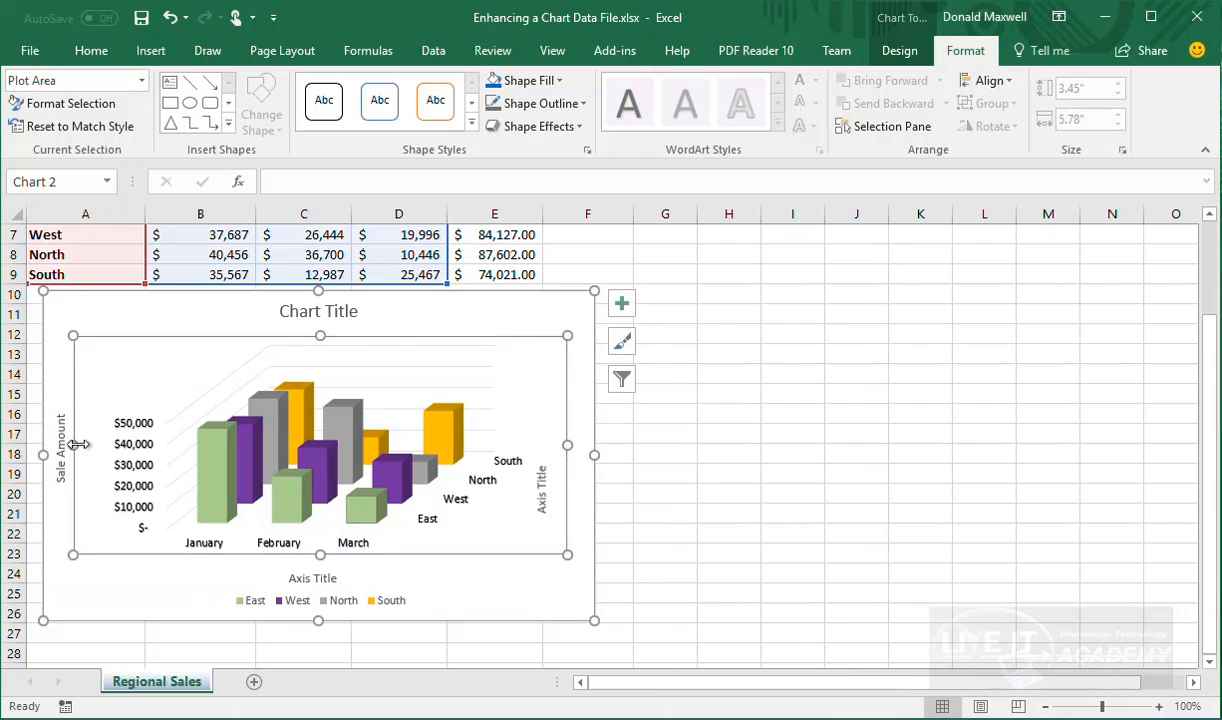
left_click(58, 448)
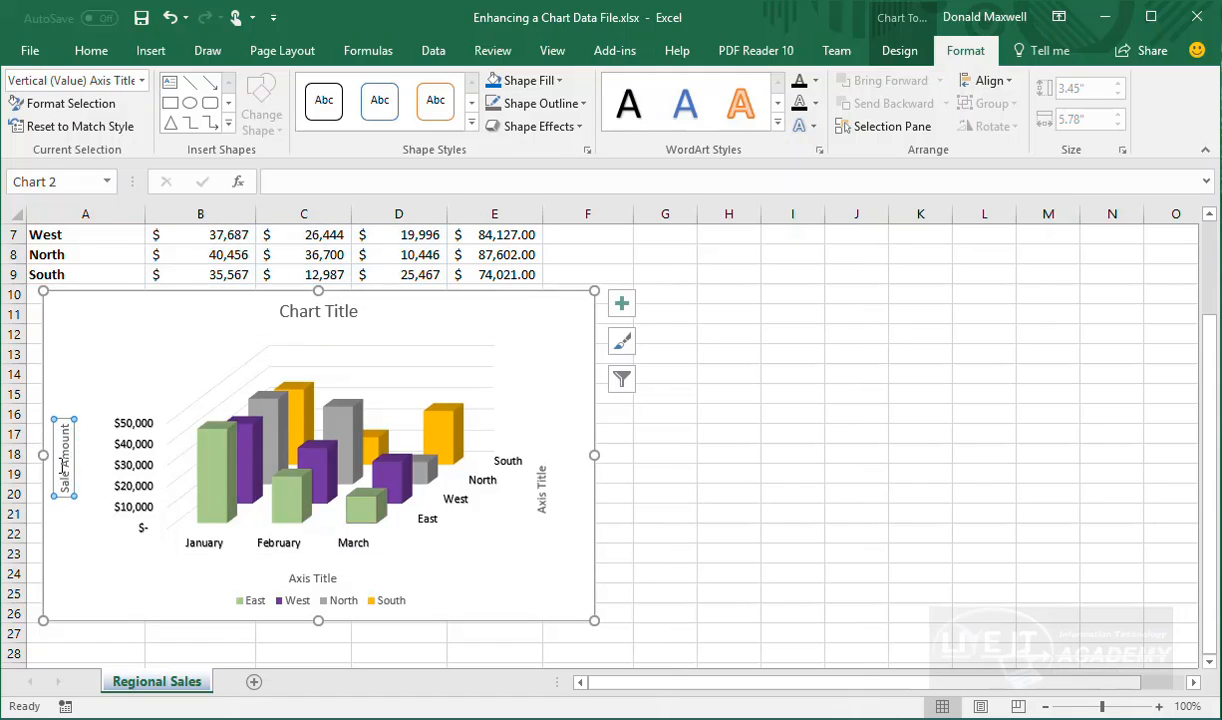
left_click(127, 484)
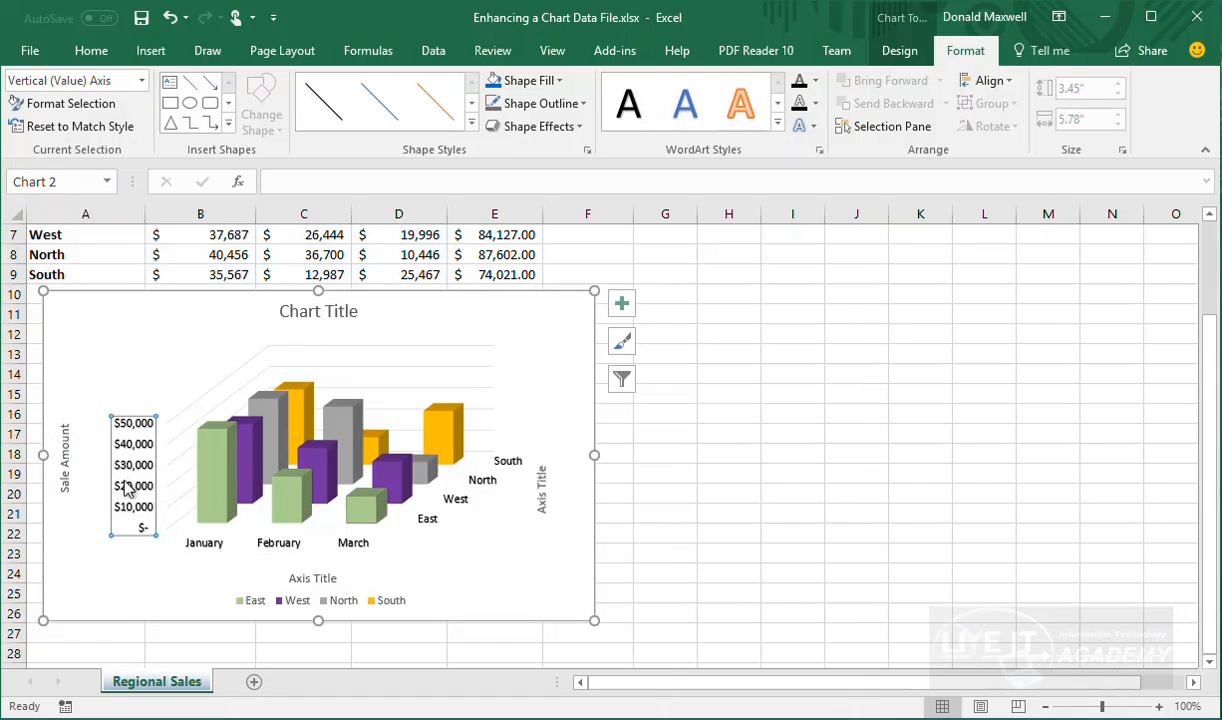
left_click(549, 493)
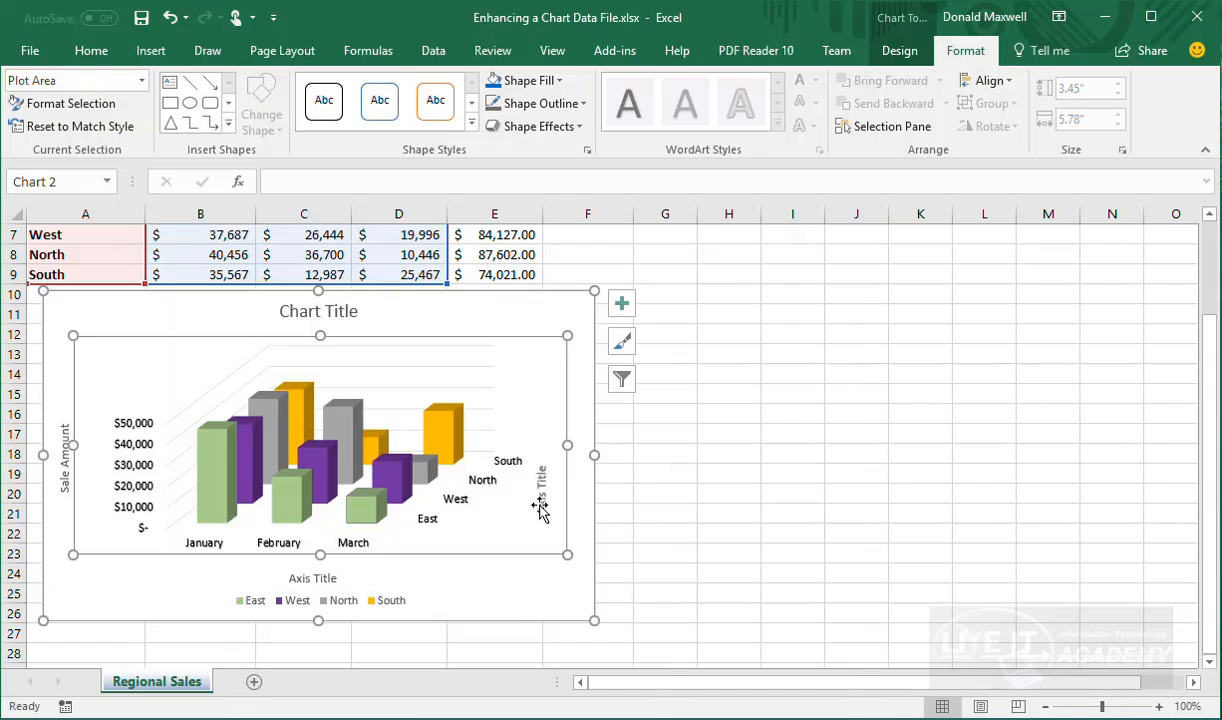
Rename the depth axis title to 'Regions' and drag it to the chart's right edge
left_click(540, 495)
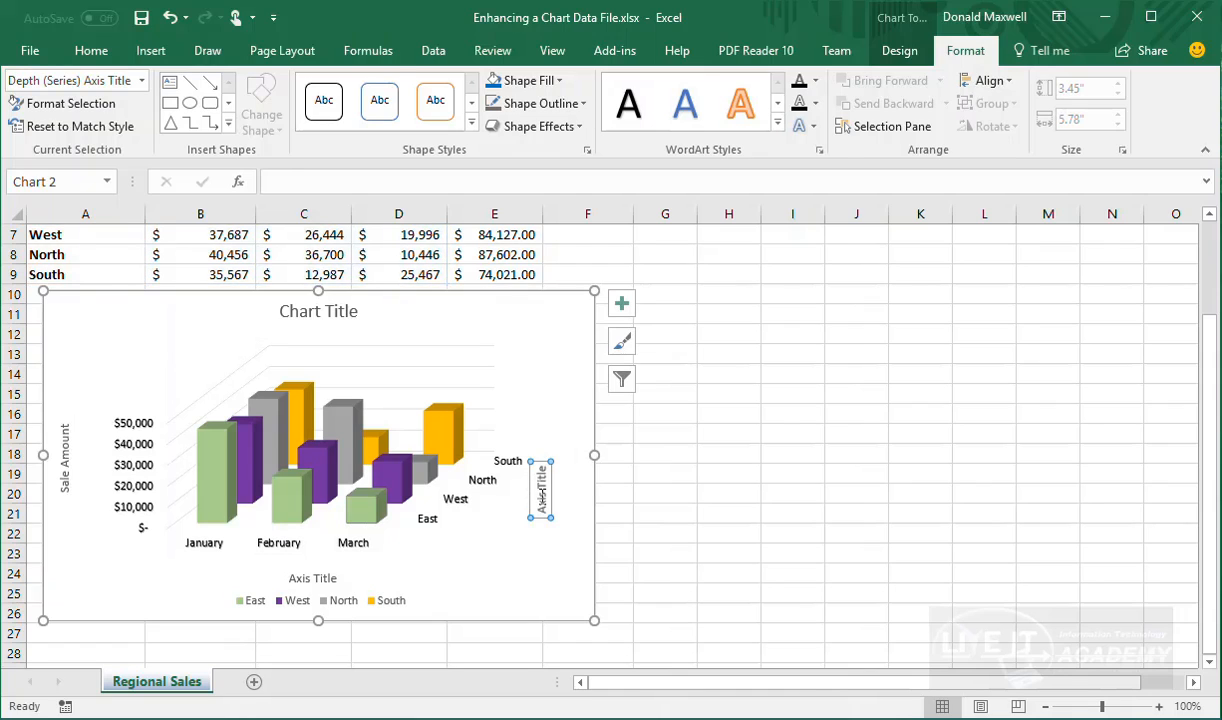
type("Regions")
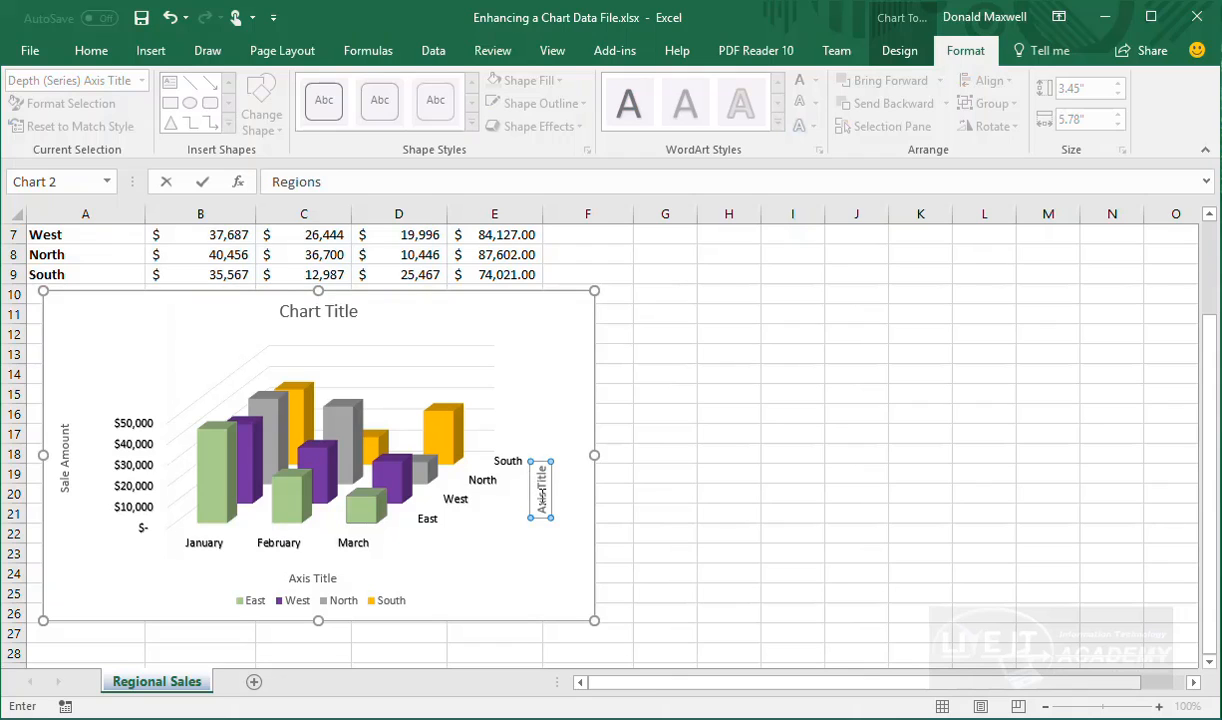
key("Return")
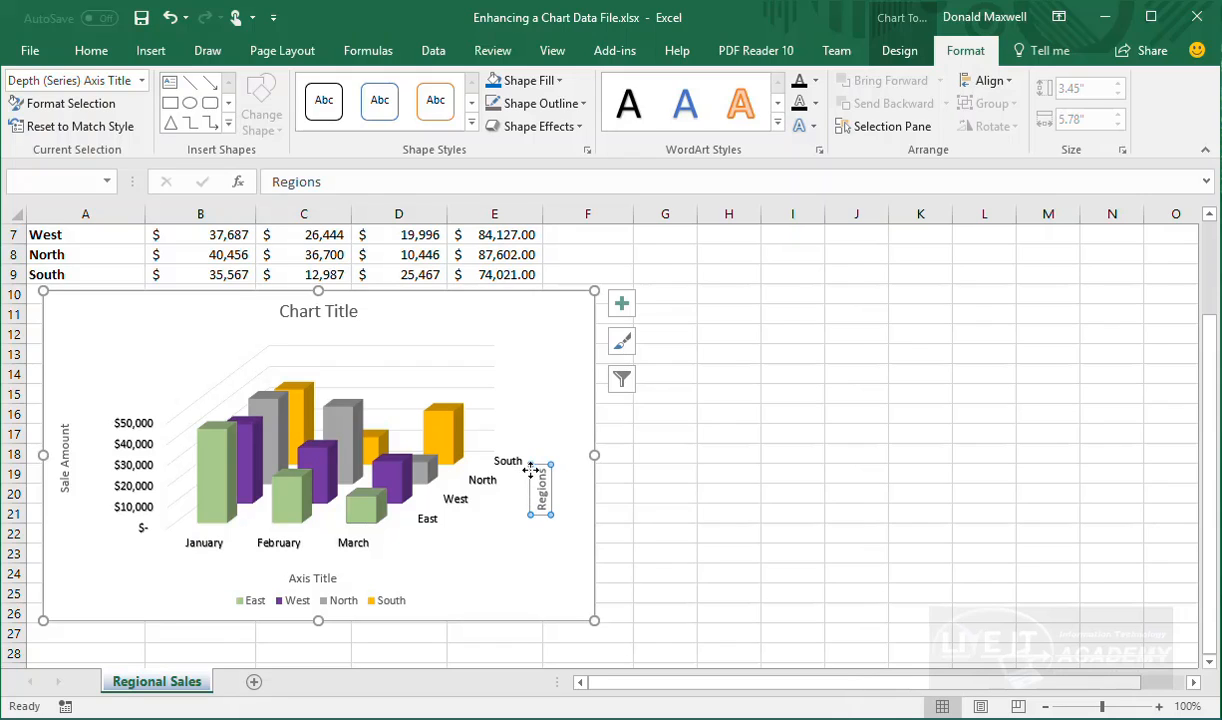
left_click_drag(532, 468, 608, 460)
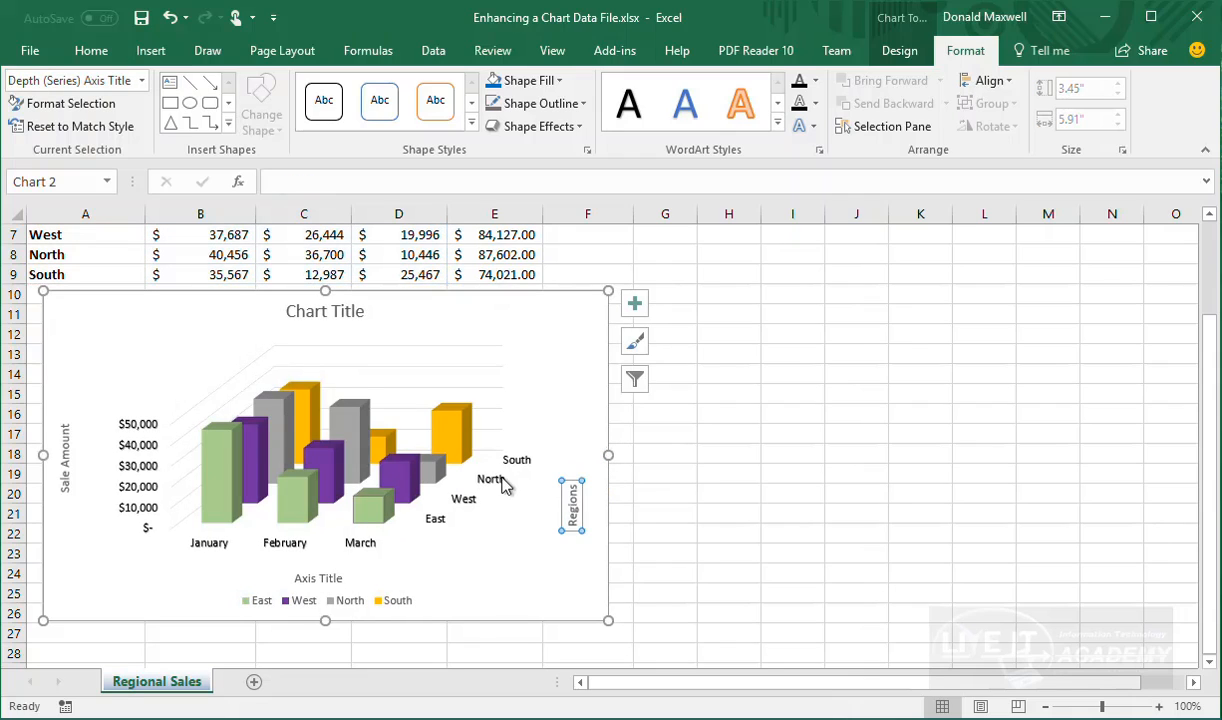
left_click(488, 476)
left_click(575, 494)
left_click(534, 531)
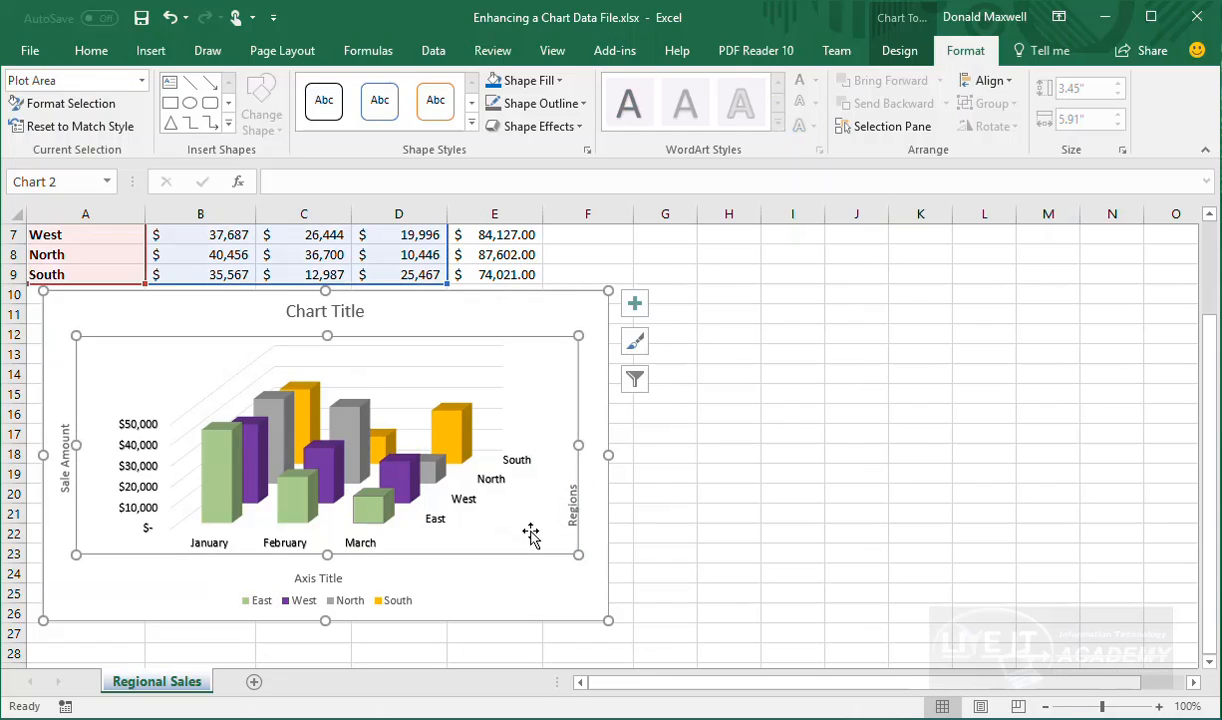
left_click(572, 508)
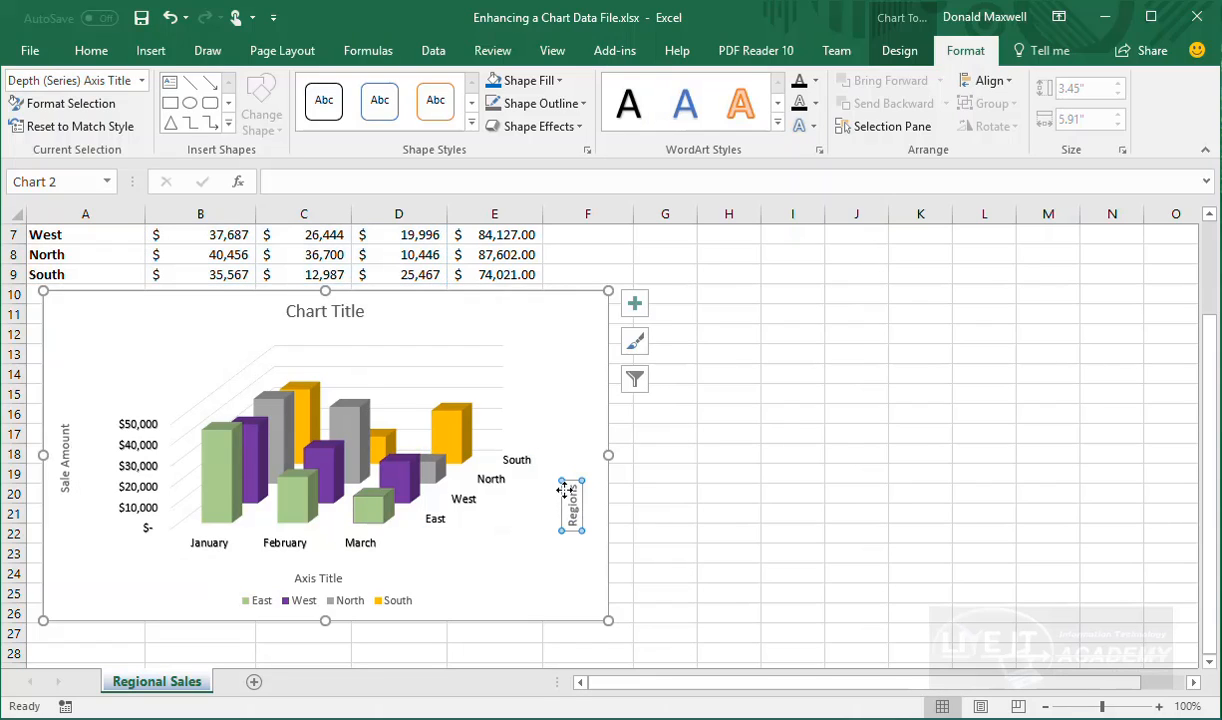
left_click_drag(565, 489, 603, 494)
Widen the chart from 5.91 to 6.03 inches
left_click(611, 464)
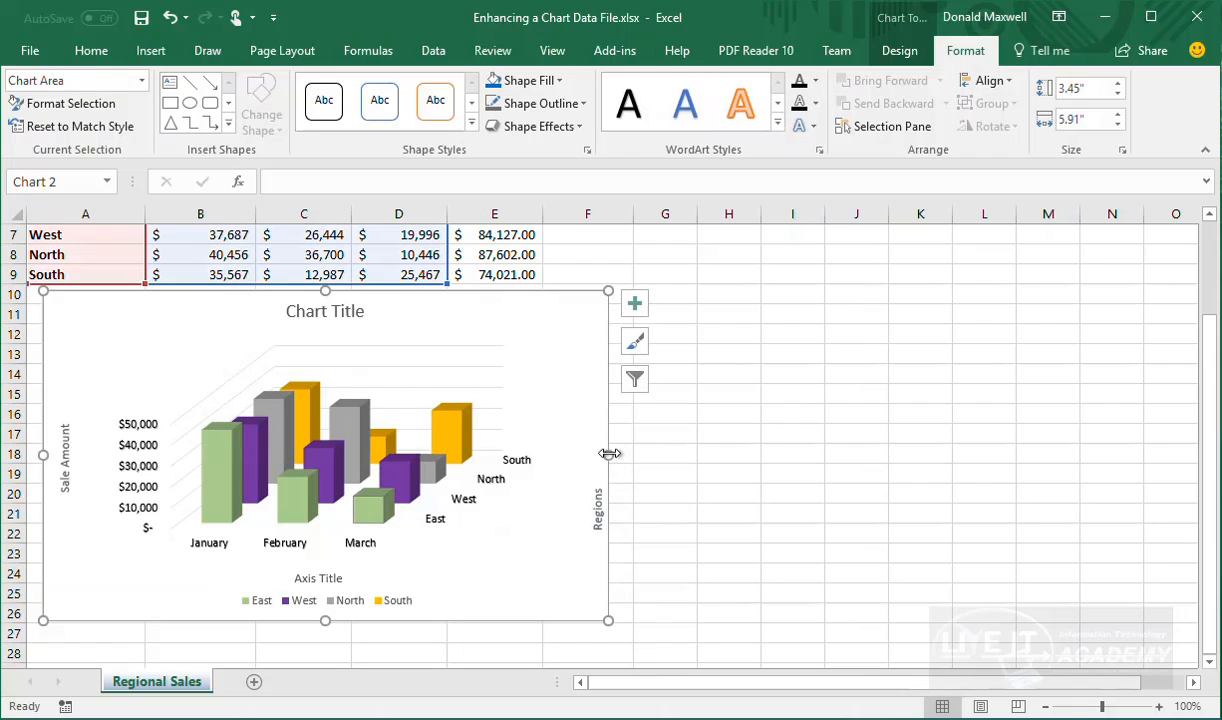
left_click_drag(608, 454, 620, 454)
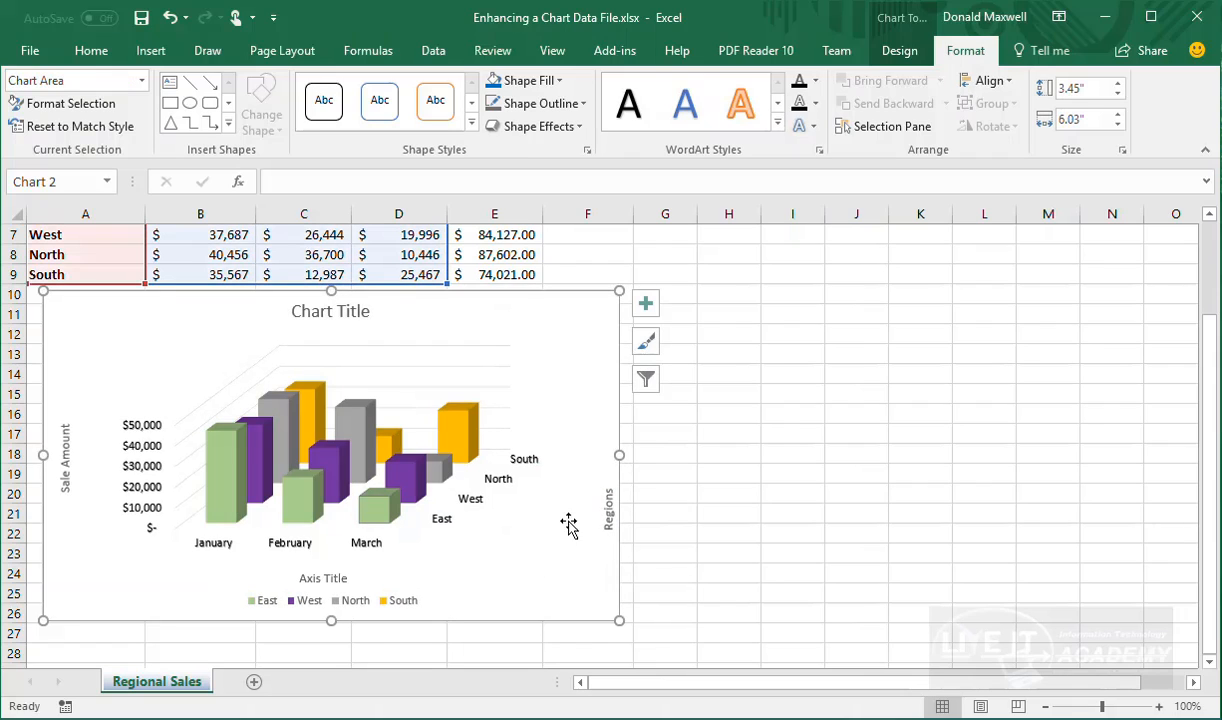
left_click(539, 541)
Replace the horizontal Axis Title placeholder with the text 'Month'
left_click(330, 577)
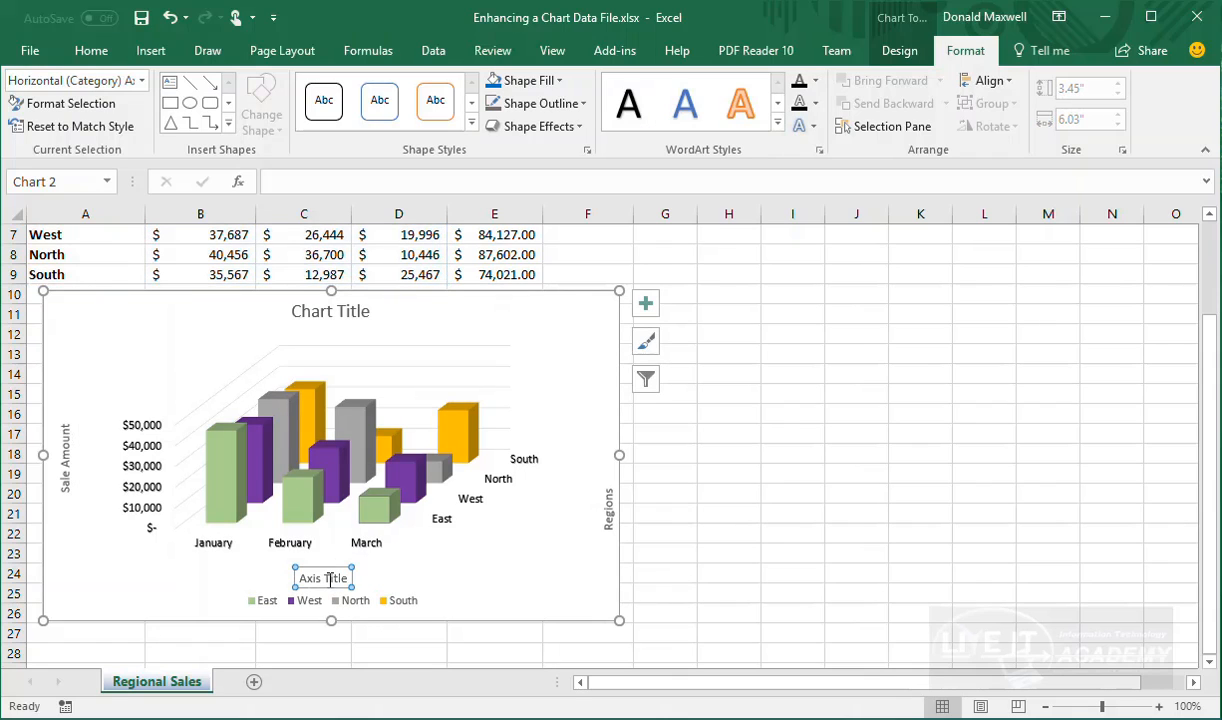
type("Mon")
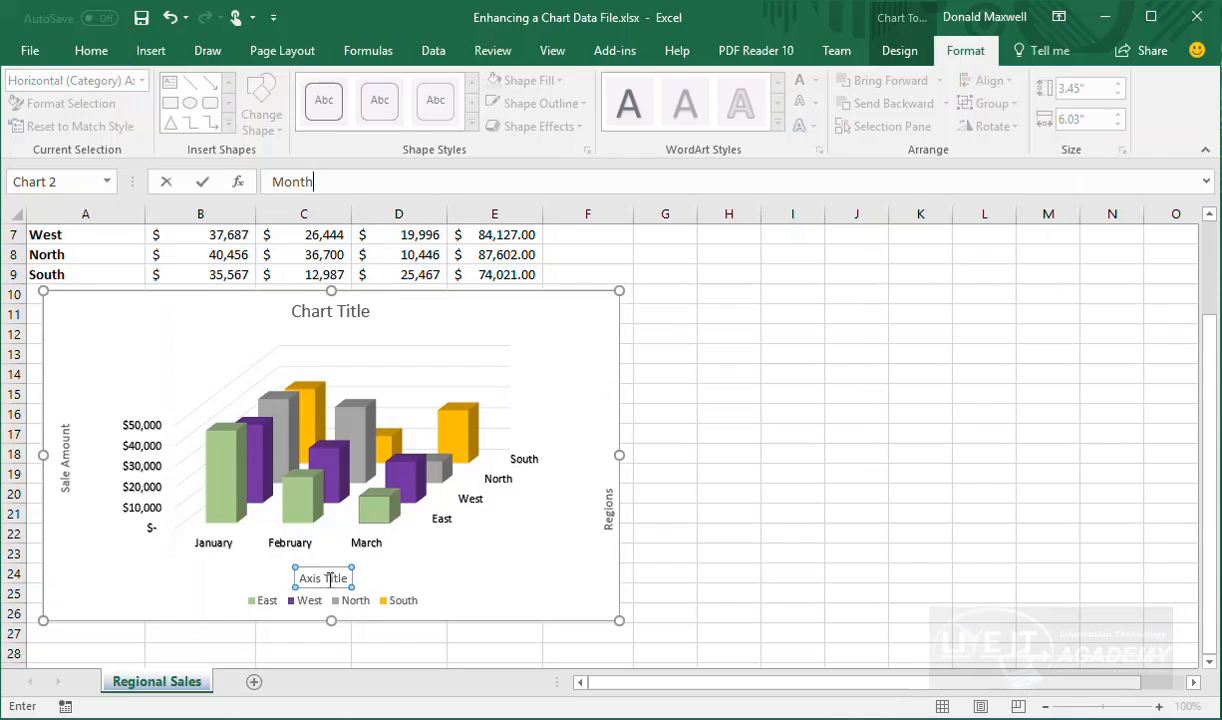
type("th")
key("Return")
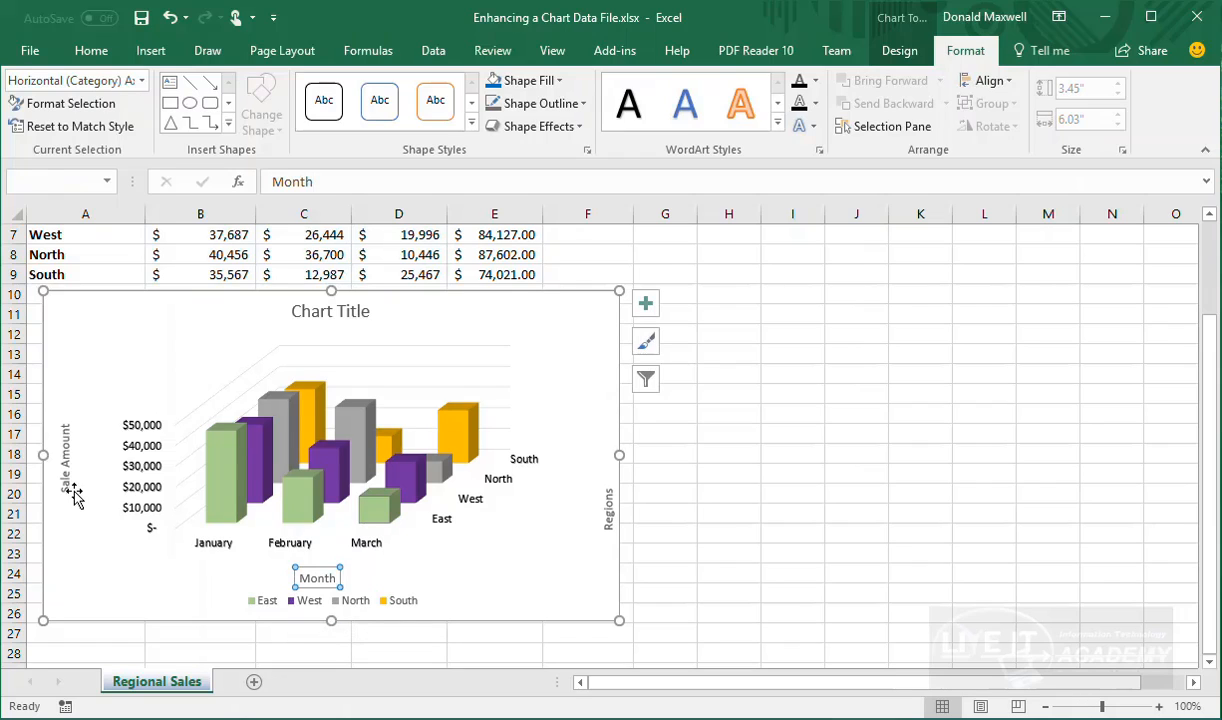
left_click(55, 466)
left_click(65, 463)
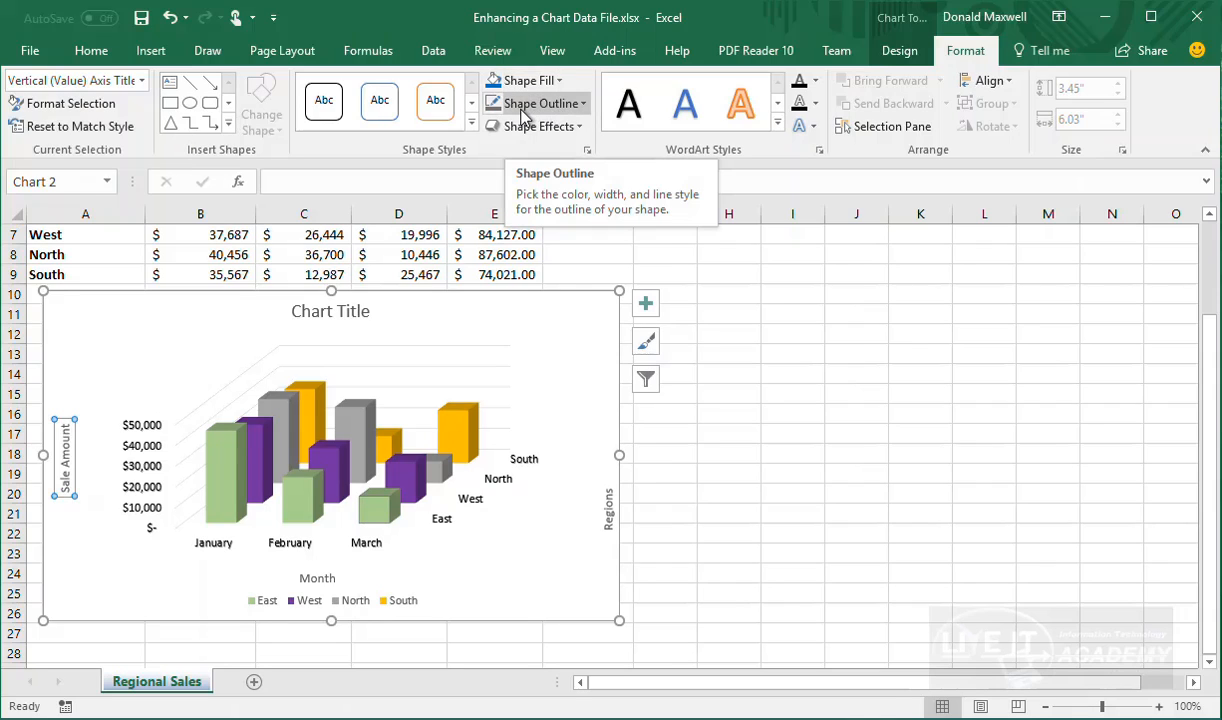
Apply the green shape style to Sale Amount and give it a Round 6 pt top bevel
left_click(471, 122)
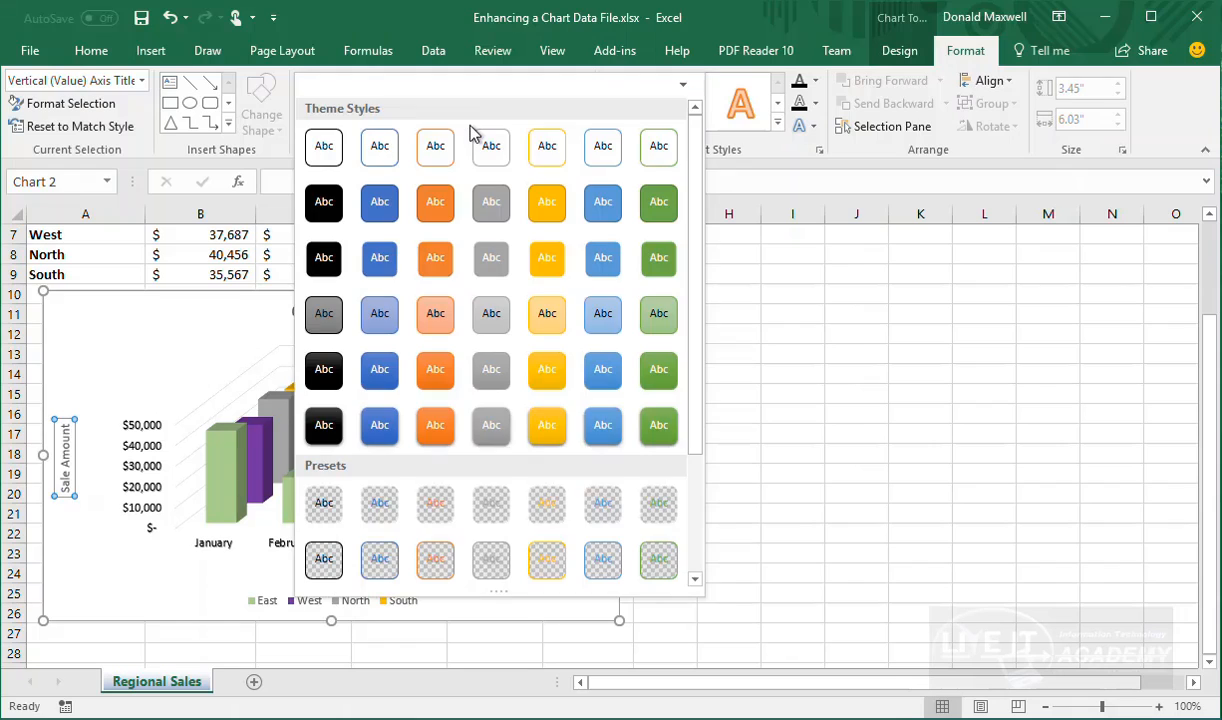
left_click(658, 425)
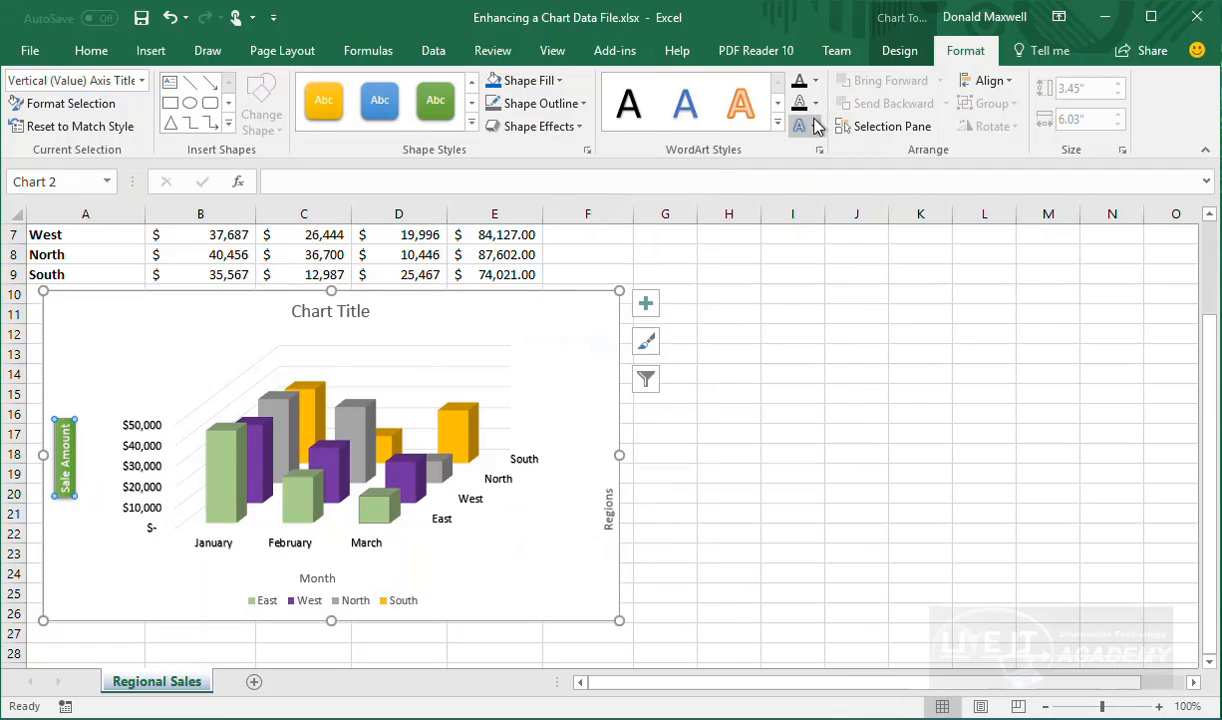
right_click(65, 462)
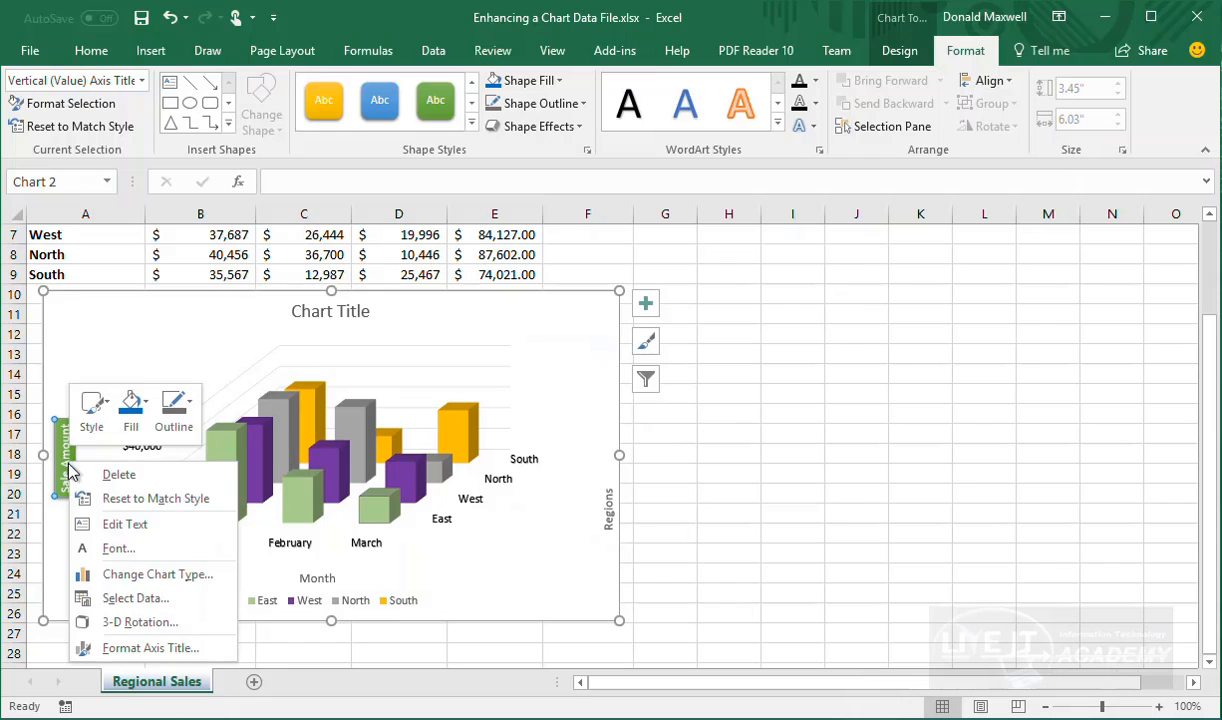
left_click(128, 652)
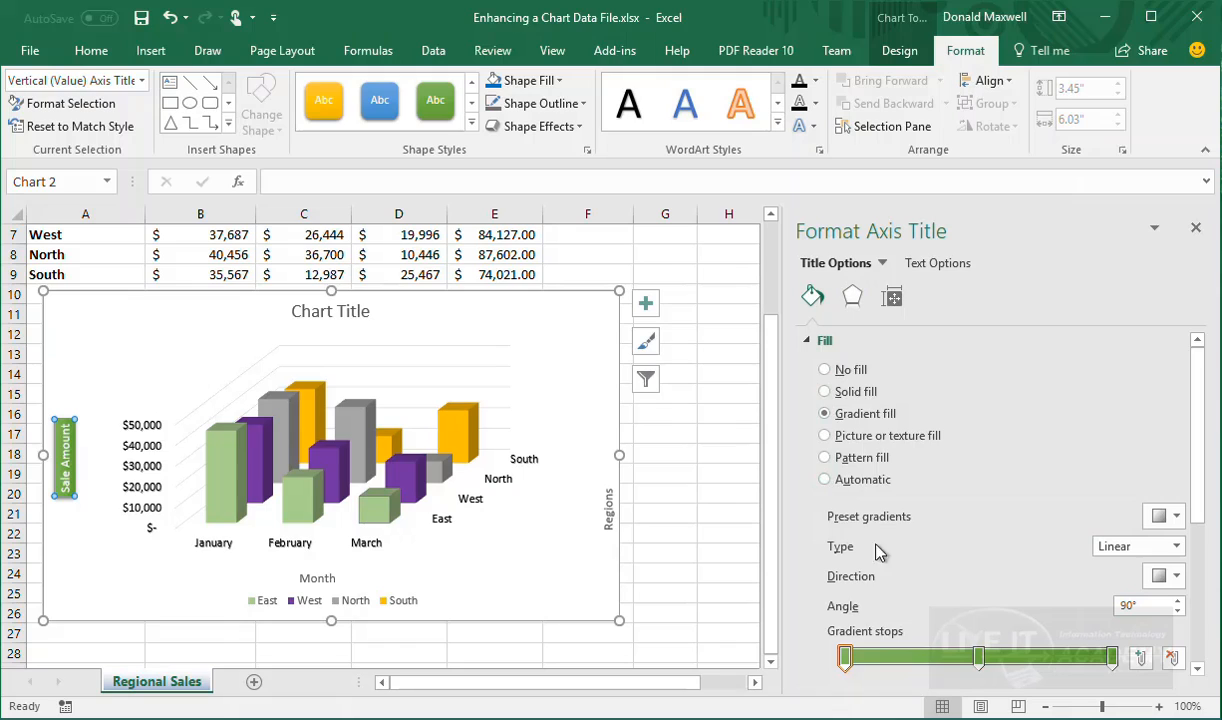
scroll(840, 390, "down", 5)
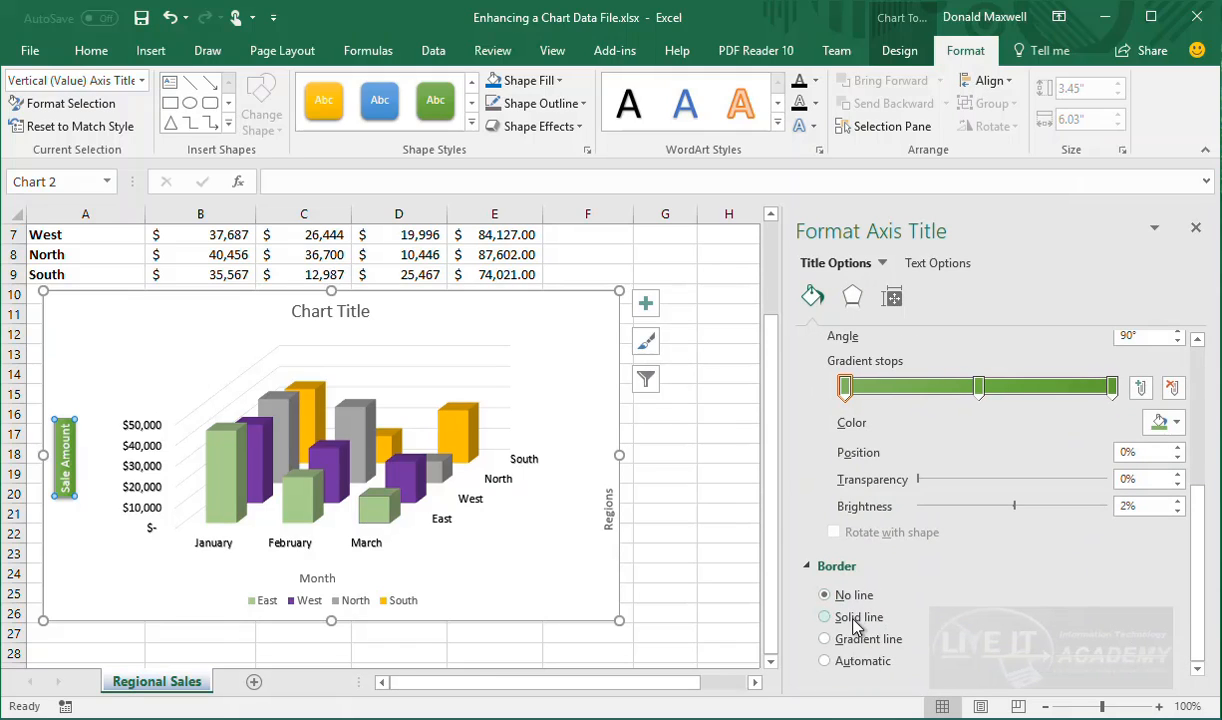
scroll(885, 598, "up", 5)
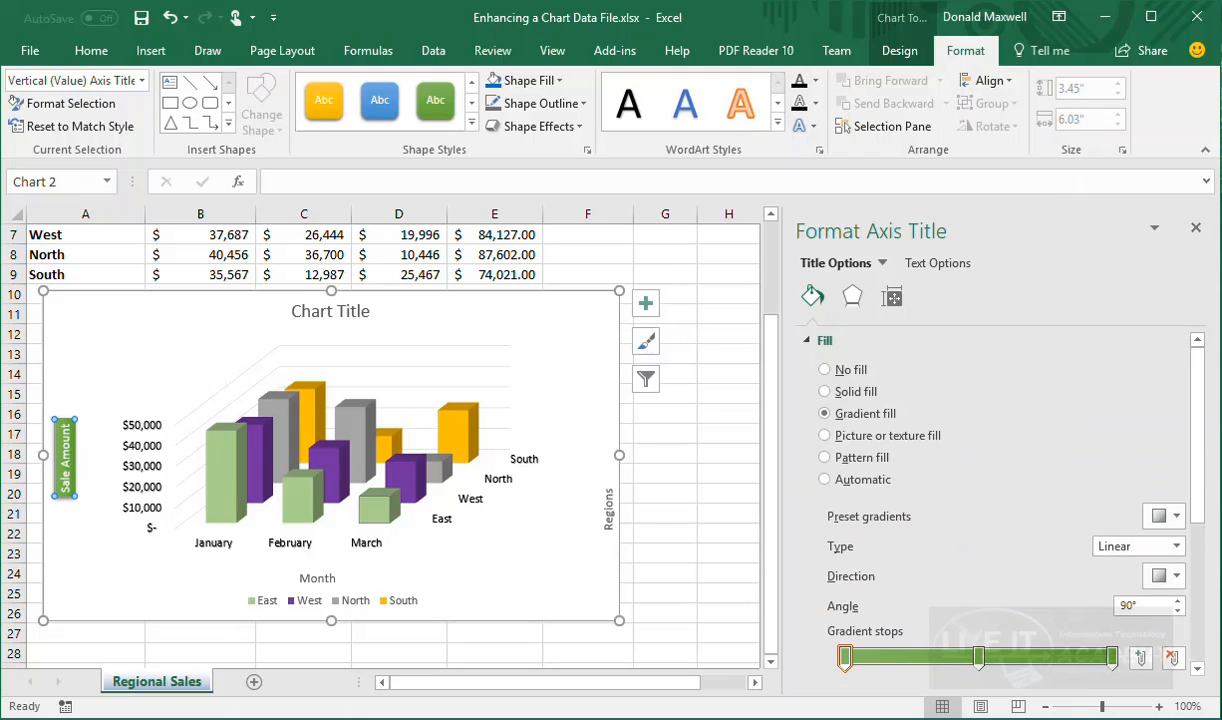
left_click(851, 296)
left_click(848, 420)
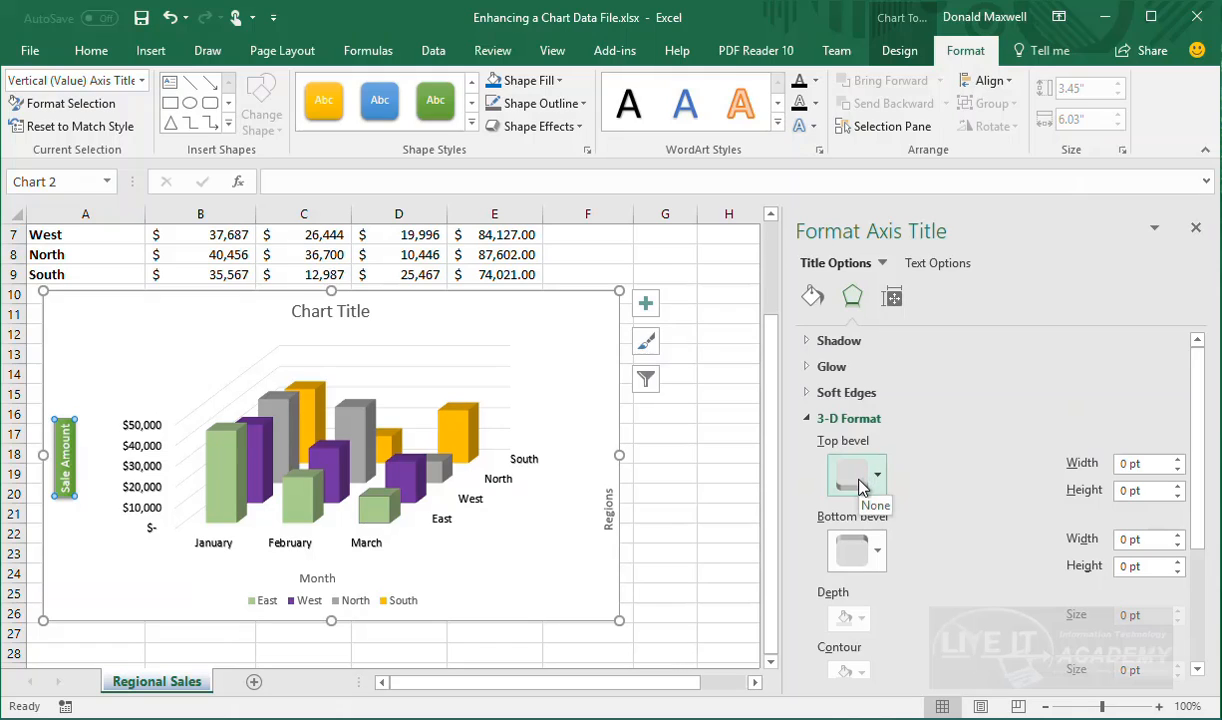
left_click(862, 483)
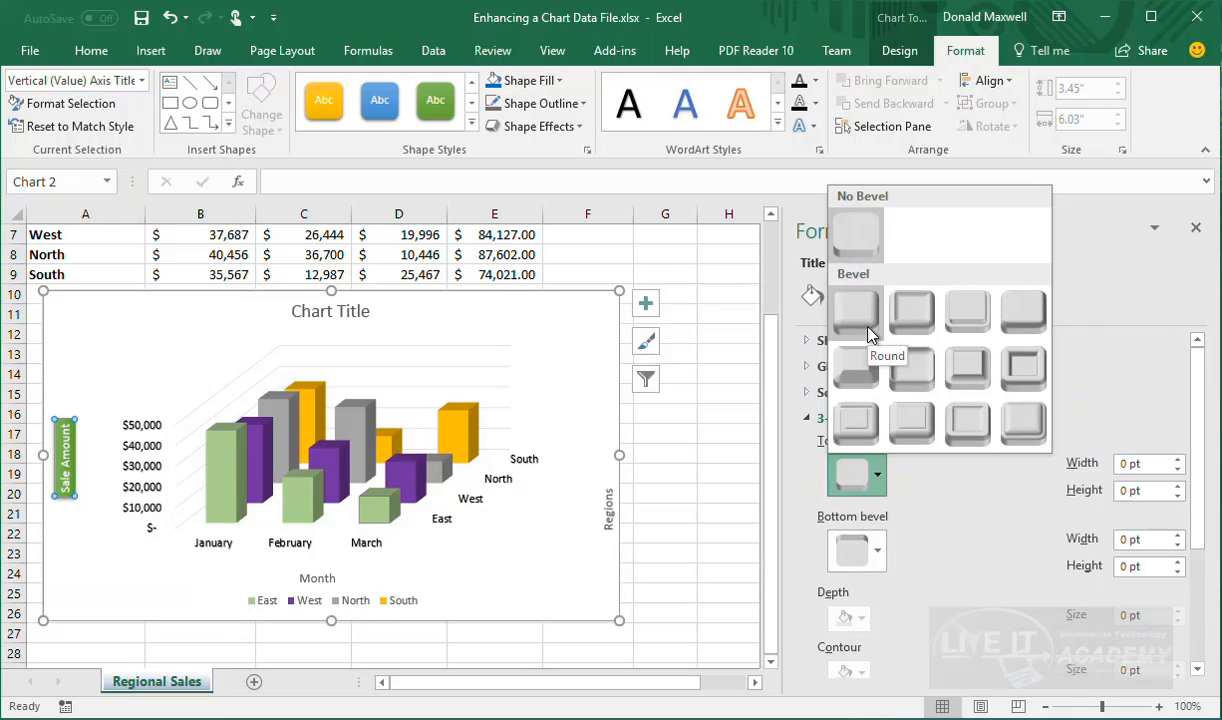
left_click(868, 330)
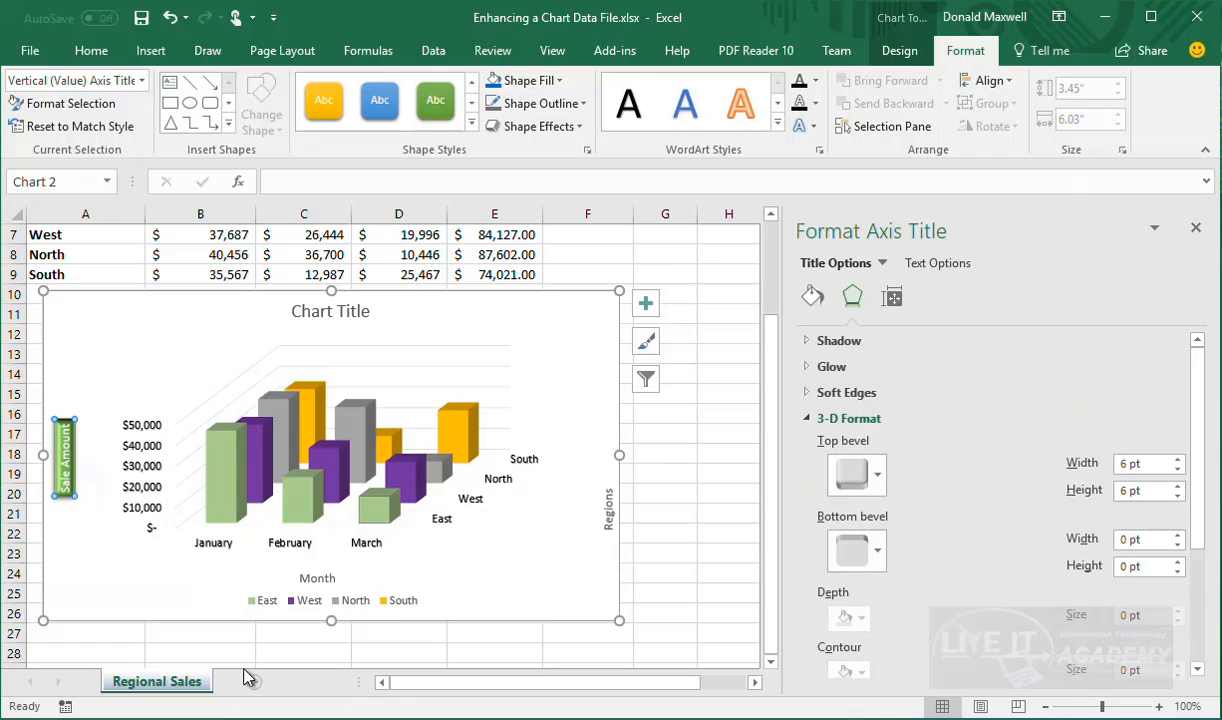
Copy Sale Amount's beveled green formatting onto the Month title and make its text white
left_click(91, 51)
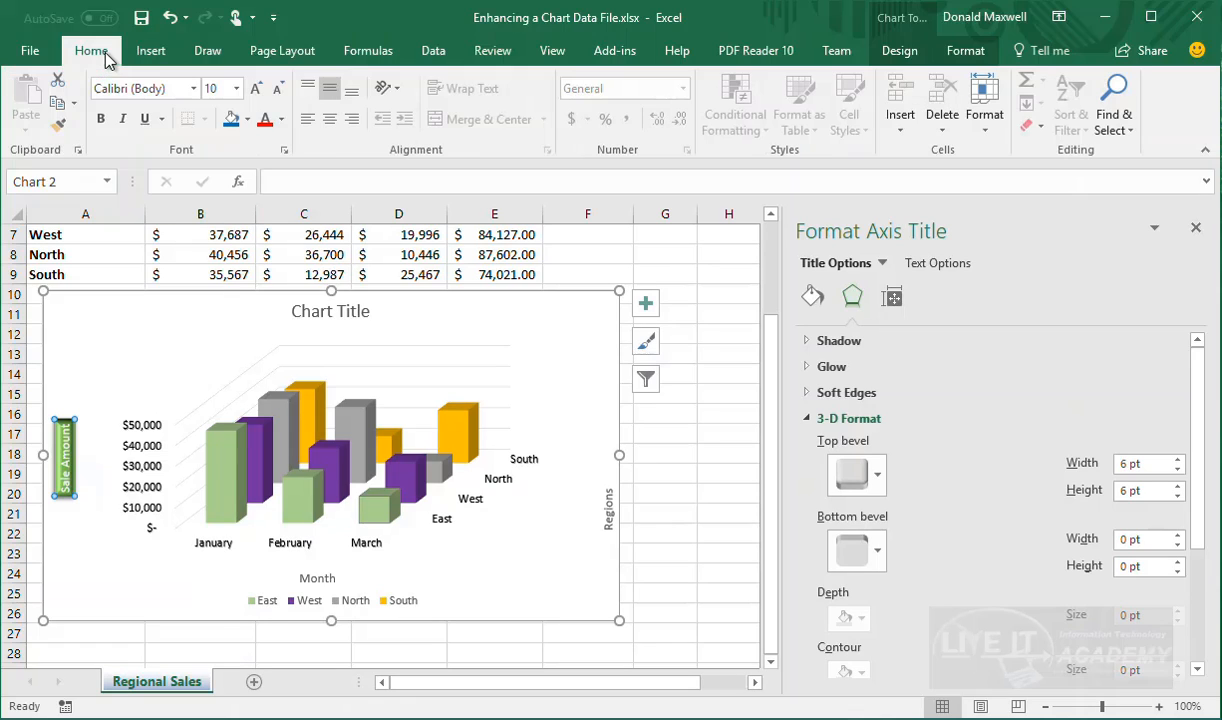
left_click(63, 125)
left_click(317, 578)
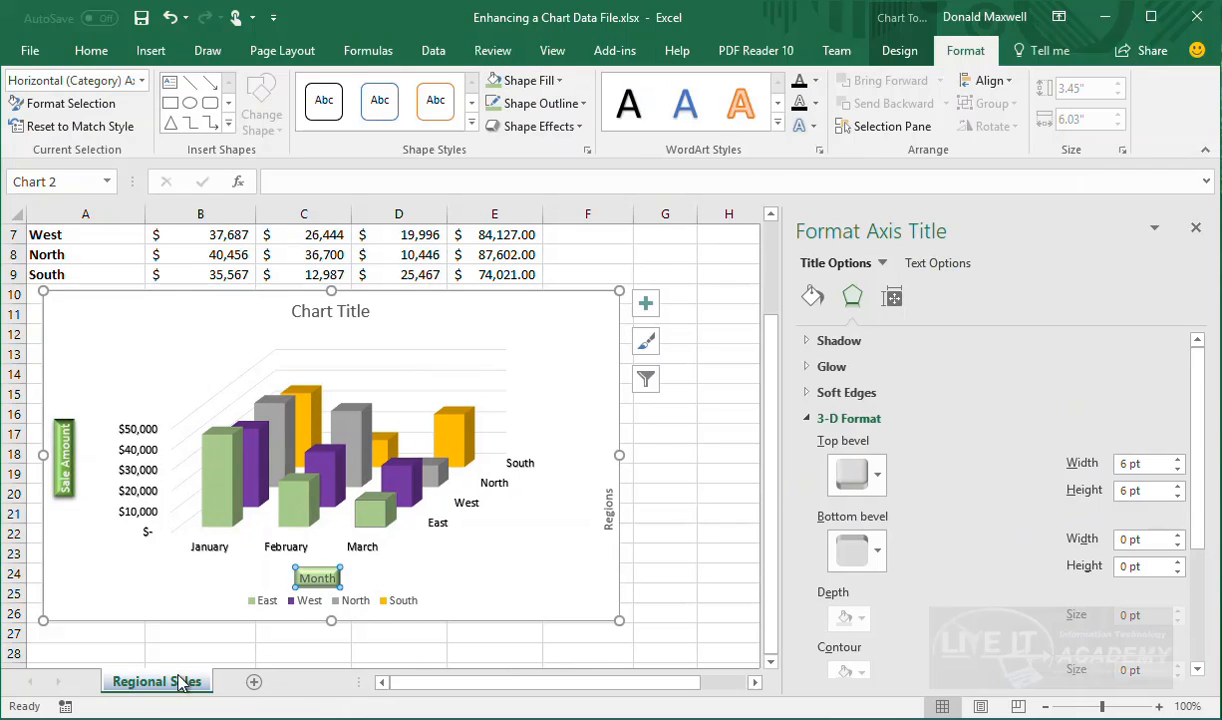
left_click(86, 58)
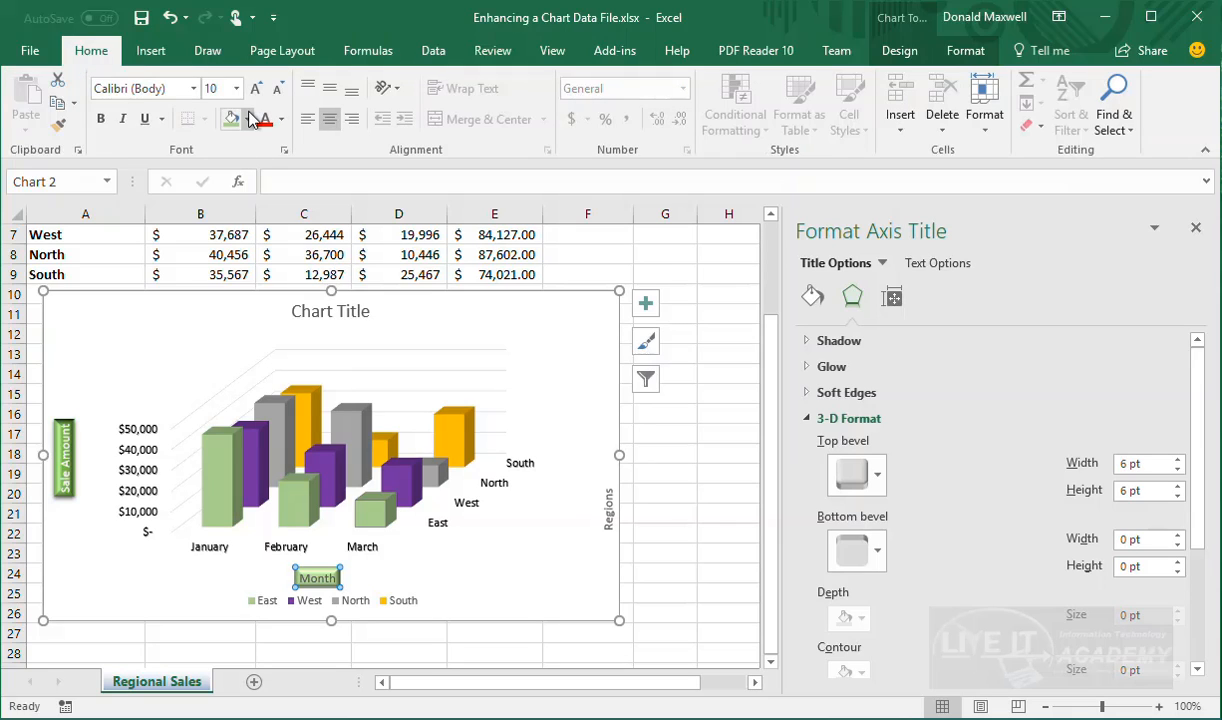
left_click(279, 127)
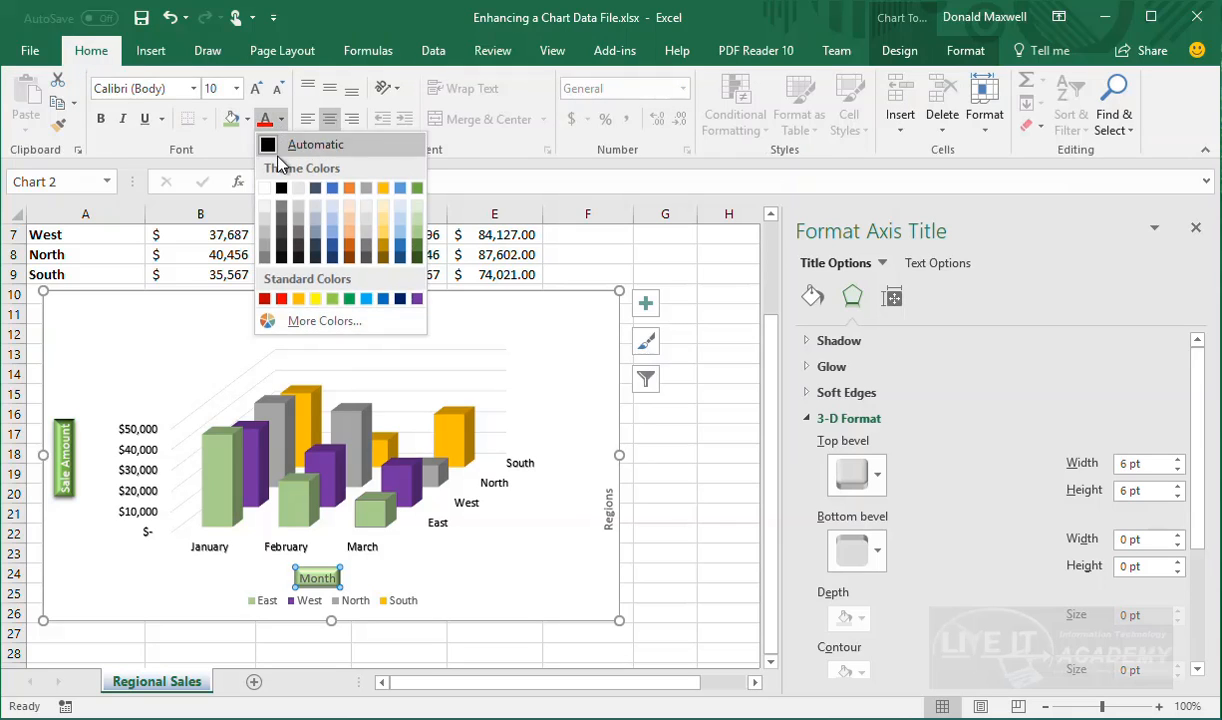
left_click(270, 186)
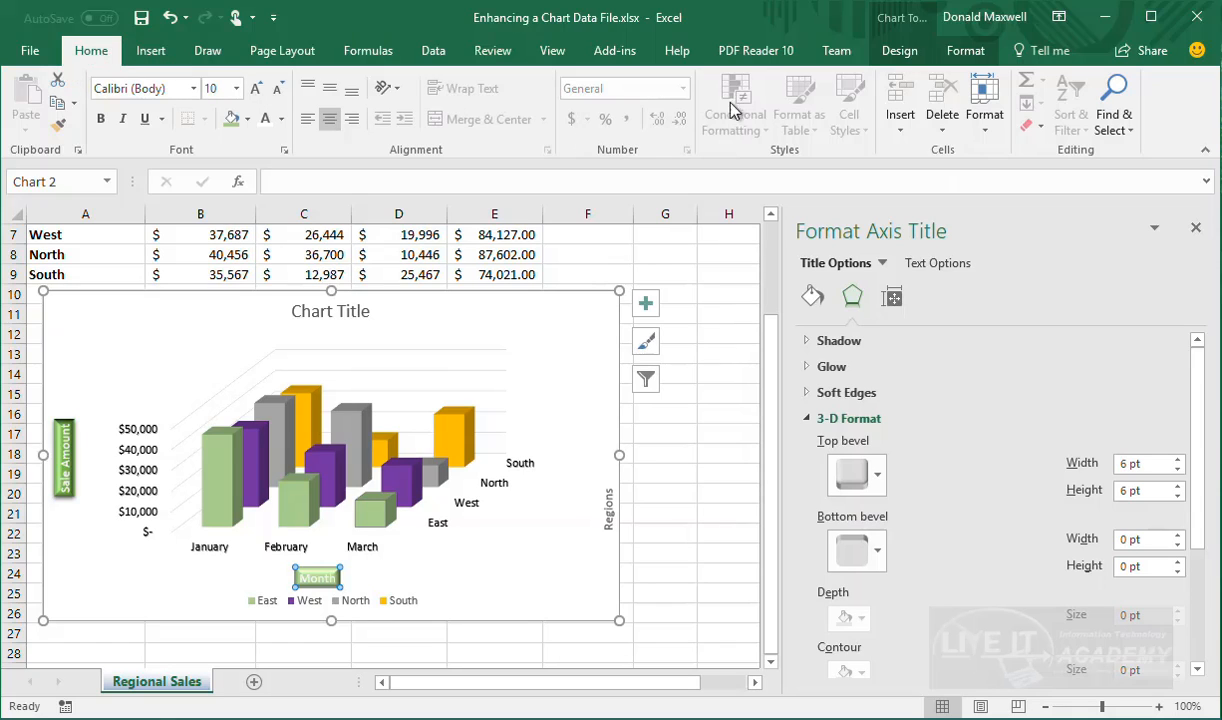
Fill the Month axis title with darker green
left_click(944, 55)
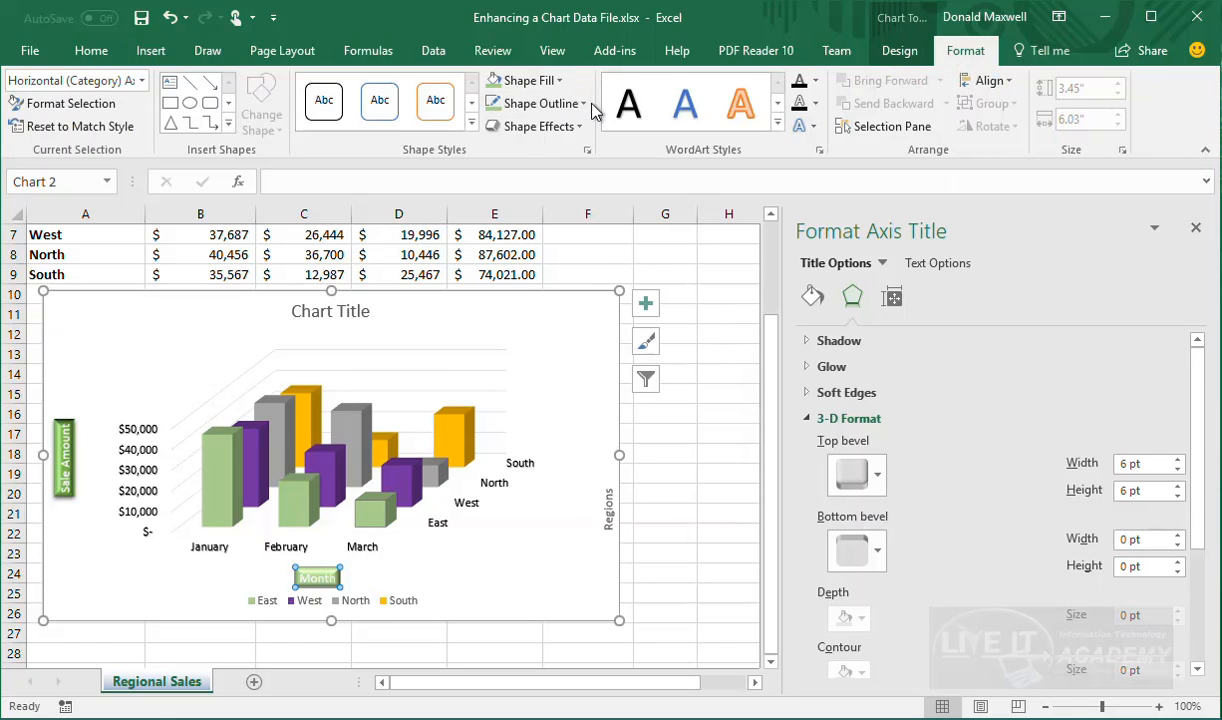
left_click(559, 81)
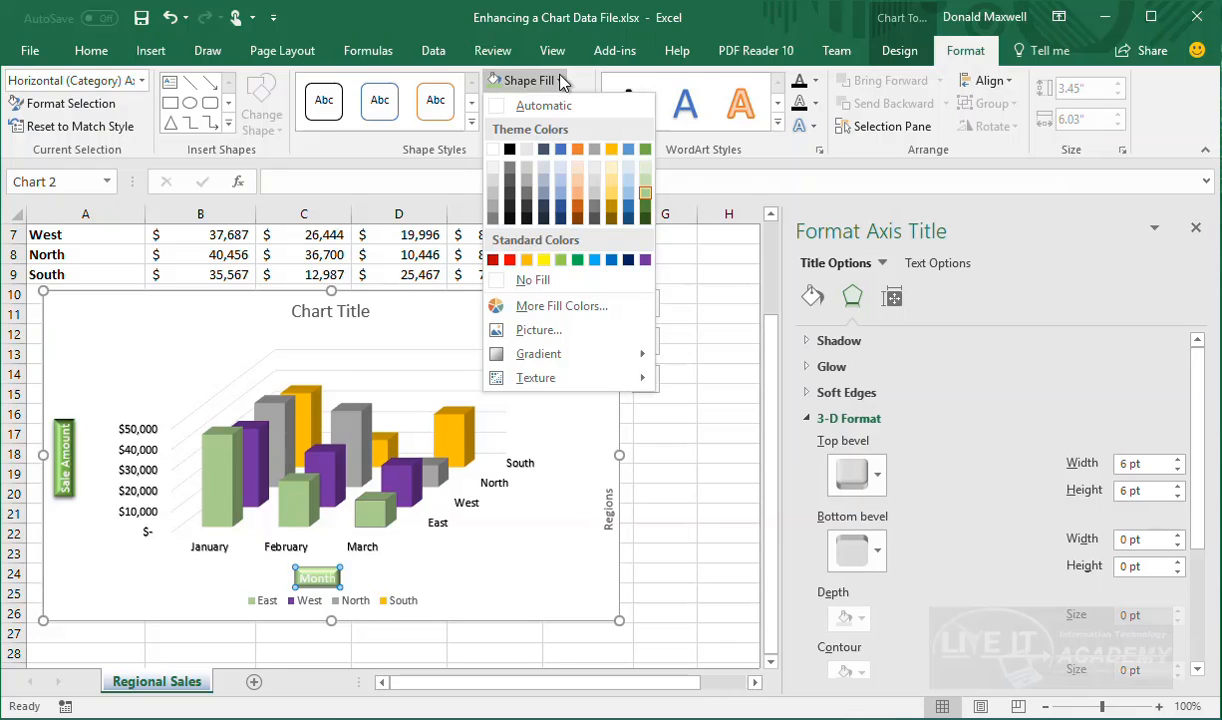
left_click(646, 204)
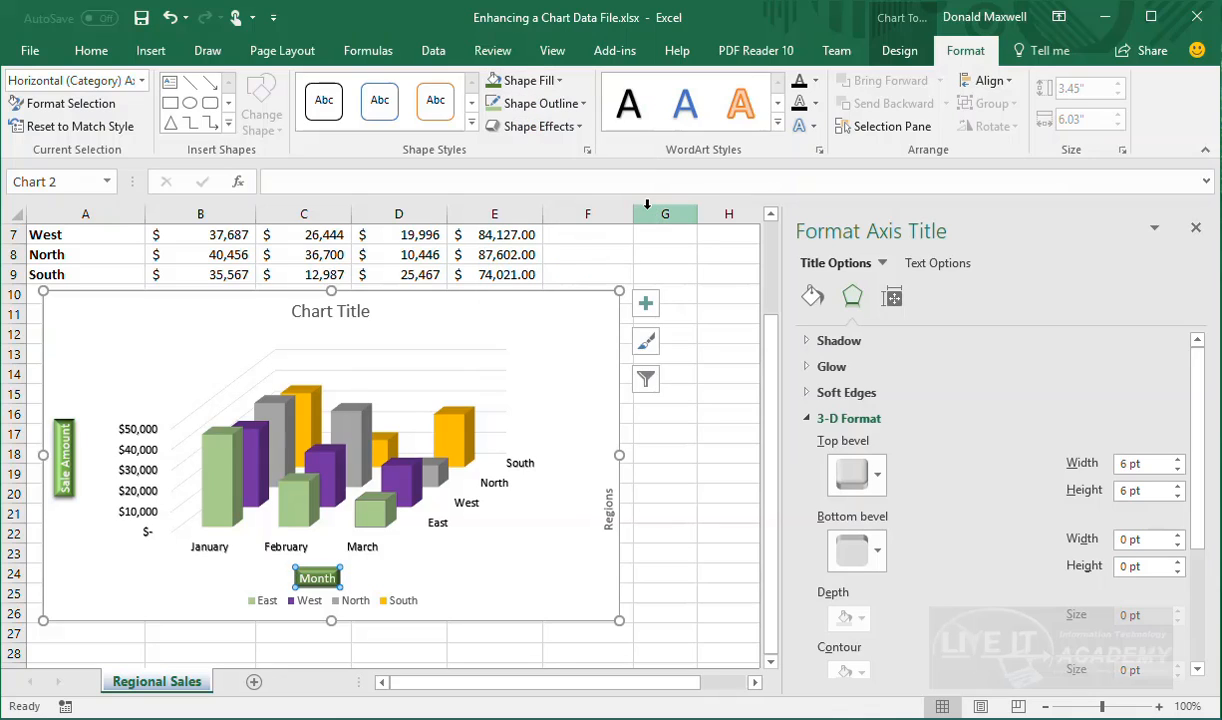
left_click(440, 532)
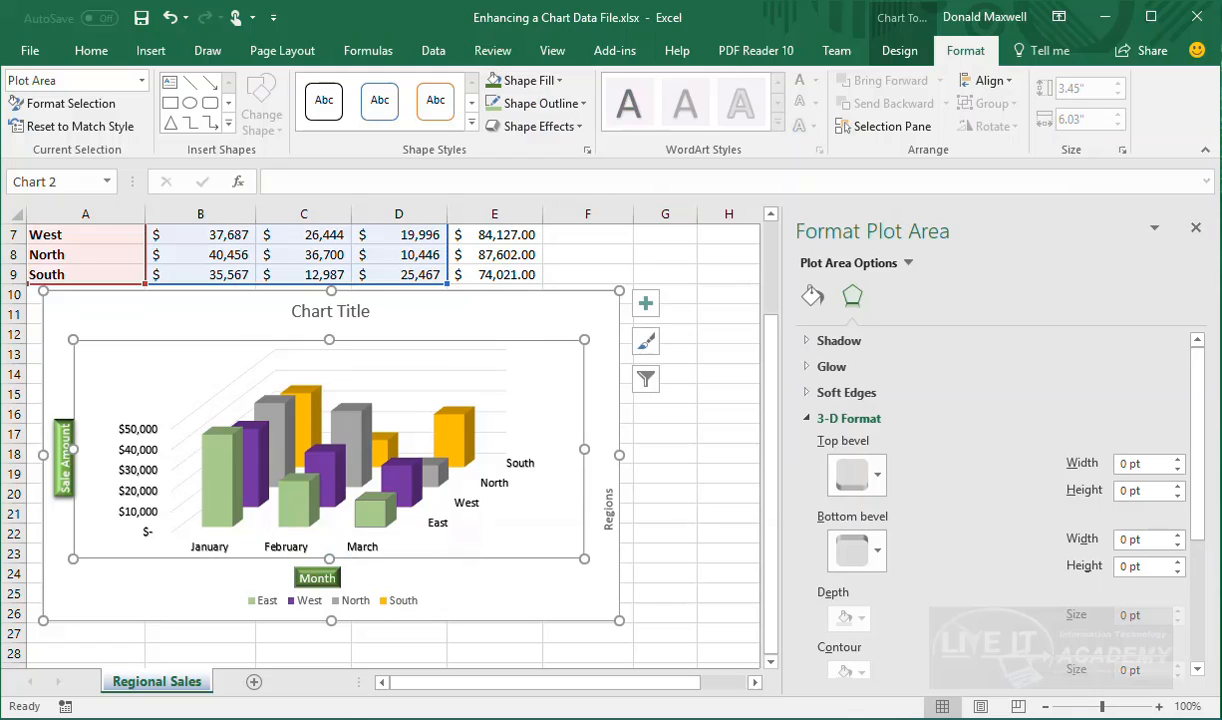
Give the Regions axis title a dark green fill and a 6 pt top bevel
left_click(606, 505)
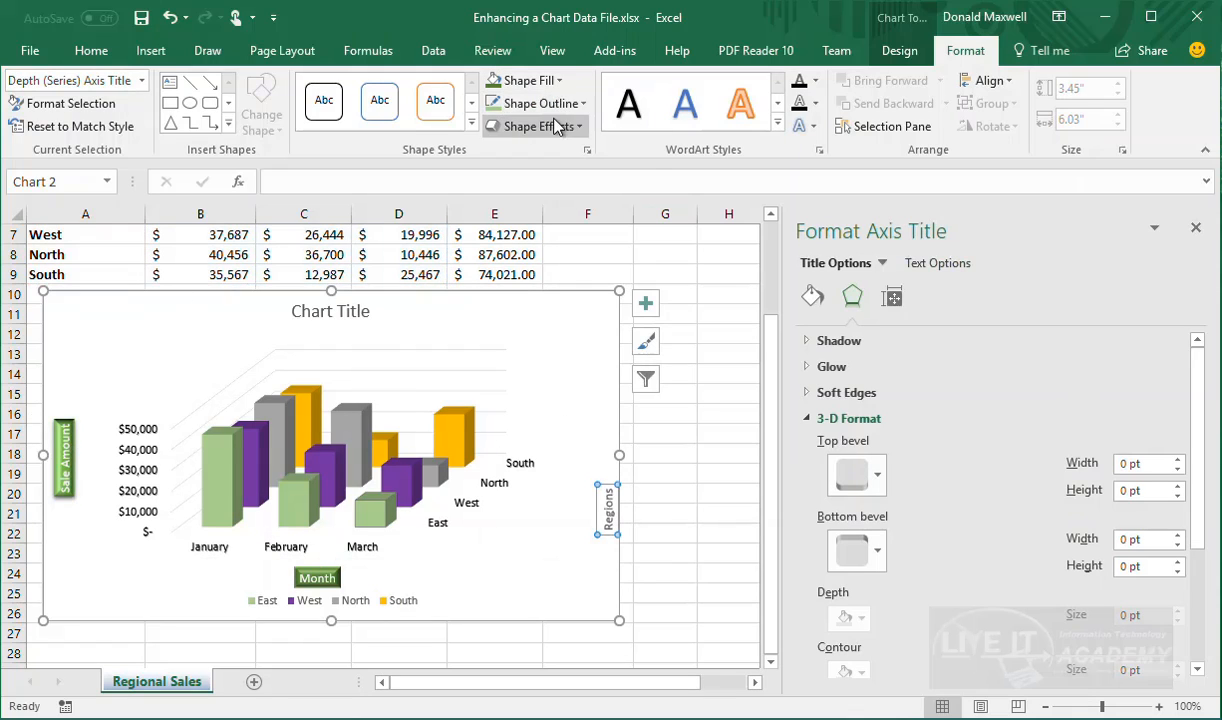
left_click(546, 83)
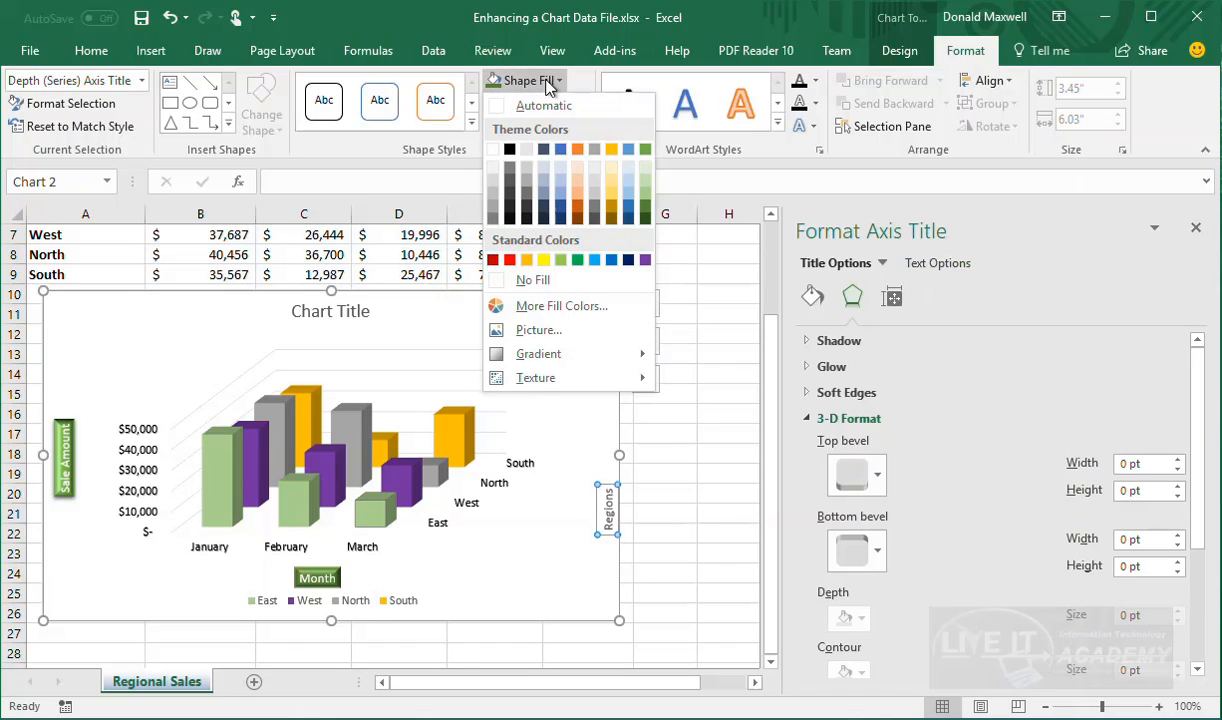
left_click(648, 210)
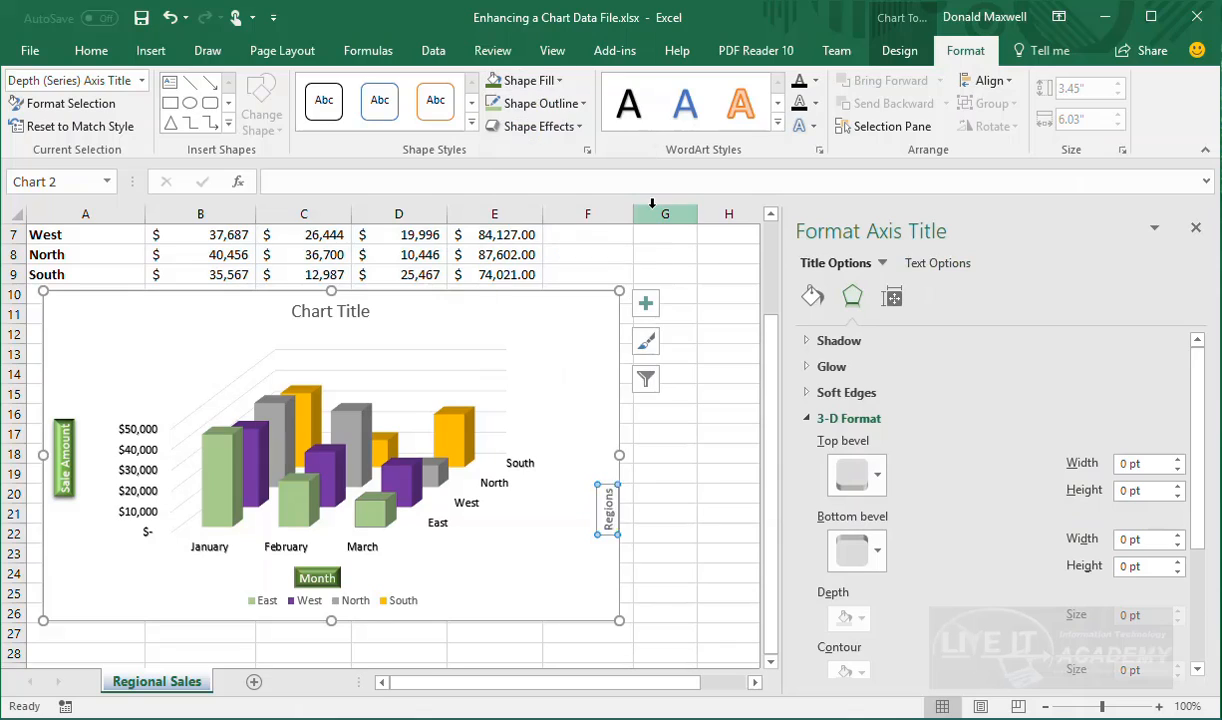
left_click(878, 482)
left_click(854, 318)
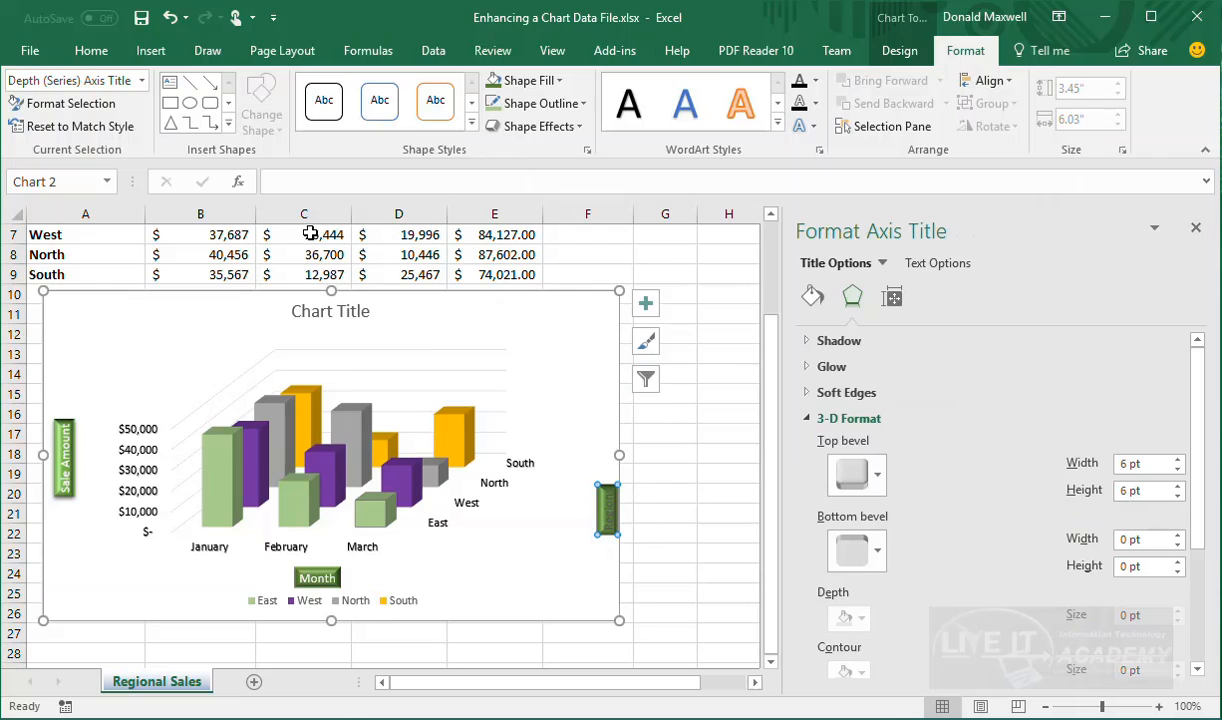
Make the Regions title text white
left_click(91, 51)
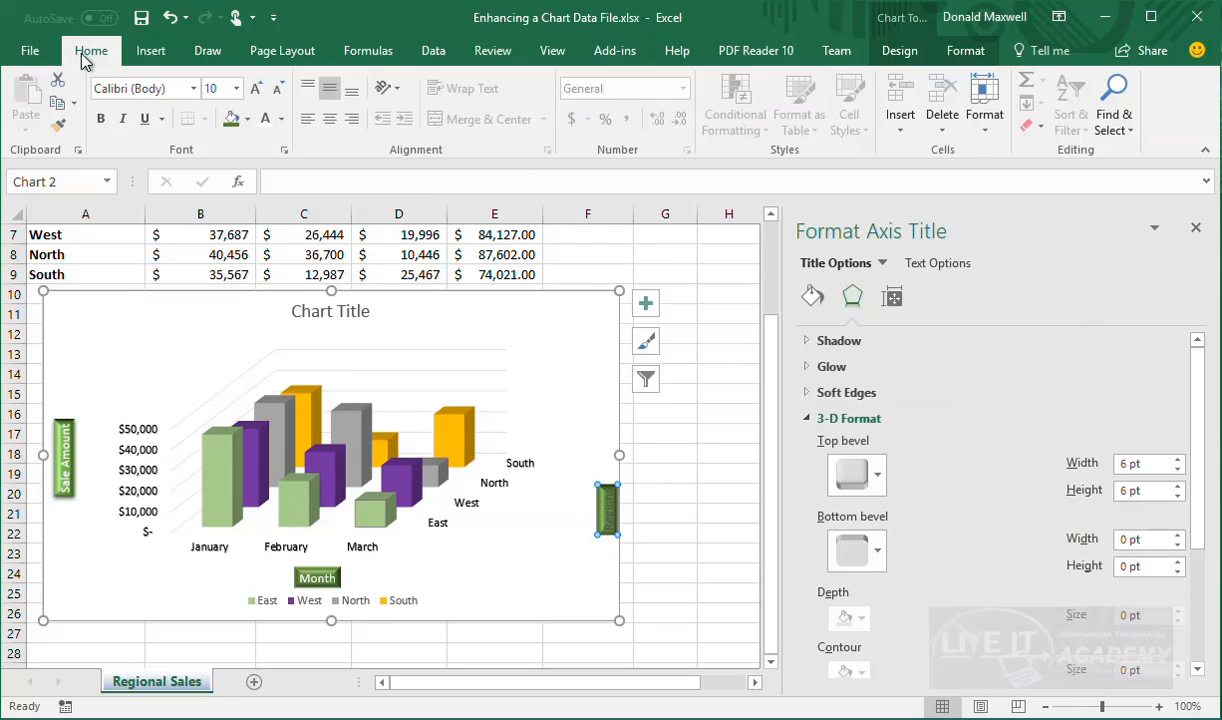
left_click(265, 118)
left_click(537, 566)
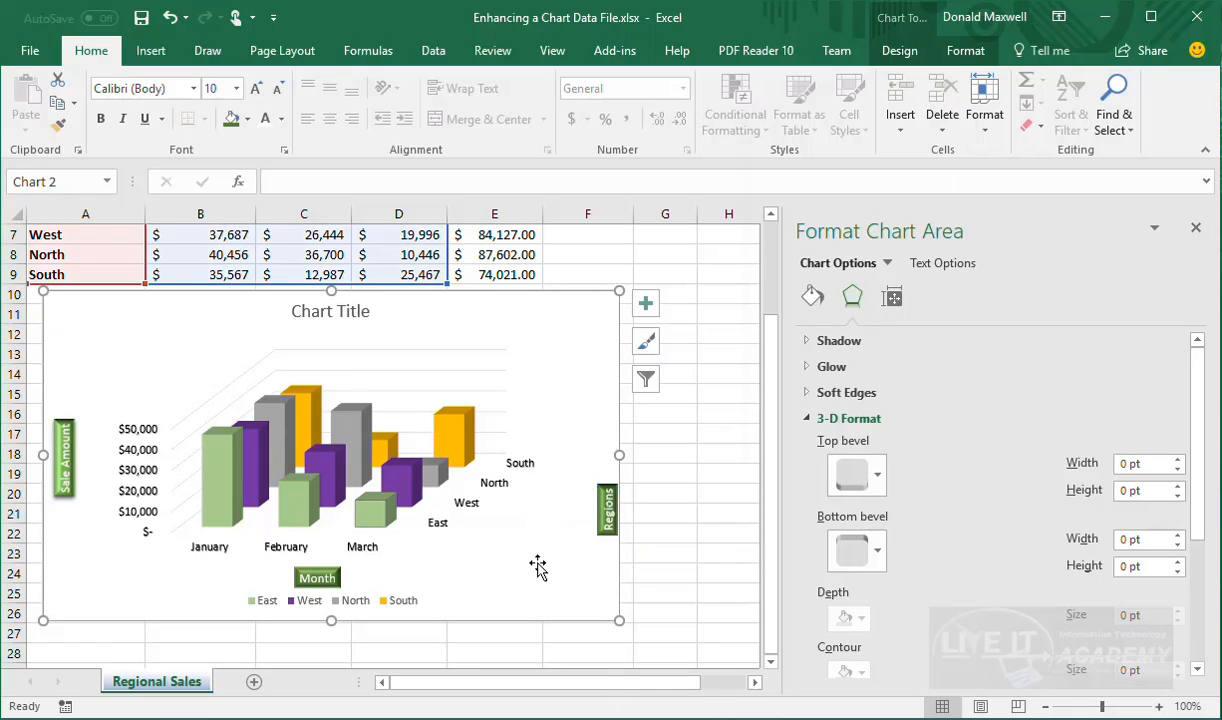
left_click(370, 314)
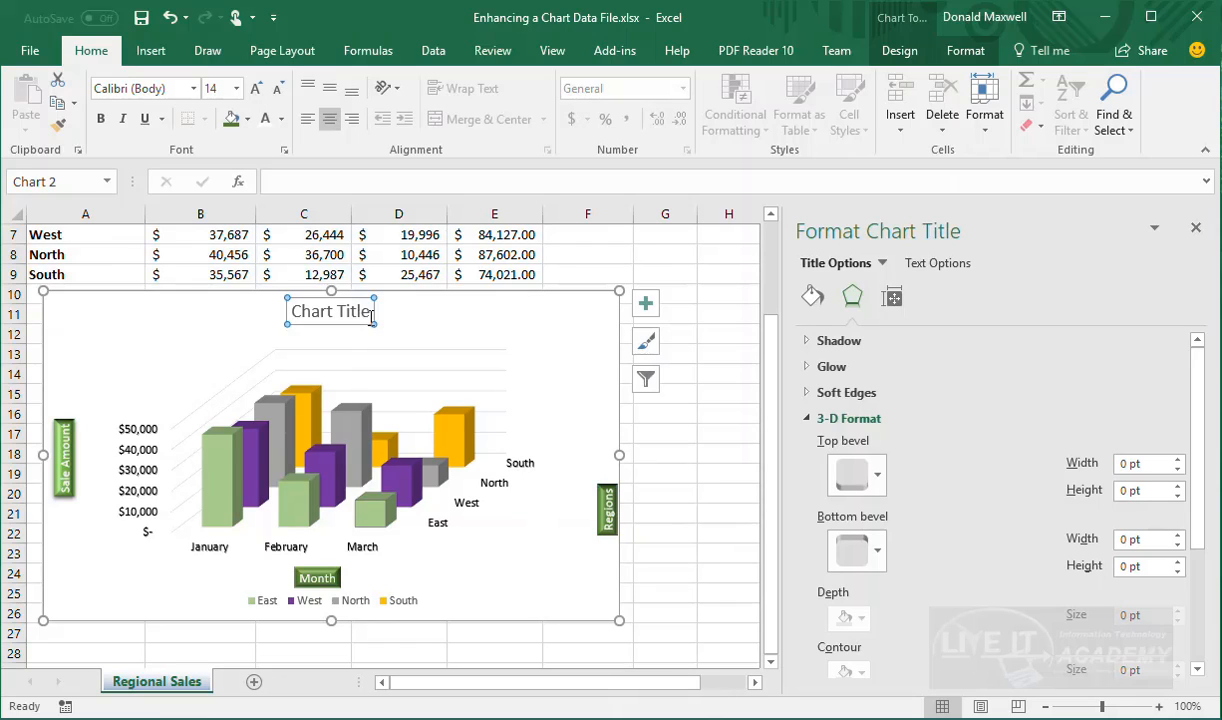
Enter 'Regional sales Q1' as the chart title text
type("Regional sales Q1")
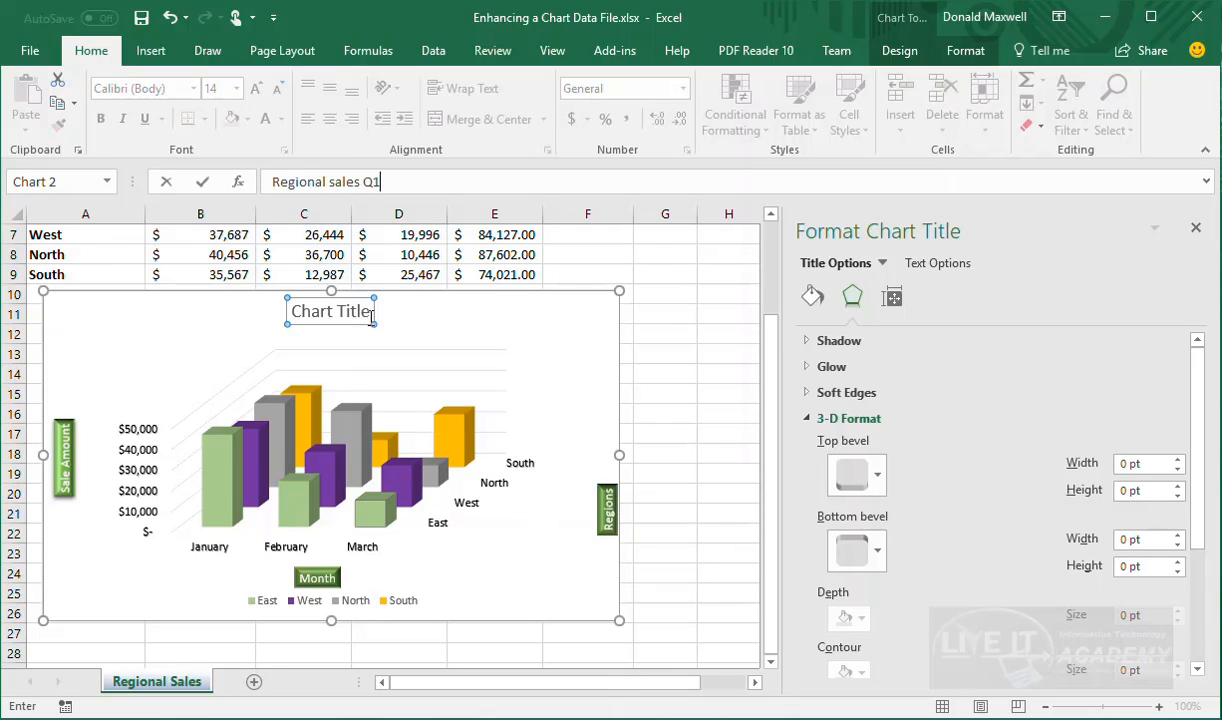
key("Return")
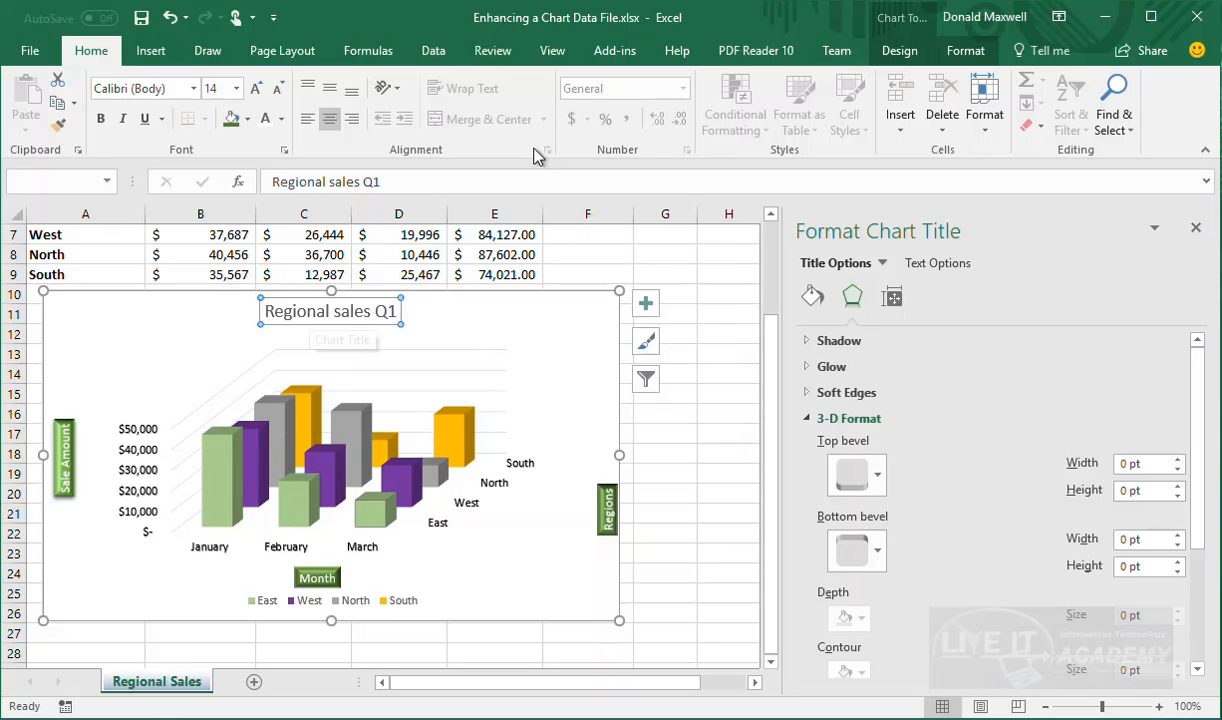
Give the chart title a top bevel and a solid dark green fill
left_click(856, 475)
left_click(872, 330)
left_click(815, 298)
left_click(1176, 516)
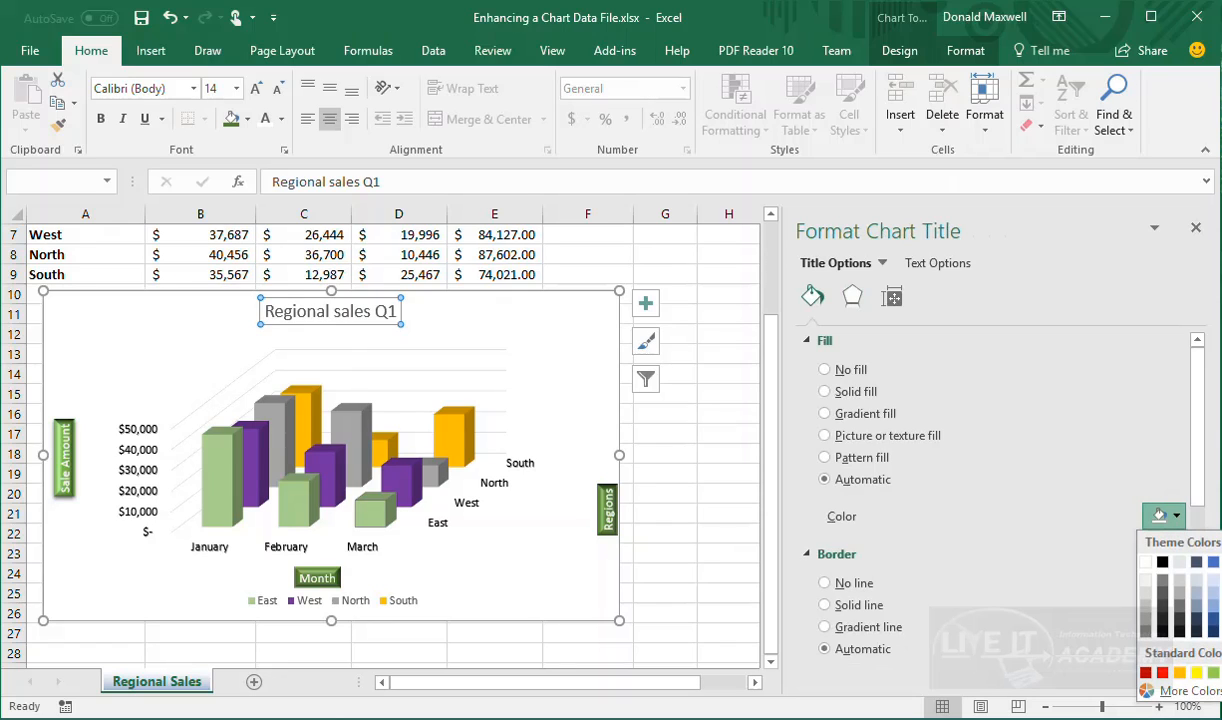
left_click(1221, 619)
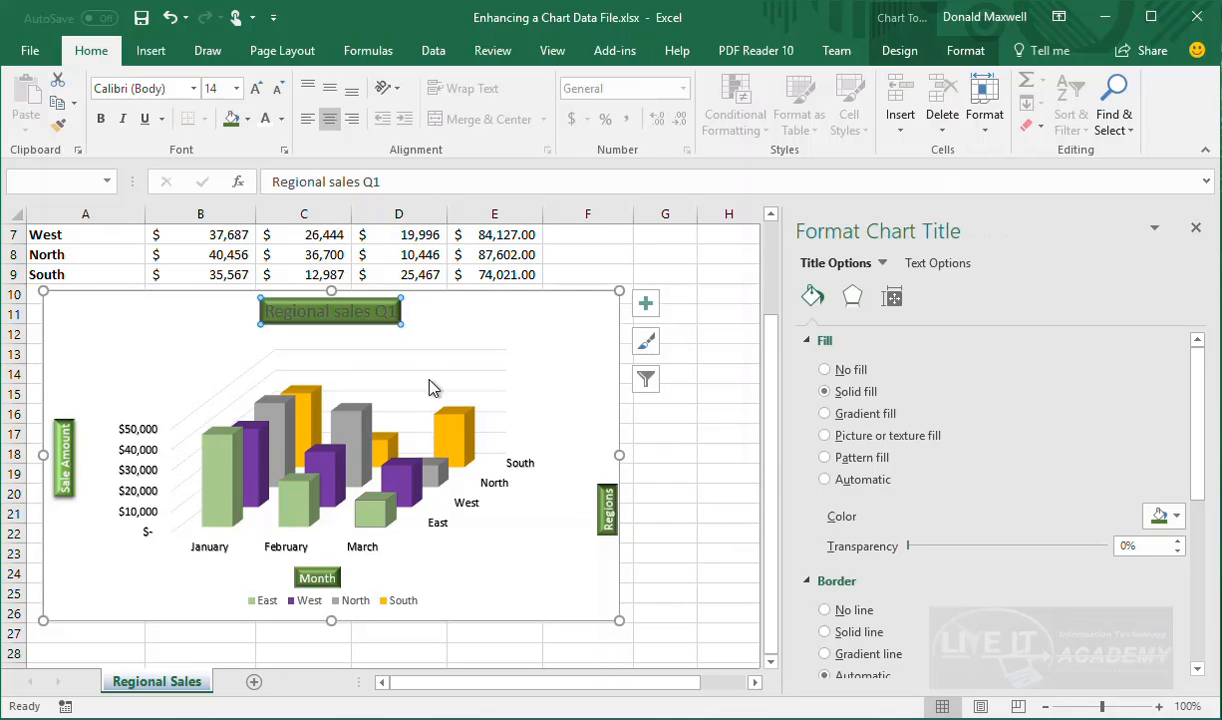
Make the Regional sales Q1 title text white
left_click(279, 119)
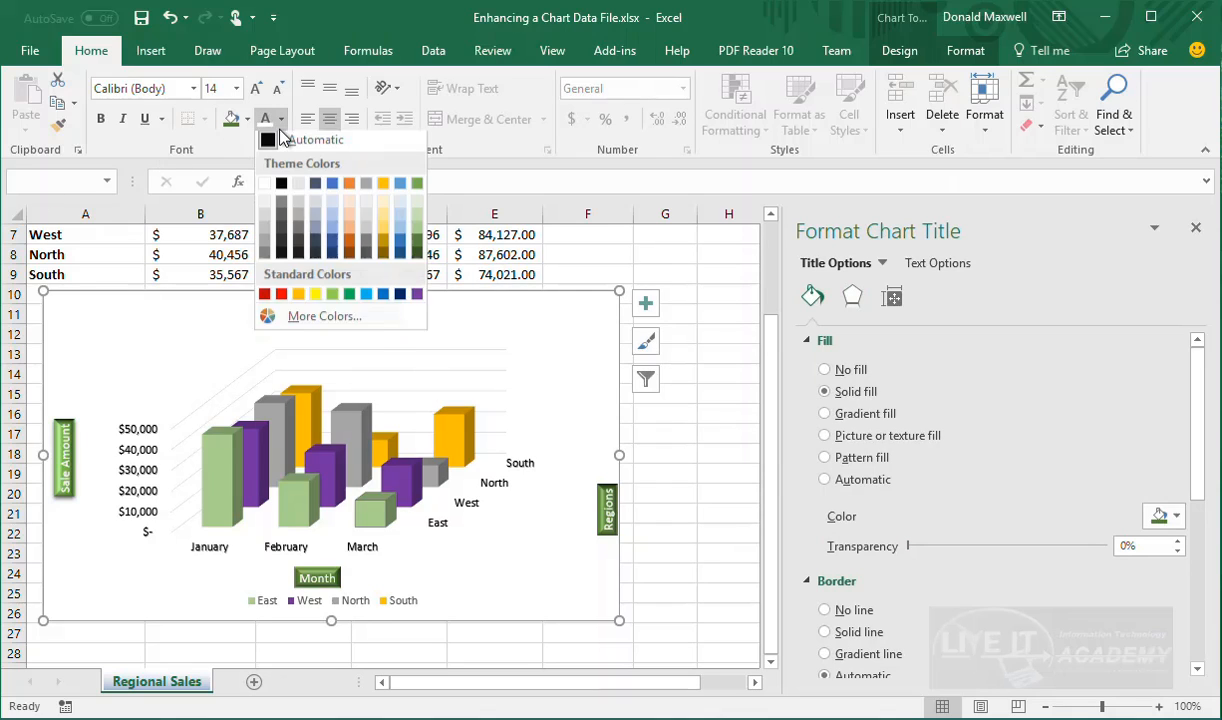
left_click(268, 133)
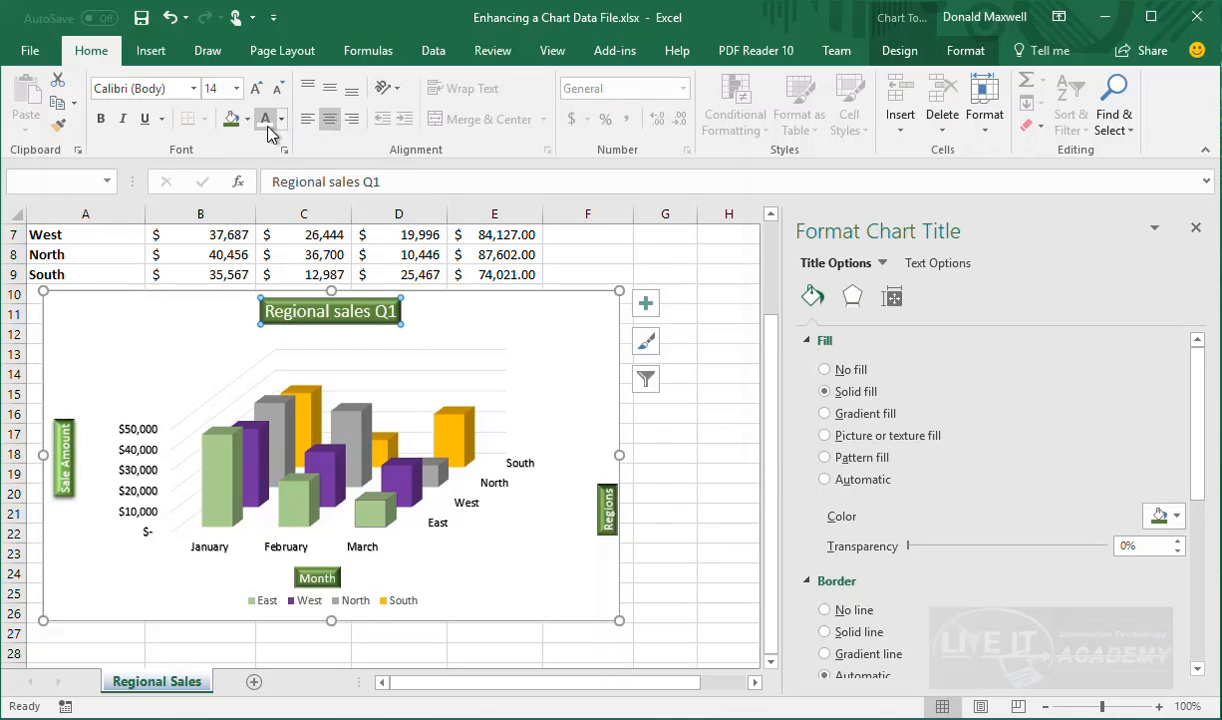
left_click(605, 409)
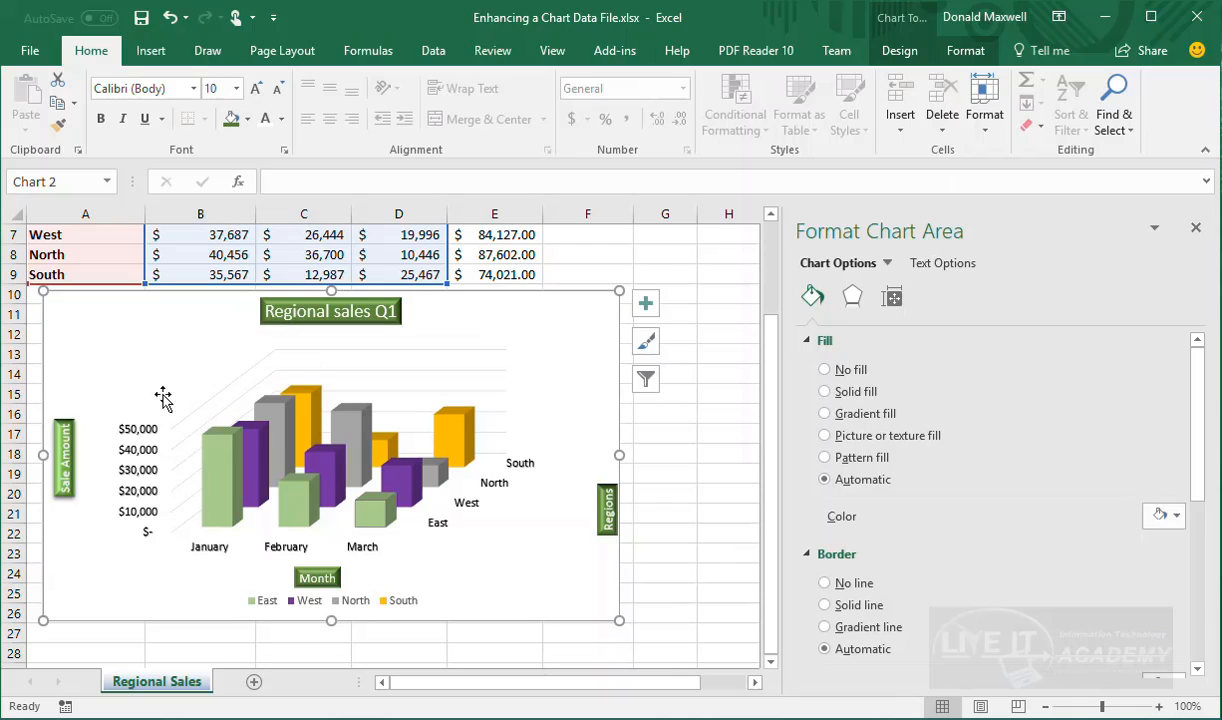
Give the Sale Amount axis title a solid dark green fill
left_click(63, 483)
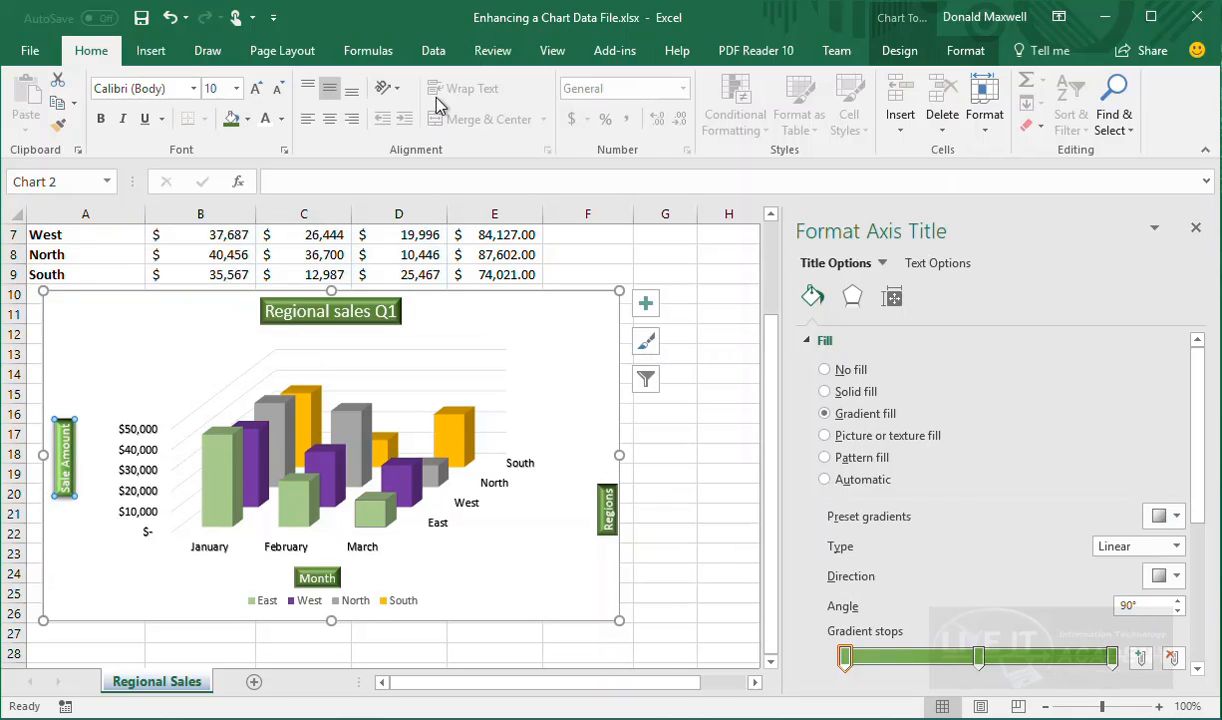
left_click(966, 48)
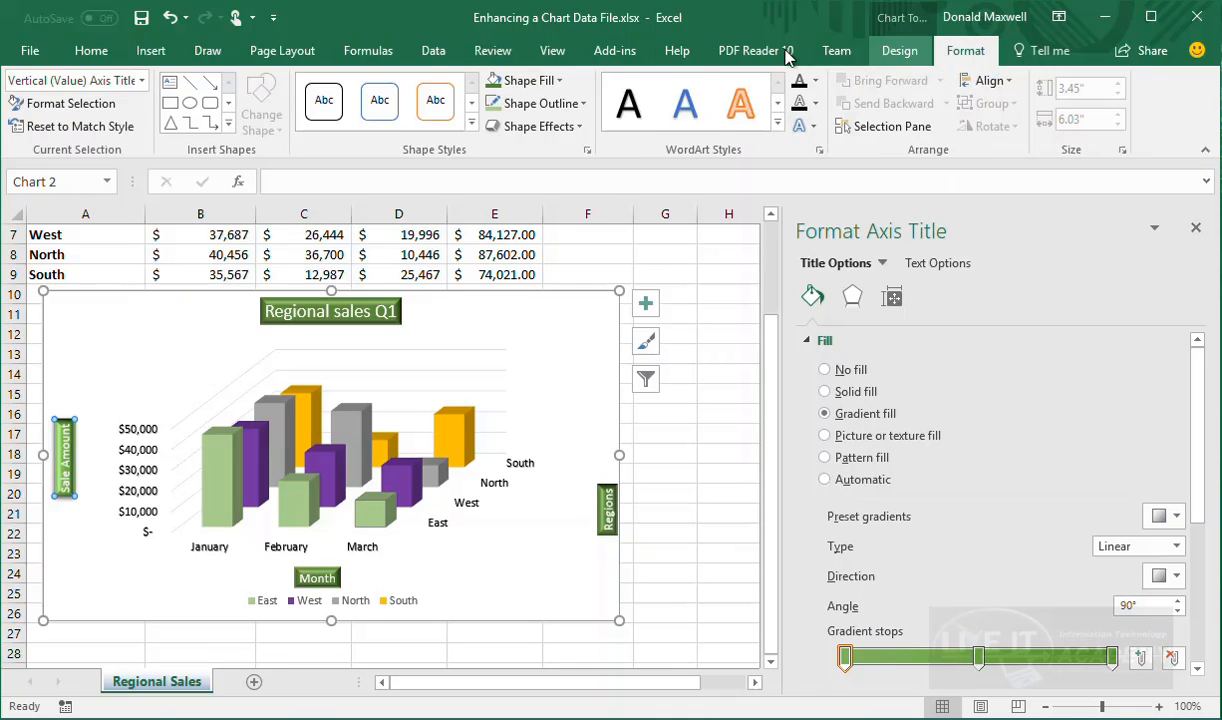
left_click(559, 82)
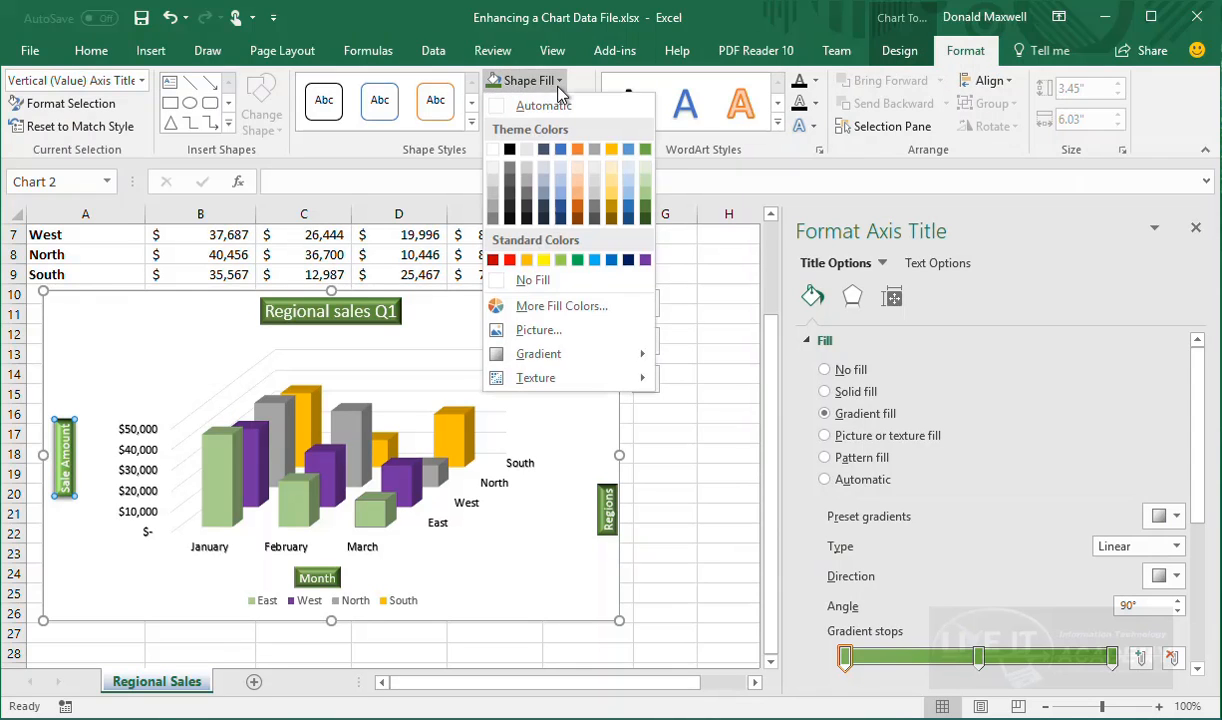
left_click(645, 197)
Make the chart taller to 3.81 inches (row 28) and widen the legend slightly
left_click(552, 579)
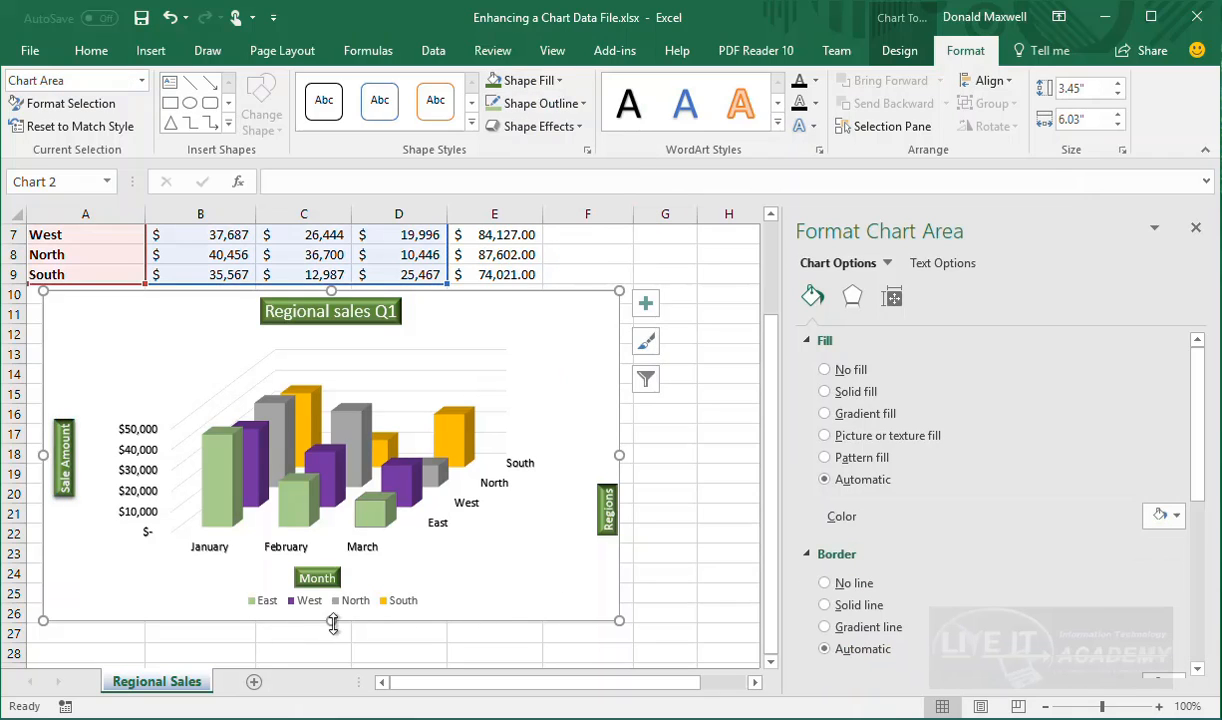
left_click_drag(333, 622, 318, 652)
left_click(305, 641)
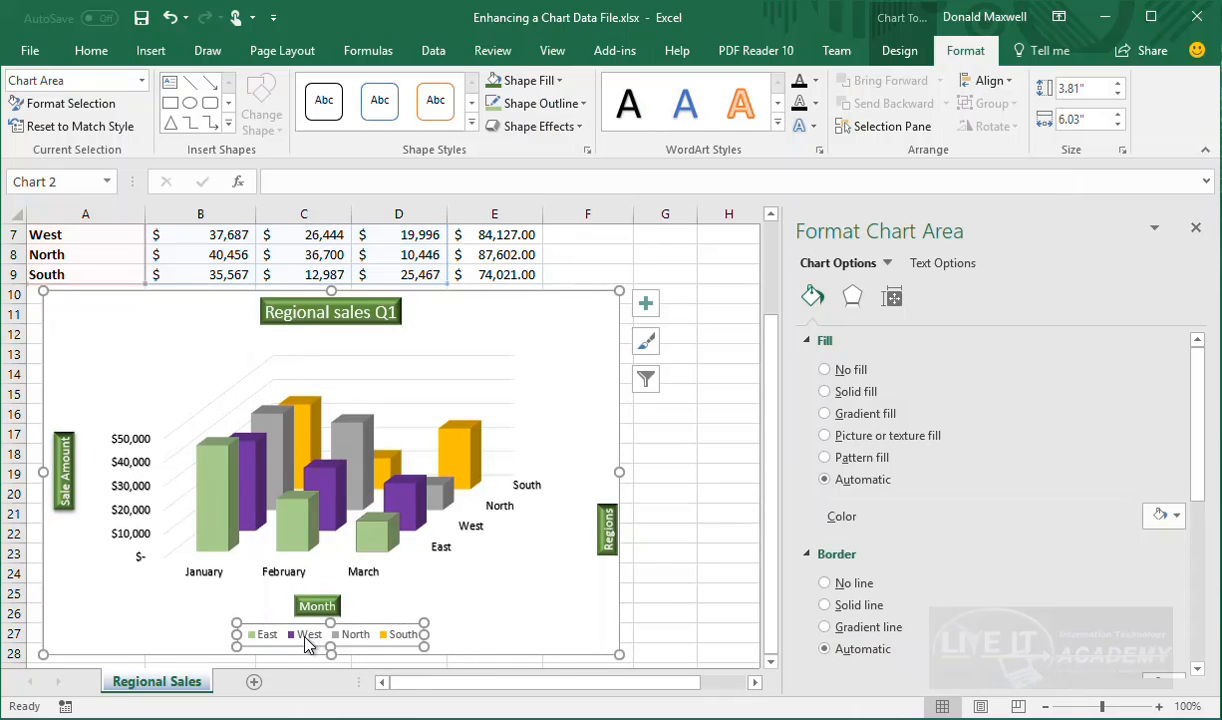
left_click_drag(240, 632, 232, 632)
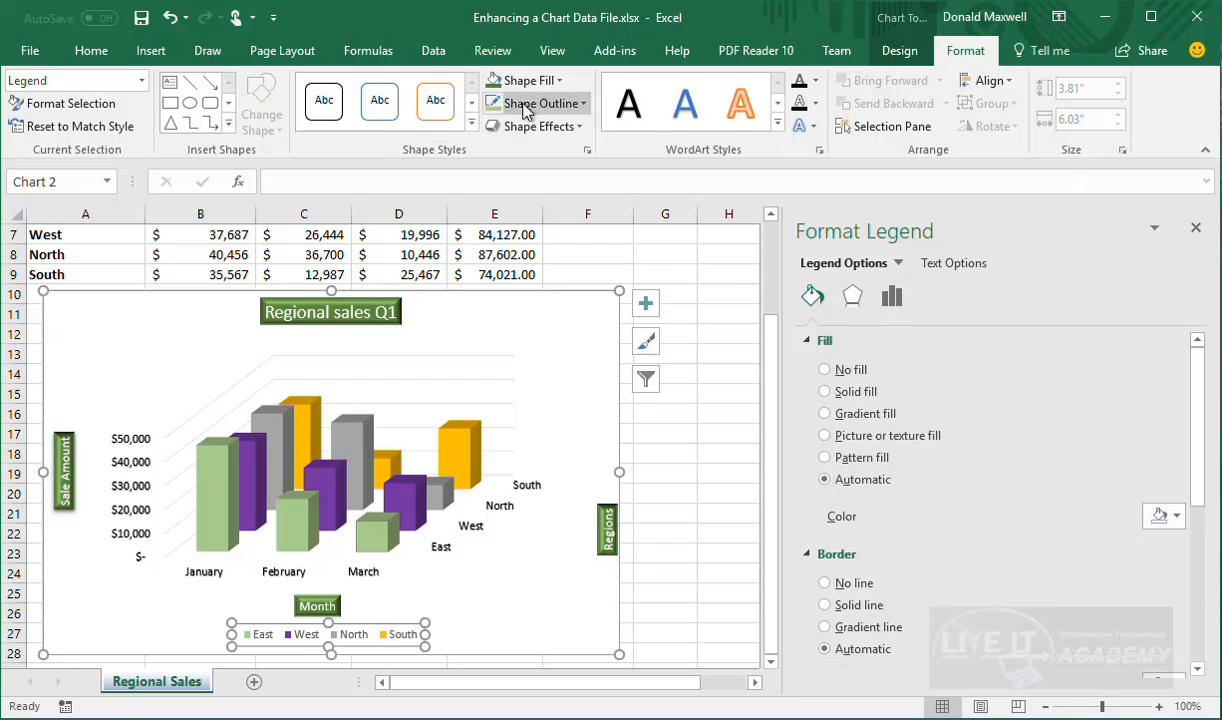
Fill the legend with a solid green theme colour and look over its Soft Edges options
left_click(548, 85)
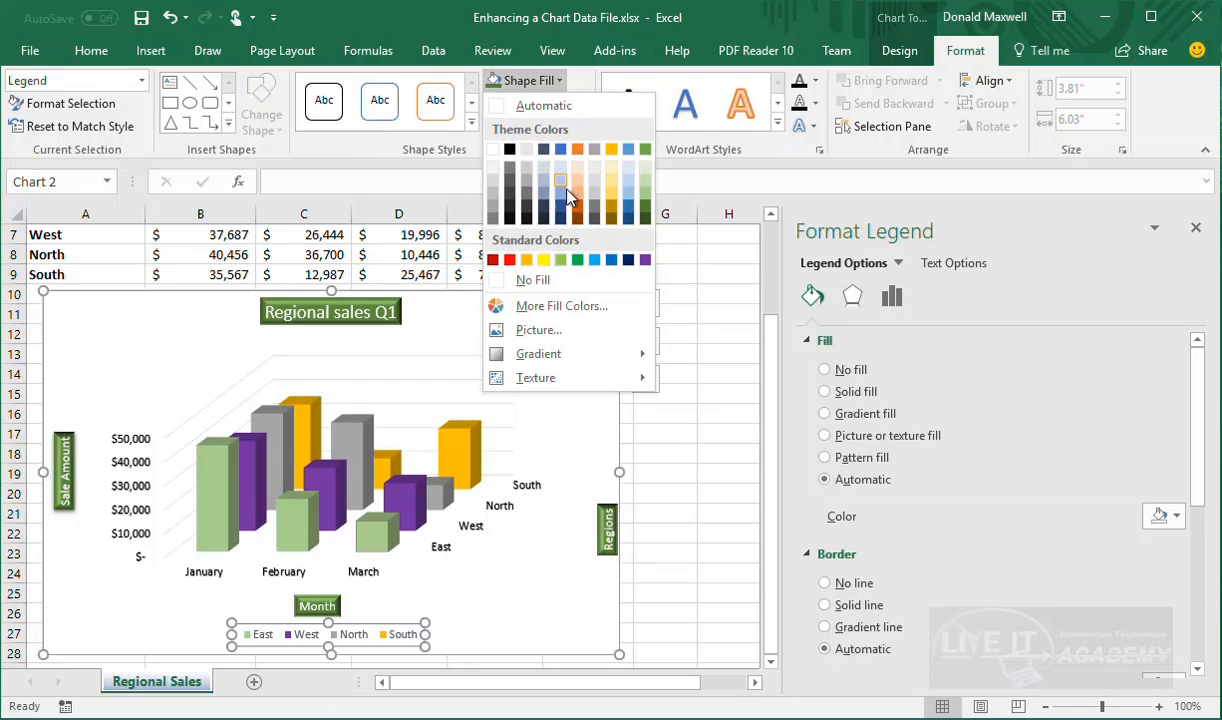
left_click(646, 206)
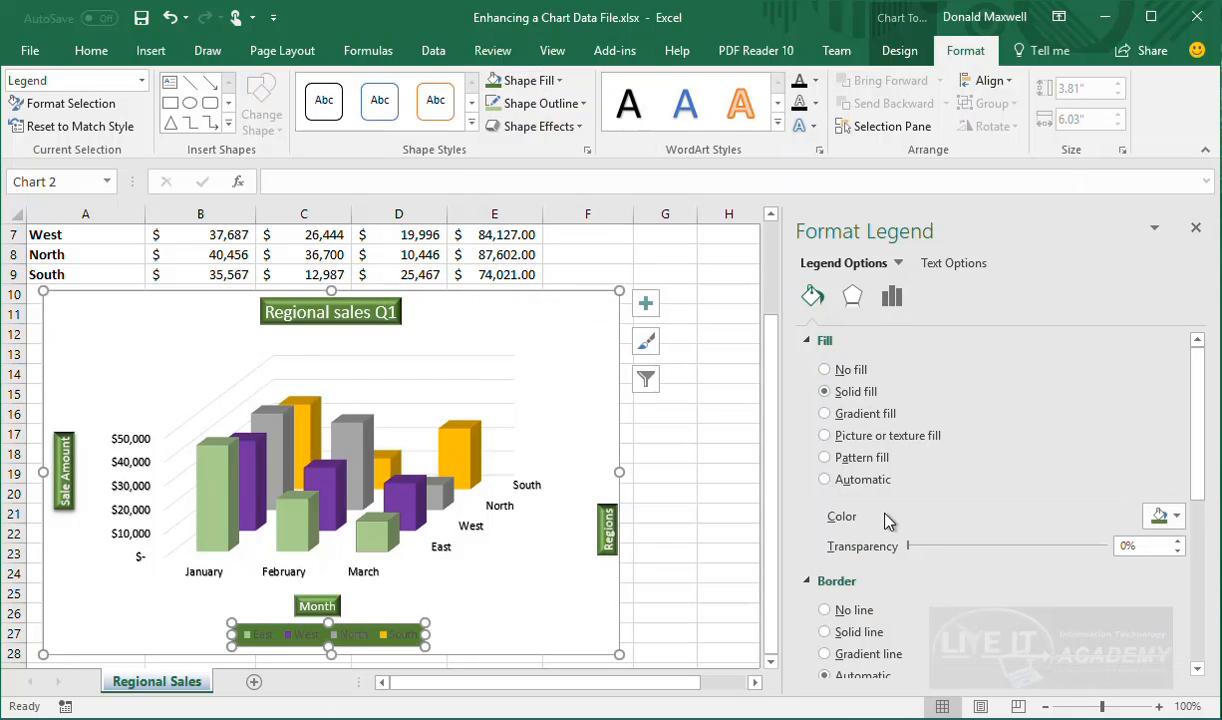
left_click(853, 300)
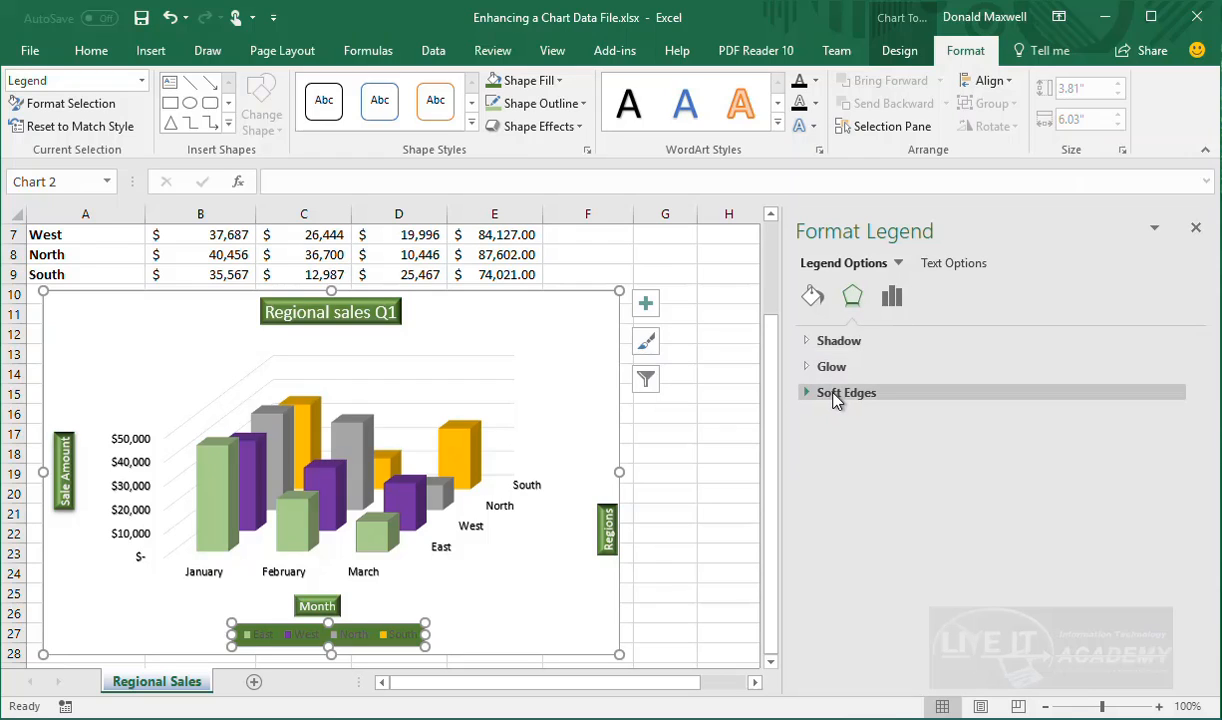
left_click(816, 396)
left_click(818, 400)
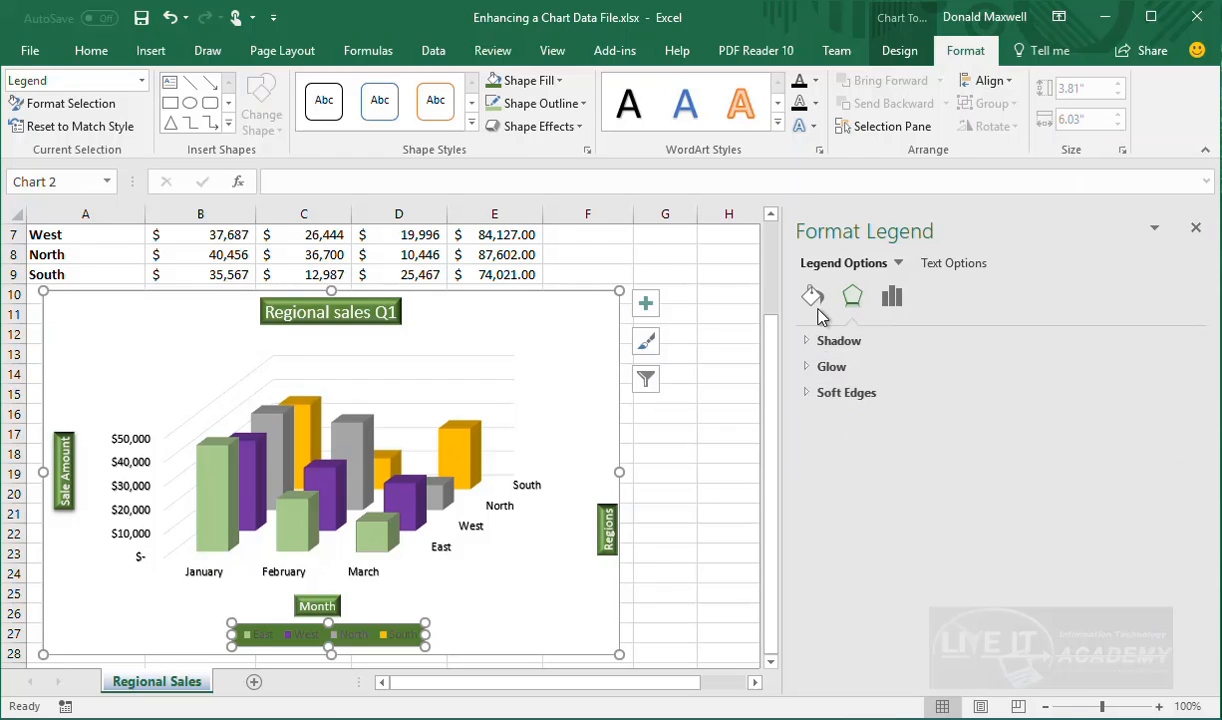
left_click(815, 300)
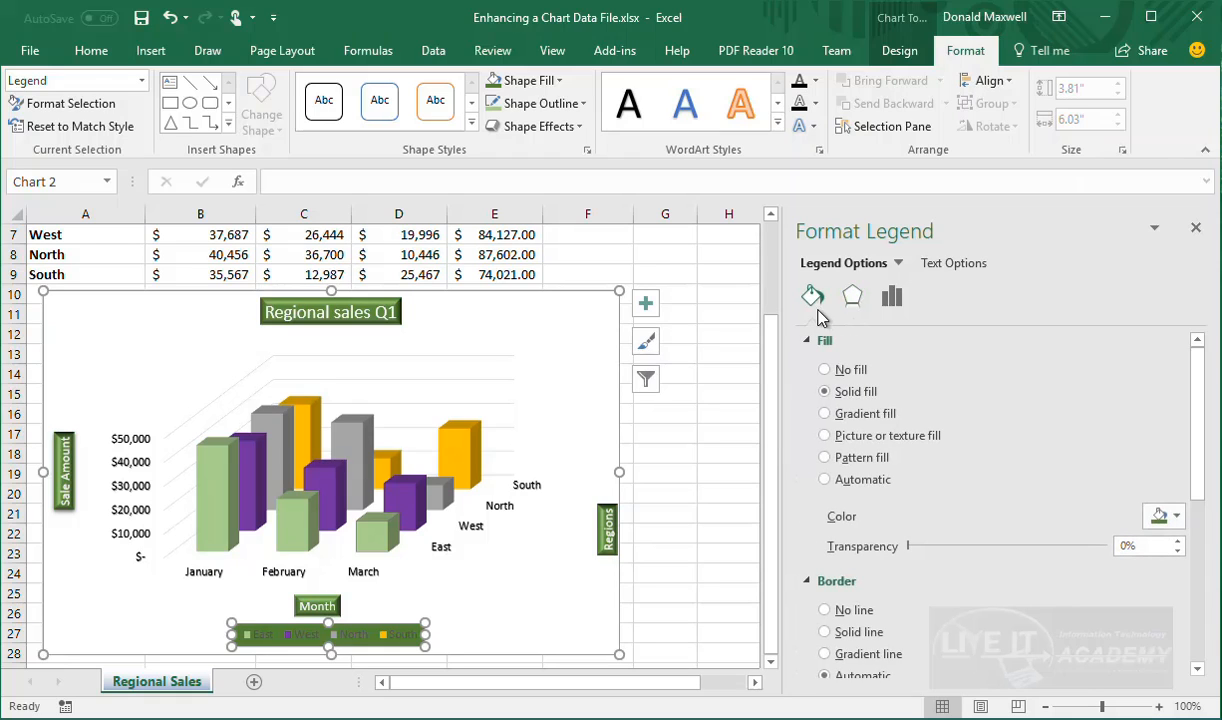
Recheck the legend's Soft Edges options, then nudge the legend slightly to the left
scroll(832, 483, "down", 3)
scroll(824, 535, "down", 3)
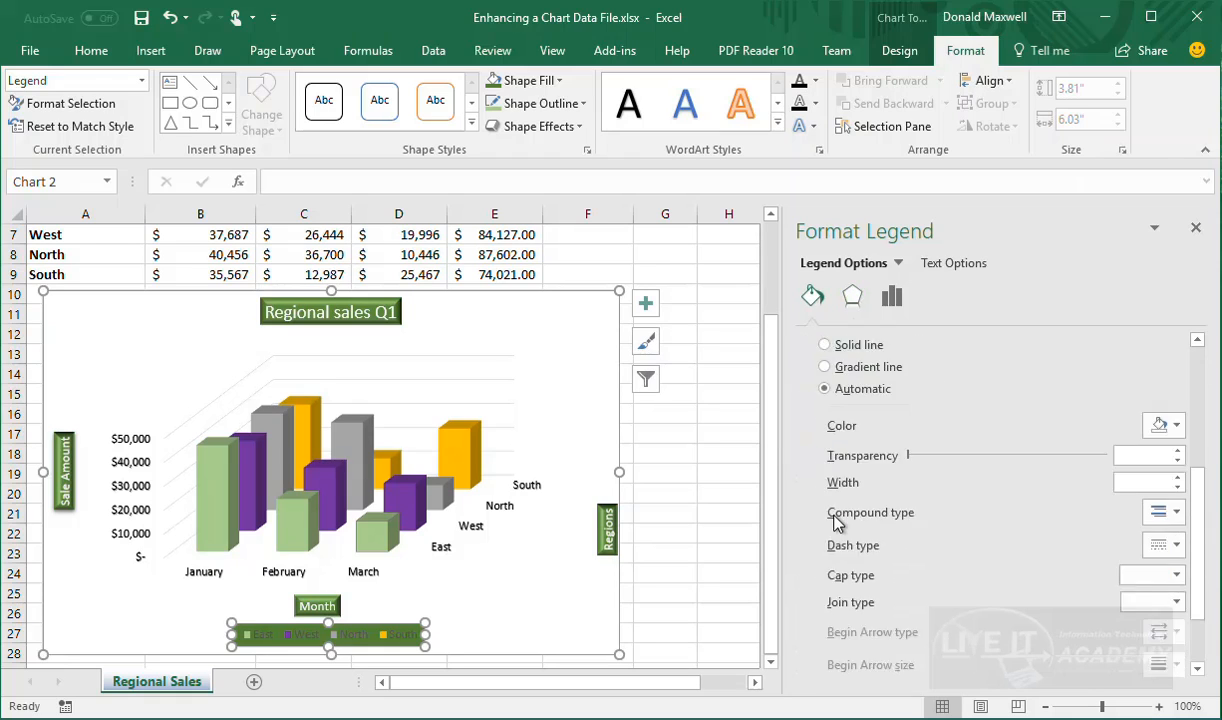
scroll(836, 500, "down", 2)
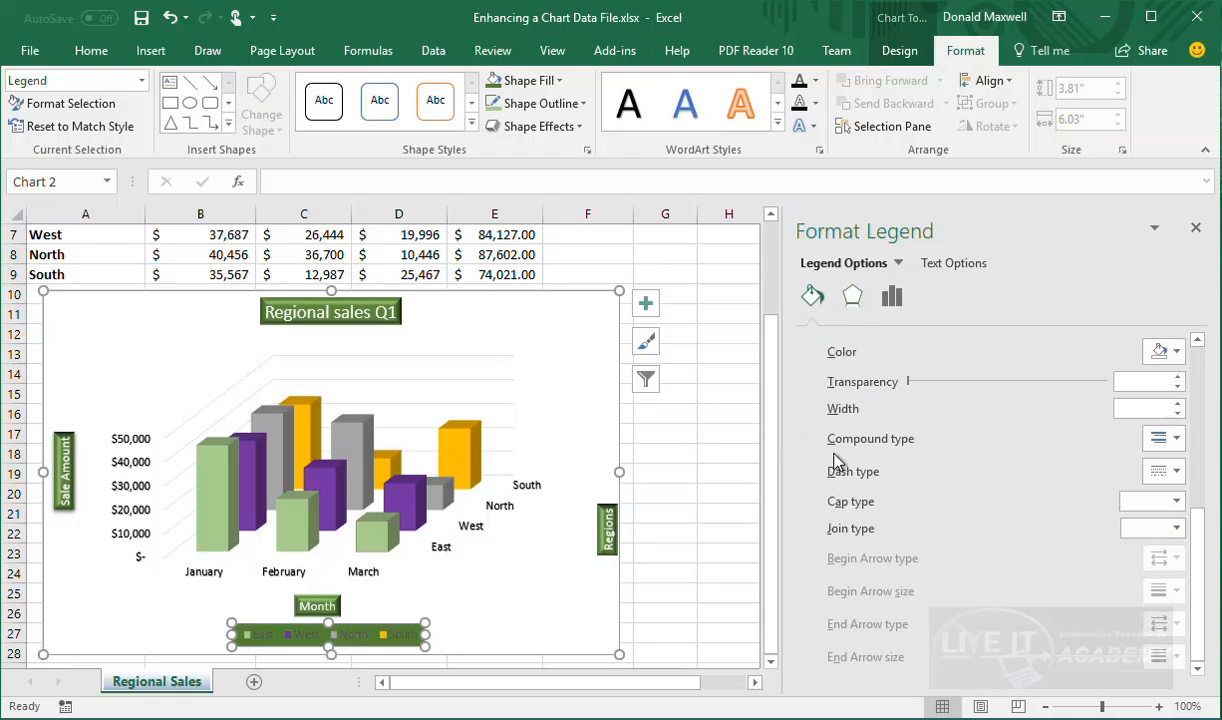
left_click(852, 297)
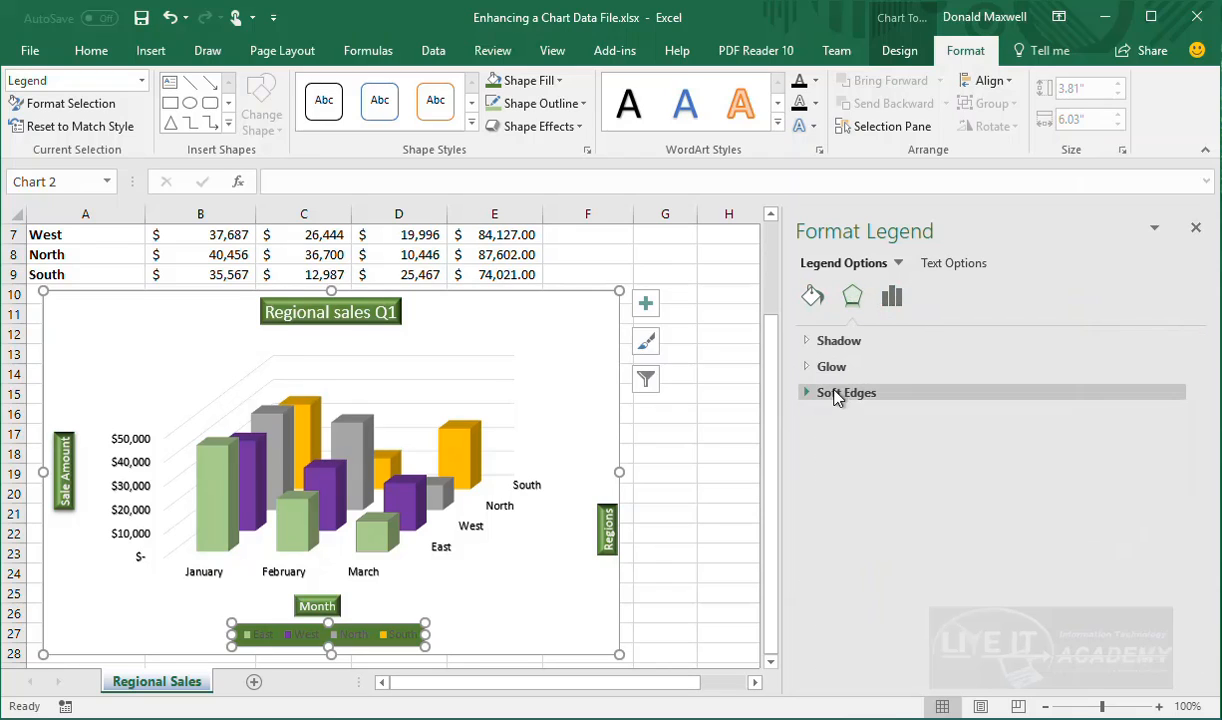
left_click(814, 394)
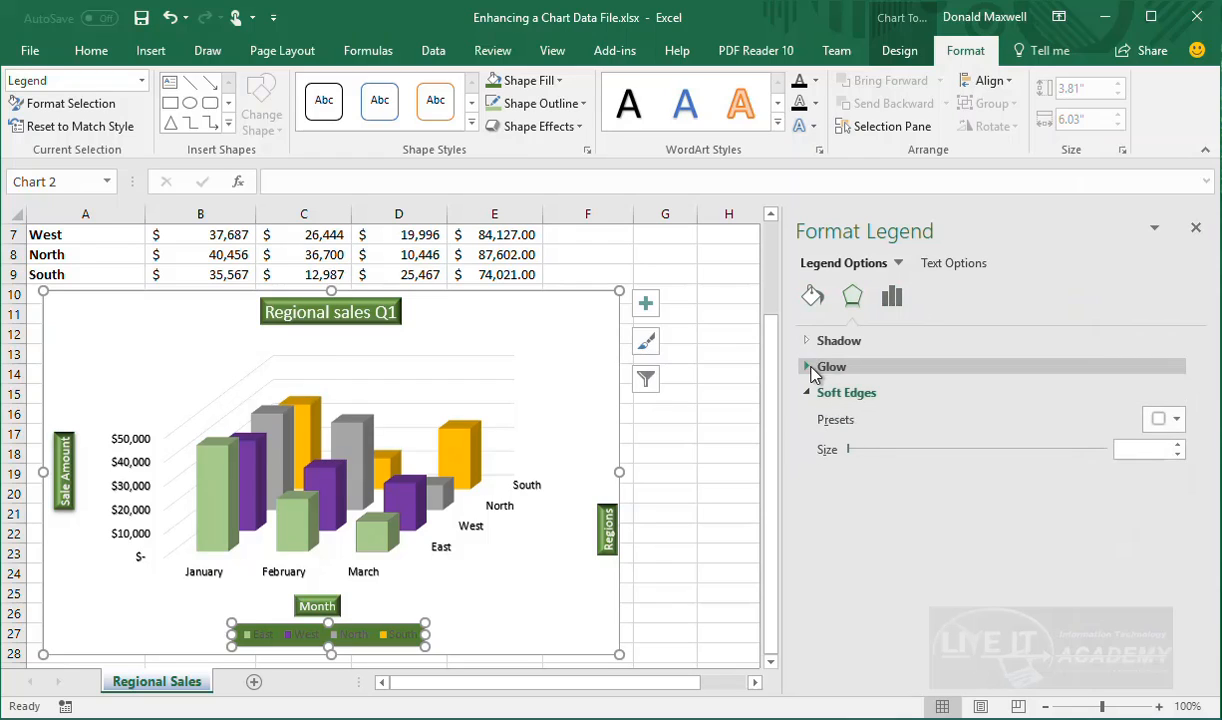
left_click(526, 633)
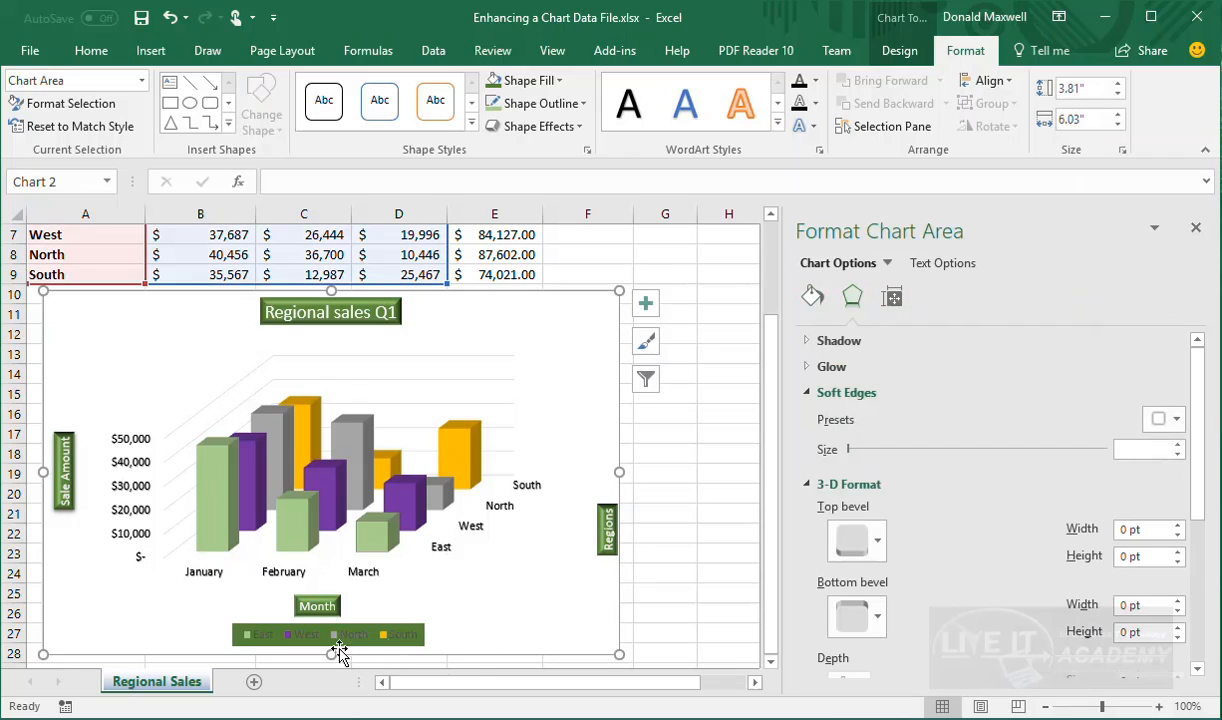
left_click_drag(322, 648, 308, 644)
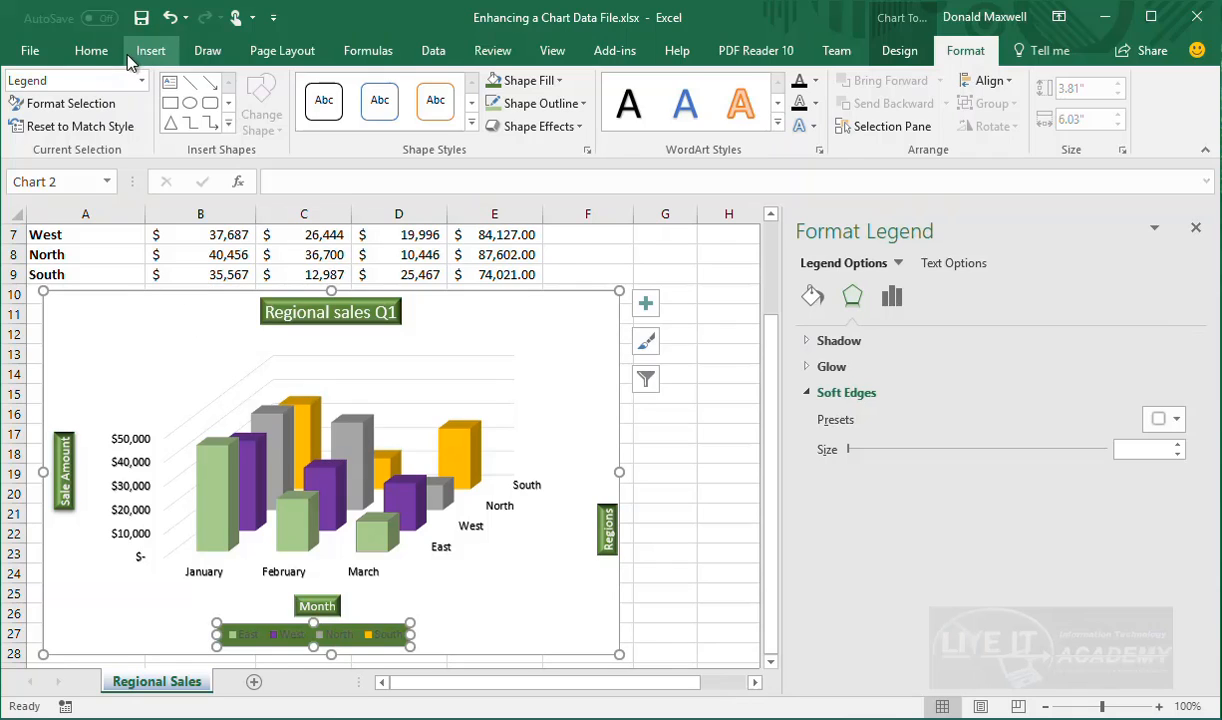
Set the legend's East, West, North and South entries to white font colour
left_click(100, 52)
left_click(266, 119)
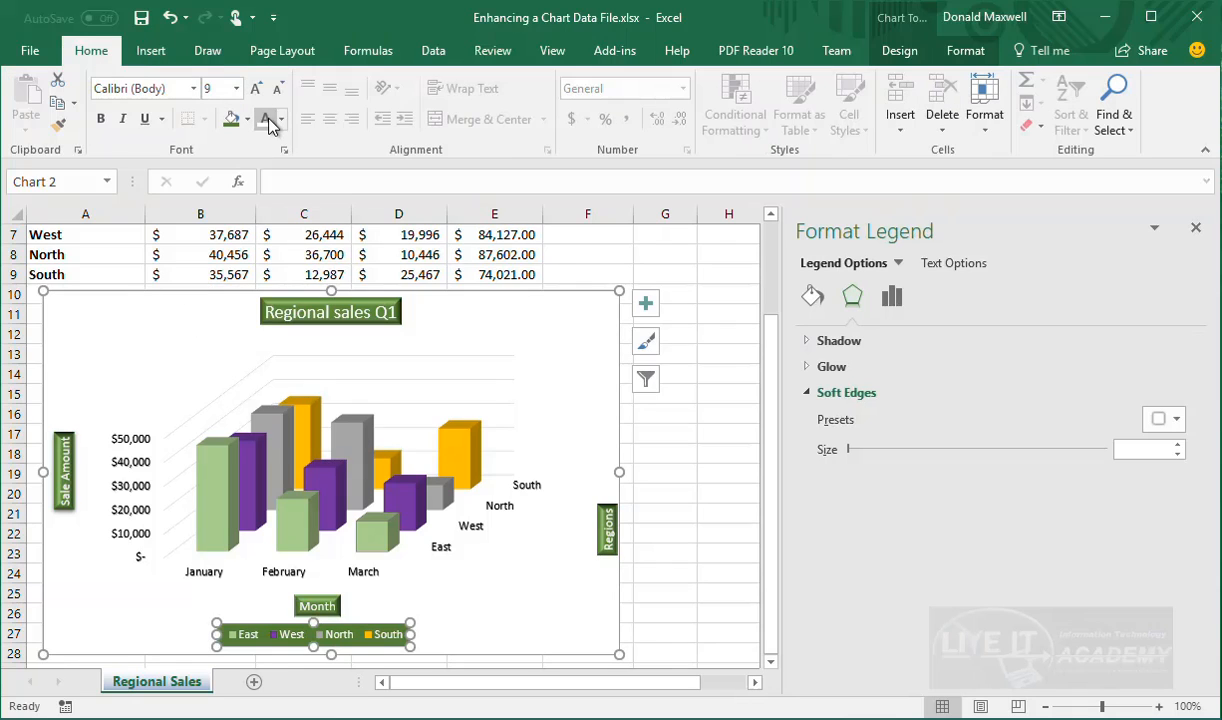
left_click(552, 612)
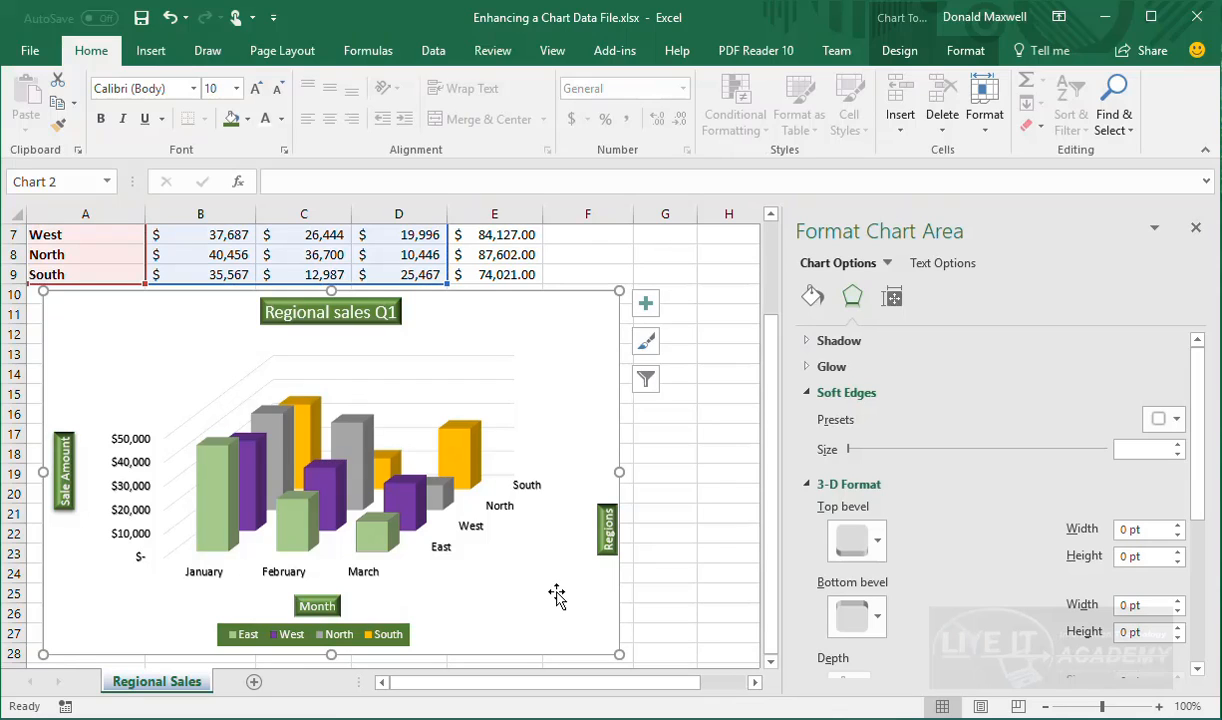
Apply the first Top bevel preset (6 pt width and height) to the chart area
left_click(881, 552)
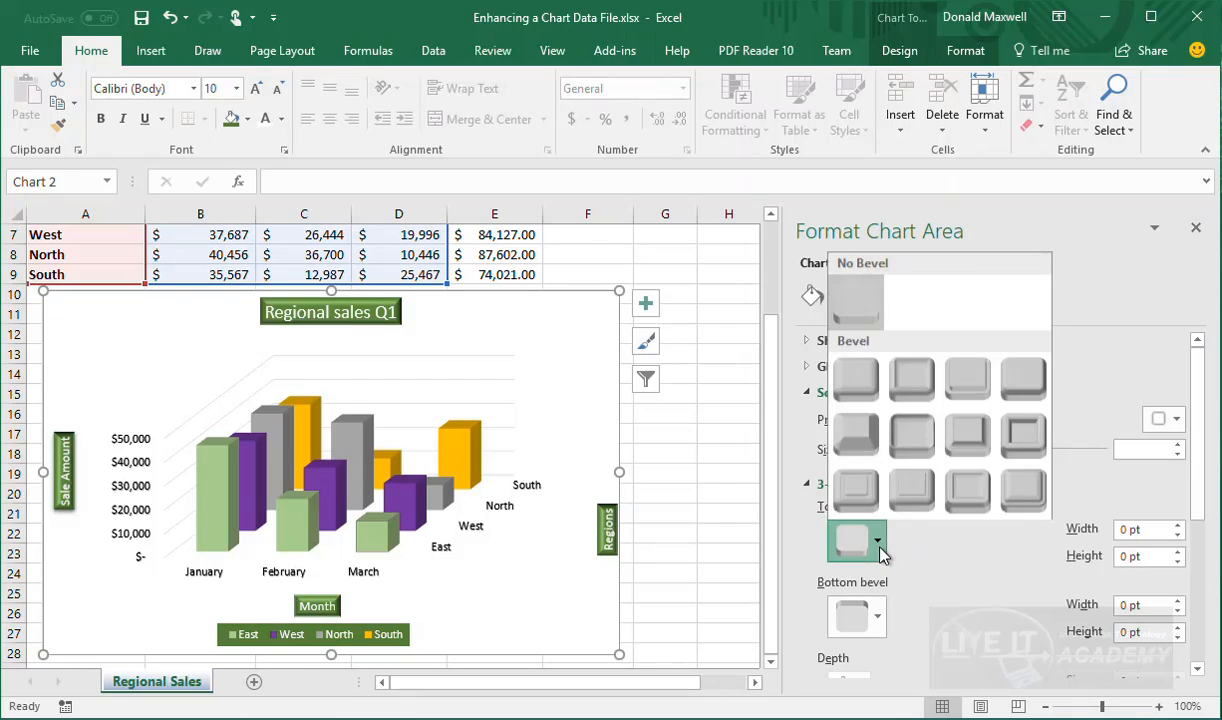
left_click(858, 403)
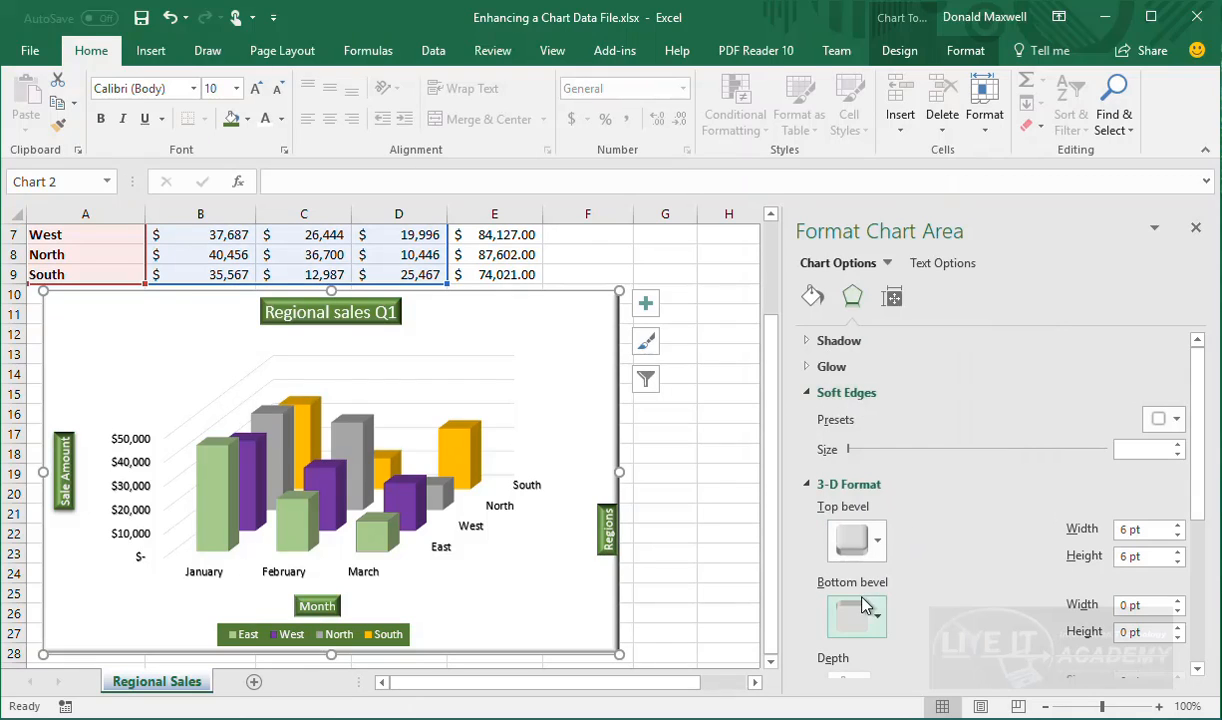
left_click(866, 561)
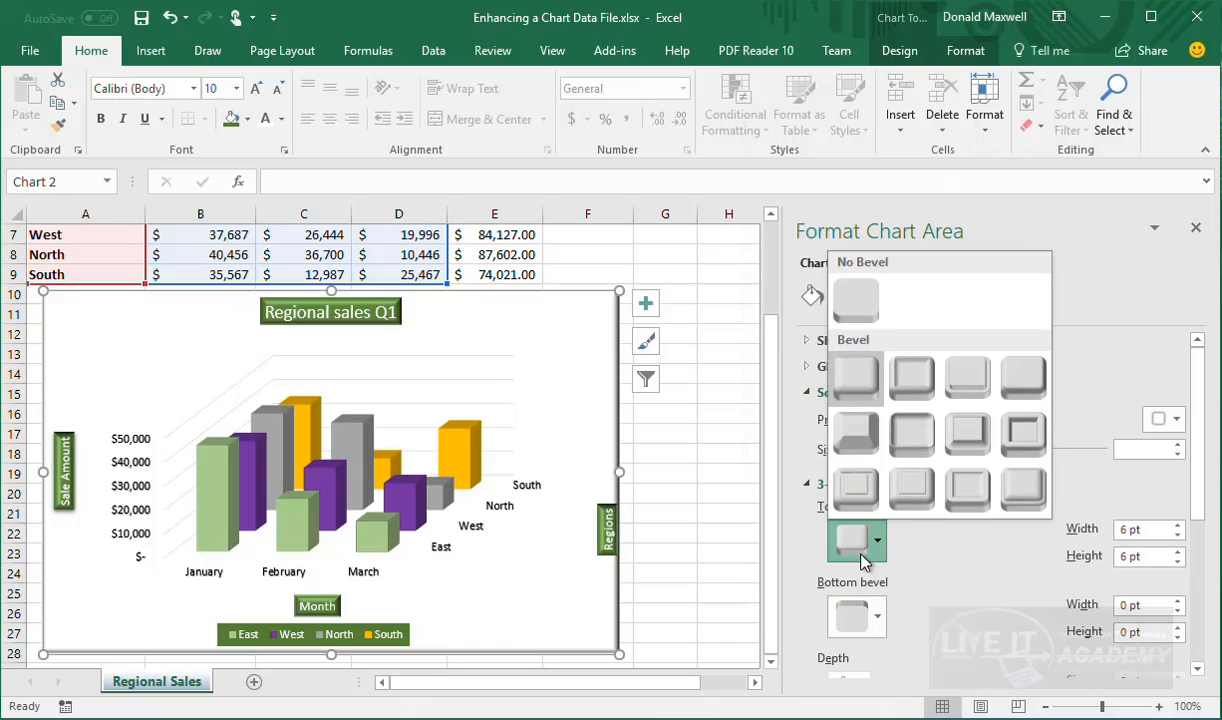
left_click(870, 375)
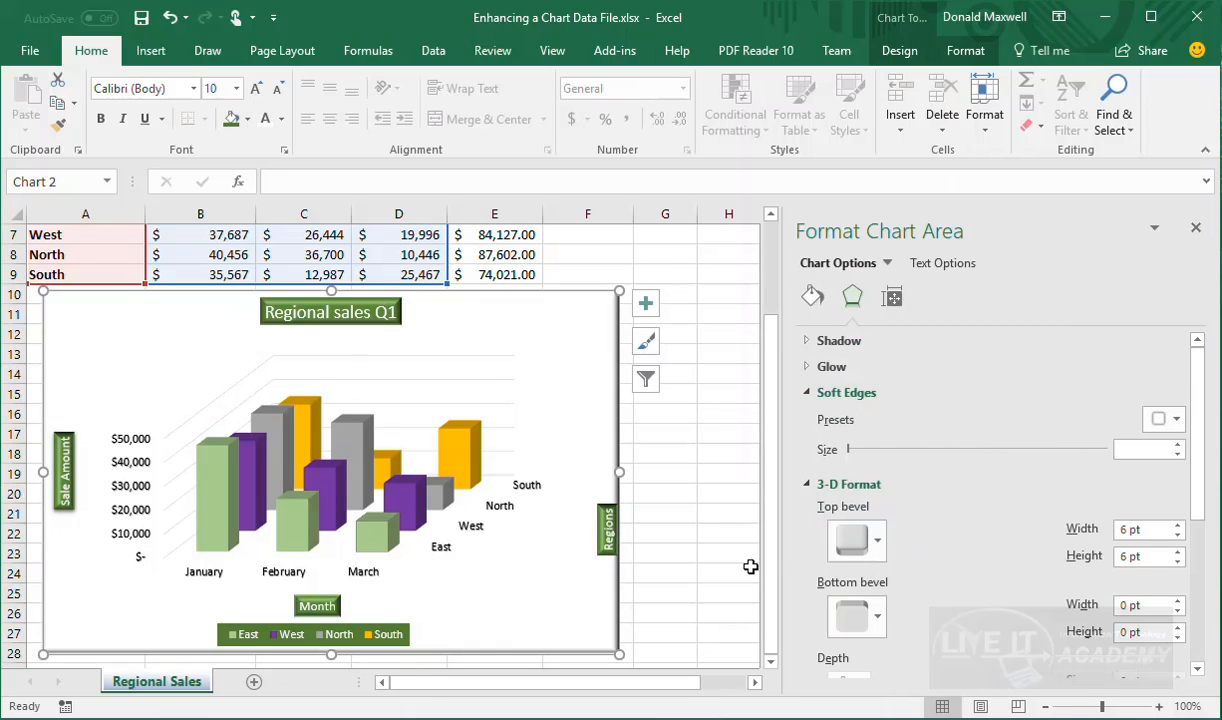
Drag the whole chart slightly left and down, then reselect the chart area
left_click(563, 579)
left_click_drag(414, 641, 398, 655)
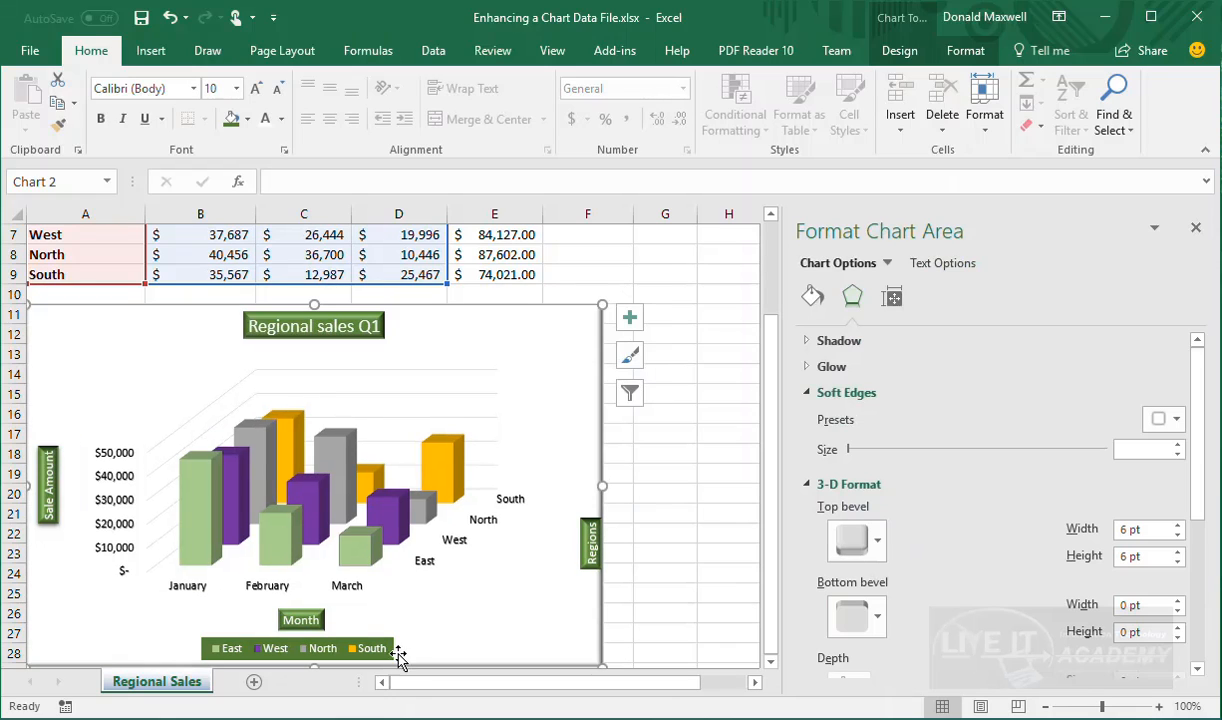
left_click(392, 650)
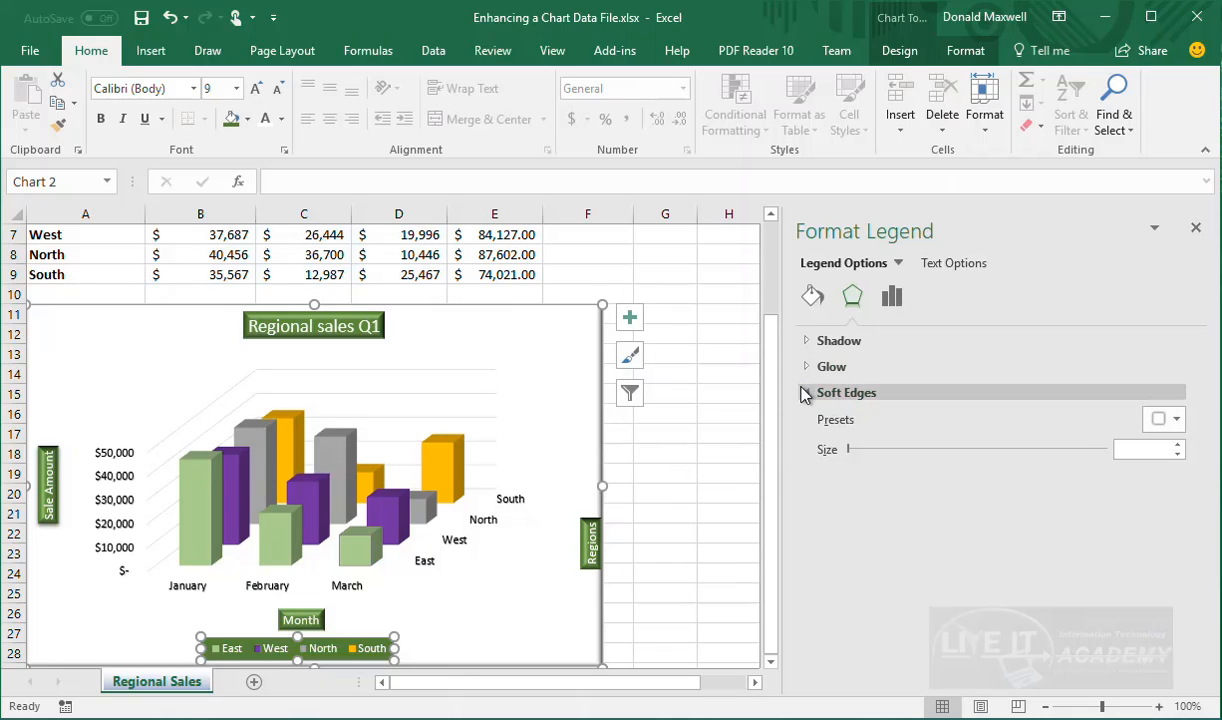
left_click(807, 393)
scroll(307, 638, "up", 1)
scroll(376, 584, "down", 5)
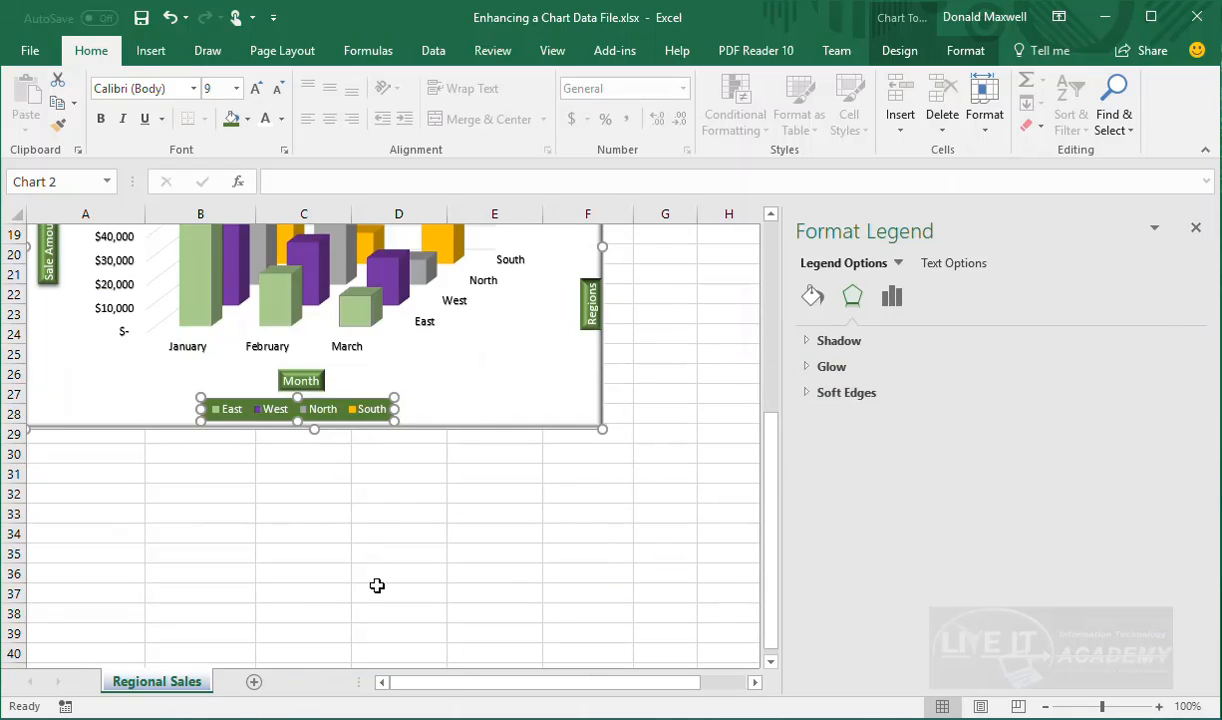
scroll(371, 600, "up", 3)
scroll(396, 606, "down", 1)
scroll(396, 604, "up", 1)
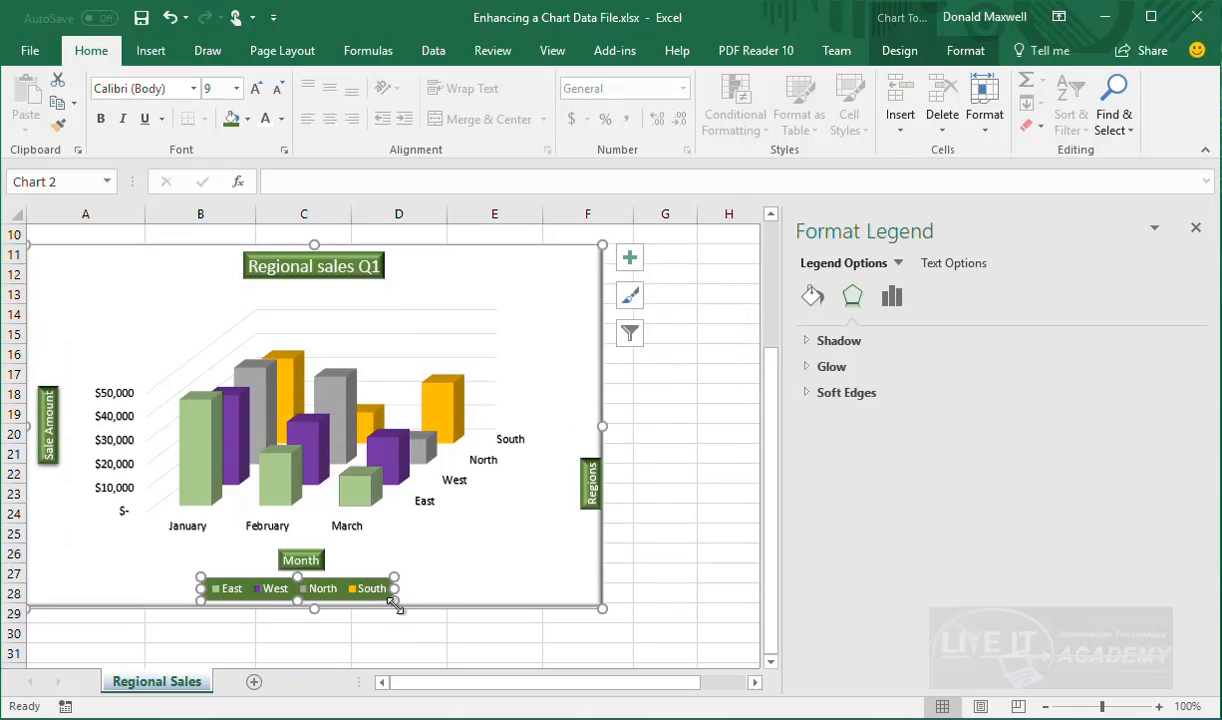
left_click(505, 560)
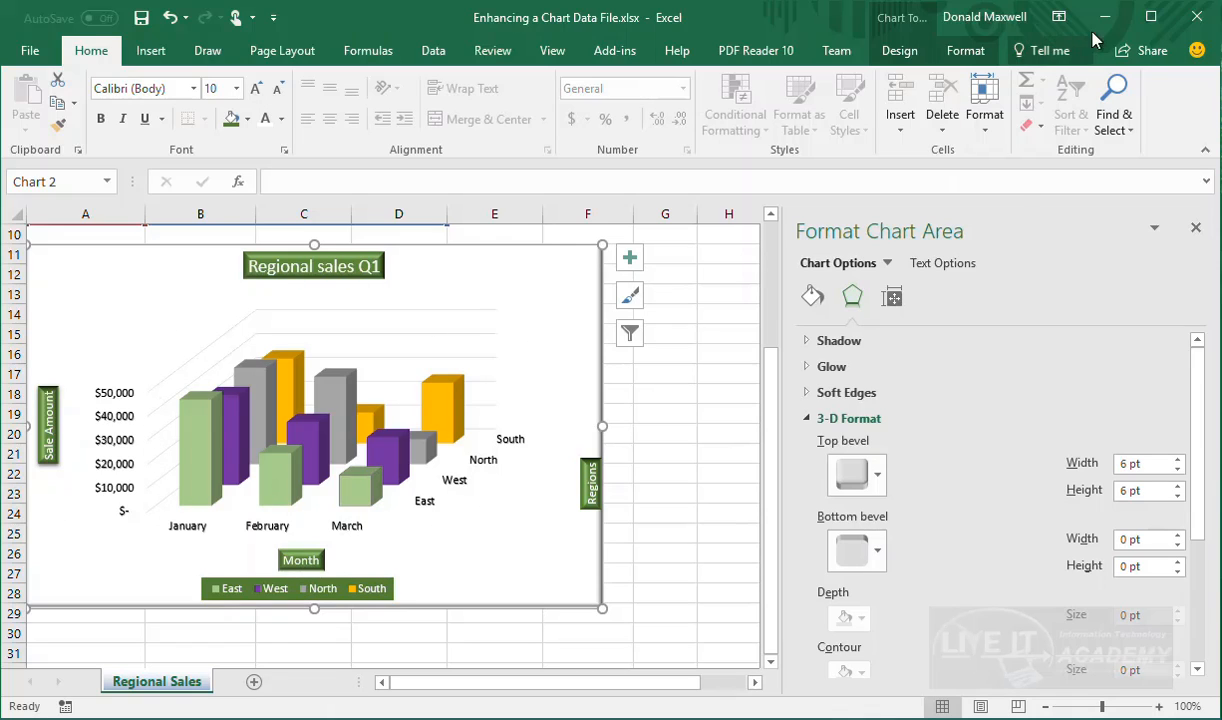
Apply the Intense Effect – Blue, Accent 5 shape style to the Chart Area
left_click(978, 54)
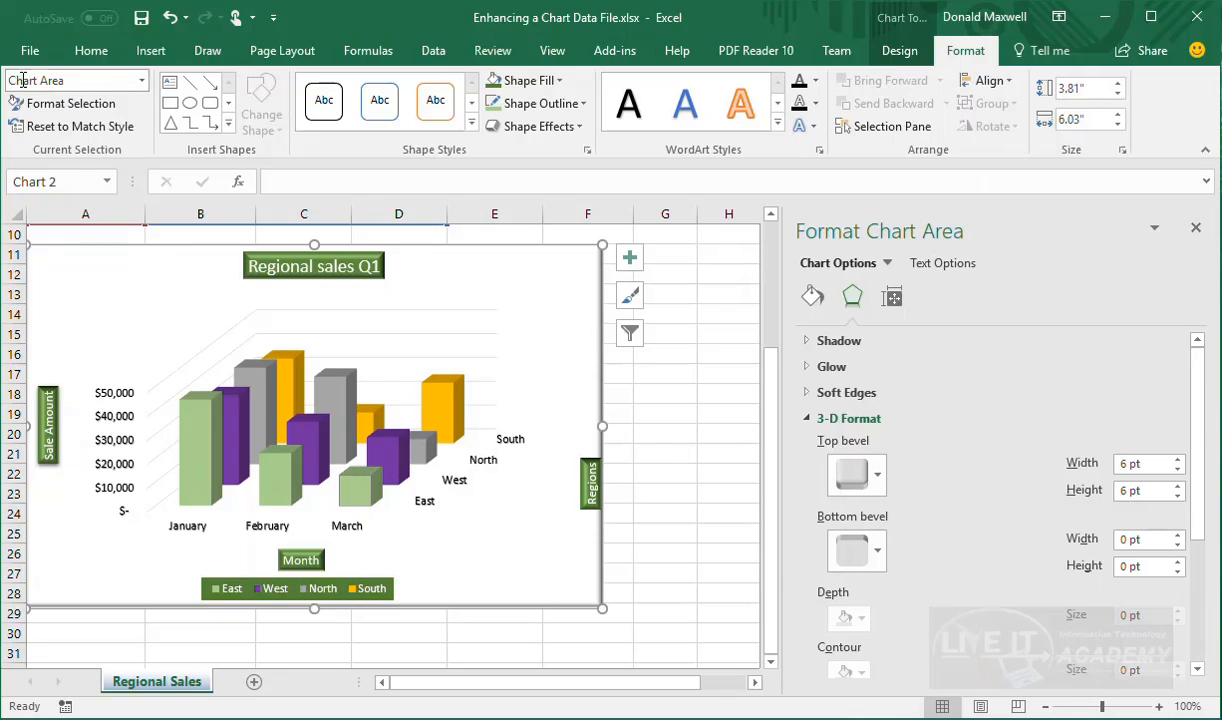
left_click(143, 82)
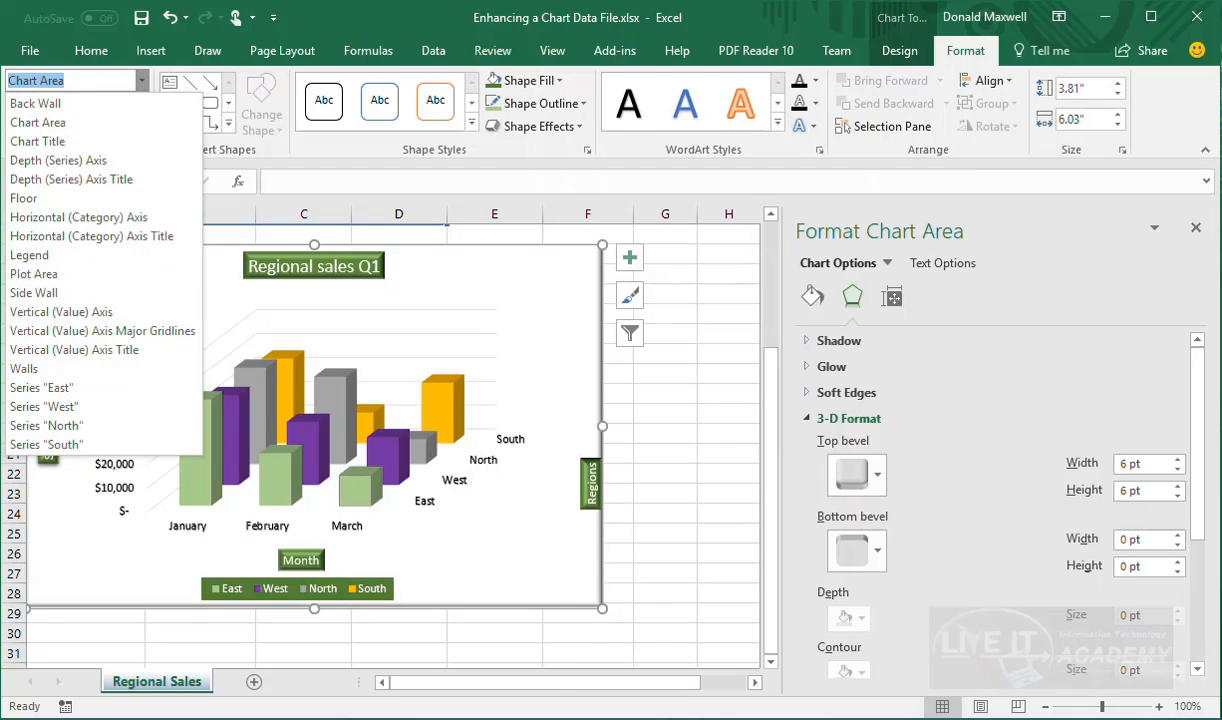
left_click(58, 123)
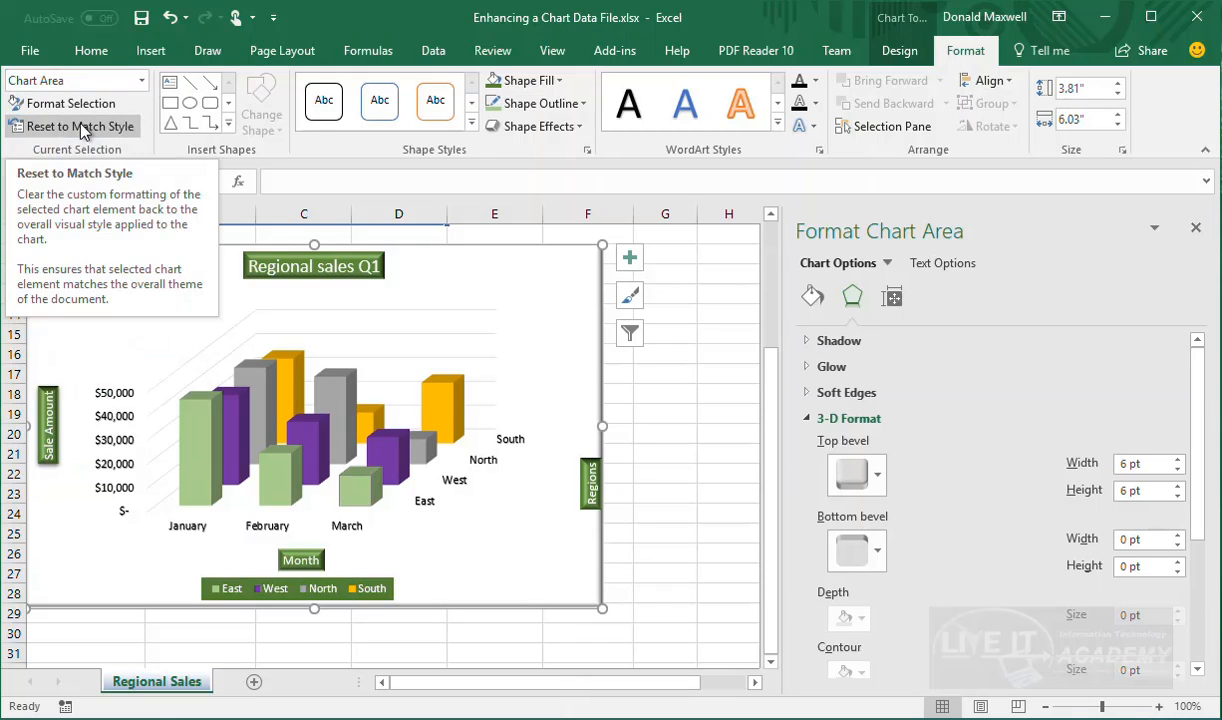
left_click(474, 123)
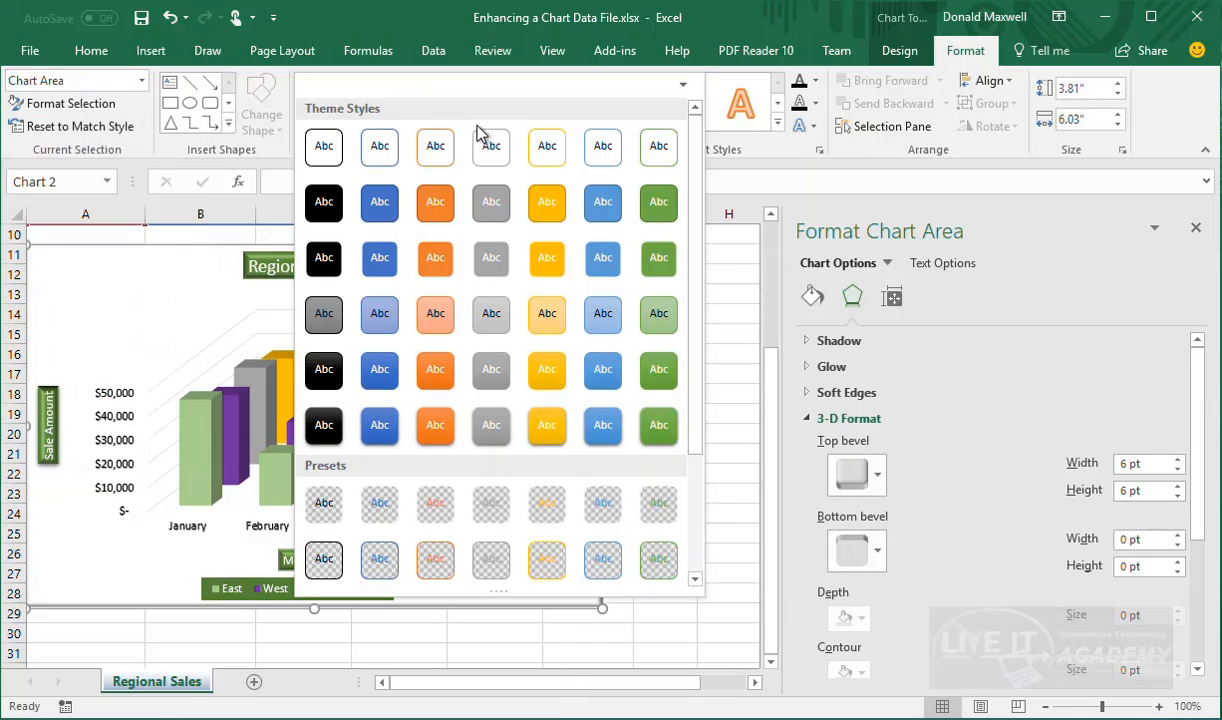
left_click(604, 428)
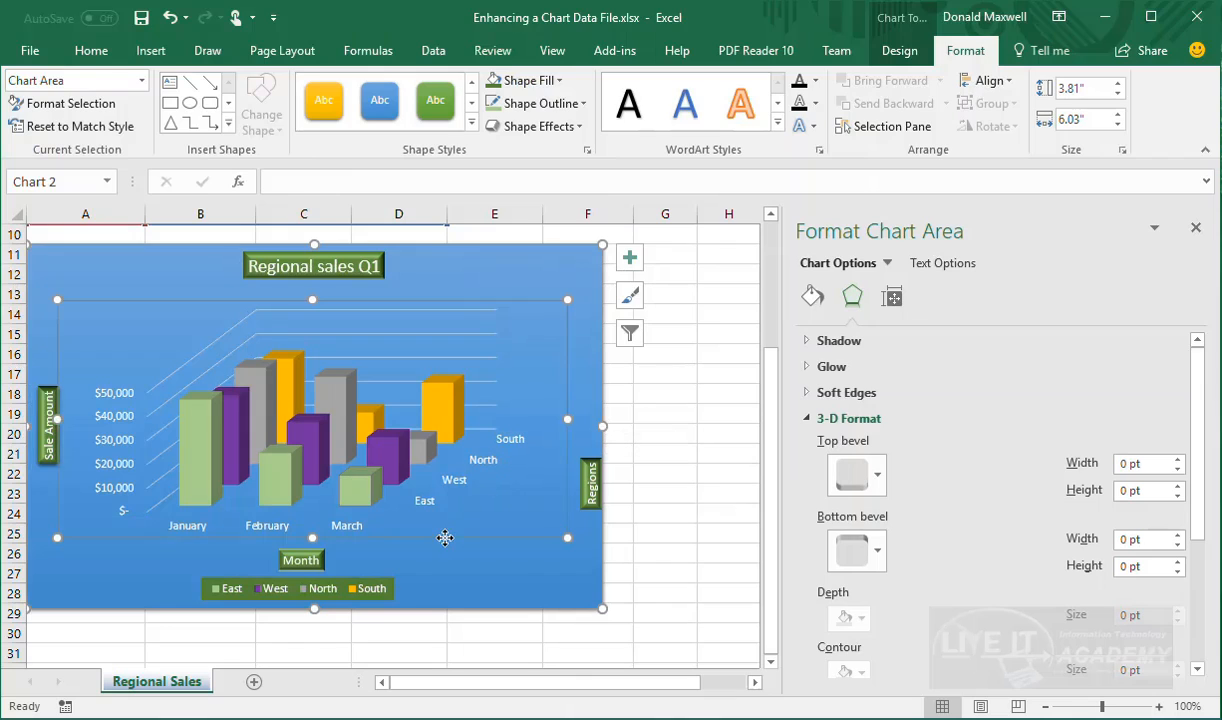
left_click(315, 447)
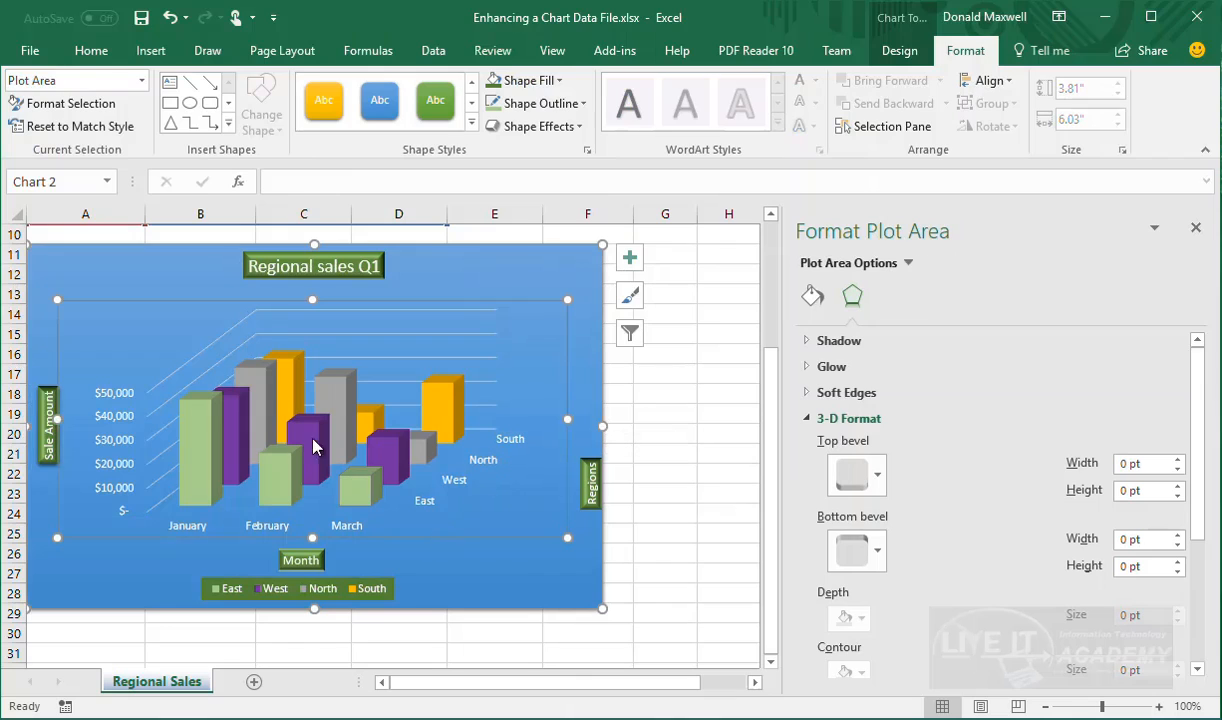
Apply the orange Intense Effect shape style to the plot area
left_click(471, 124)
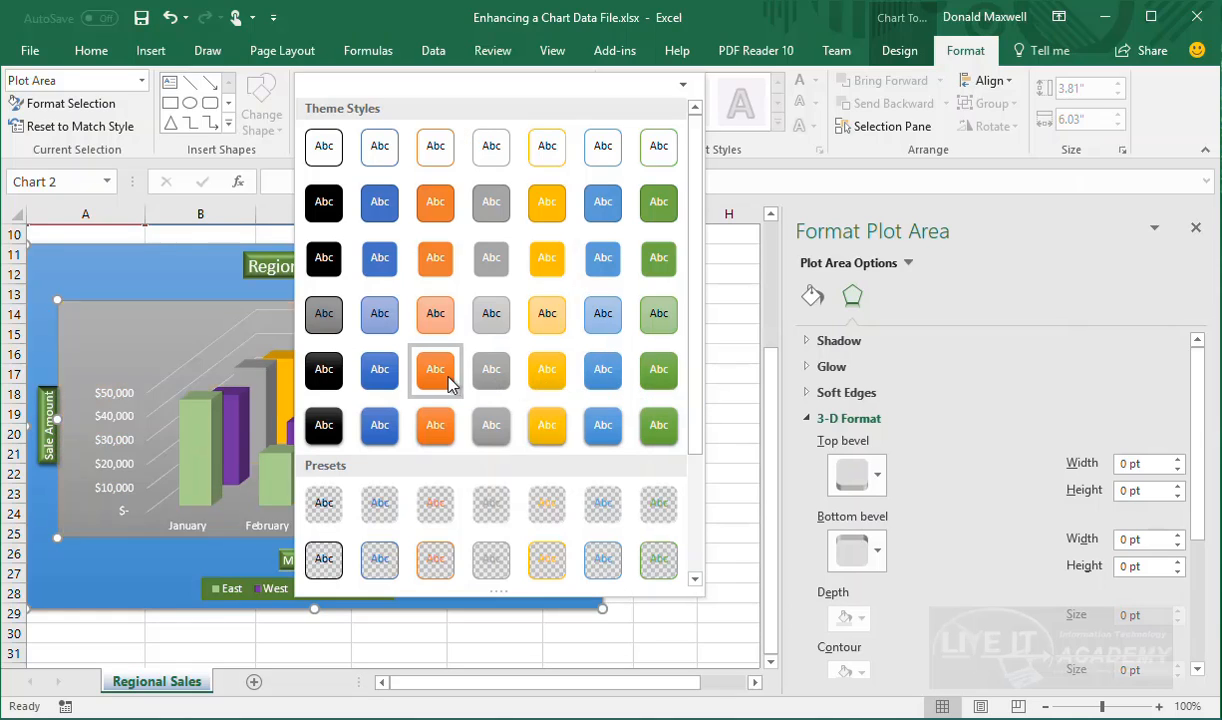
left_click(450, 428)
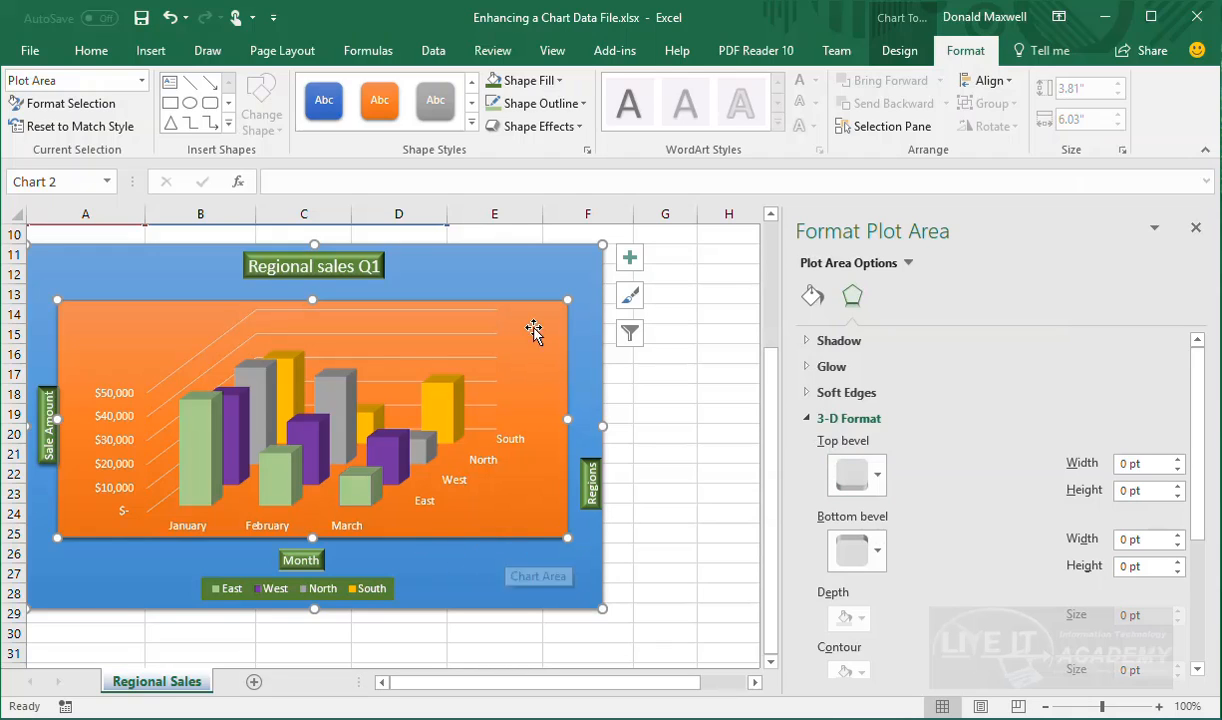
Try several Top bevel presets on the plot area, settling on Circle at 6 pt × 6 pt
left_click(872, 478)
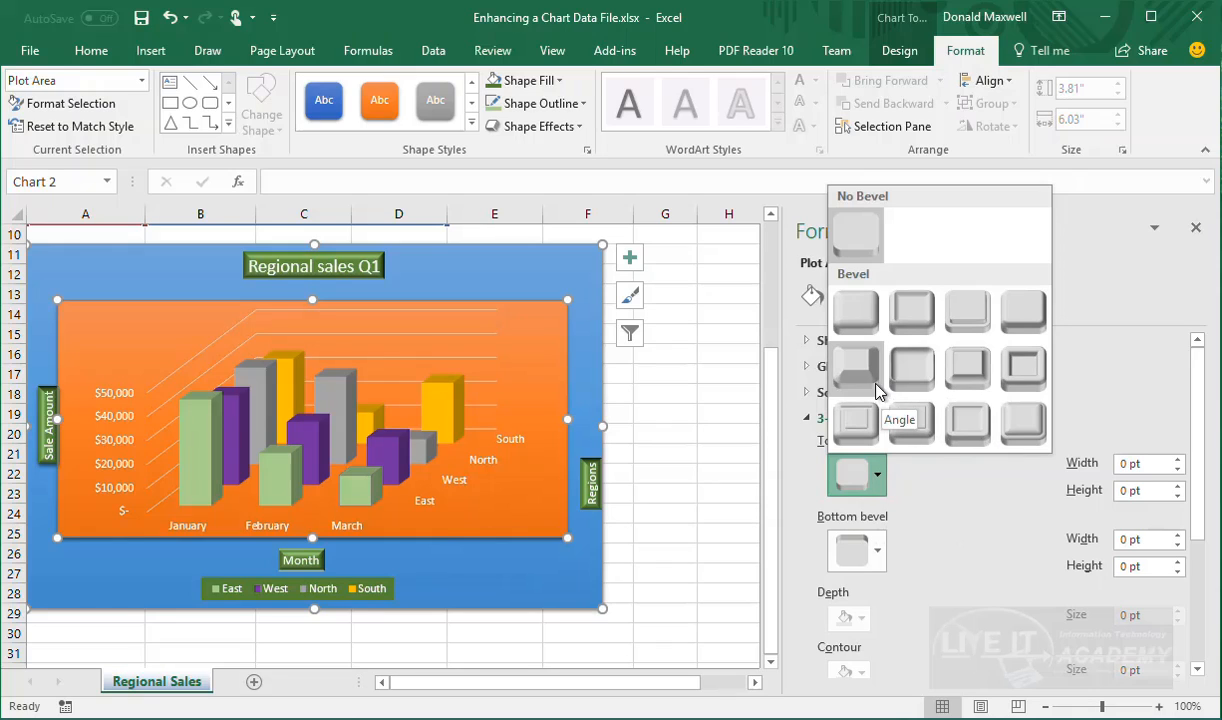
left_click(857, 433)
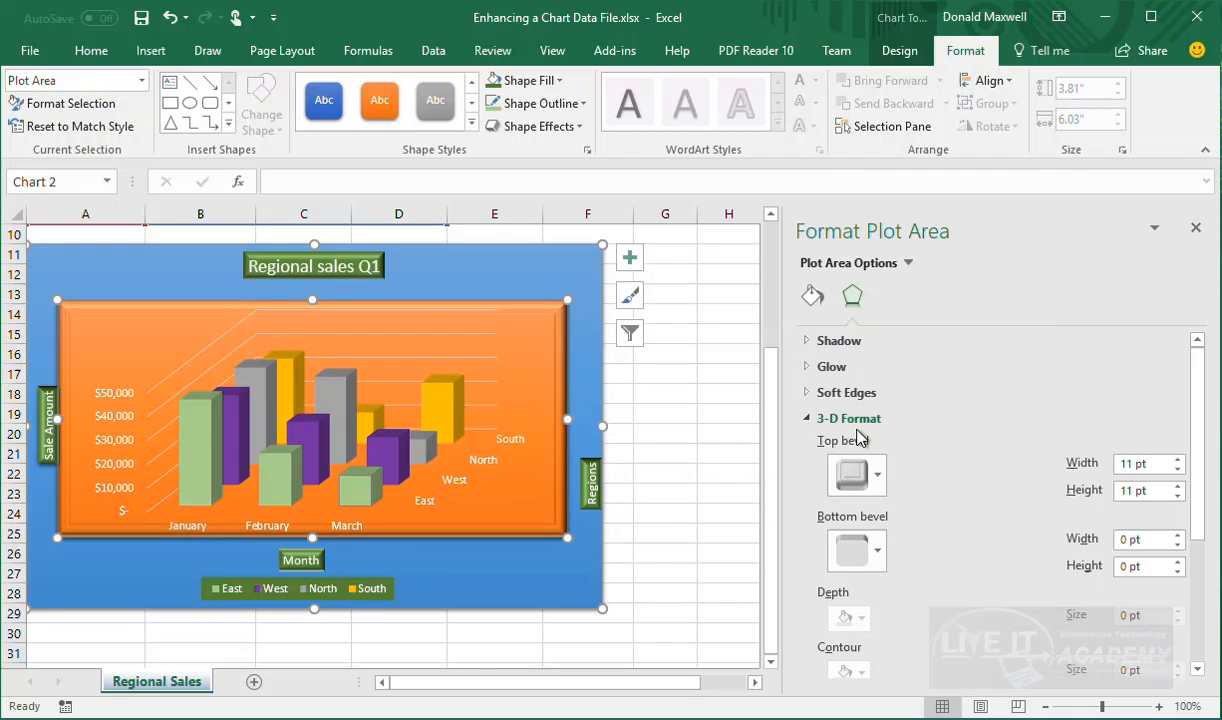
left_click(881, 479)
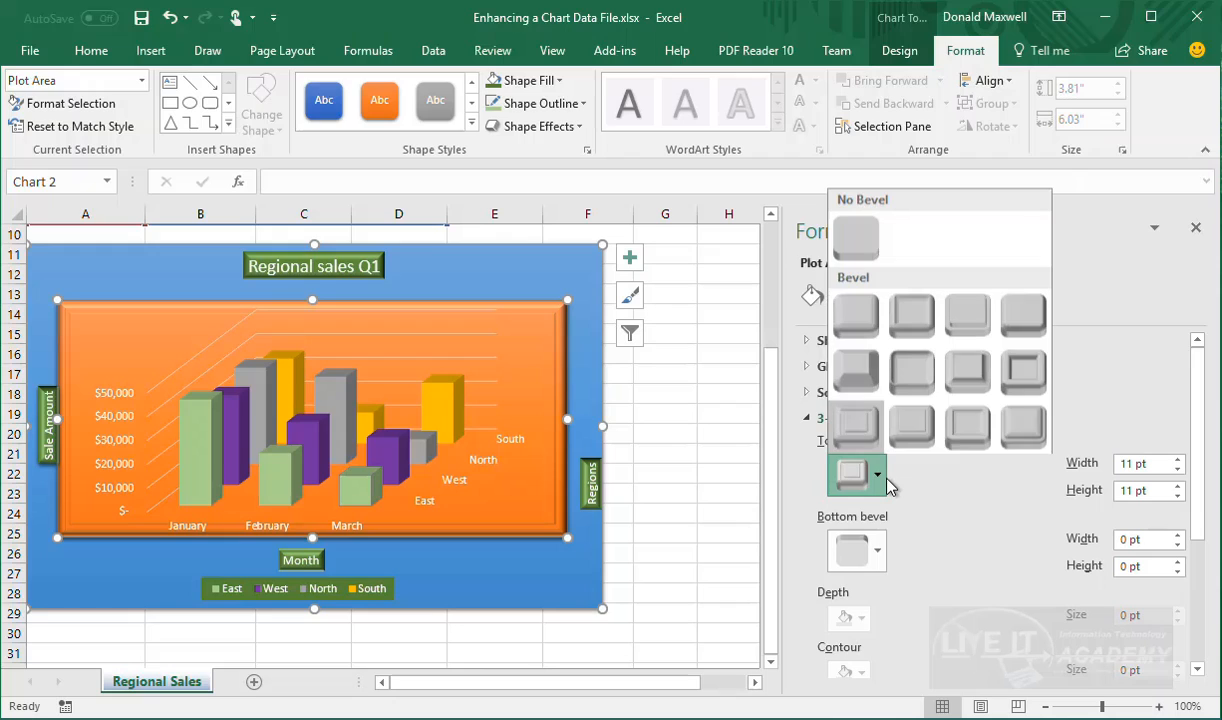
left_click(912, 367)
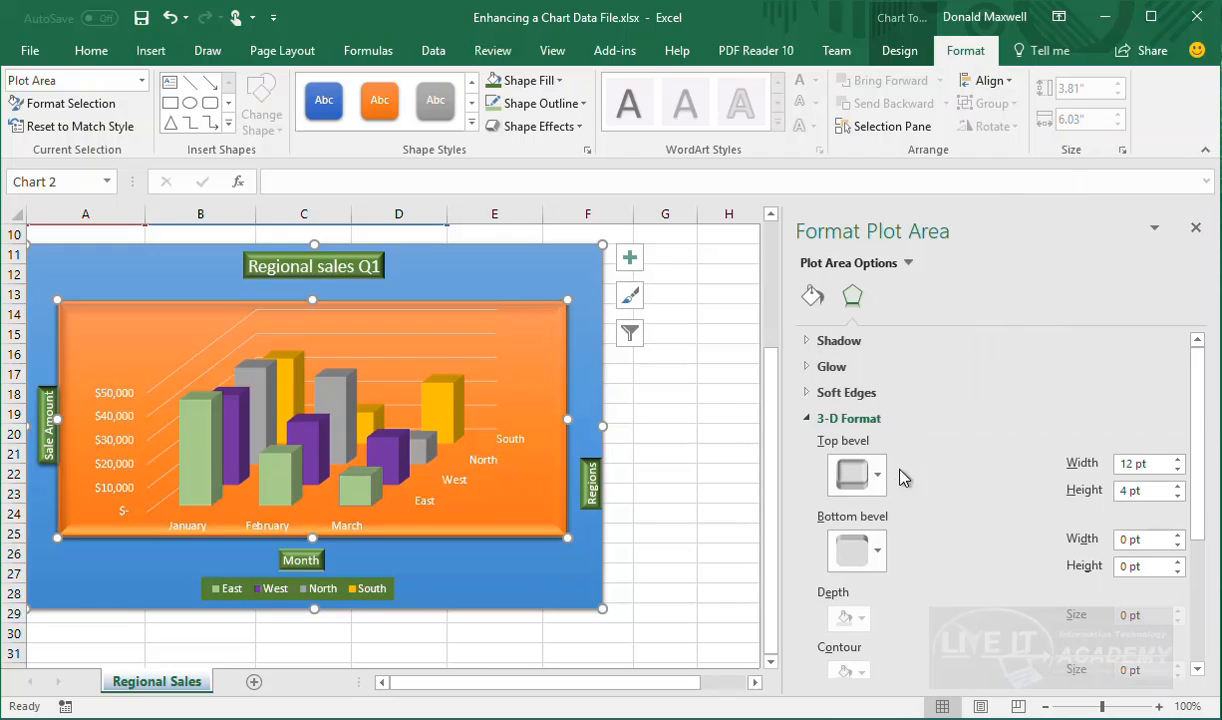
left_click(880, 488)
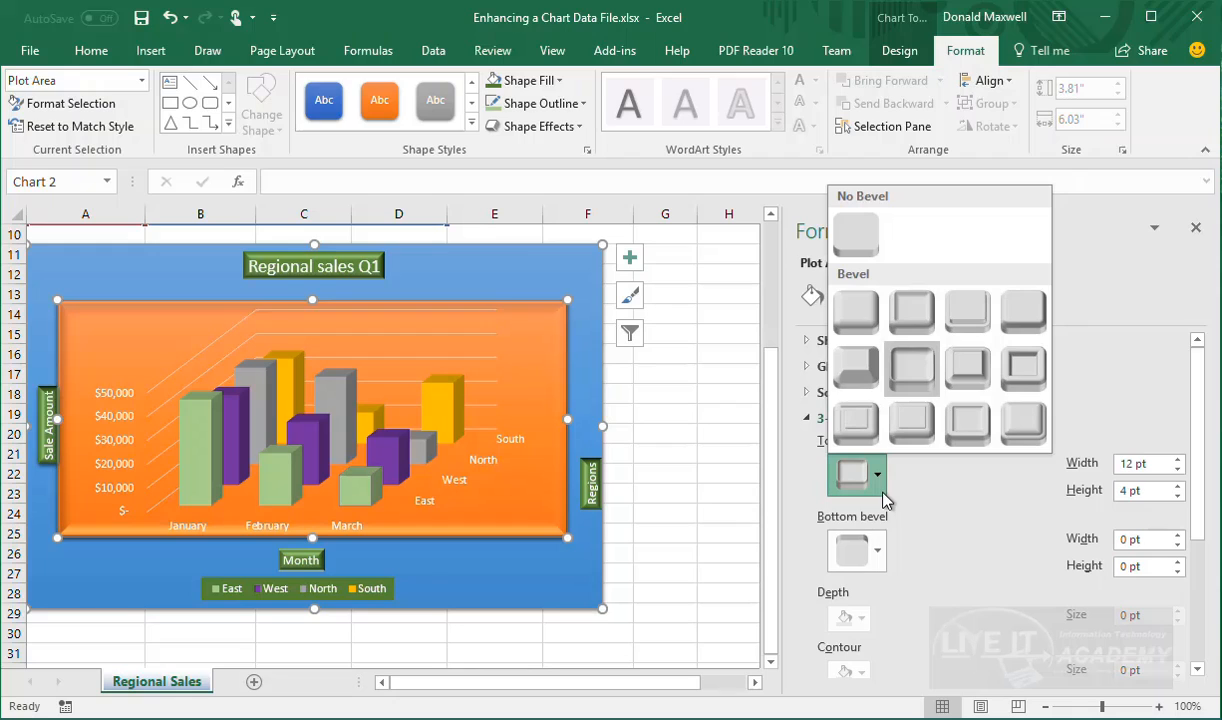
left_click(1022, 374)
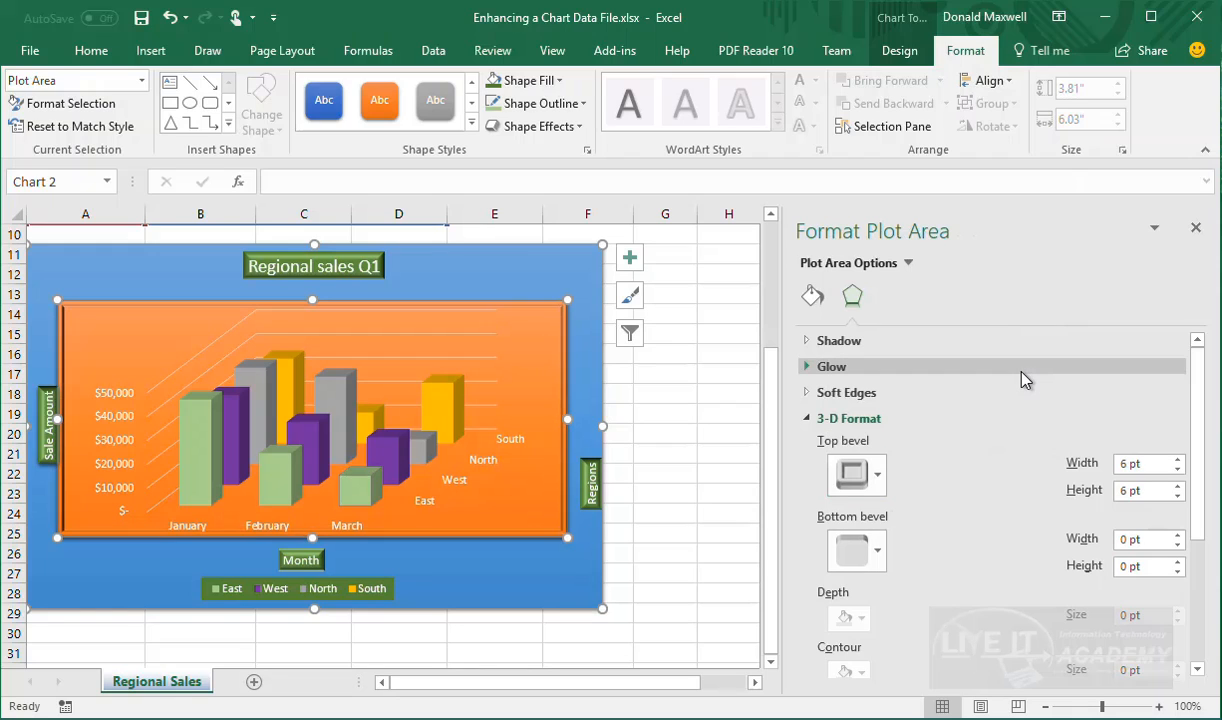
left_click(876, 476)
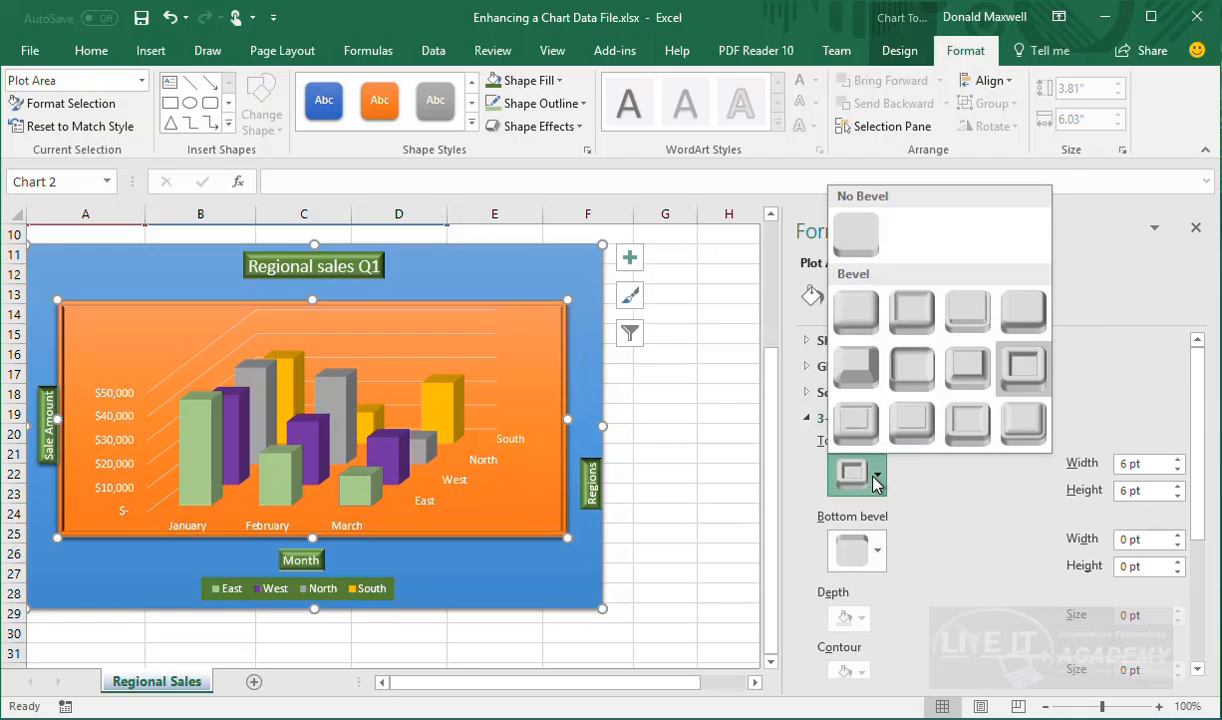
left_click(864, 327)
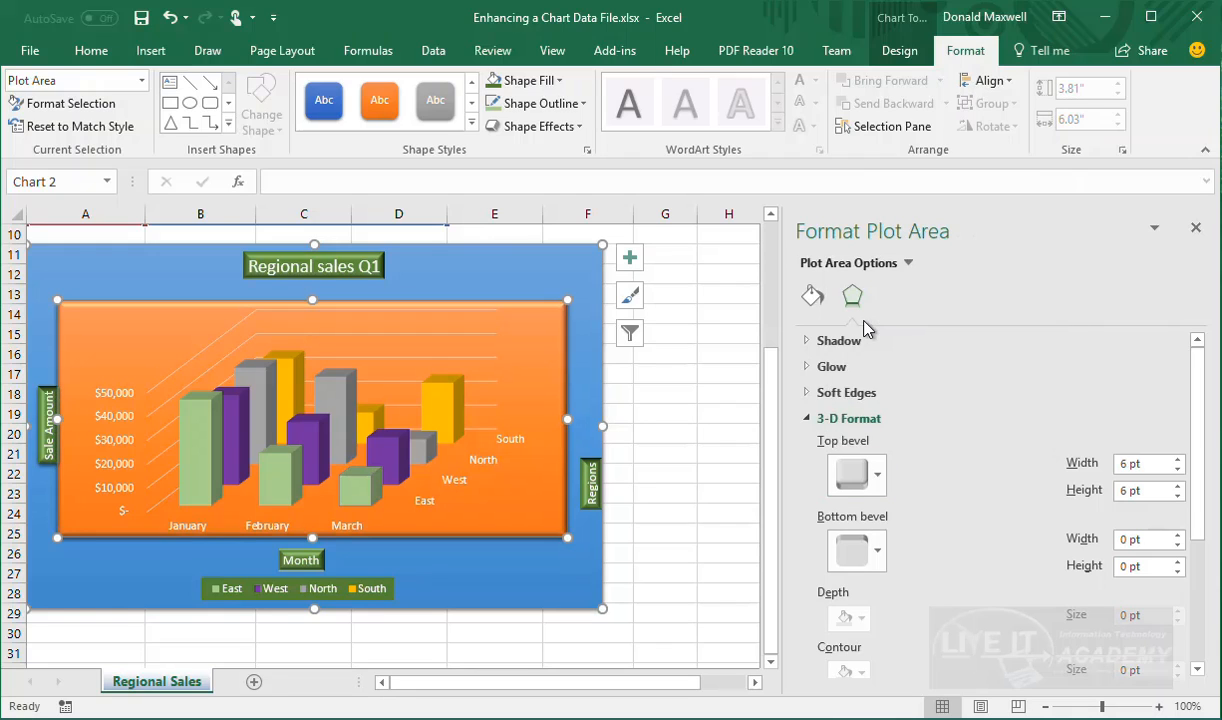
left_click(701, 611)
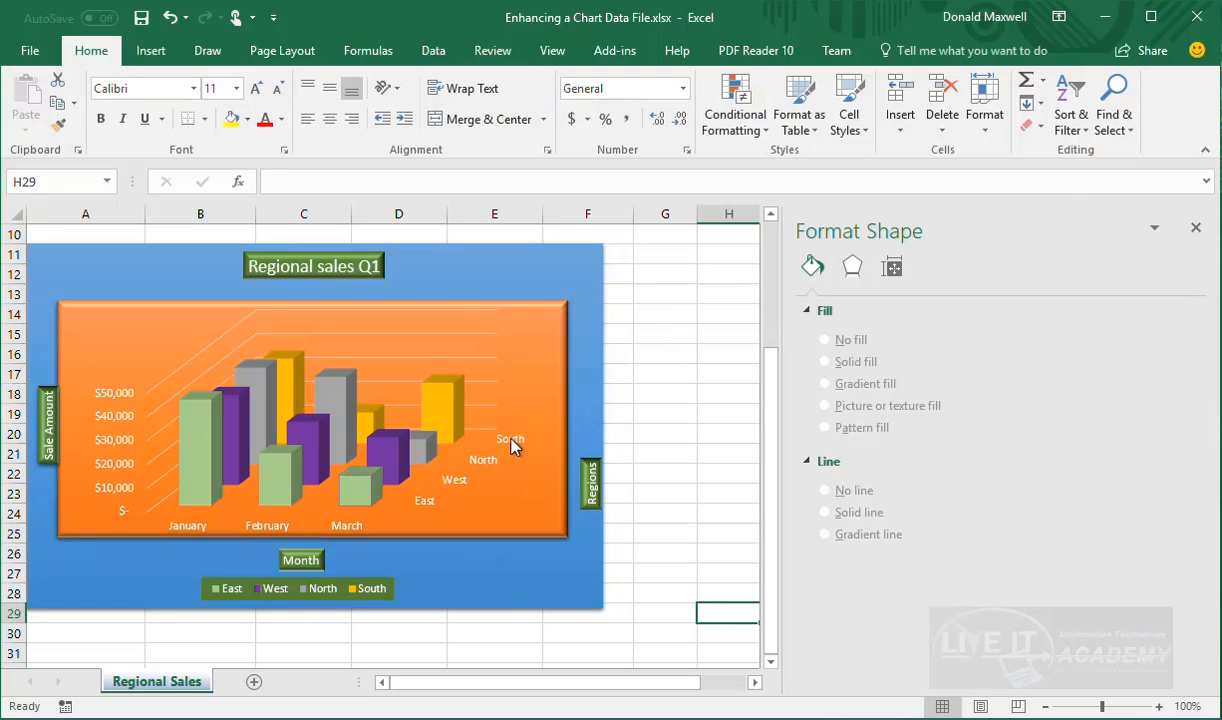
Select the value axis, depth axis, plot area, North series and chart area, then show Chart Elements
left_click(110, 404)
left_click(458, 472)
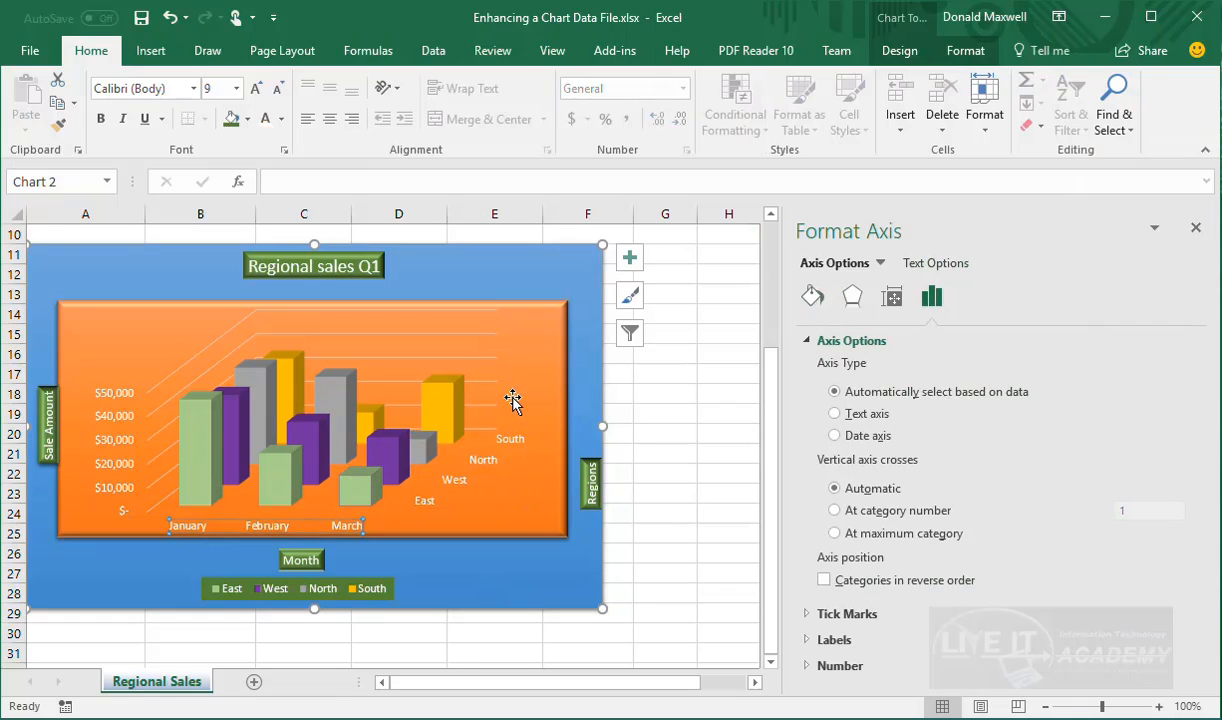
left_click(420, 461)
left_click(420, 461)
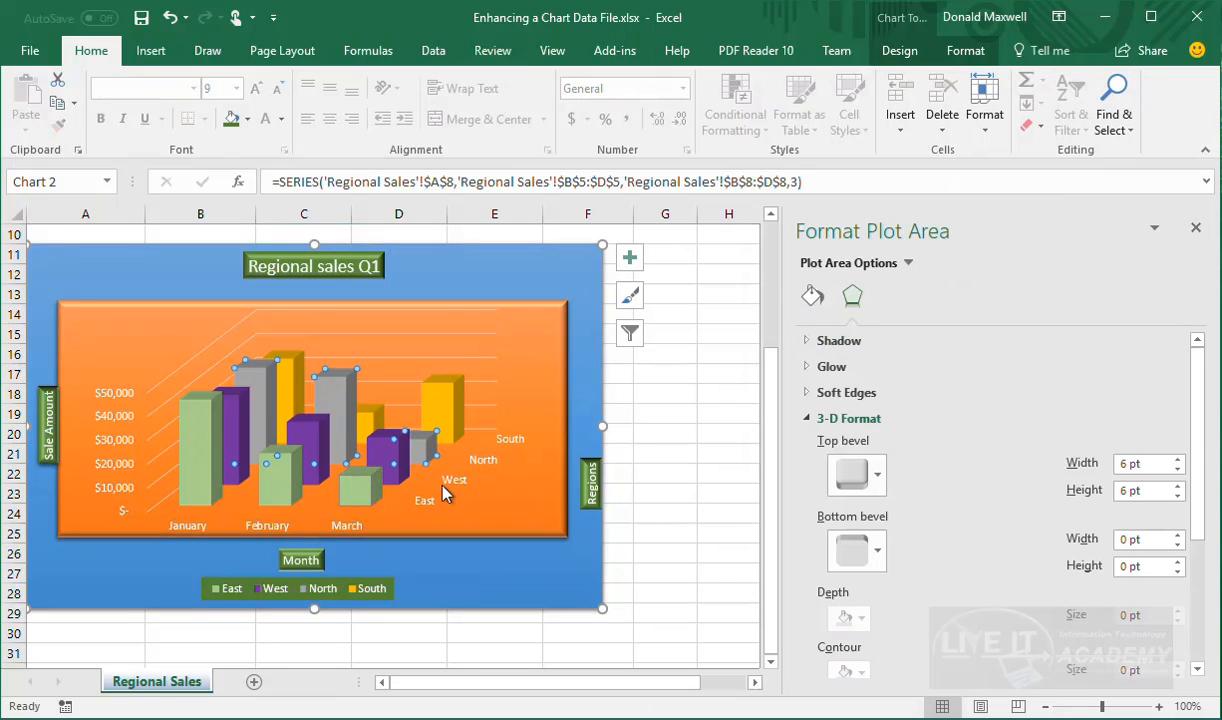
left_click(507, 593)
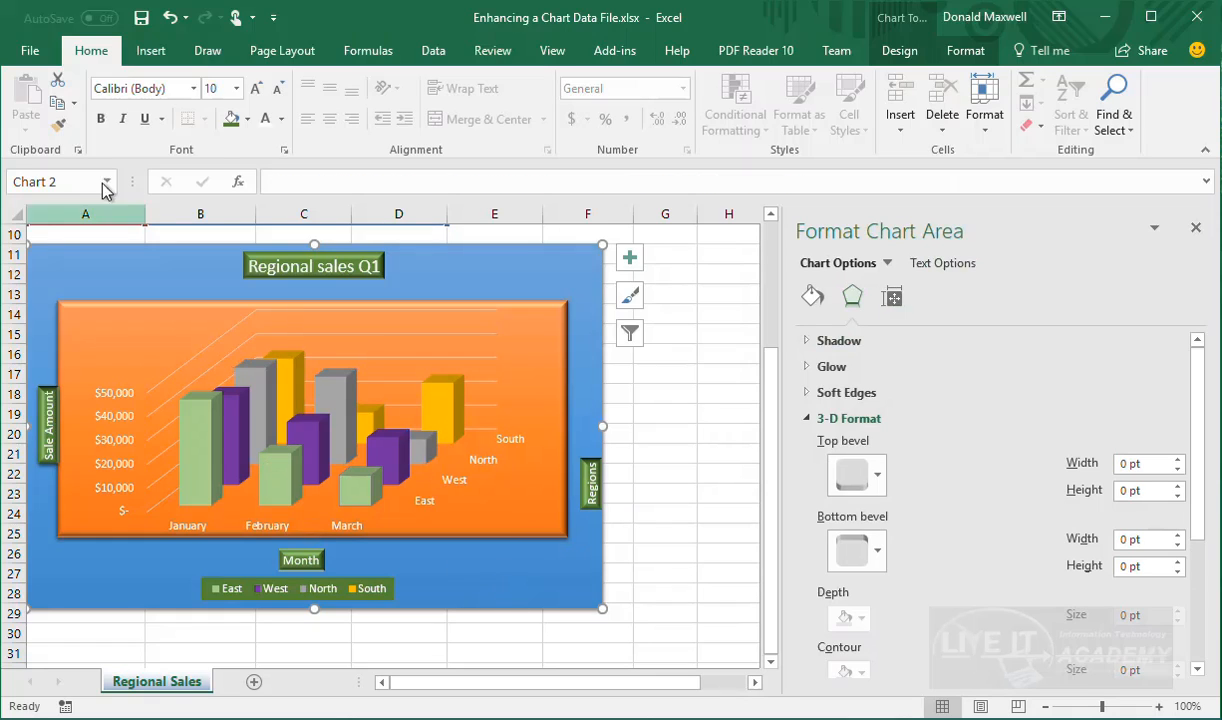
left_click(630, 259)
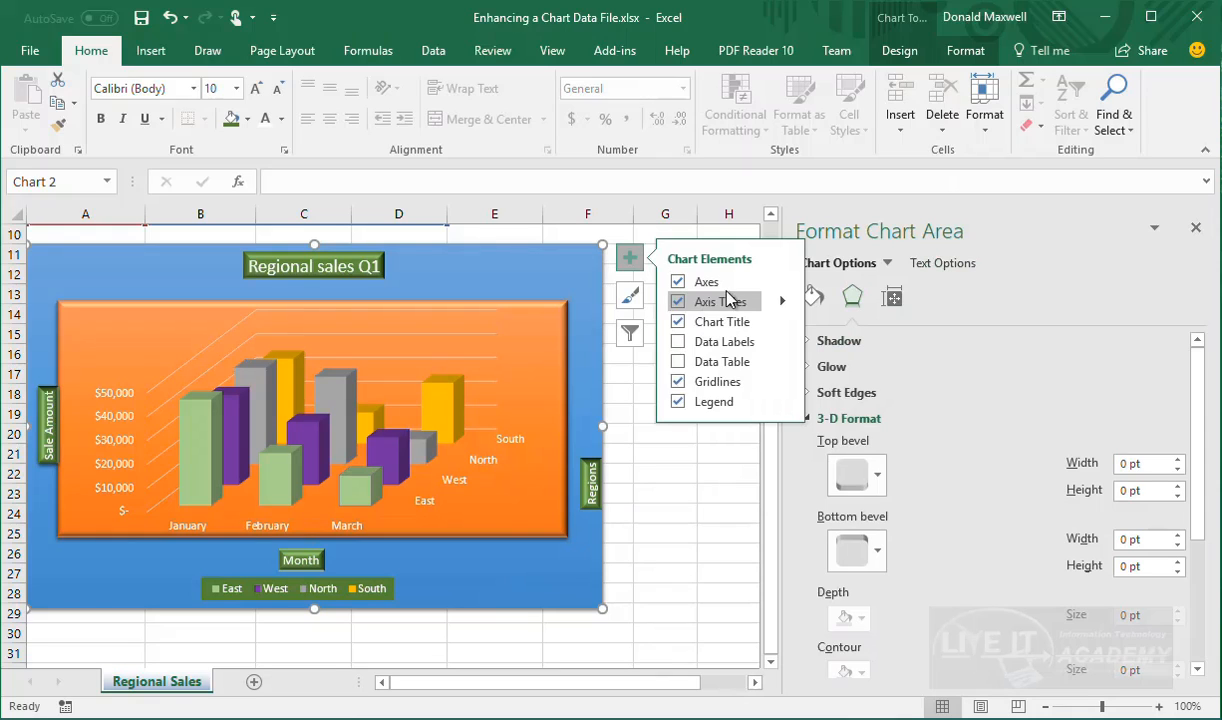
Select the Side Wall and apply a green shape style to it
left_click(965, 50)
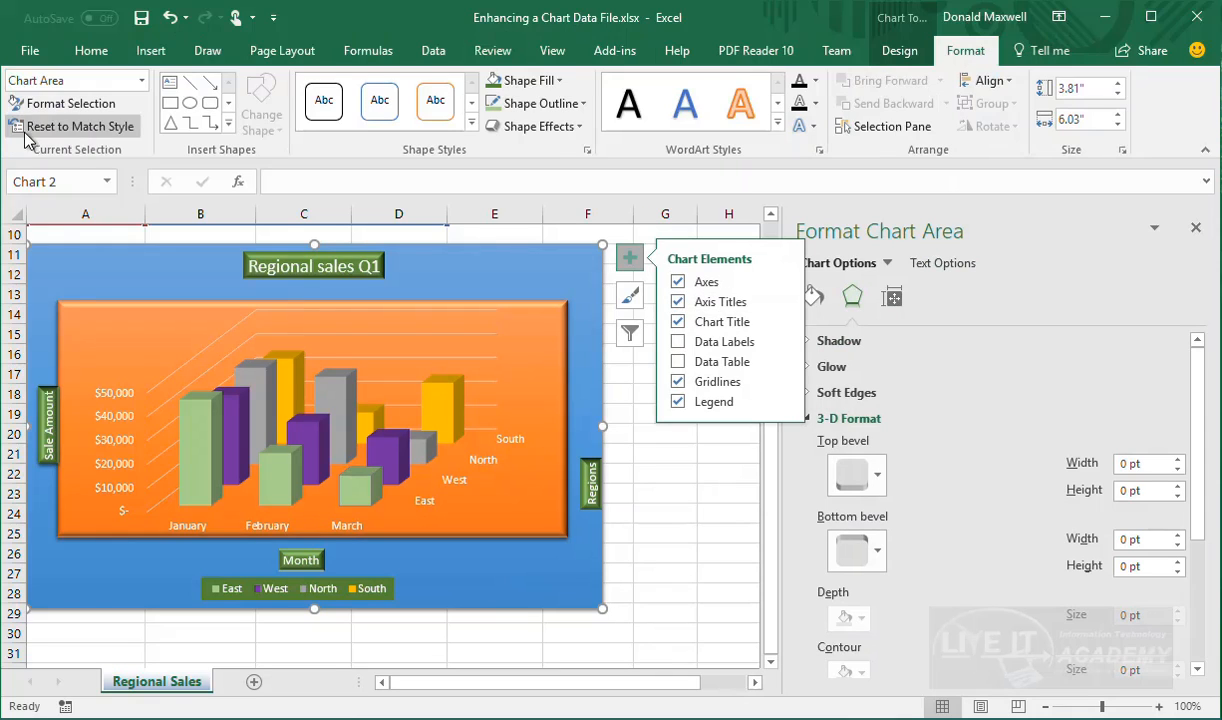
left_click(141, 80)
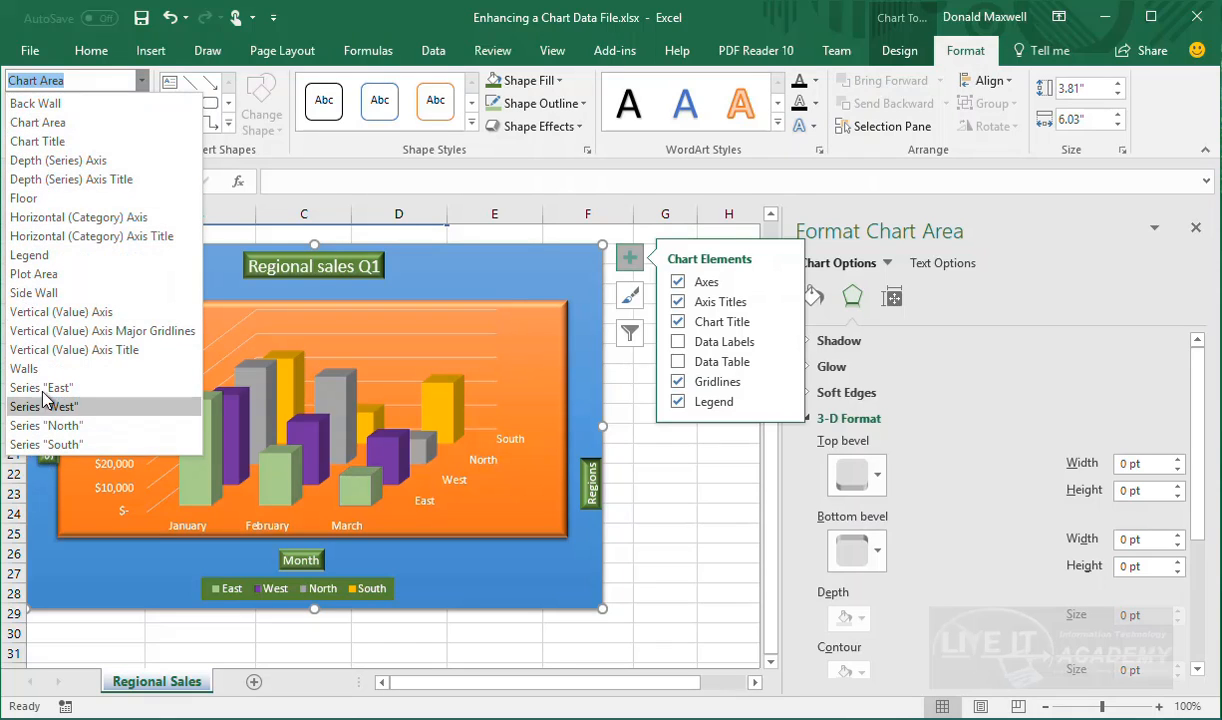
left_click(36, 293)
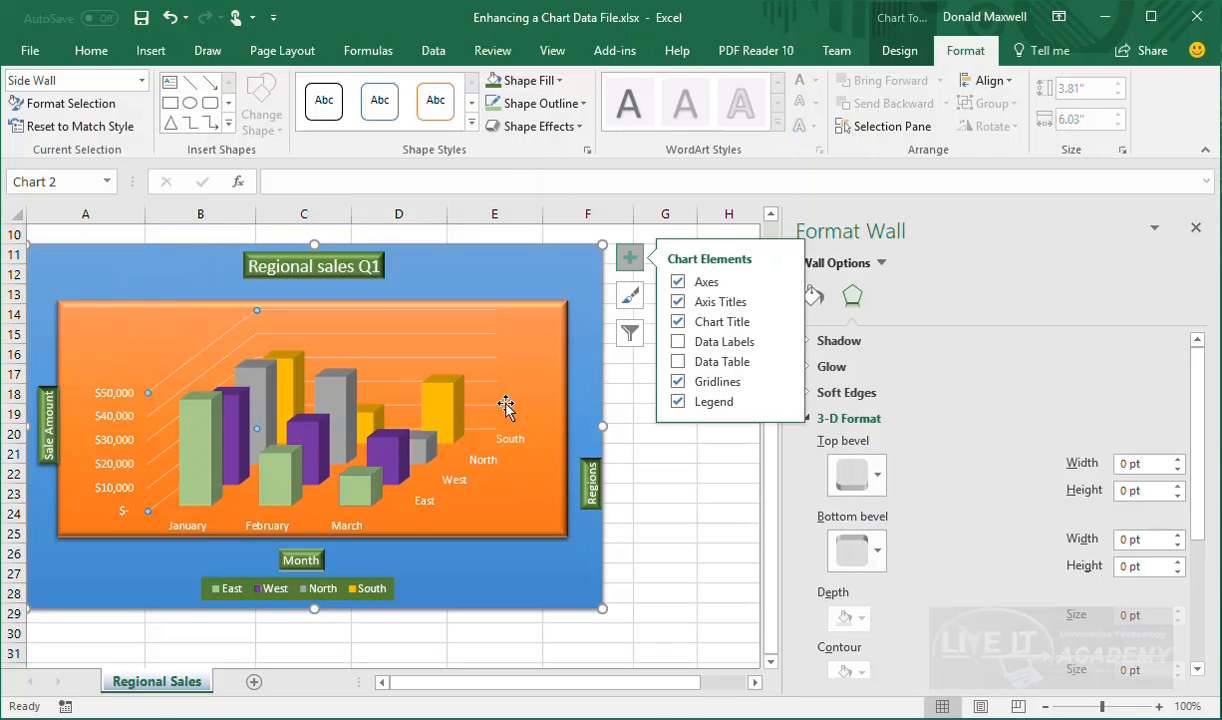
left_click(472, 124)
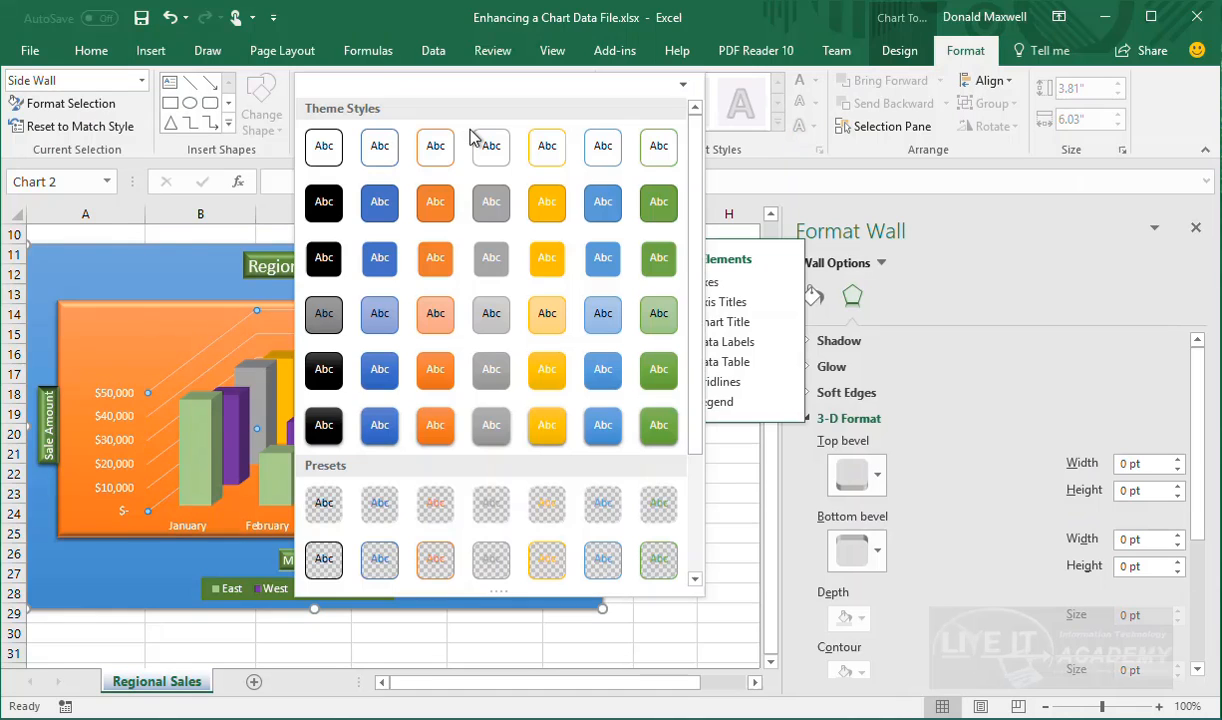
left_click(648, 423)
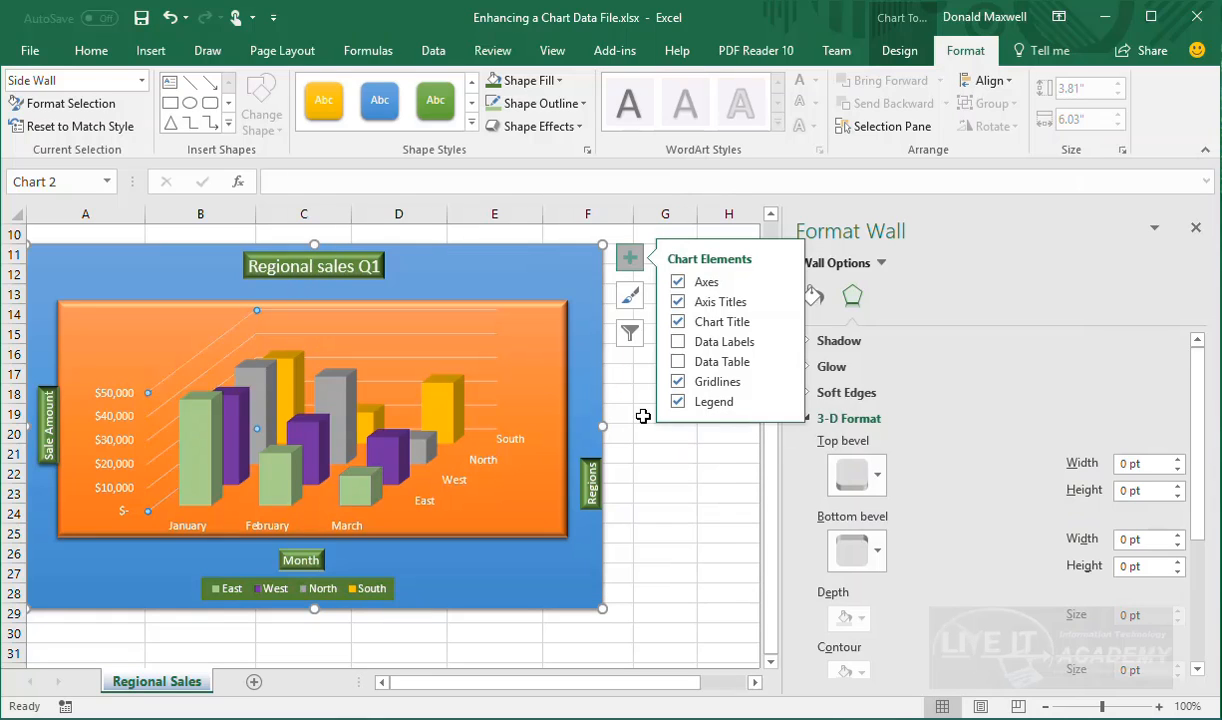
Select the Back Wall and apply a grey shape style to it
left_click(476, 350)
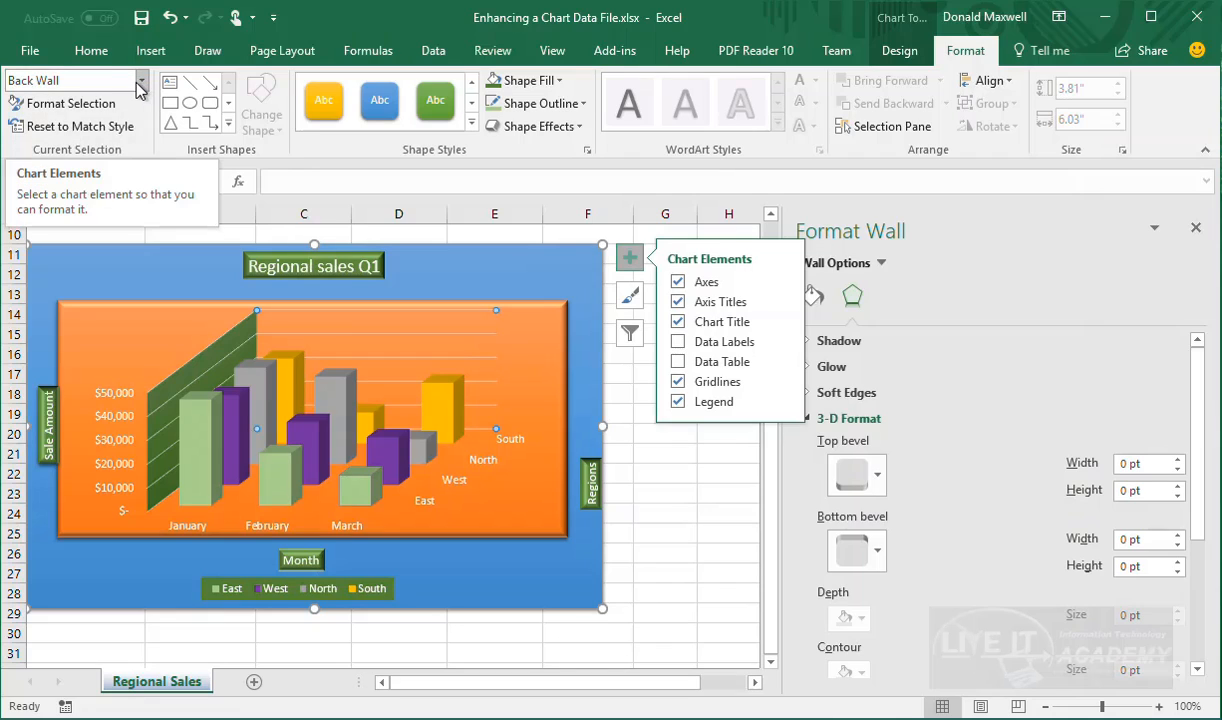
left_click(472, 124)
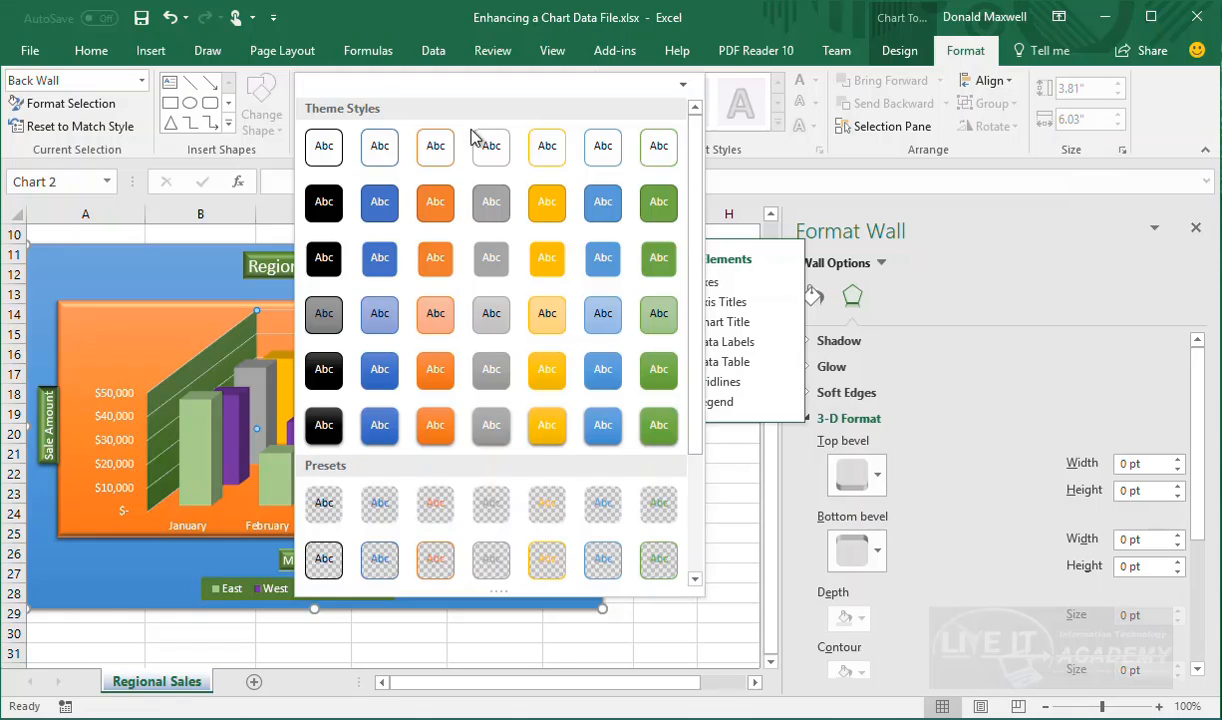
left_click(488, 433)
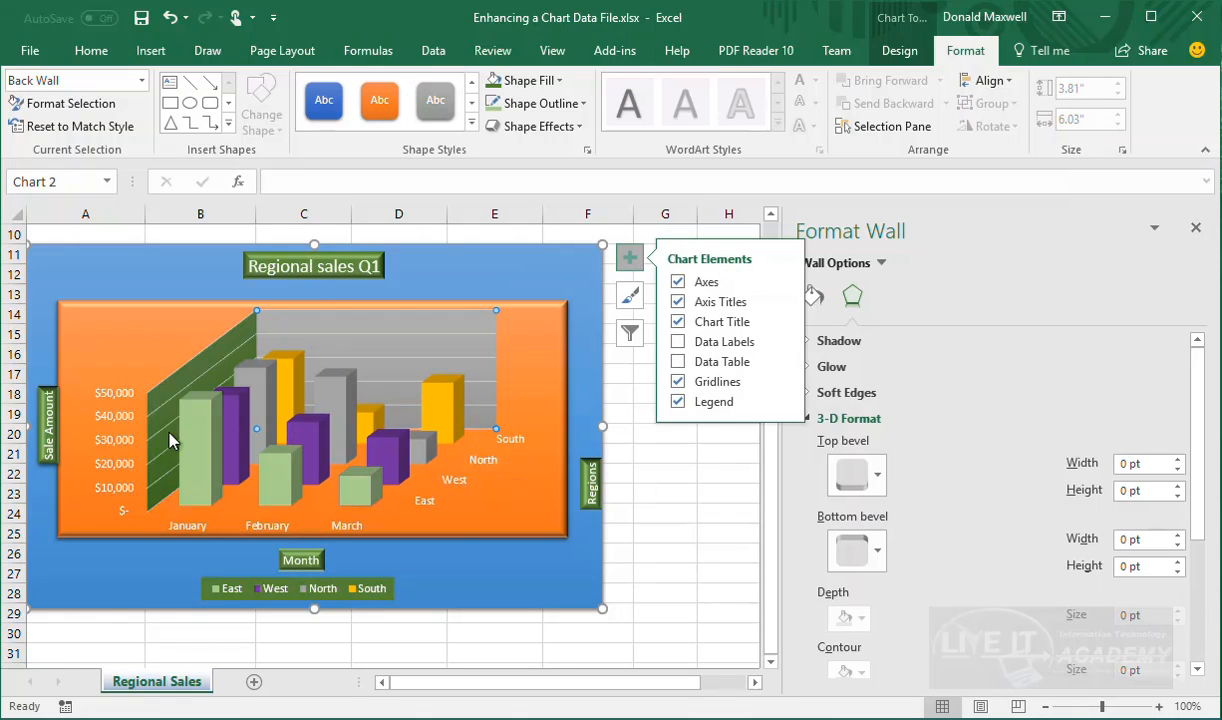
Fill the chart floor with a dark solid theme colour through Format Floor
left_click(319, 496)
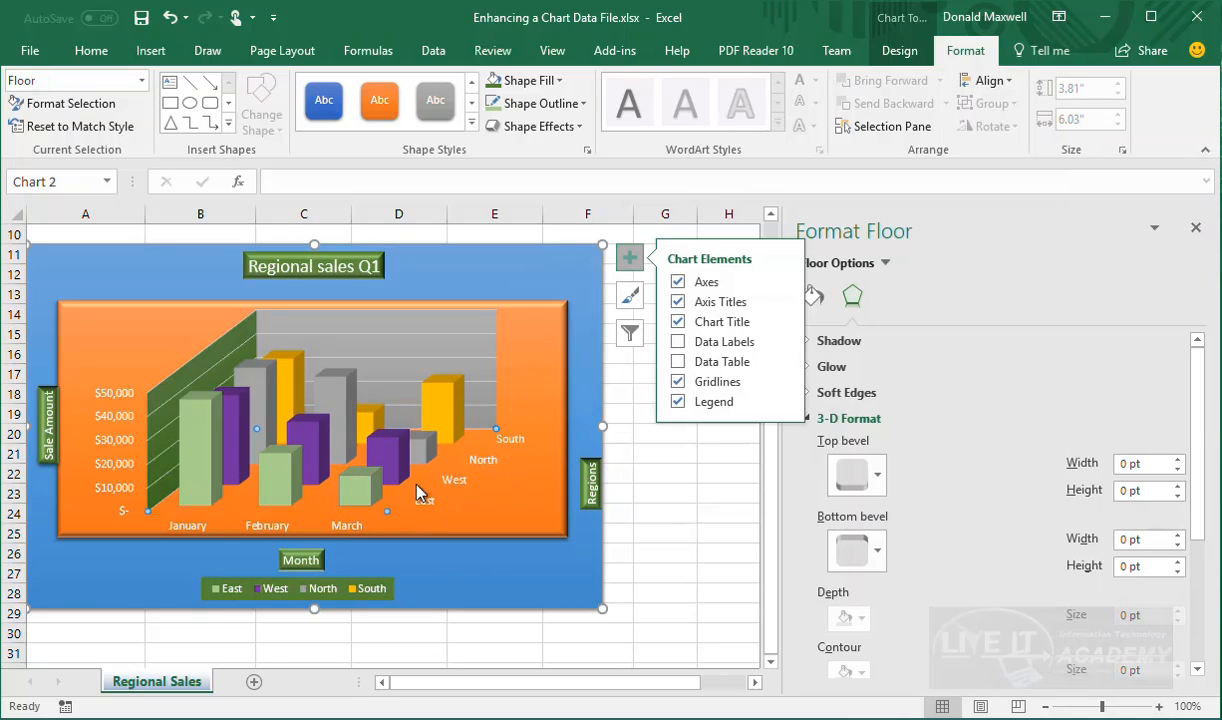
right_click(323, 506)
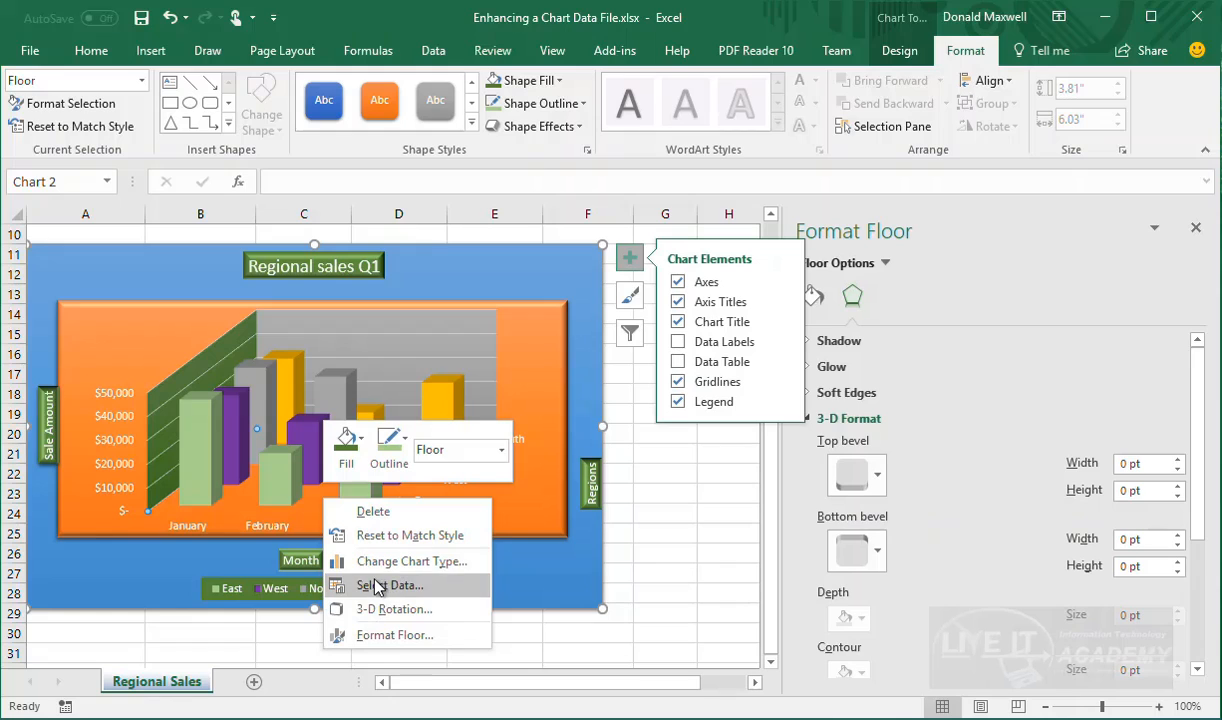
left_click(383, 636)
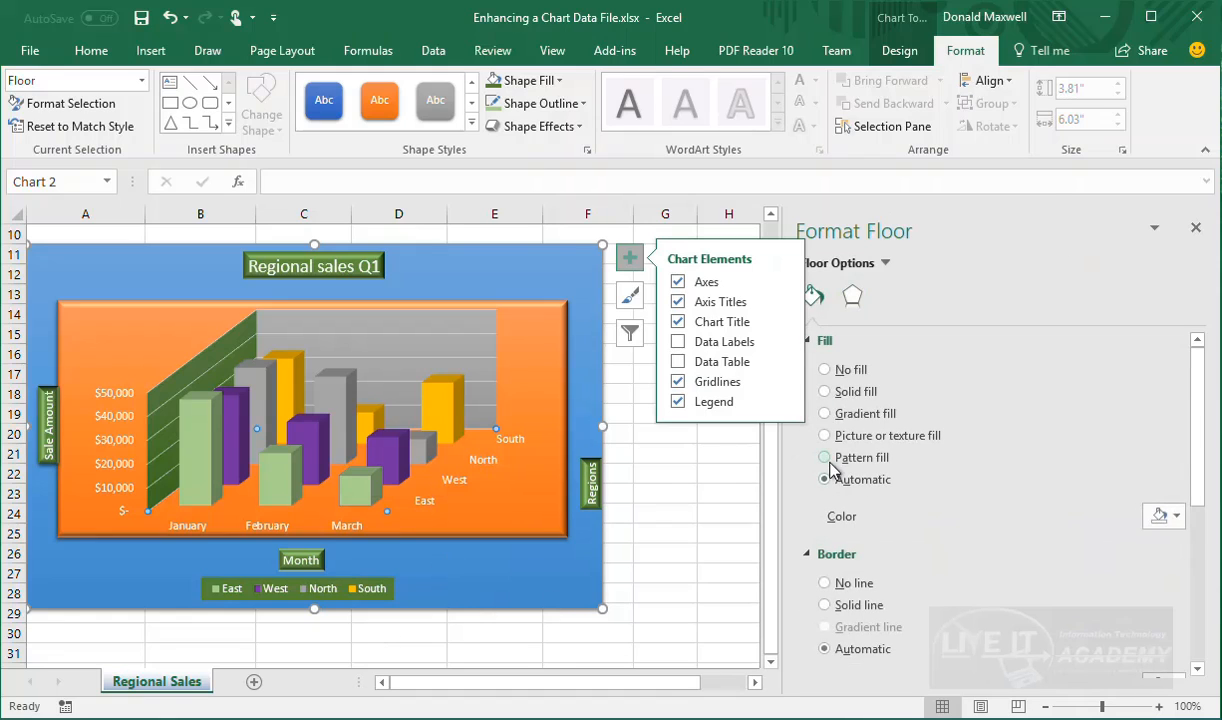
left_click(1180, 520)
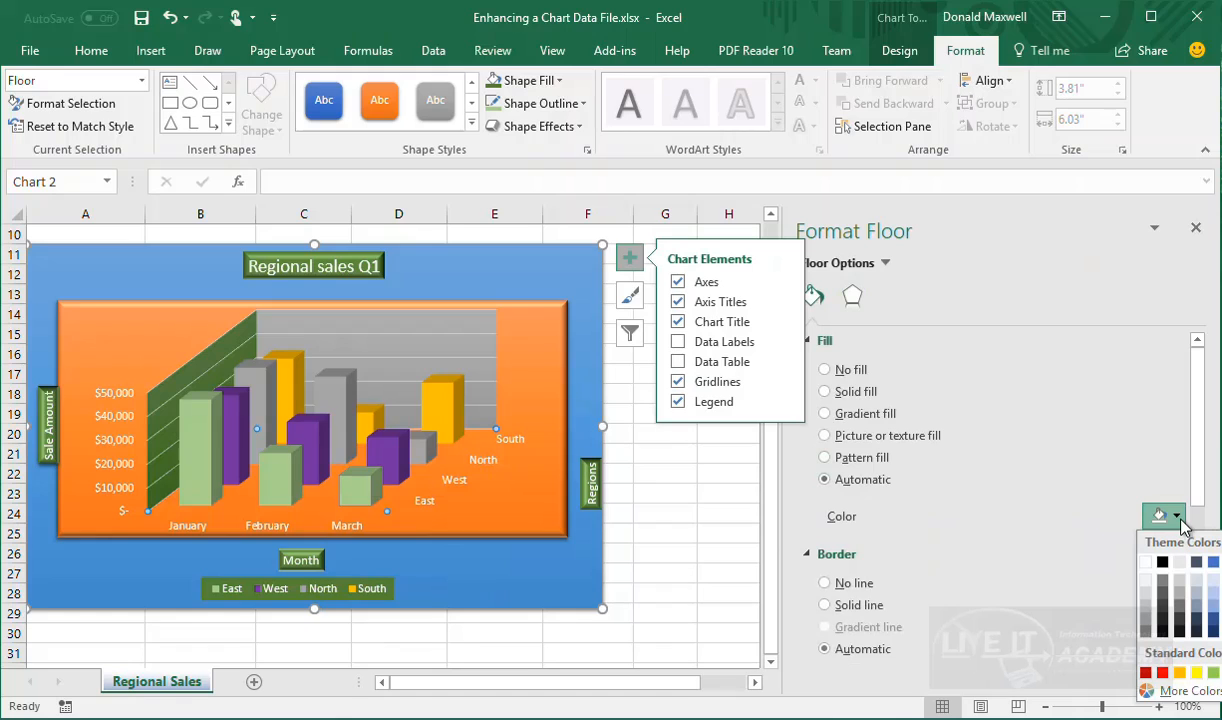
left_click(1179, 607)
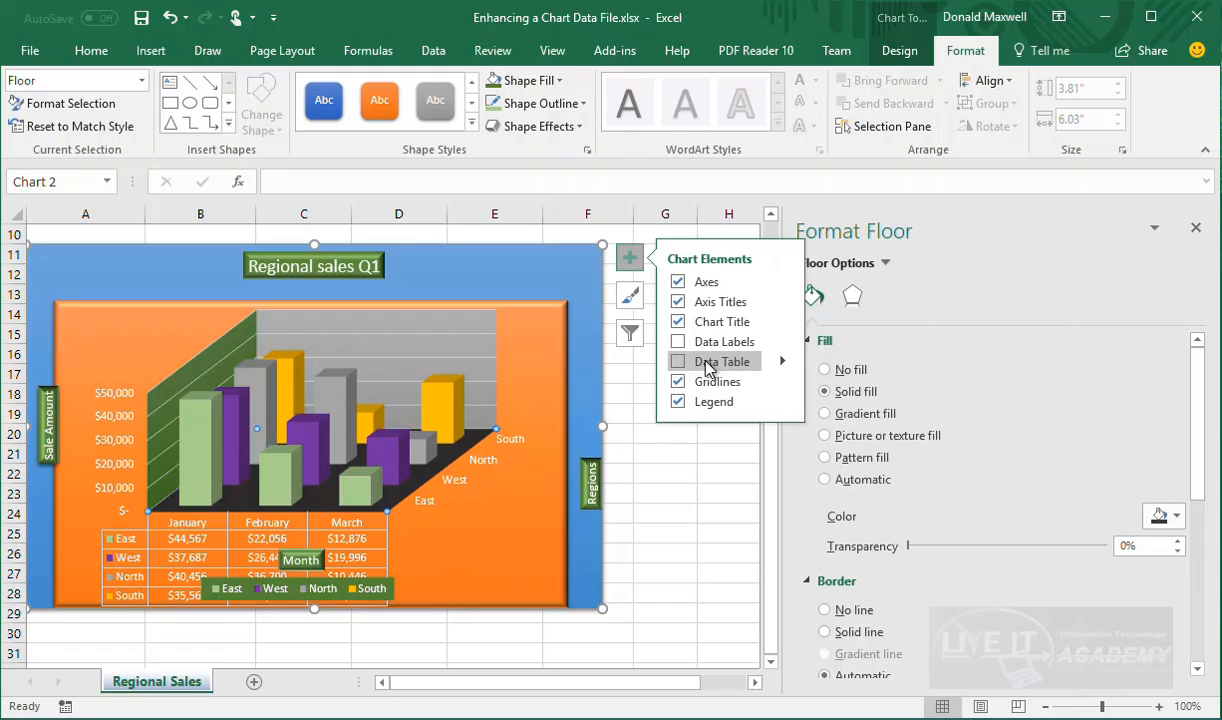
Open the Chart Elements (+) list beside the Regional sales Q1 chart
scroll(472, 275, "up", 3)
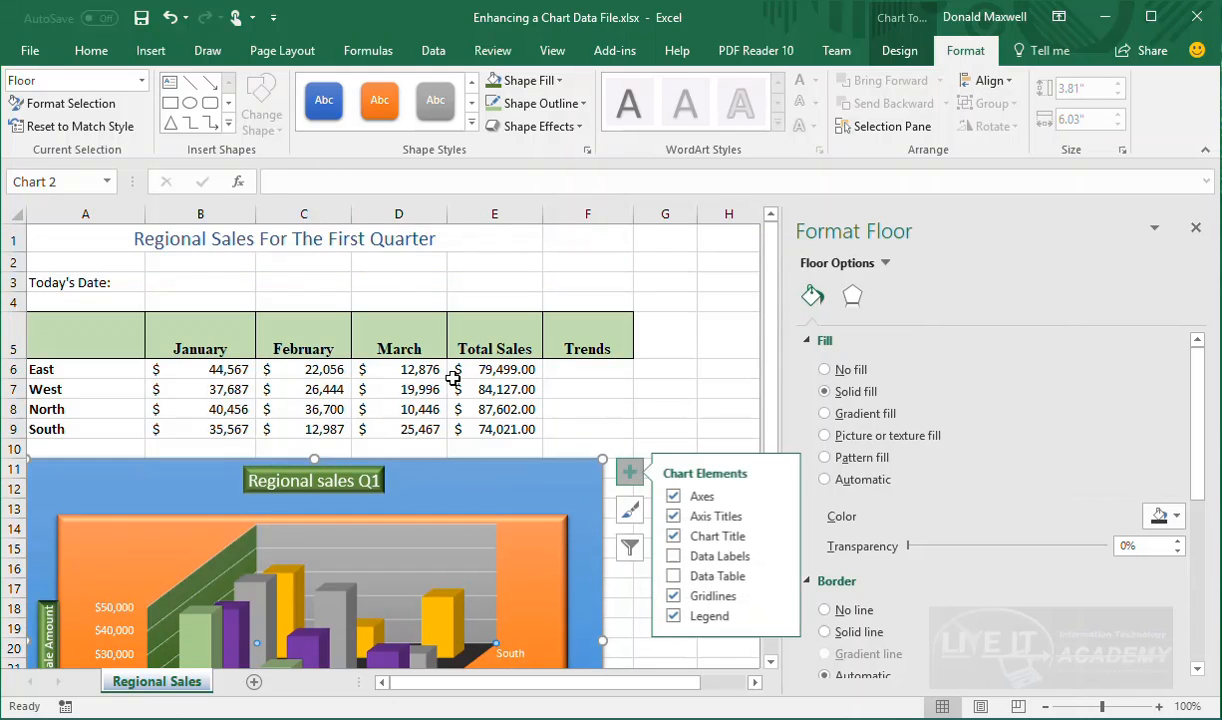
scroll(490, 565, "down", 2)
scroll(490, 565, "down", 1)
left_click(629, 258)
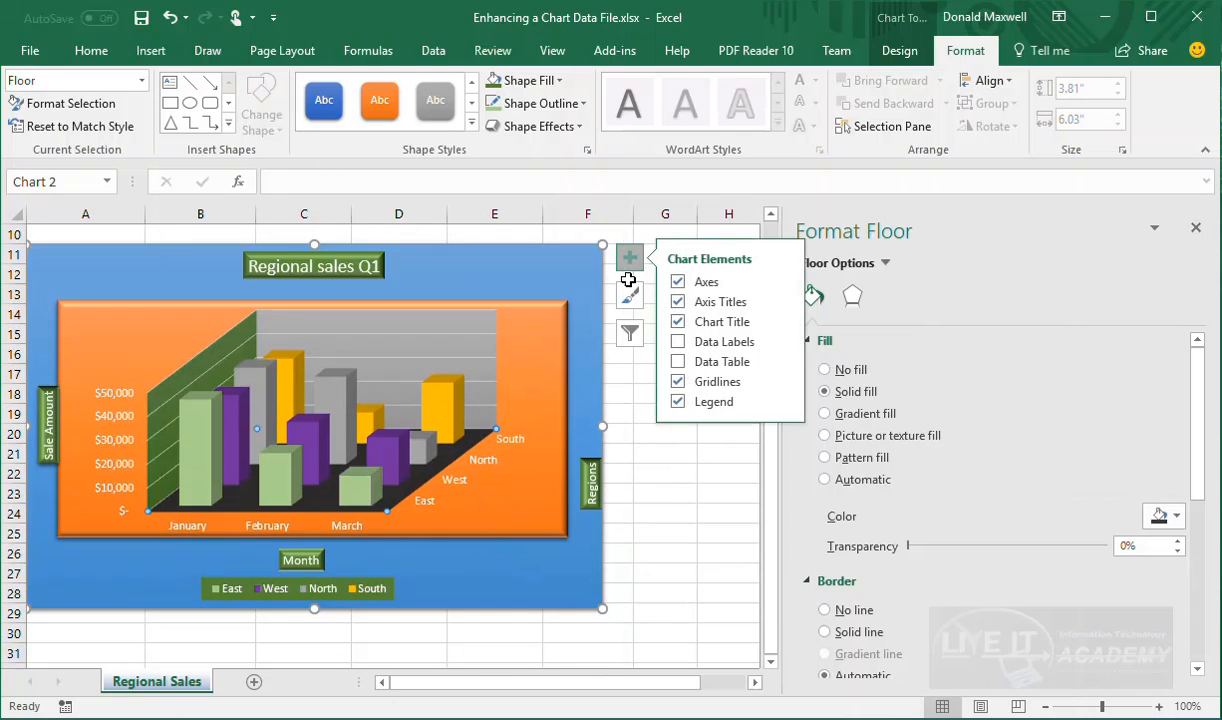
scroll(380, 530, "up", 3)
scroll(420, 500, "down", 2)
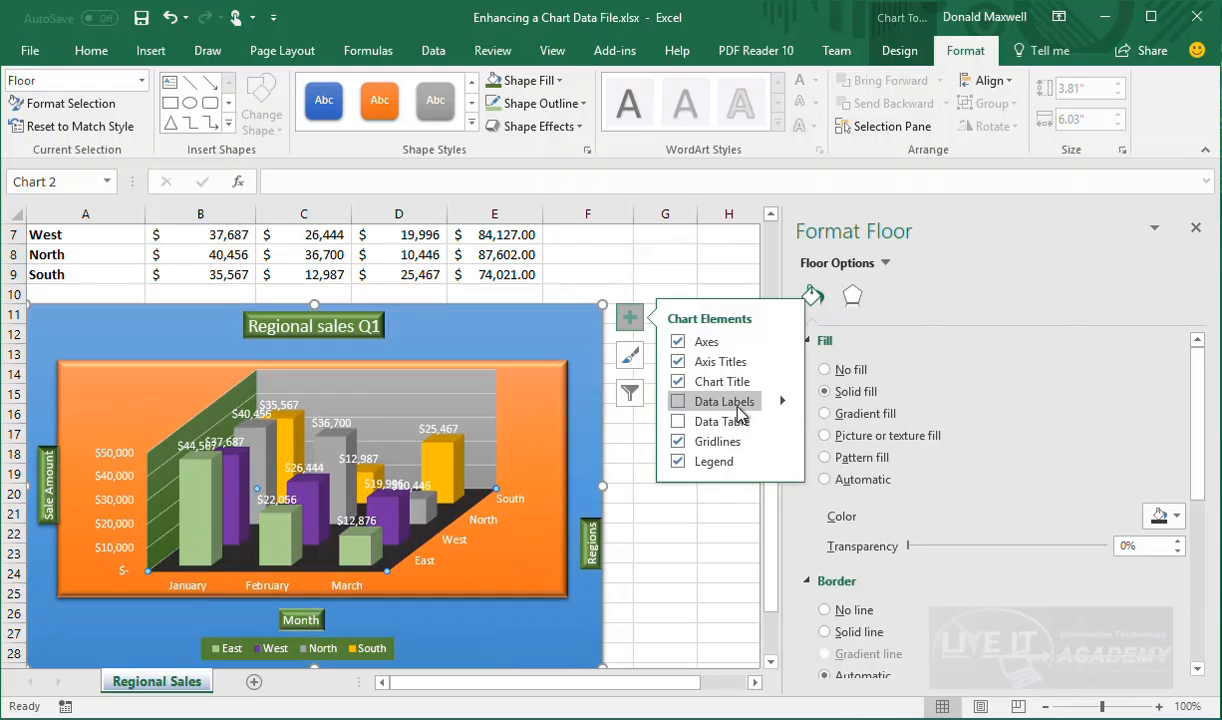
Turn on all six major, minor and depth gridlines and open Format Major Gridlines
left_click(782, 441)
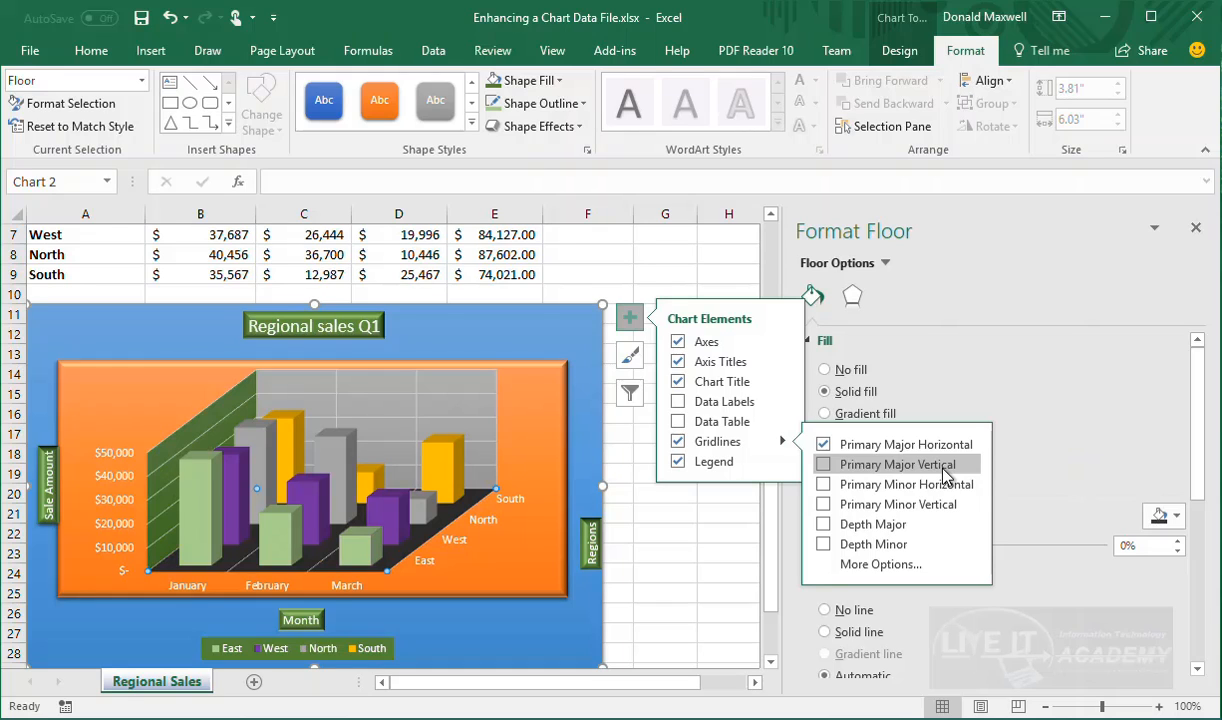
left_click(943, 467)
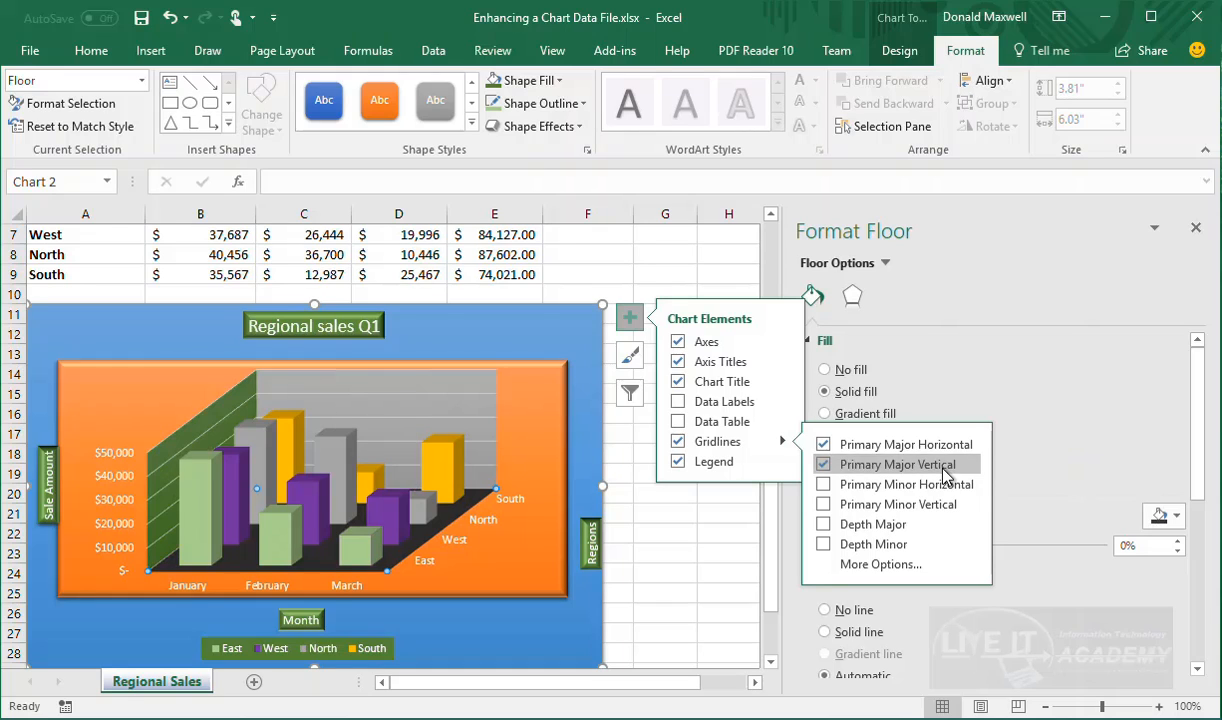
left_click(856, 497)
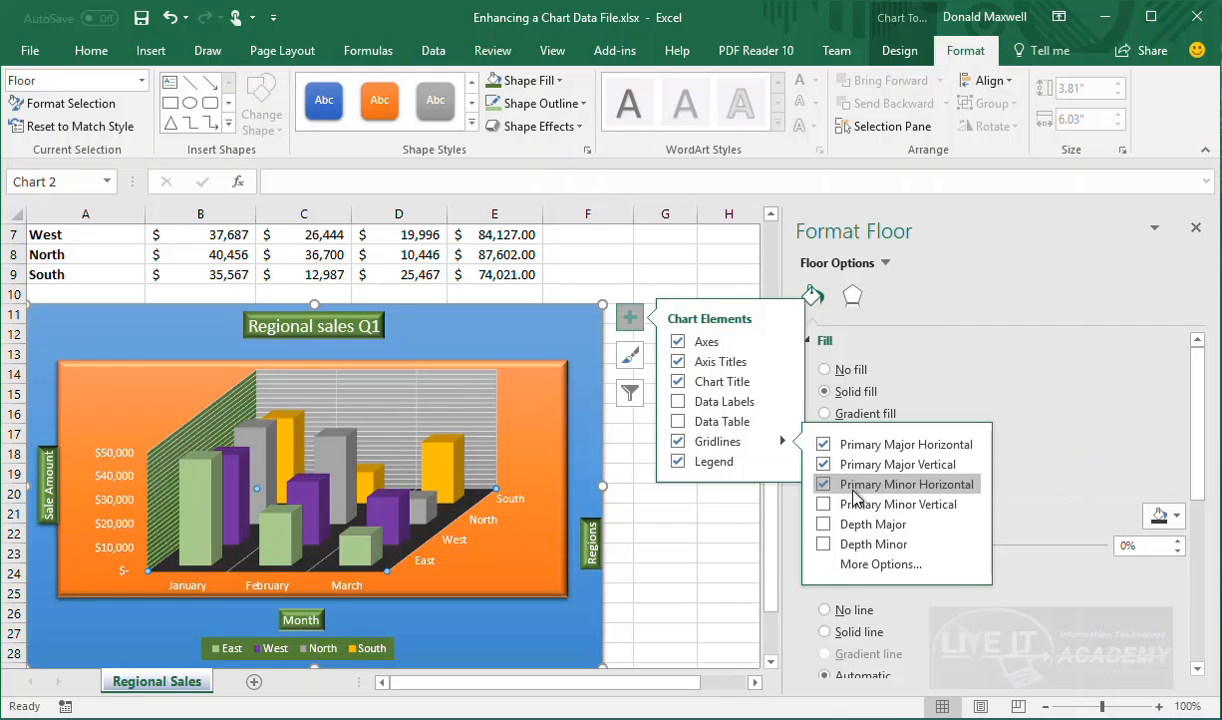
left_click(857, 506)
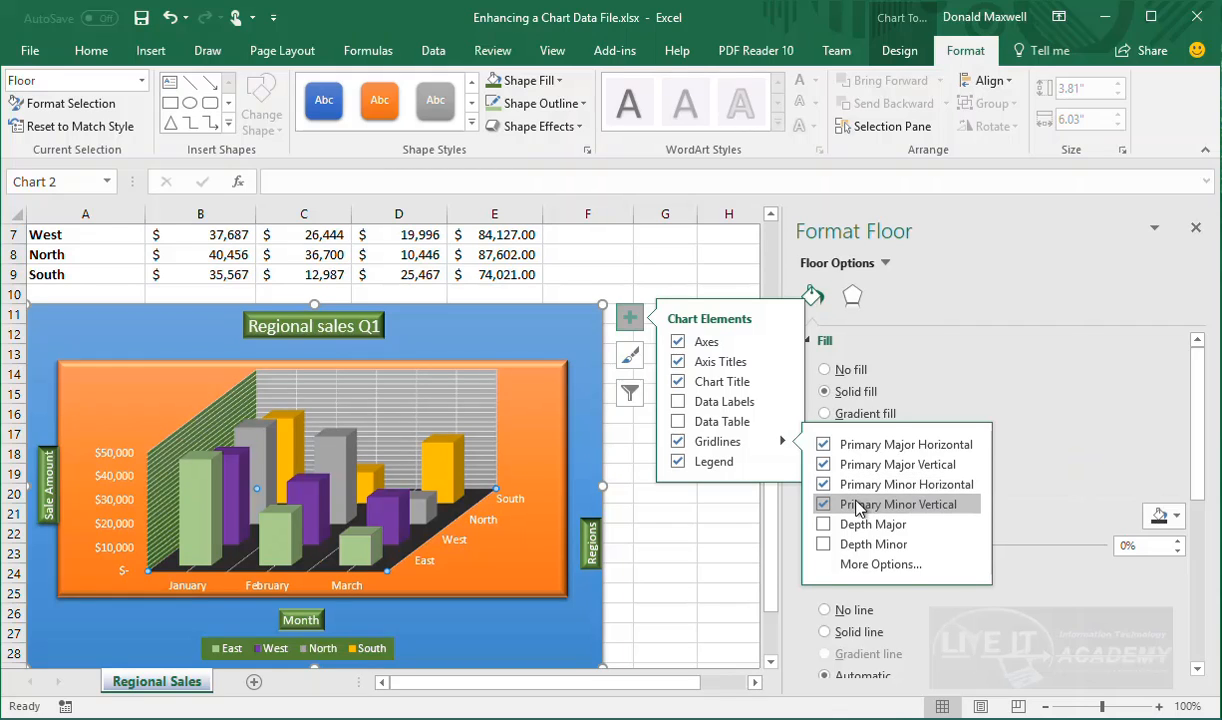
left_click(857, 523)
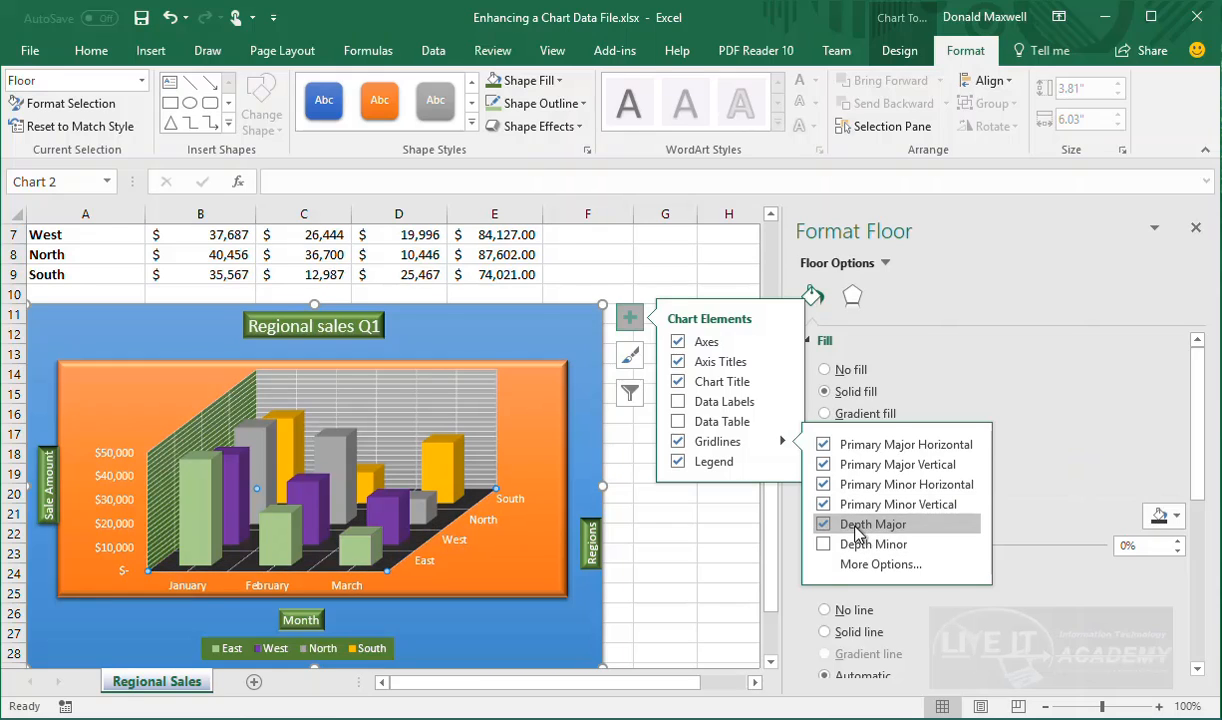
left_click(856, 543)
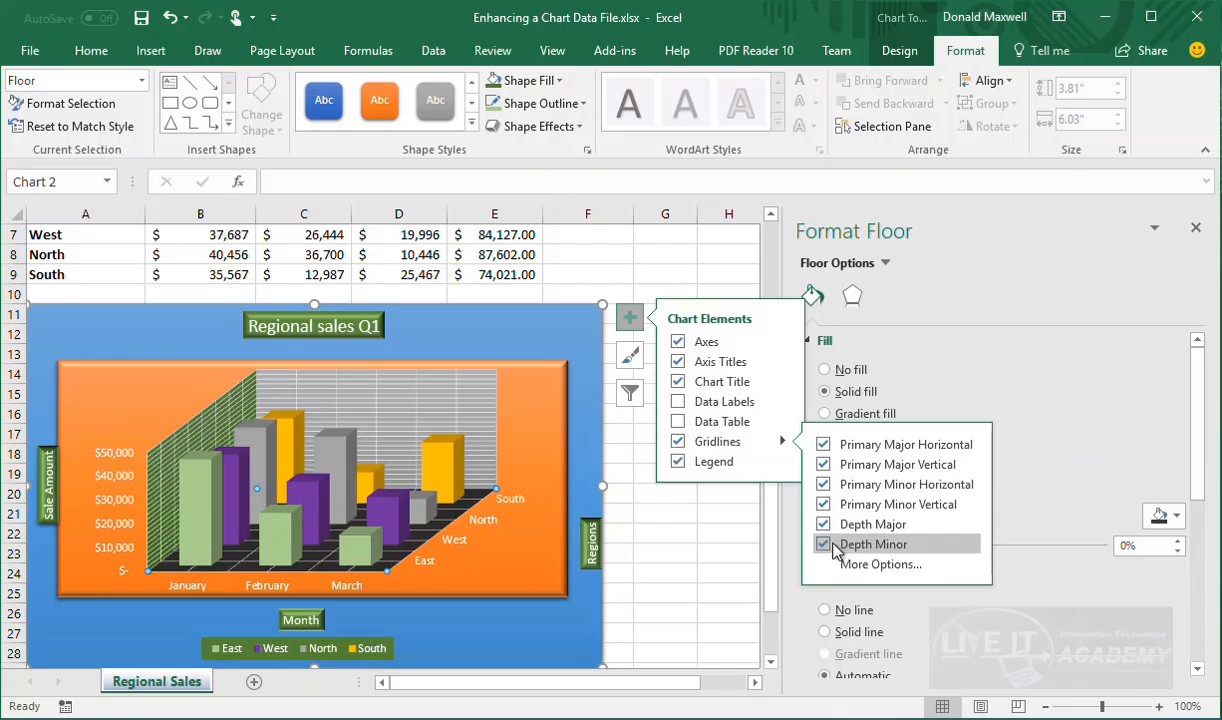
left_click(872, 564)
scroll(960, 480, "down", 2)
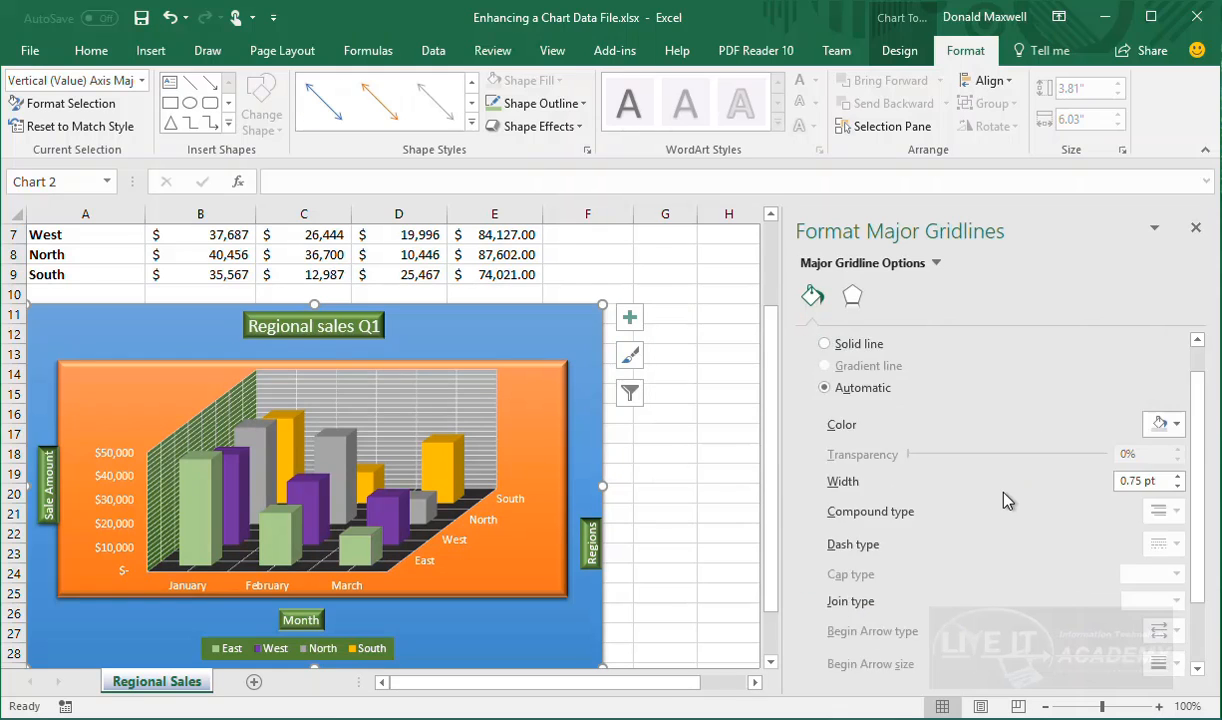
scroll(1007, 512, "up", 2)
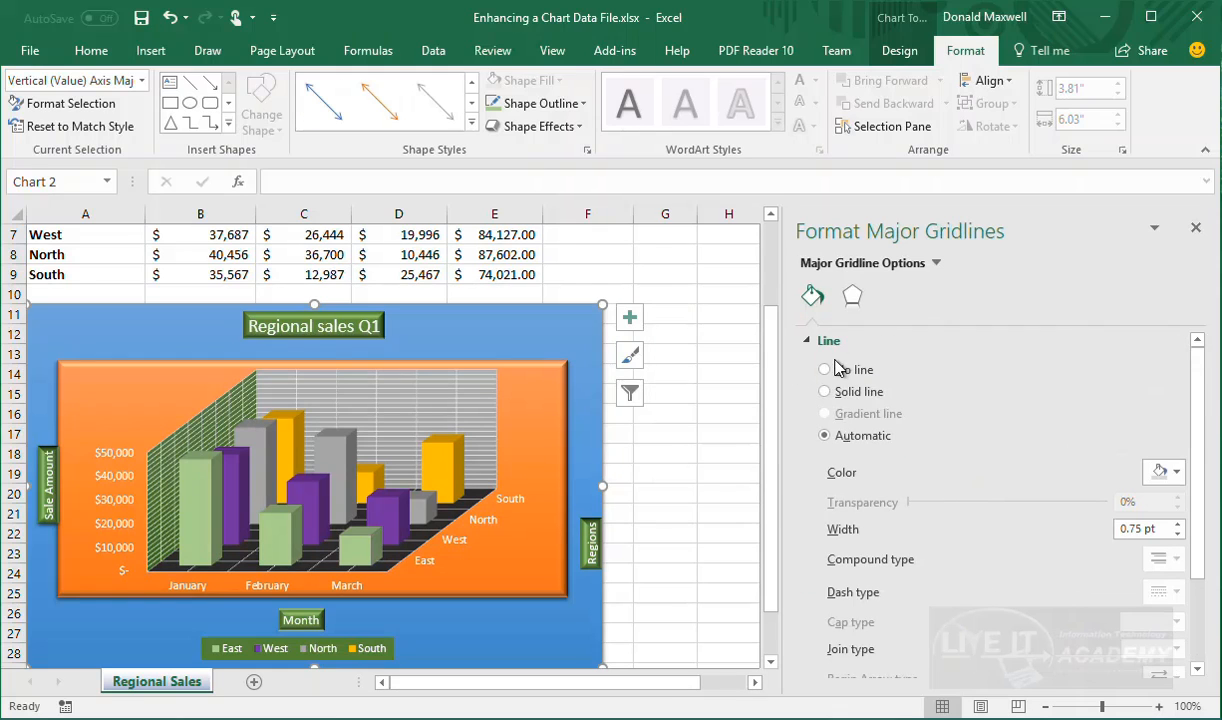
left_click(846, 294)
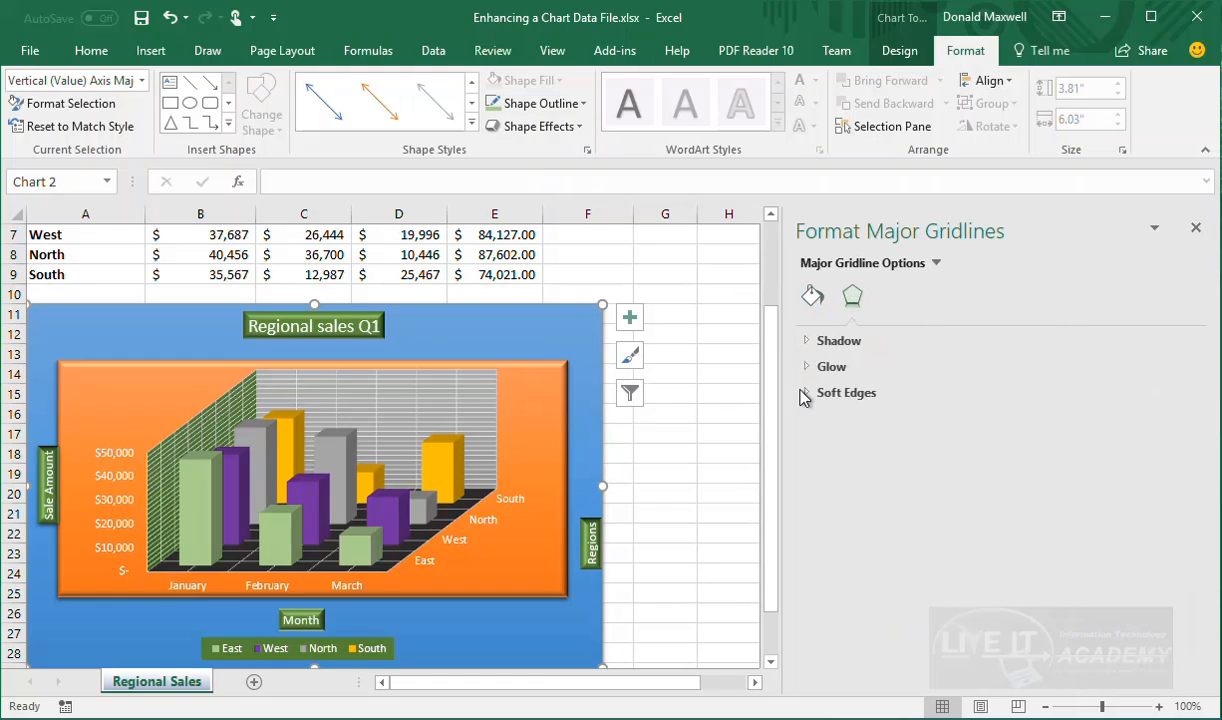
left_click(813, 295)
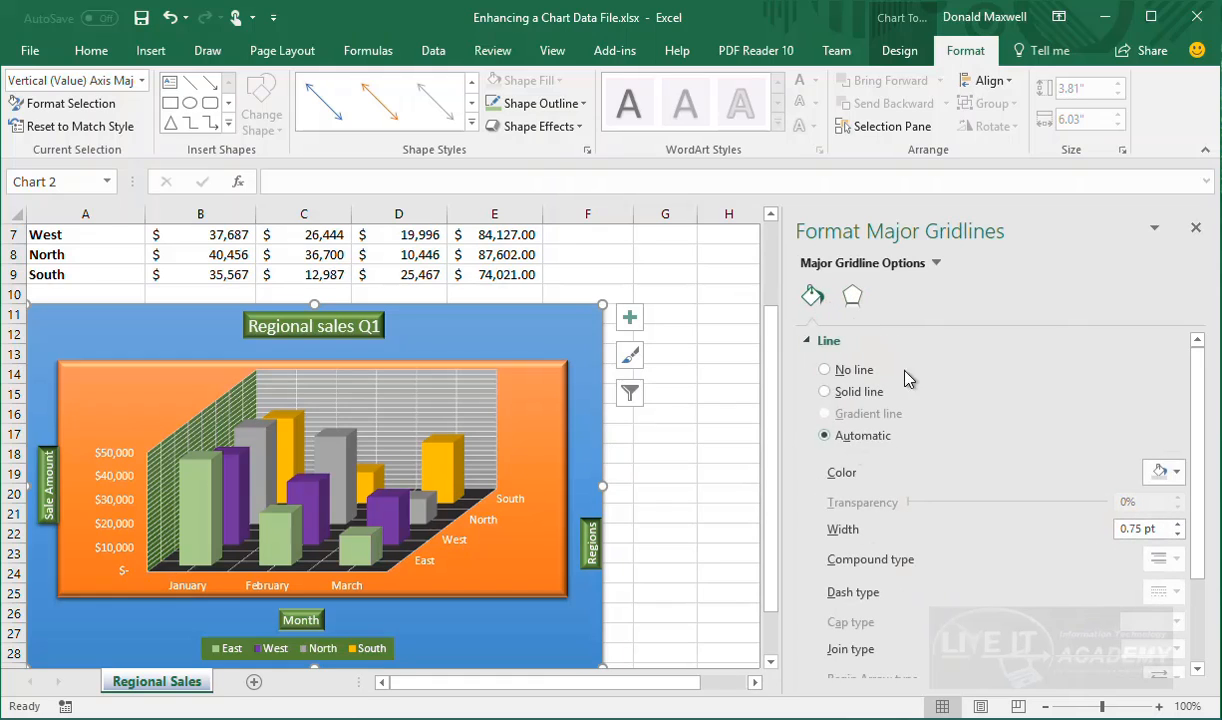
scroll(900, 560, "down", 2)
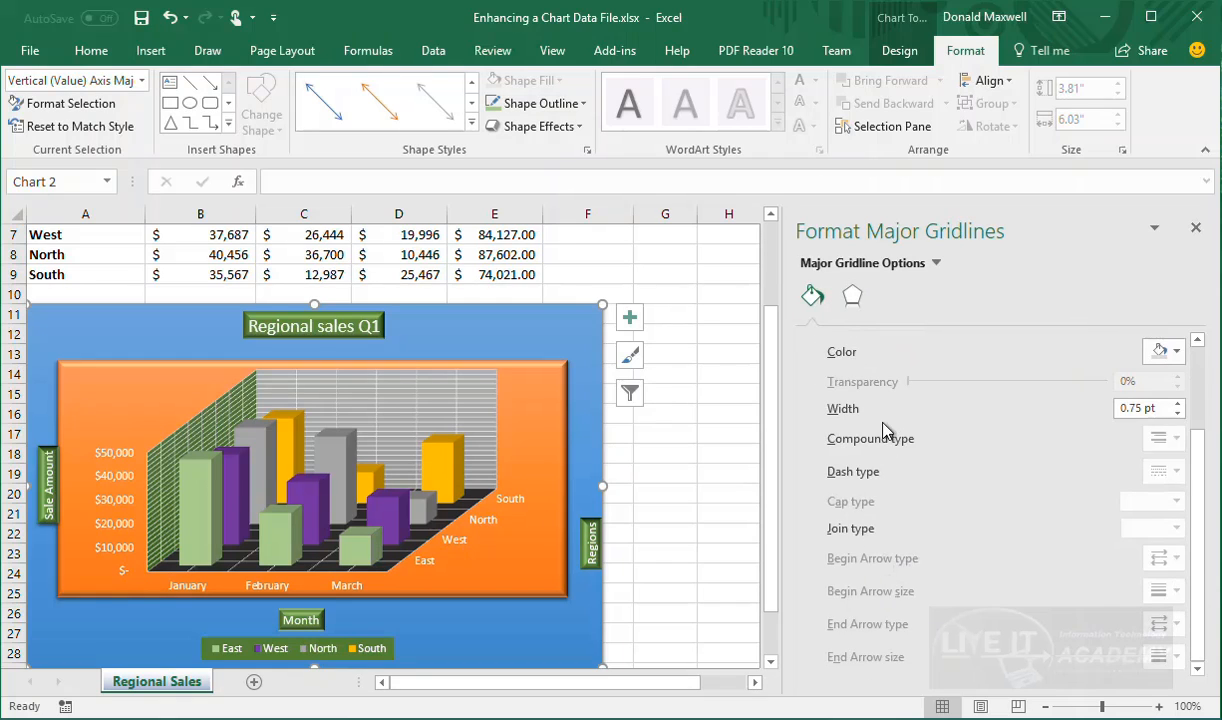
scroll(843, 405, "up", 2)
scroll(844, 473, "down", 2)
scroll(843, 503, "up", 2)
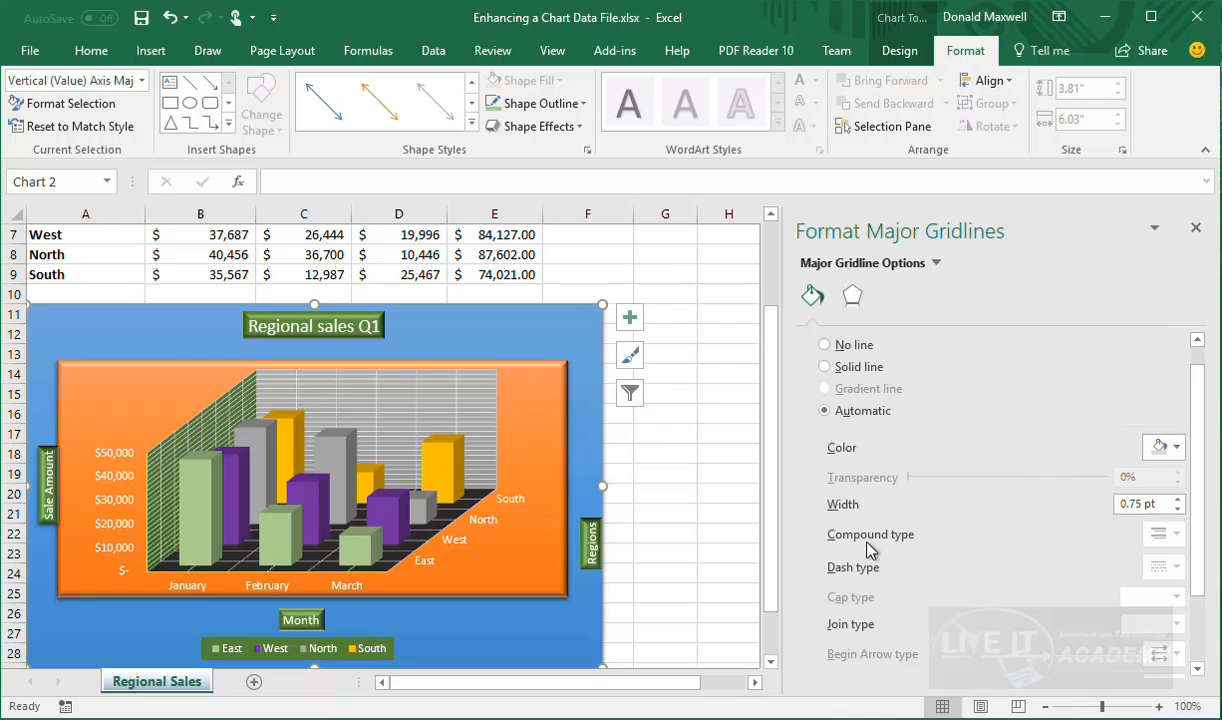
scroll(862, 593, "down", 1)
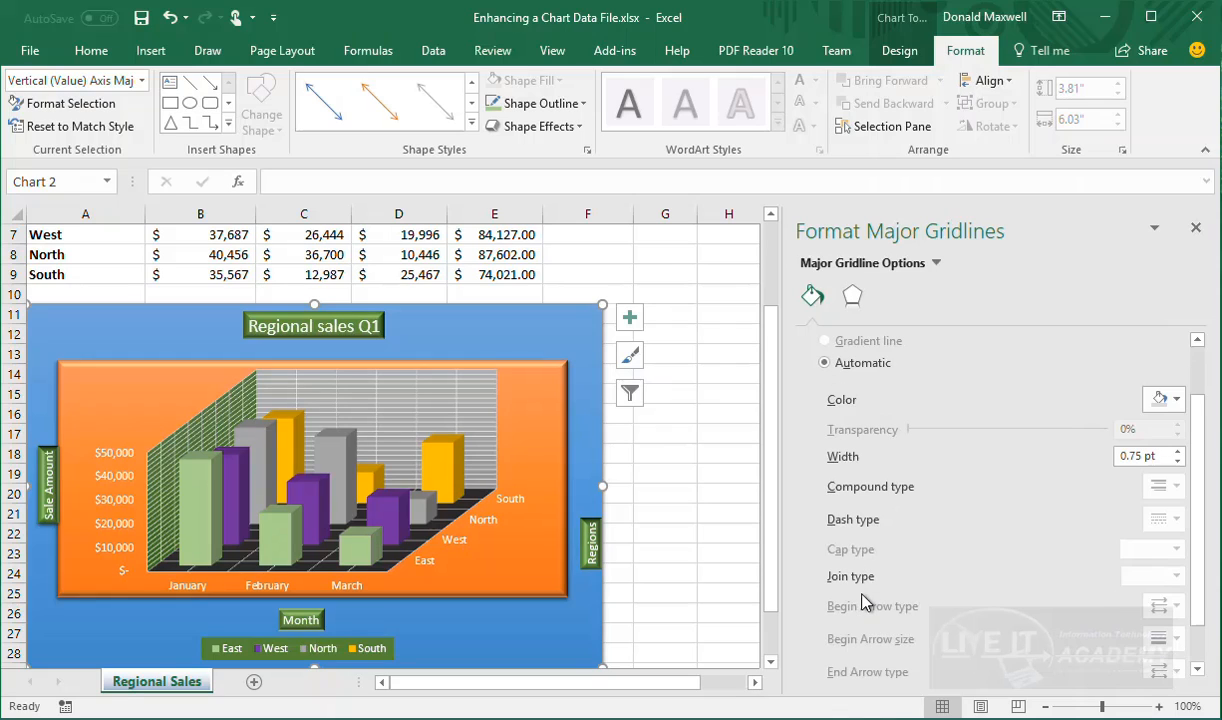
scroll(855, 591, "down", 1)
scroll(855, 591, "up", 3)
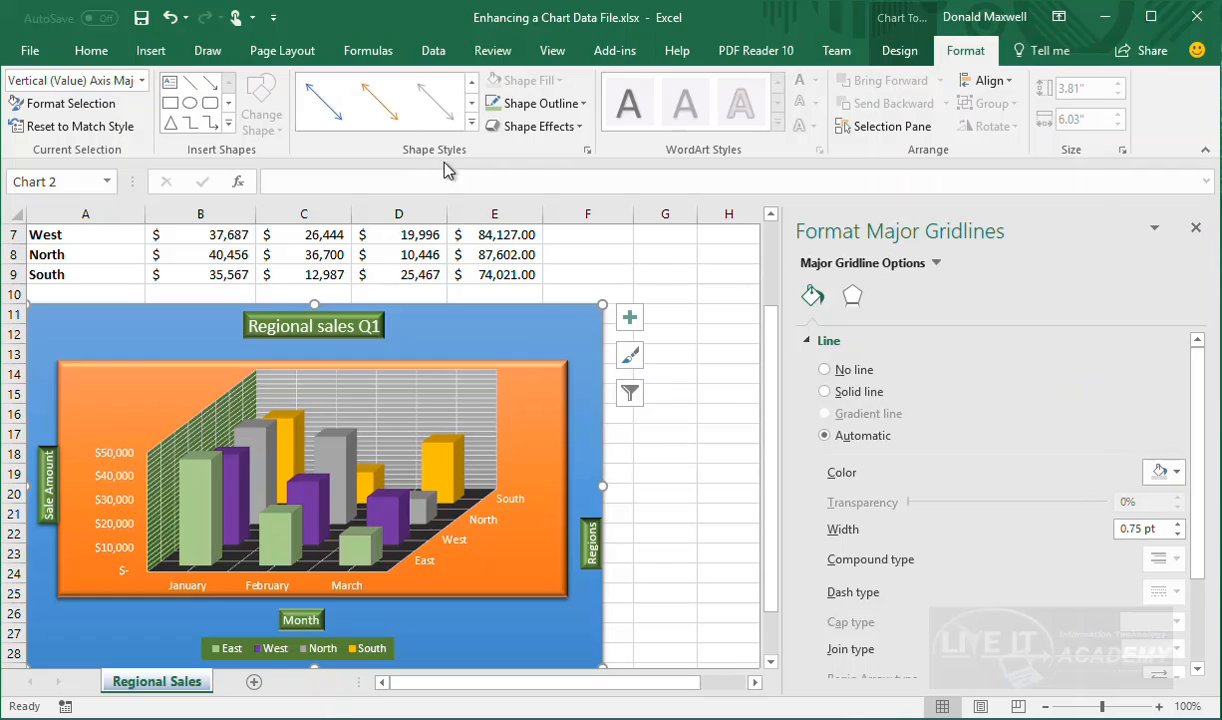
left_click(141, 80)
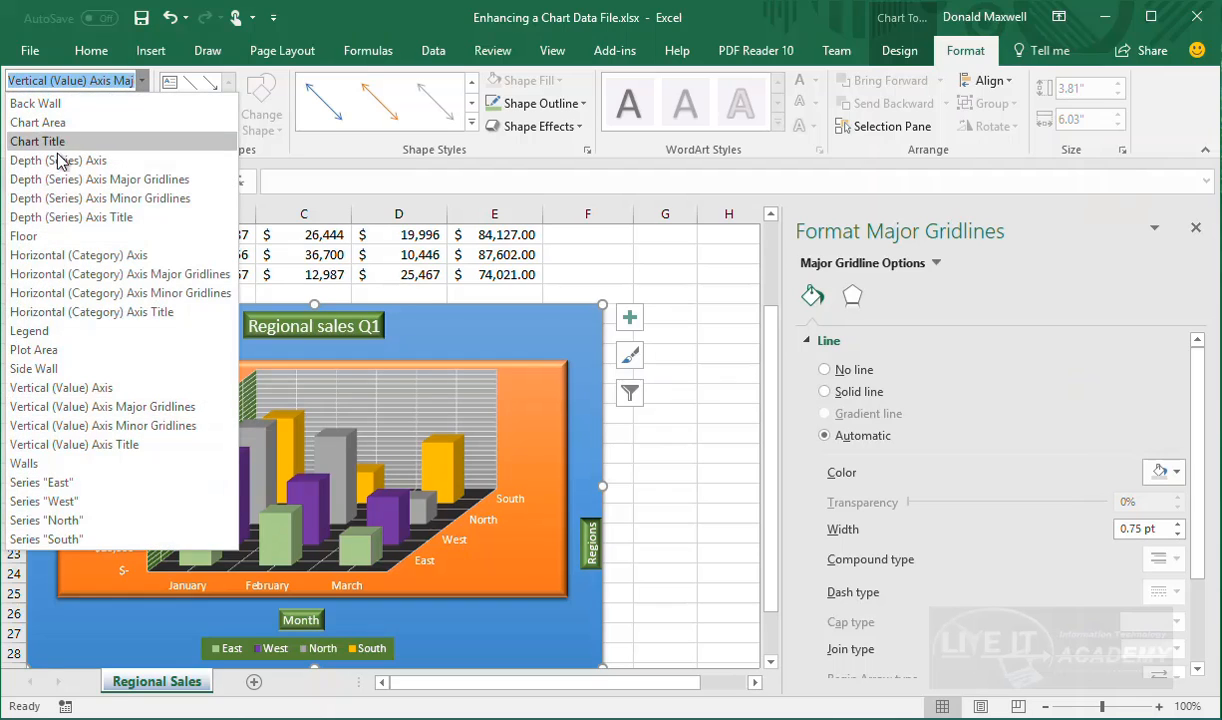
left_click(143, 81)
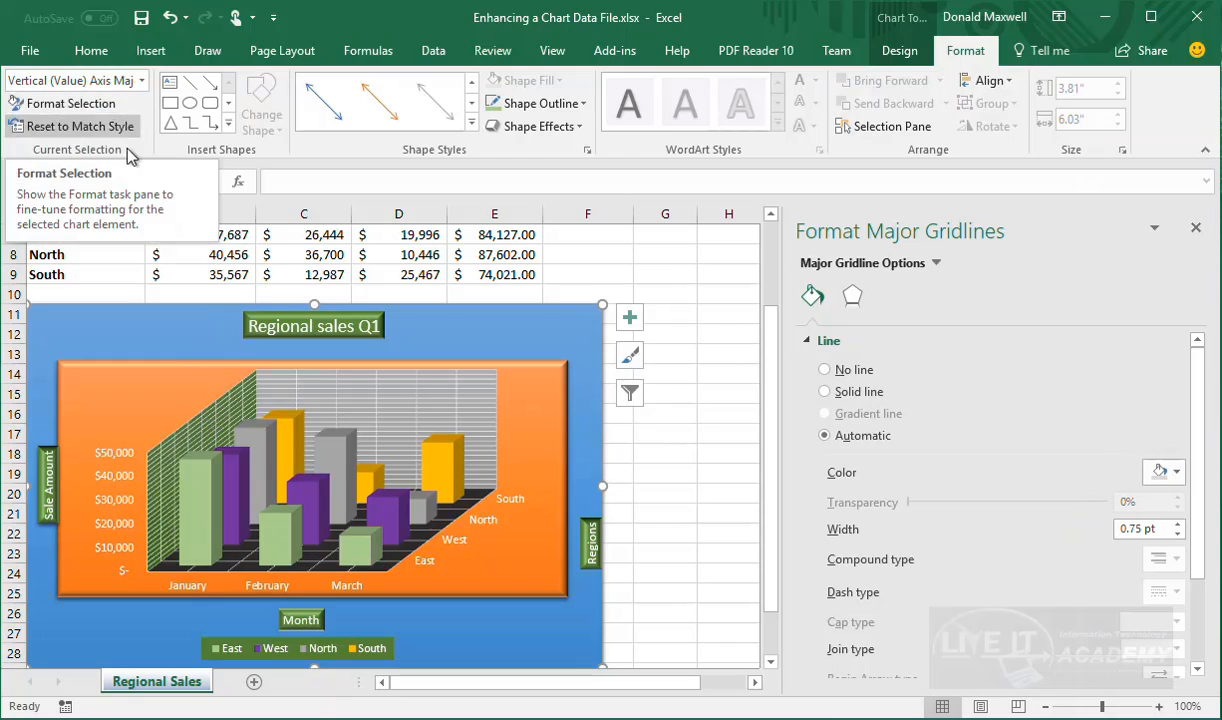
left_click(632, 322)
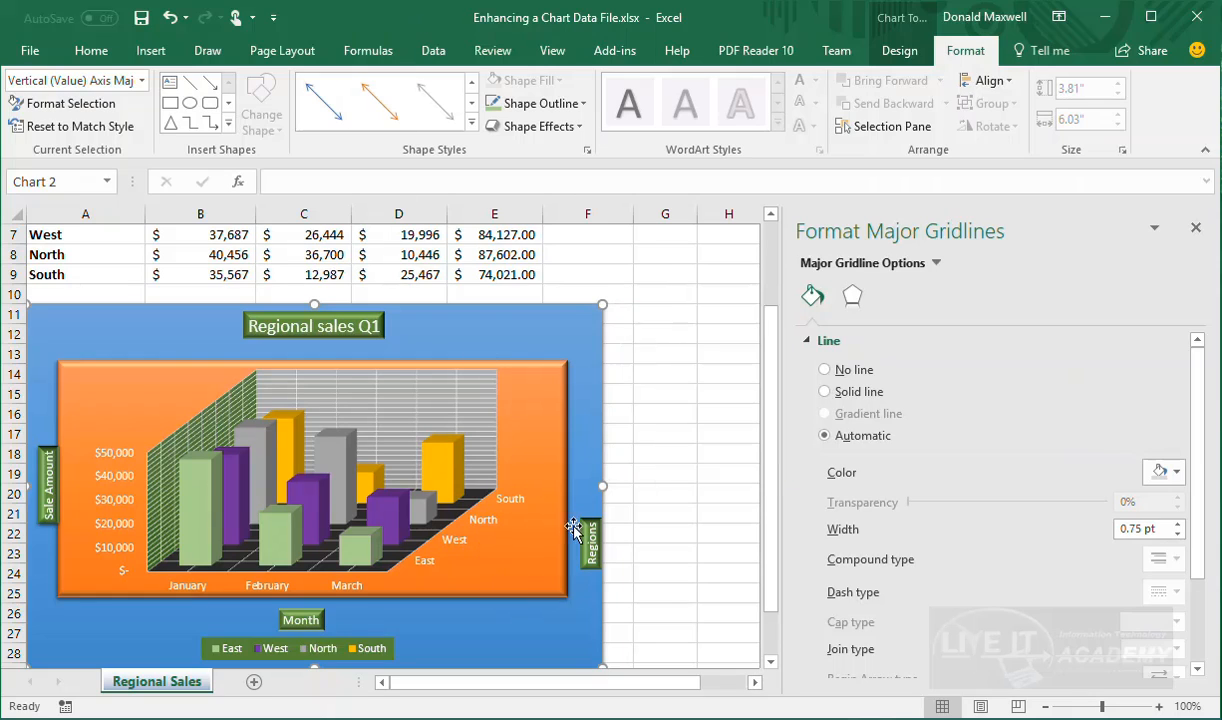
Nudge the chart area slightly and select the vertical Sale Amount axis title
scroll(622, 578, "down", 5)
scroll(644, 562, "up", 6)
scroll(653, 534, "down", 4)
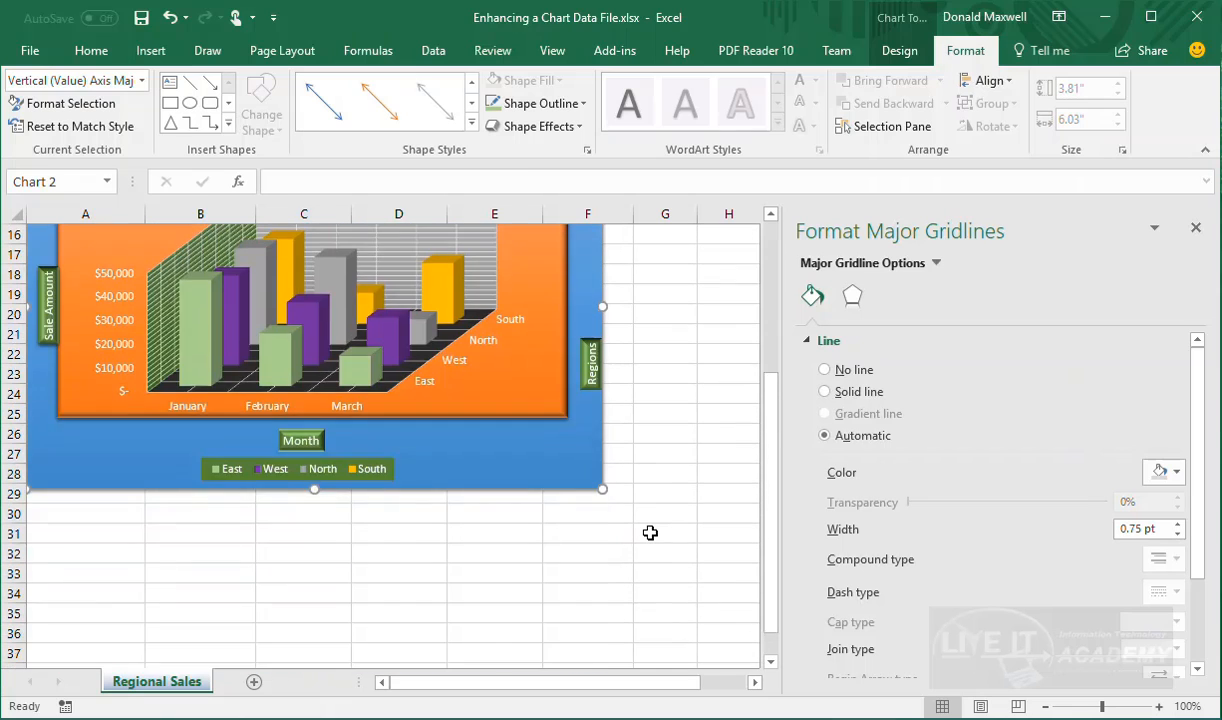
scroll(650, 532, "up", 4)
scroll(650, 532, "down", 1)
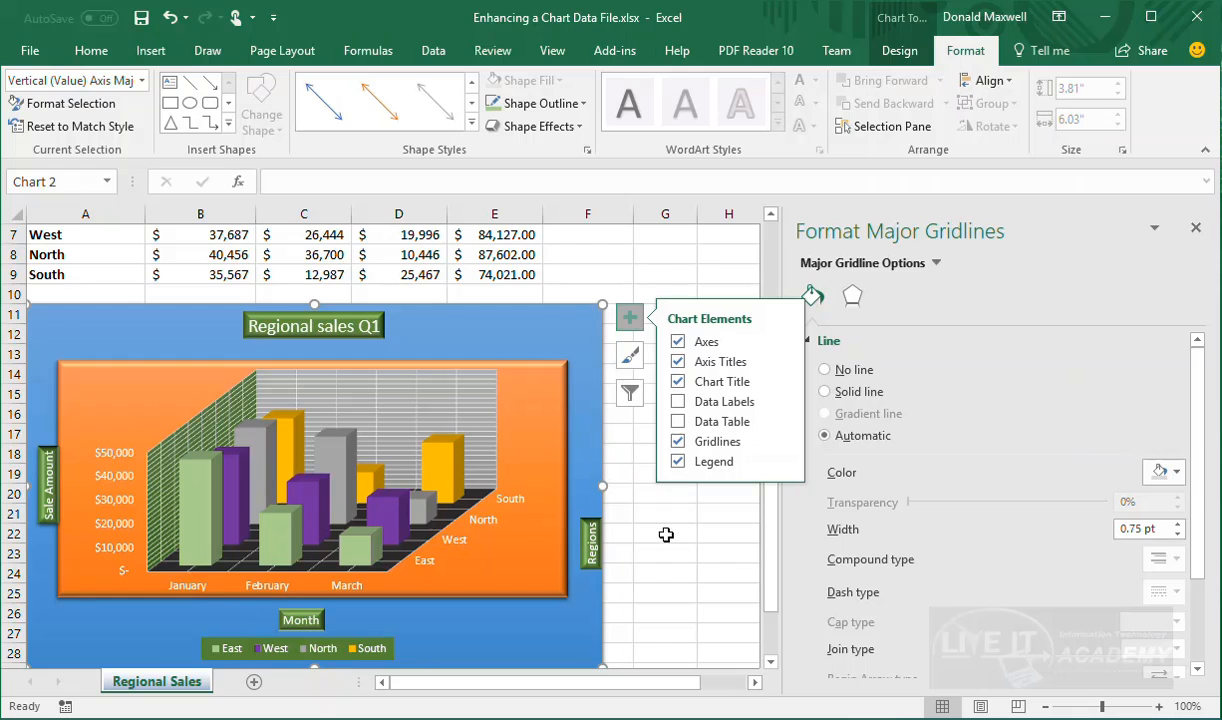
scroll(668, 500, "down", 1)
scroll(666, 535, "up", 1)
left_click_drag(44, 605, 48, 600)
left_click(46, 486)
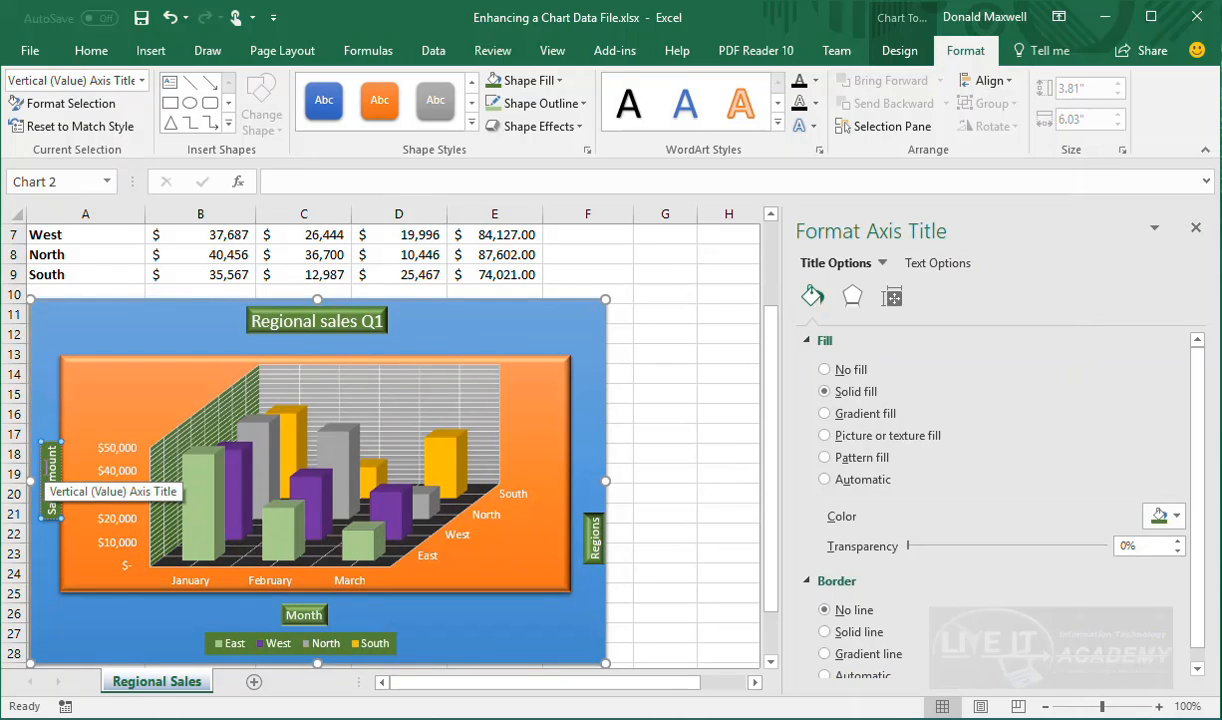
Shift the Sale Amount and Regions axis titles slightly left, then select the chart area
left_click(39, 470)
mouse_move(39, 470)
left_mouse_down()
mouse_move(30, 458)
mouse_move(31, 468)
left_mouse_up()
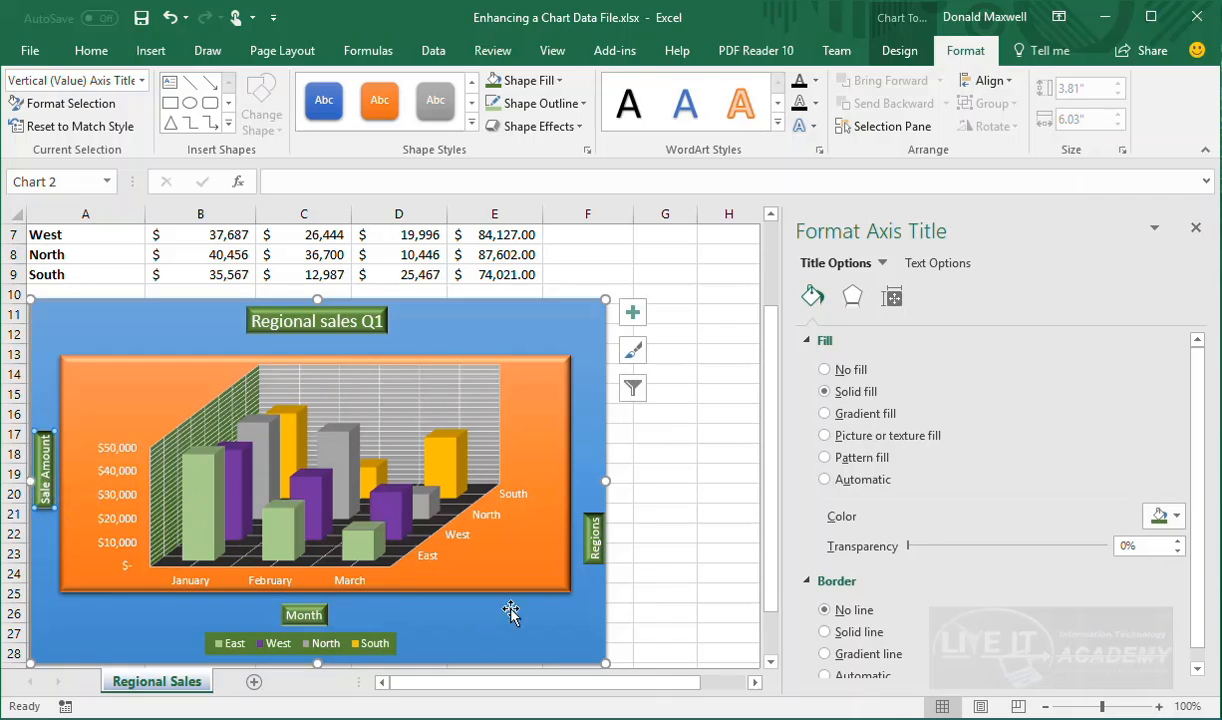
left_click(595, 545)
left_click_drag(596, 547, 586, 546)
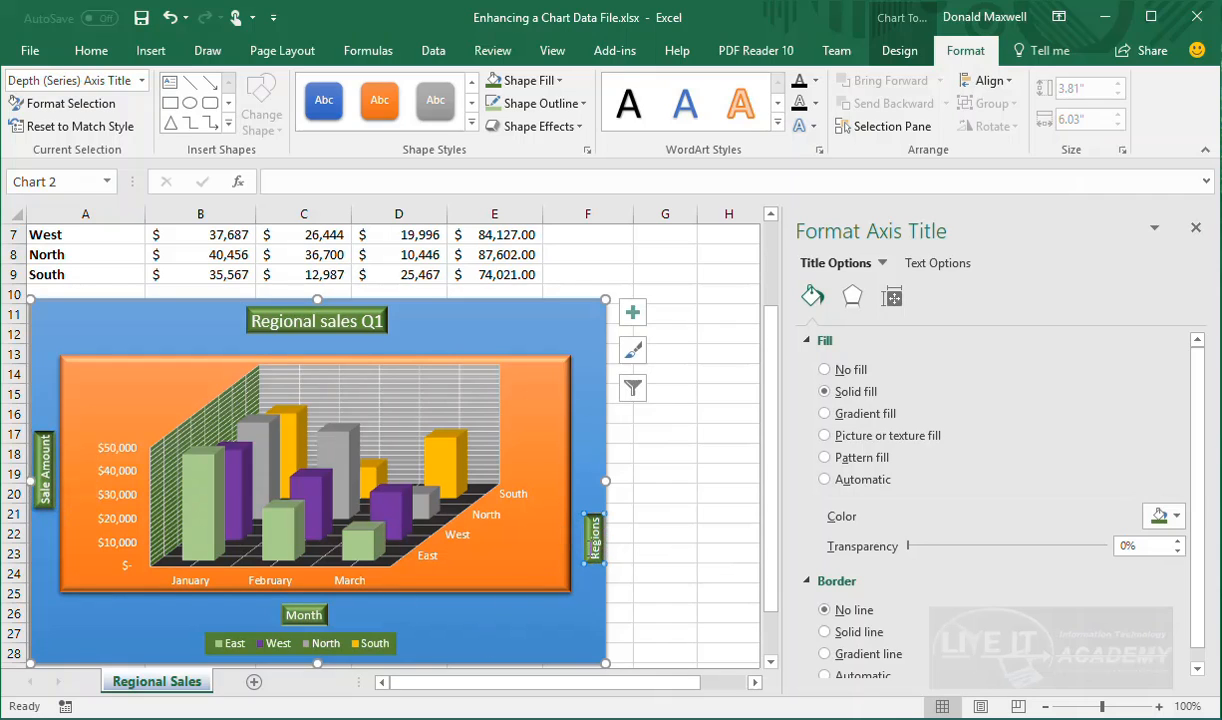
left_click(578, 627)
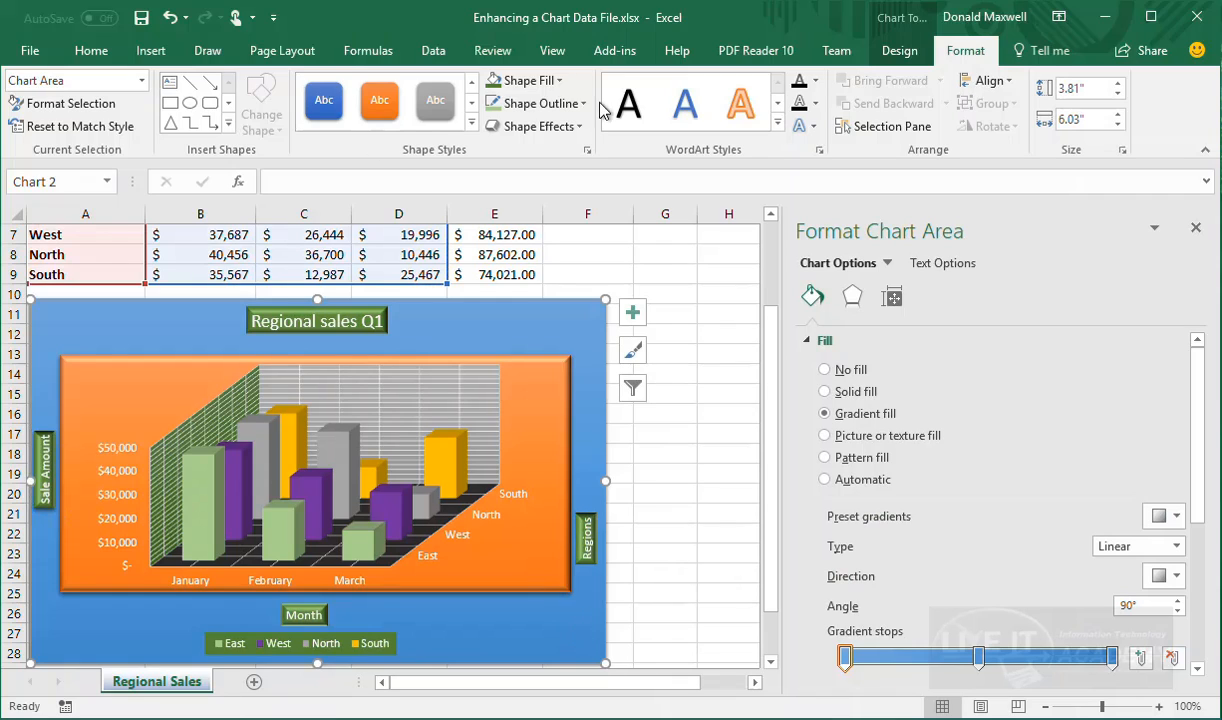
Change the chart area's blue gradient fill type from Linear to Rectangular
left_click(557, 80)
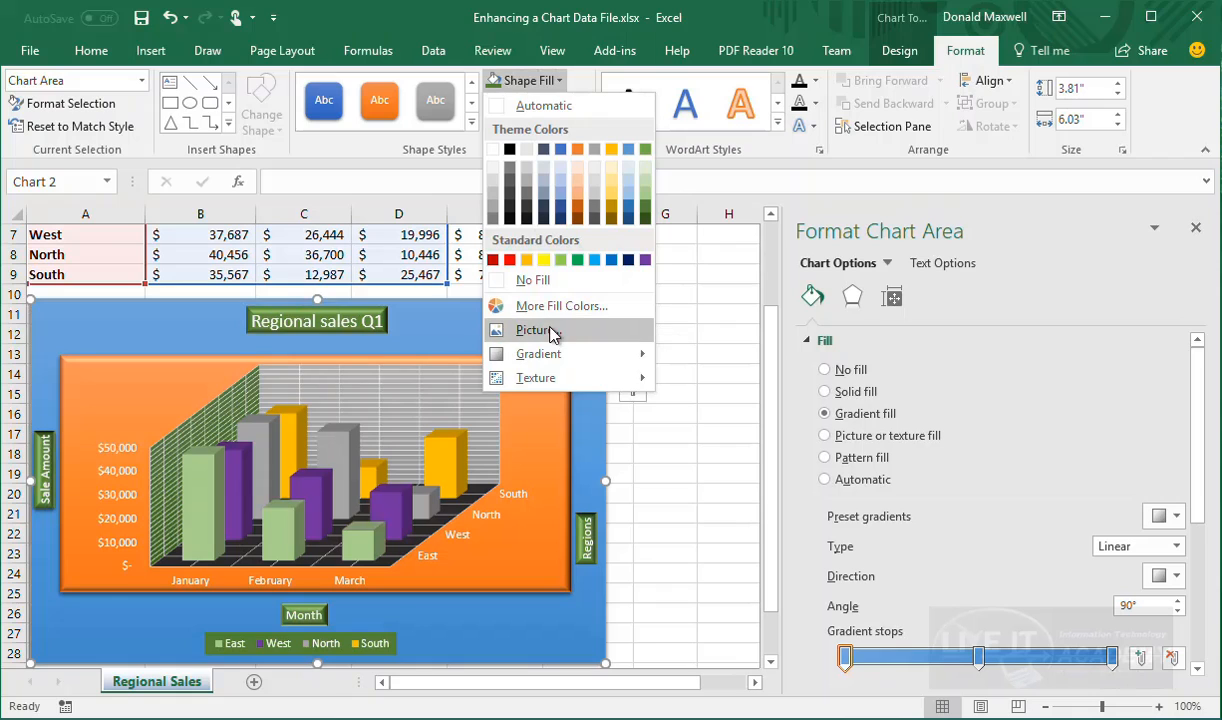
mouse_move(543, 366)
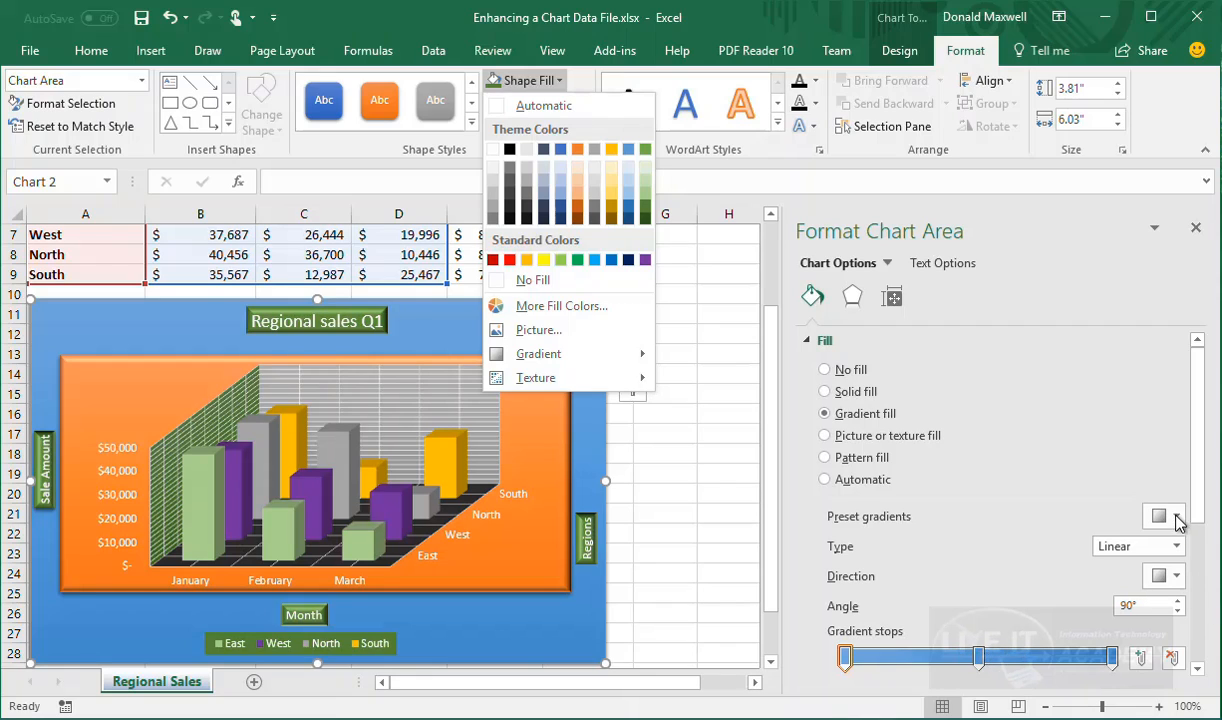
left_click(1177, 546)
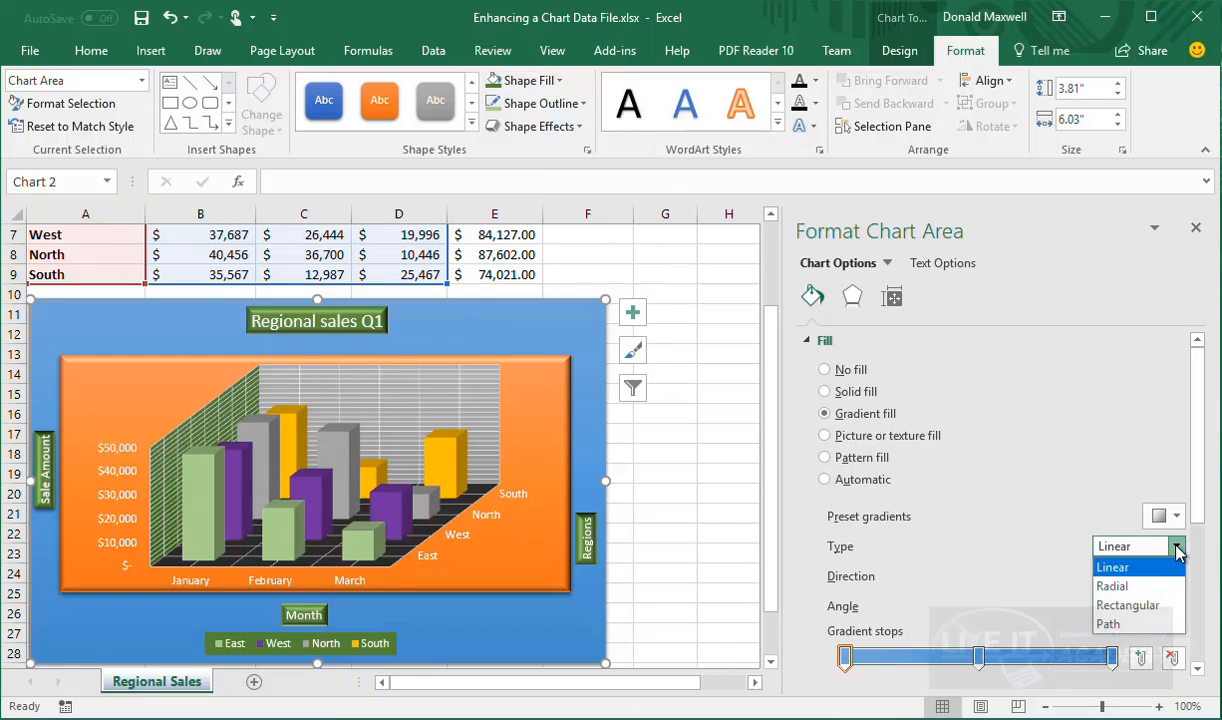
left_click(1134, 586)
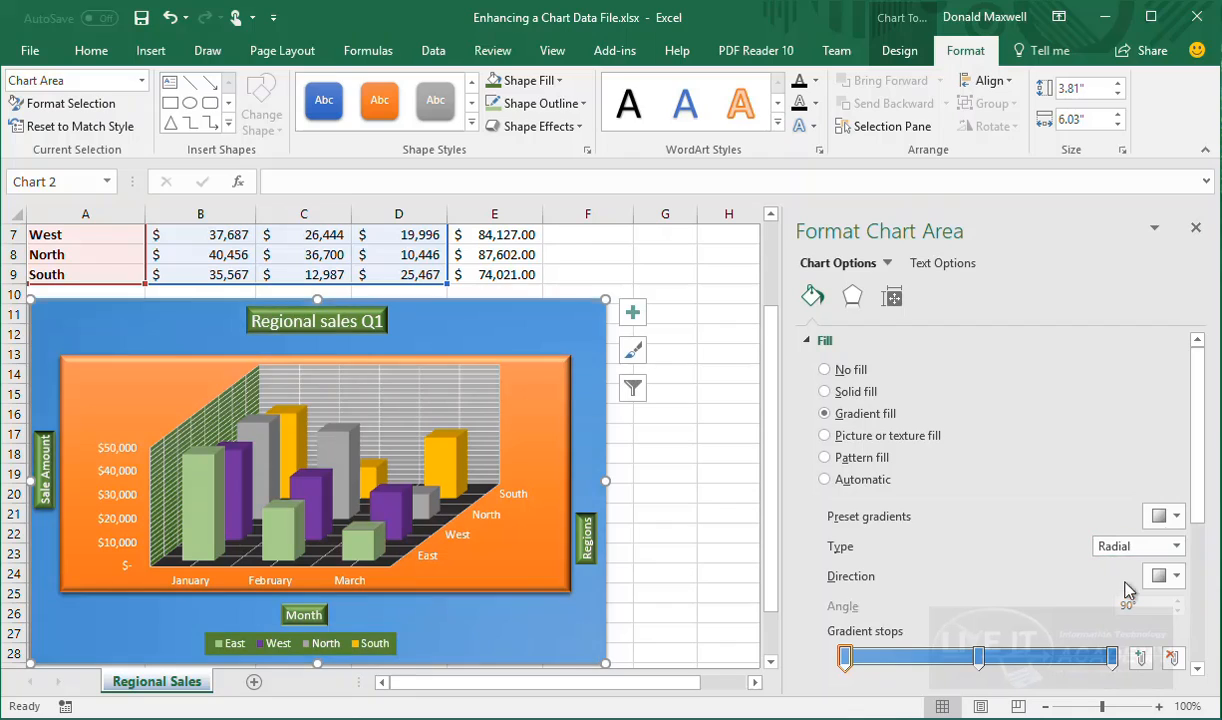
left_click(1177, 546)
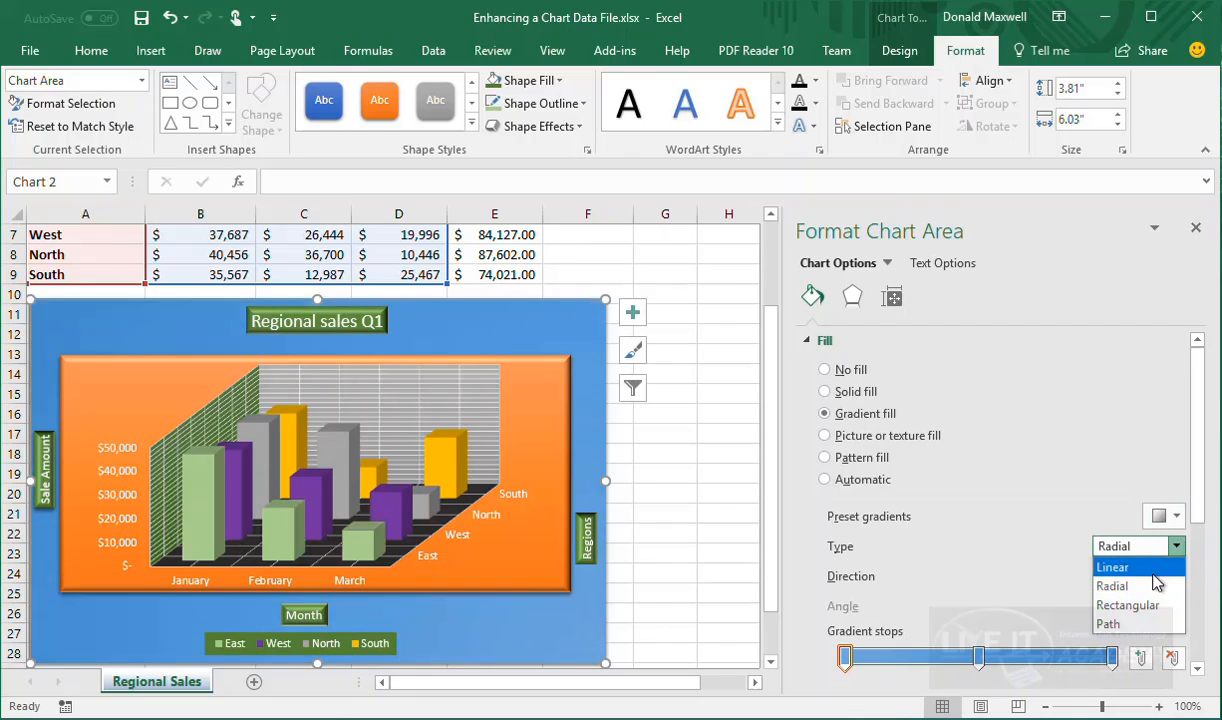
left_click(1128, 604)
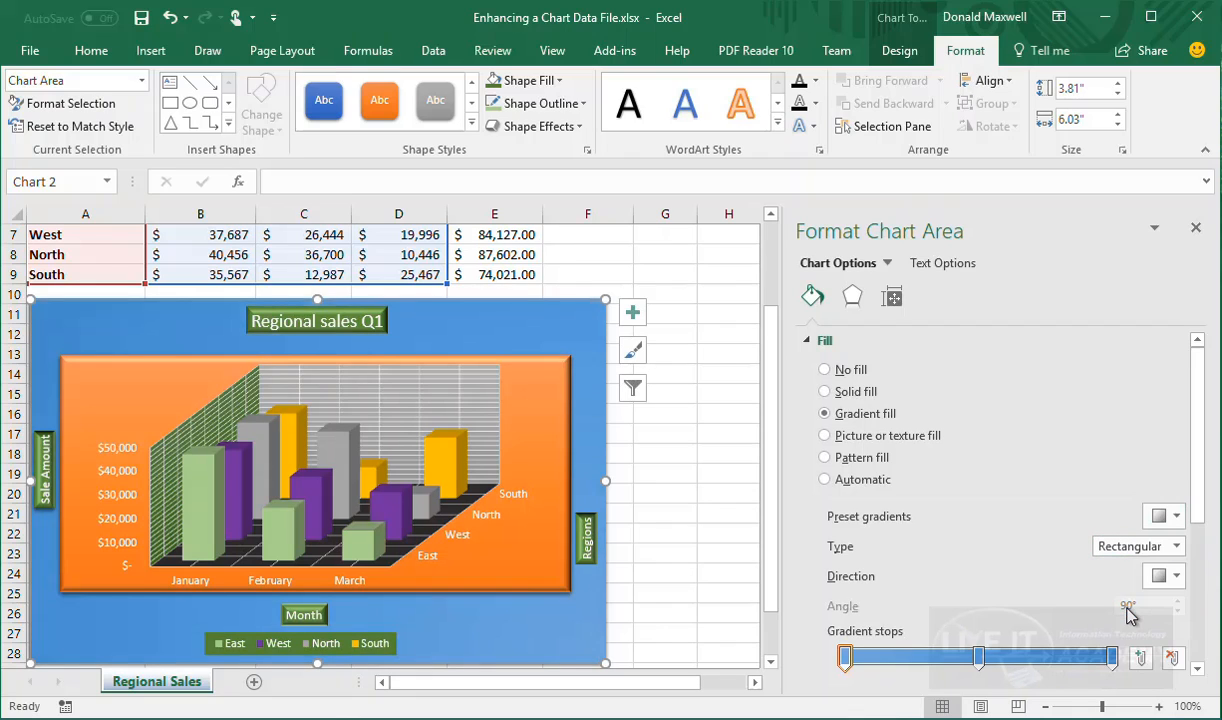
left_click(1170, 516)
left_click(1168, 516)
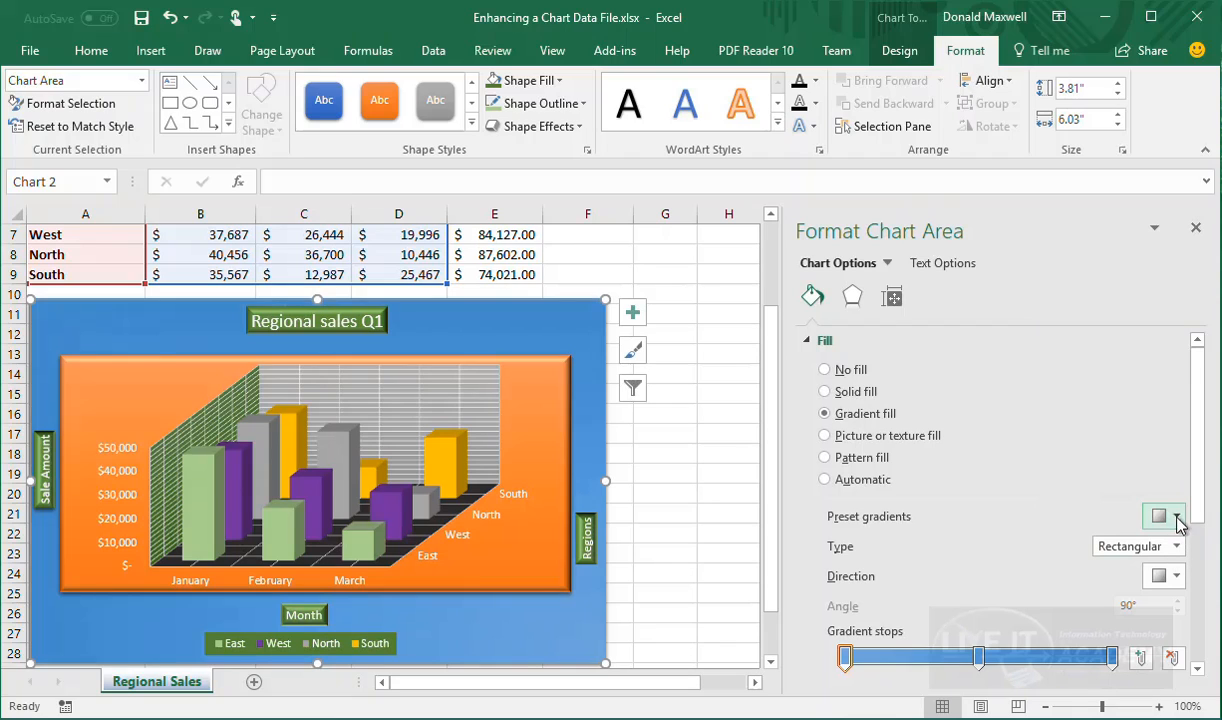
Apply a 9 pt wide, 6 pt high top bevel to the chart area in 3-D Format
scroll(1001, 600, "down", 3)
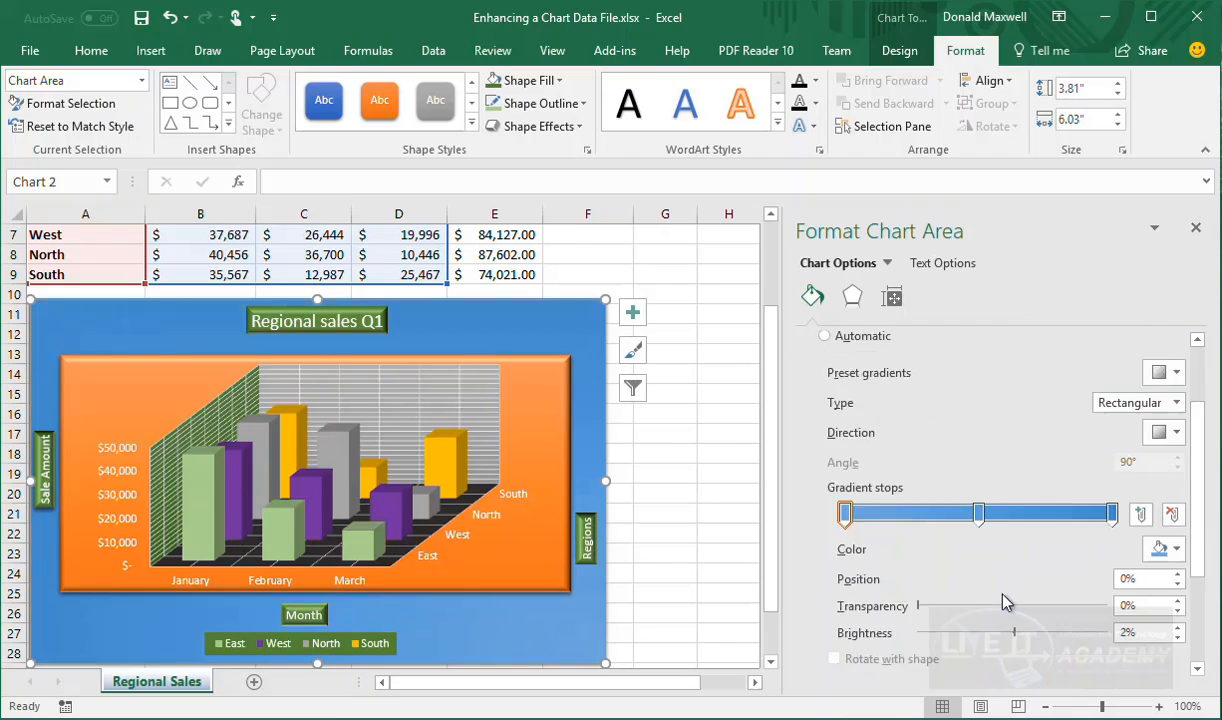
scroll(1017, 545, "up", 2)
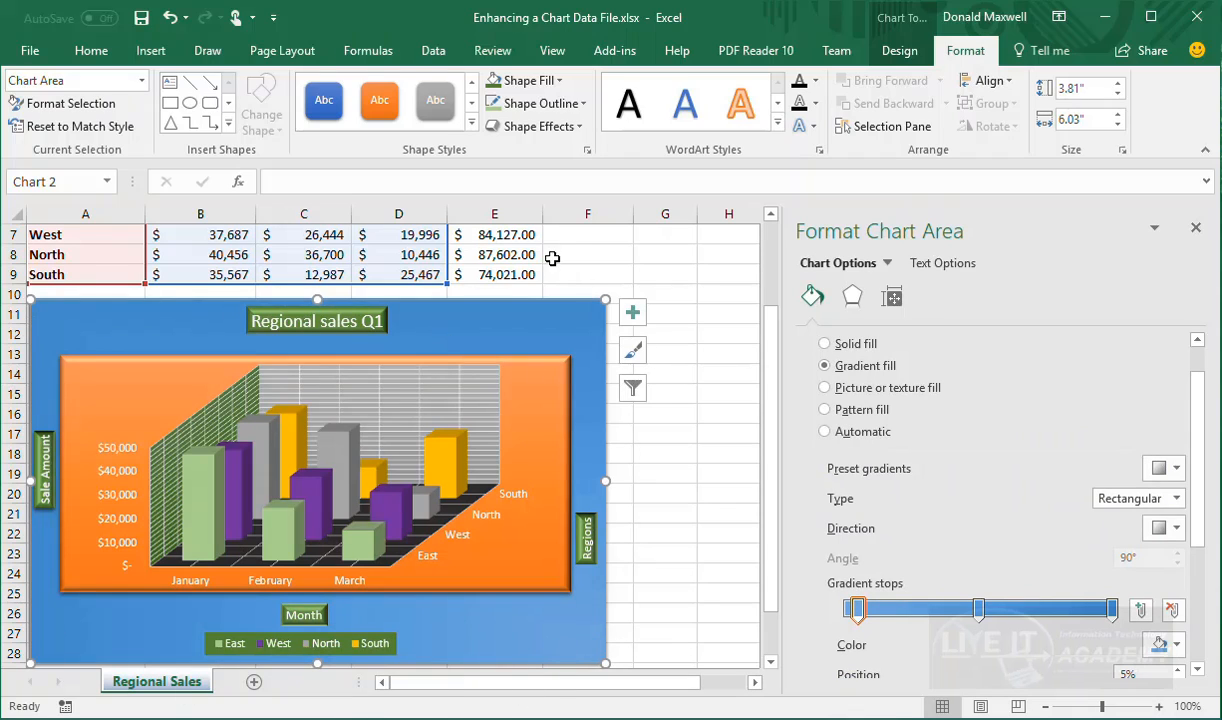
left_click(852, 295)
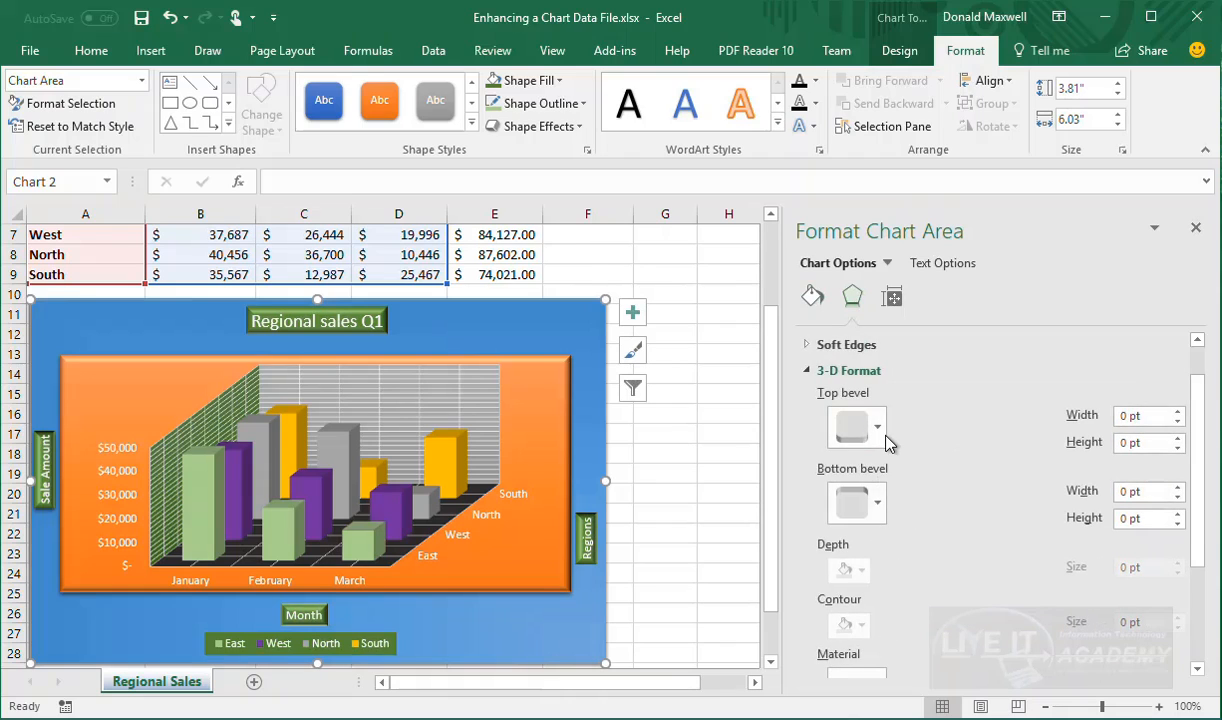
left_click(883, 435)
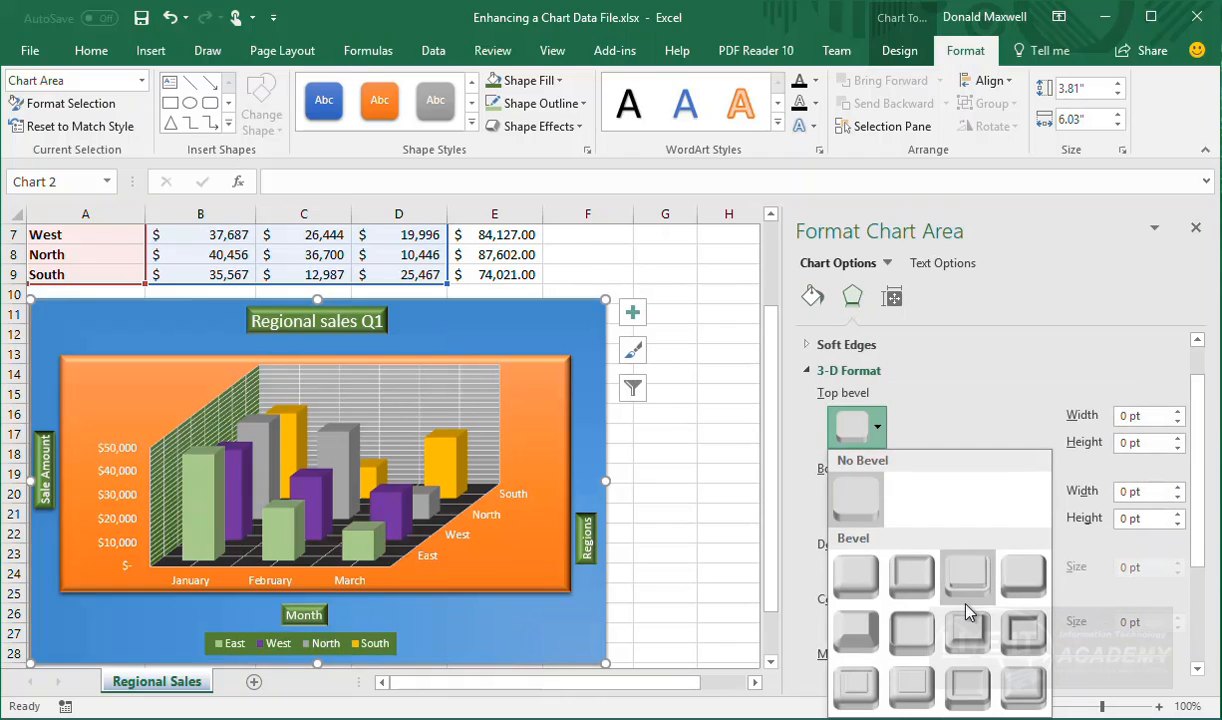
left_click(960, 688)
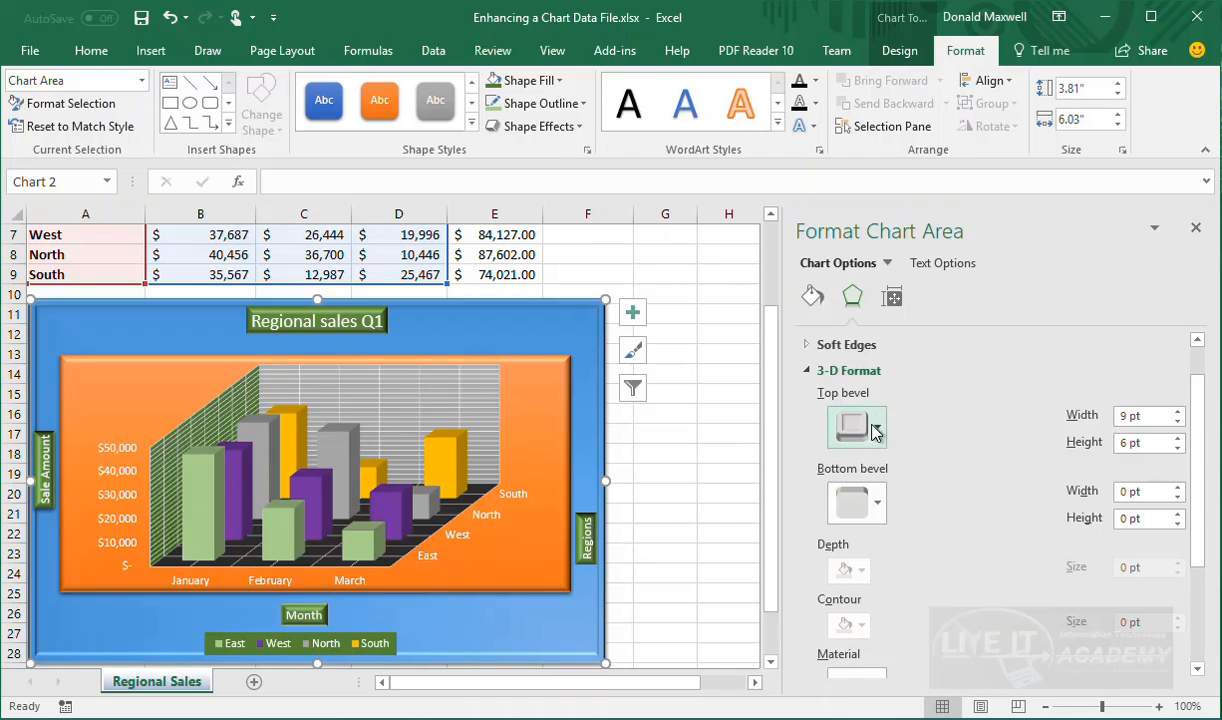
scroll(876, 435, "down", 3)
scroll(876, 435, "up", 4)
scroll(874, 470, "down", 3)
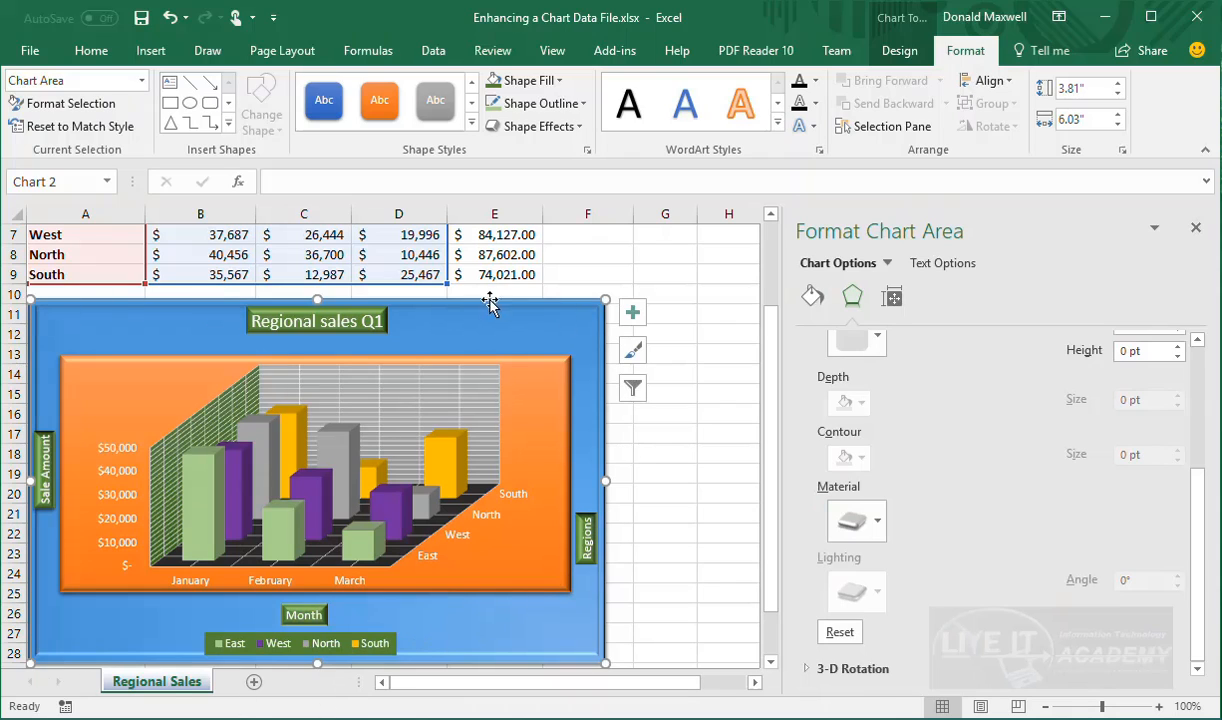
scroll(940, 628, "up", 1)
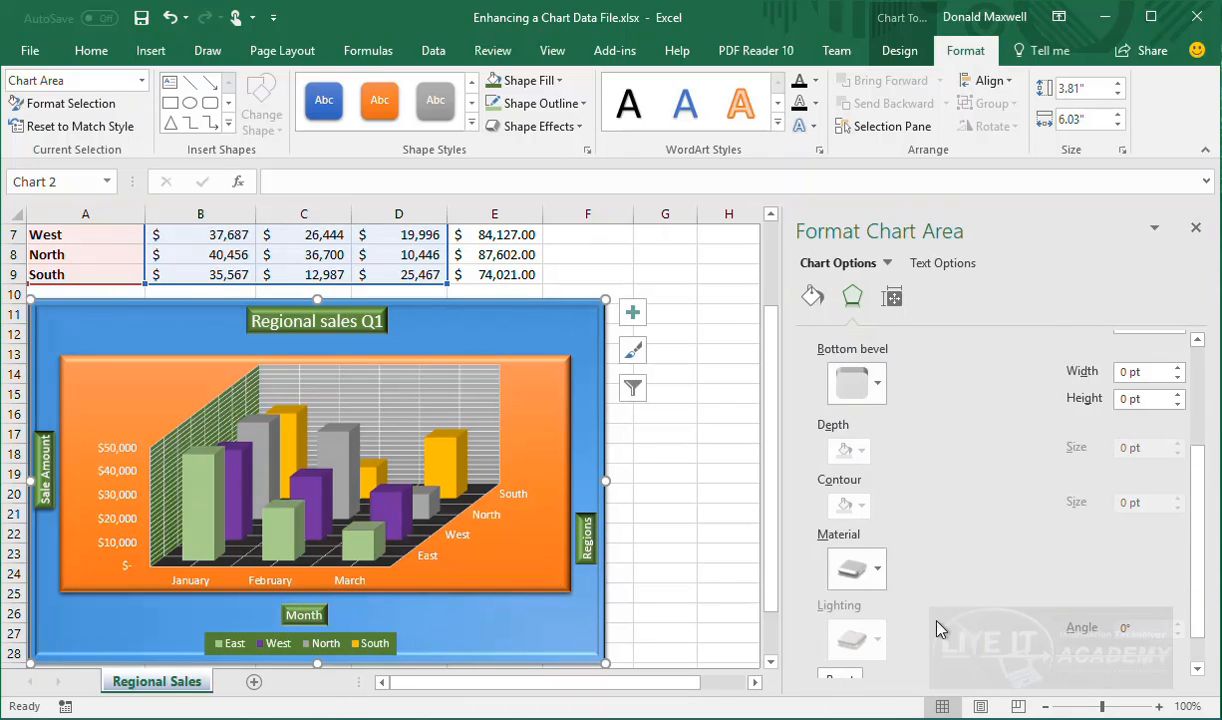
scroll(938, 626, "down", 1)
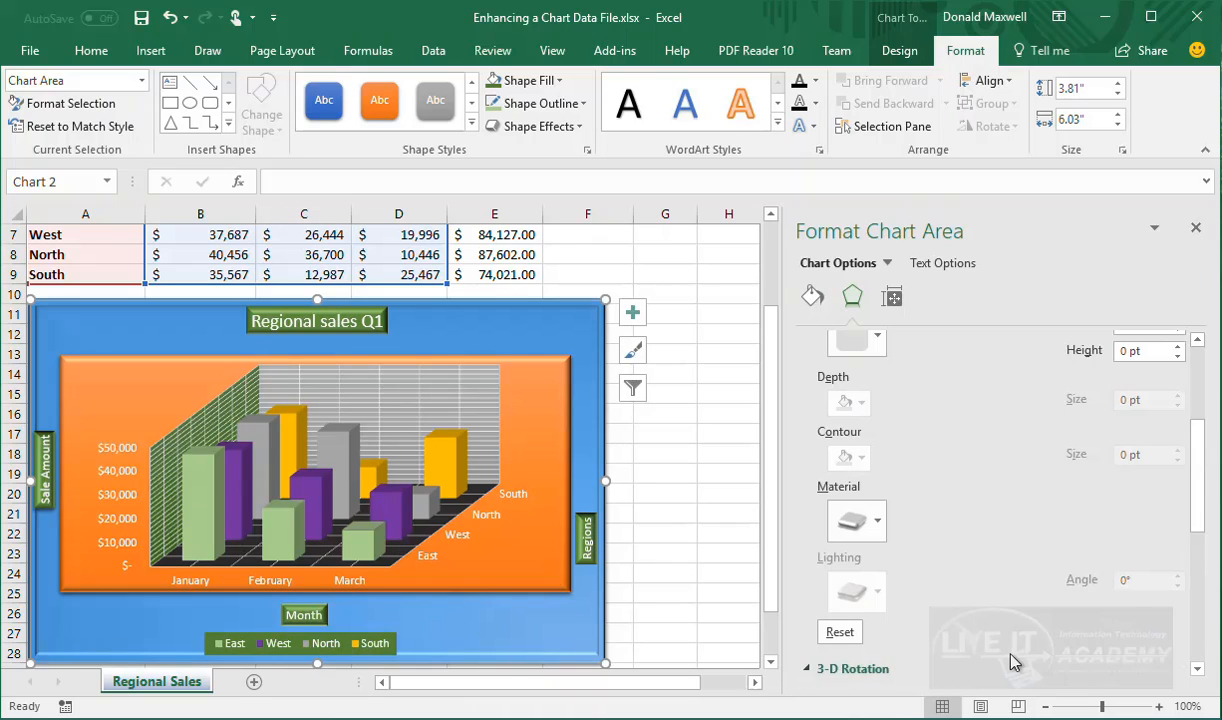
scroll(1010, 660, "down", 4)
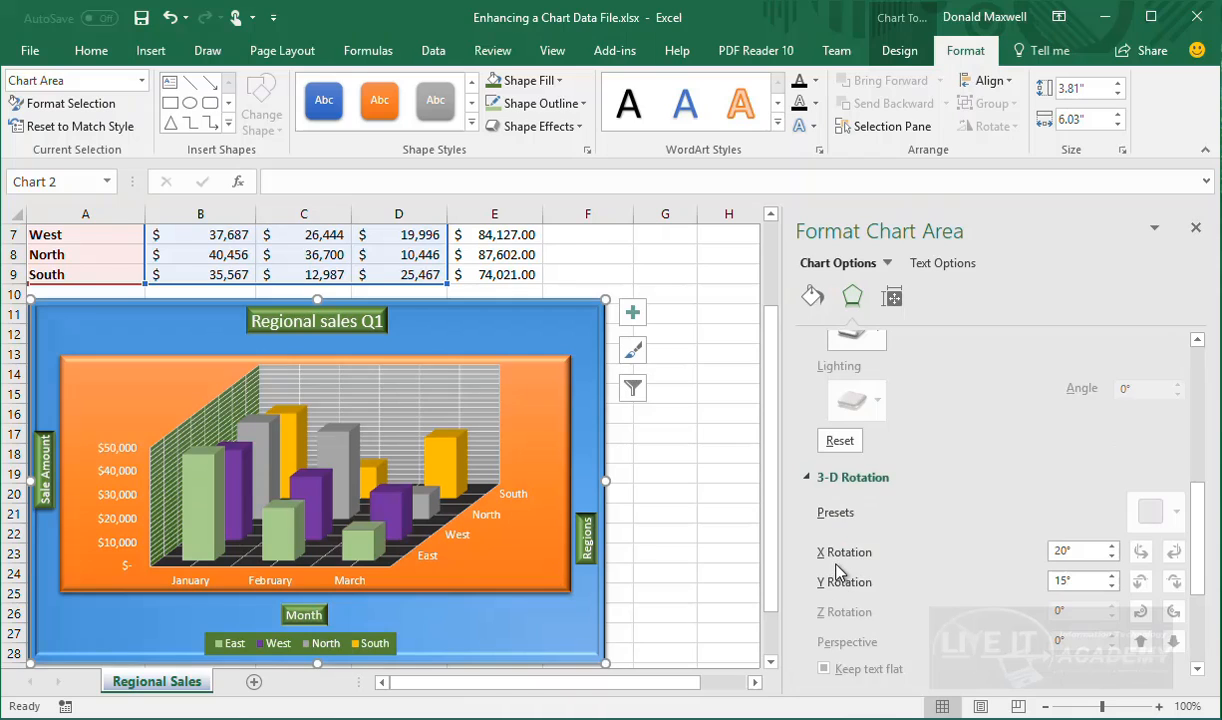
scroll(838, 570, "up", 4)
scroll(845, 560, "down", 4)
scroll(869, 535, "up", 5)
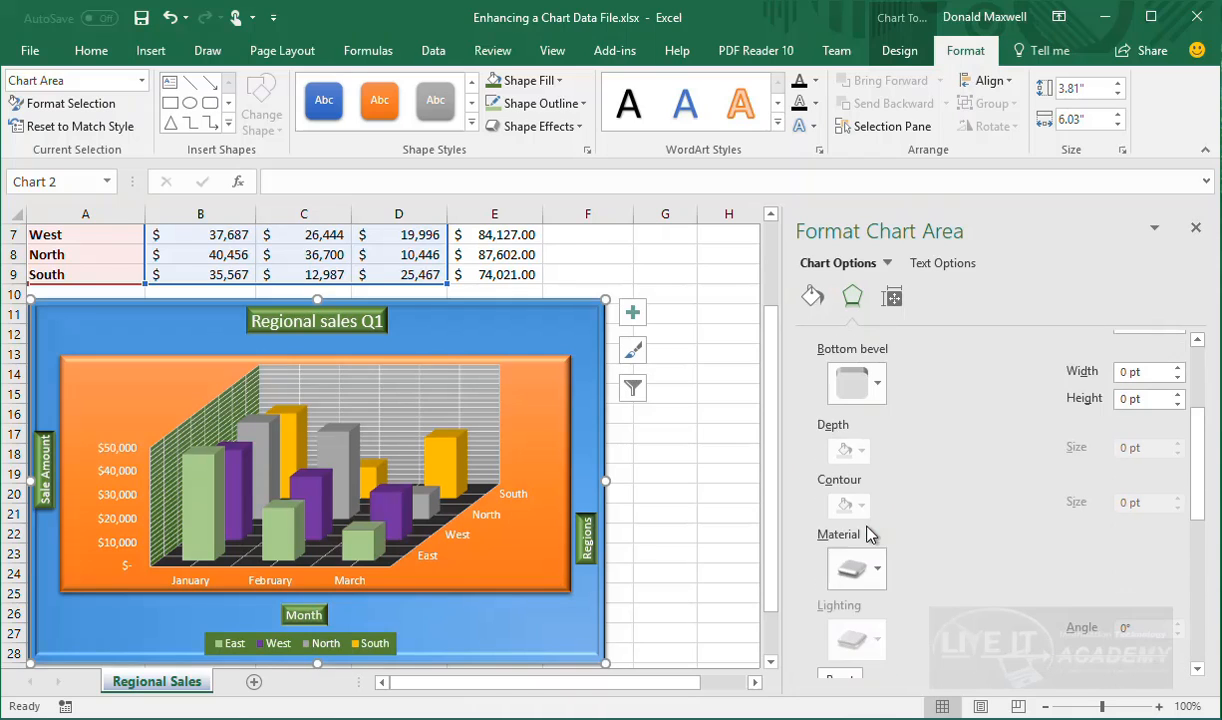
scroll(870, 545, "up", 4)
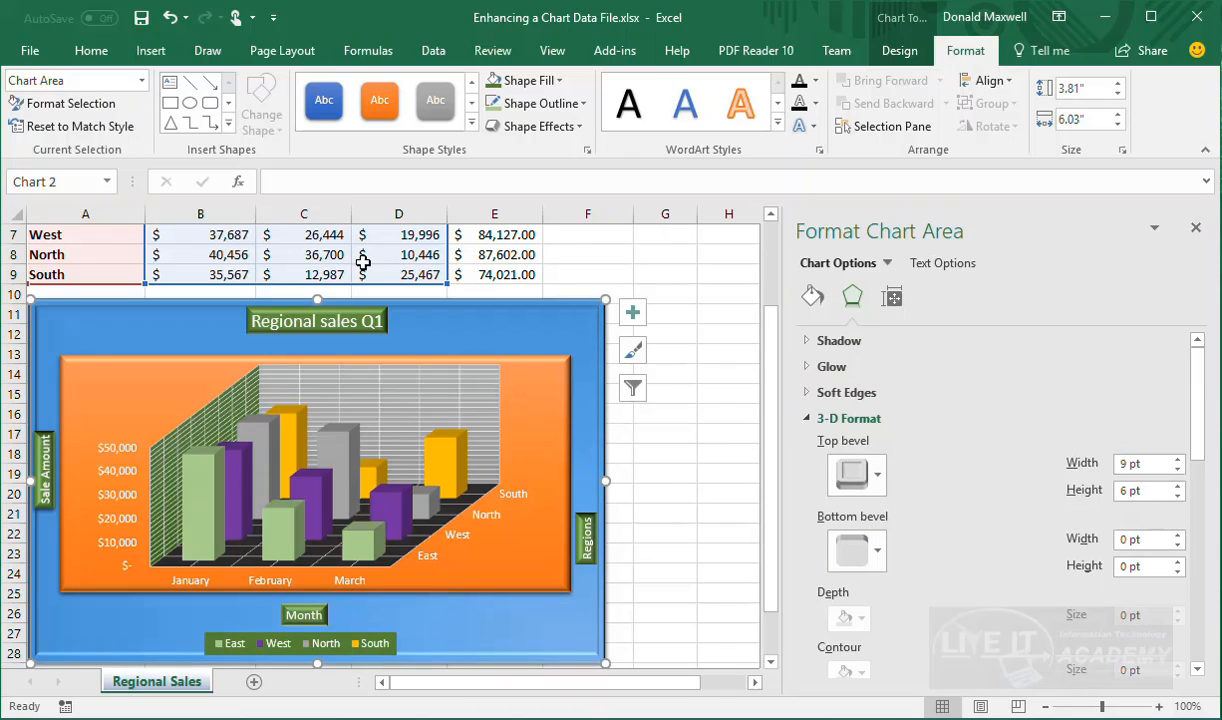
Give the chart area a solid black border and adjust its transparency
left_click(812, 295)
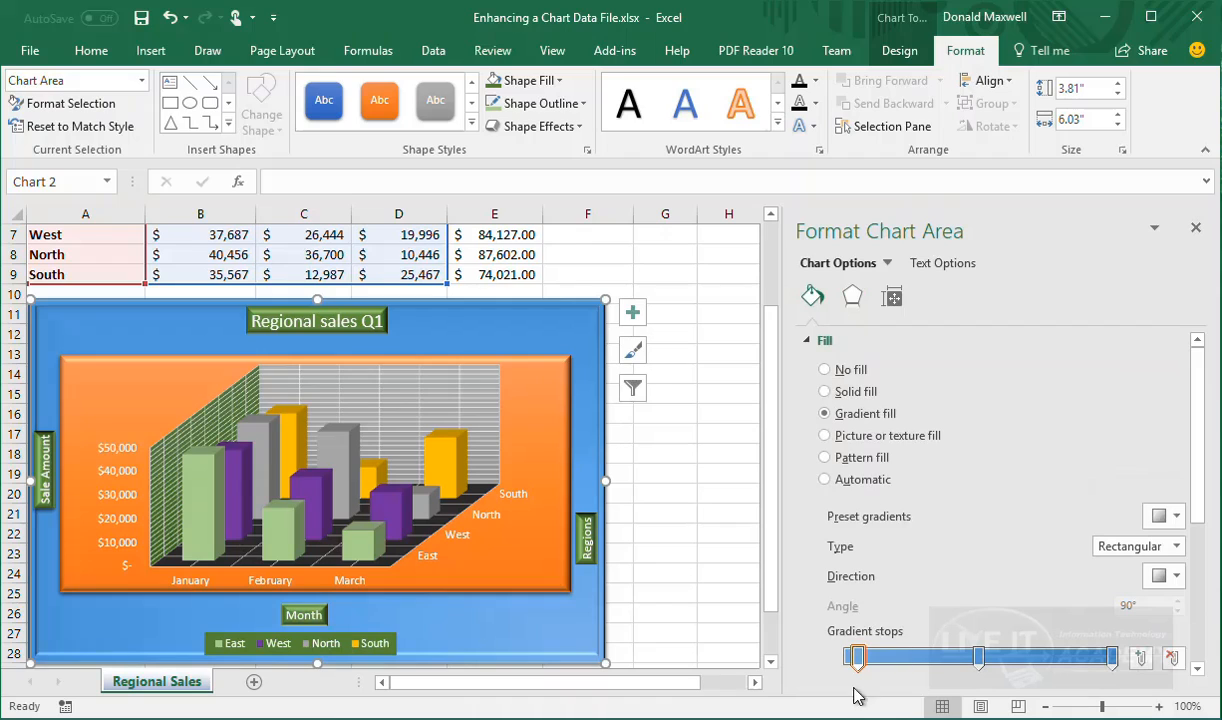
scroll(885, 500, "down", 5)
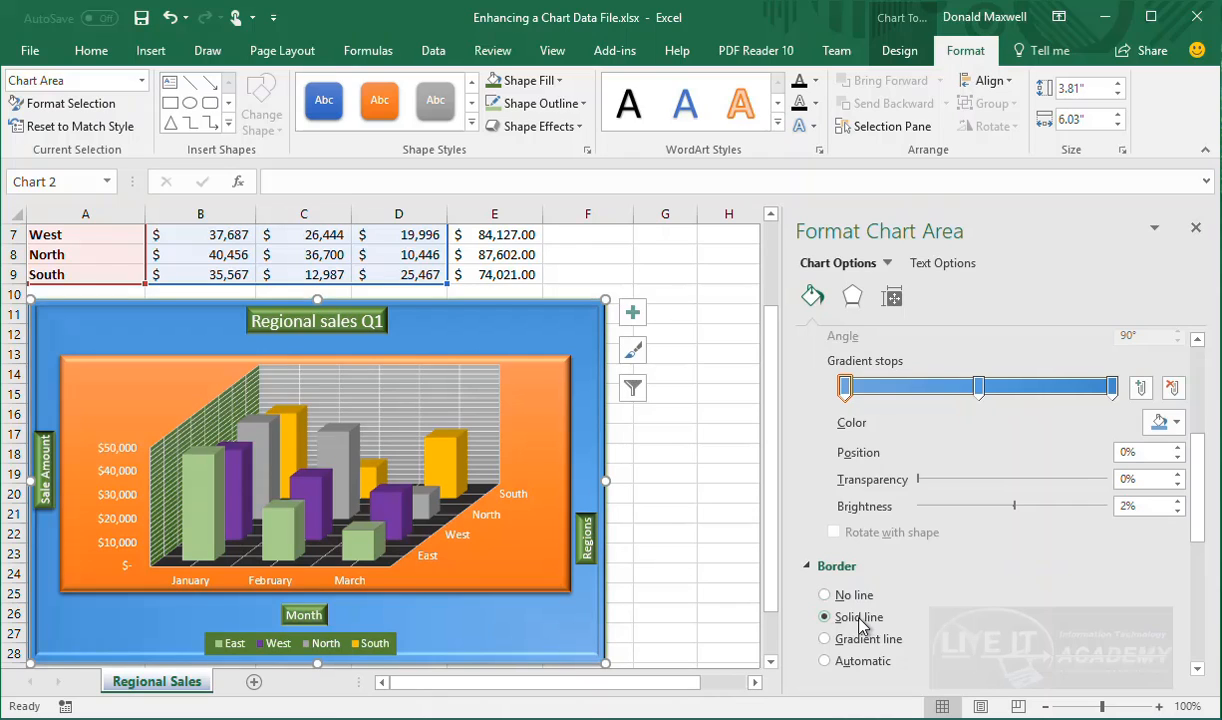
scroll(858, 620, "down", 3)
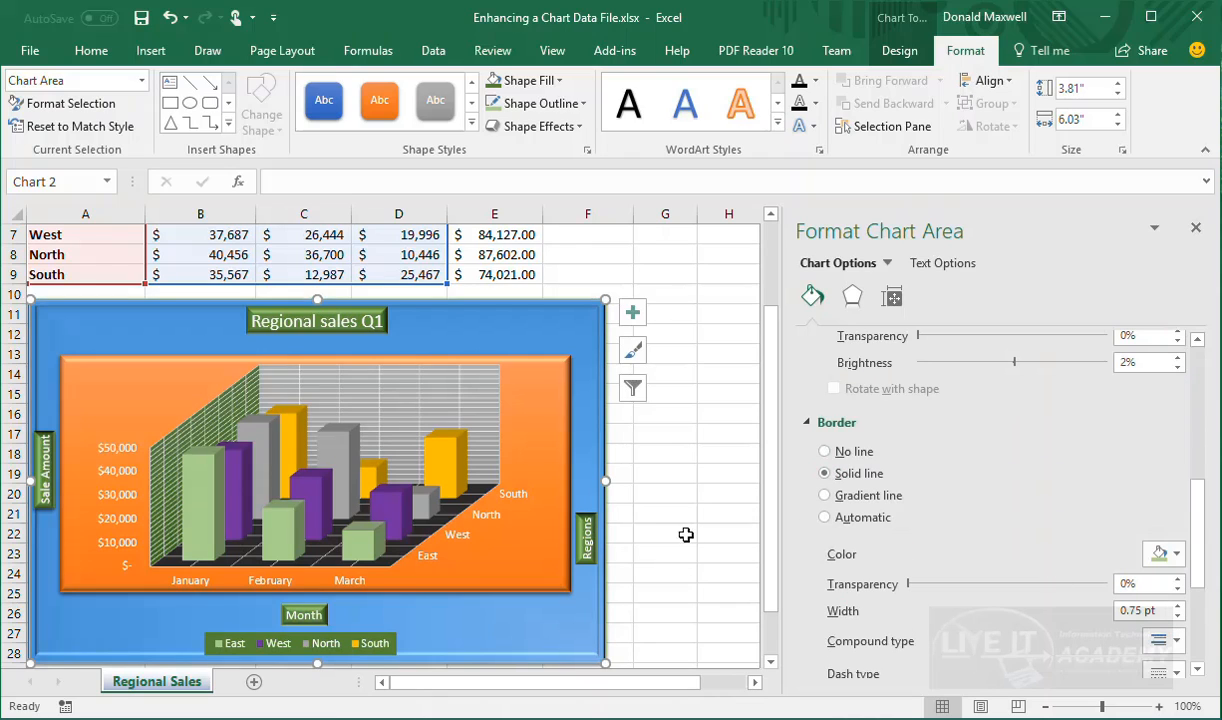
left_click(1177, 556)
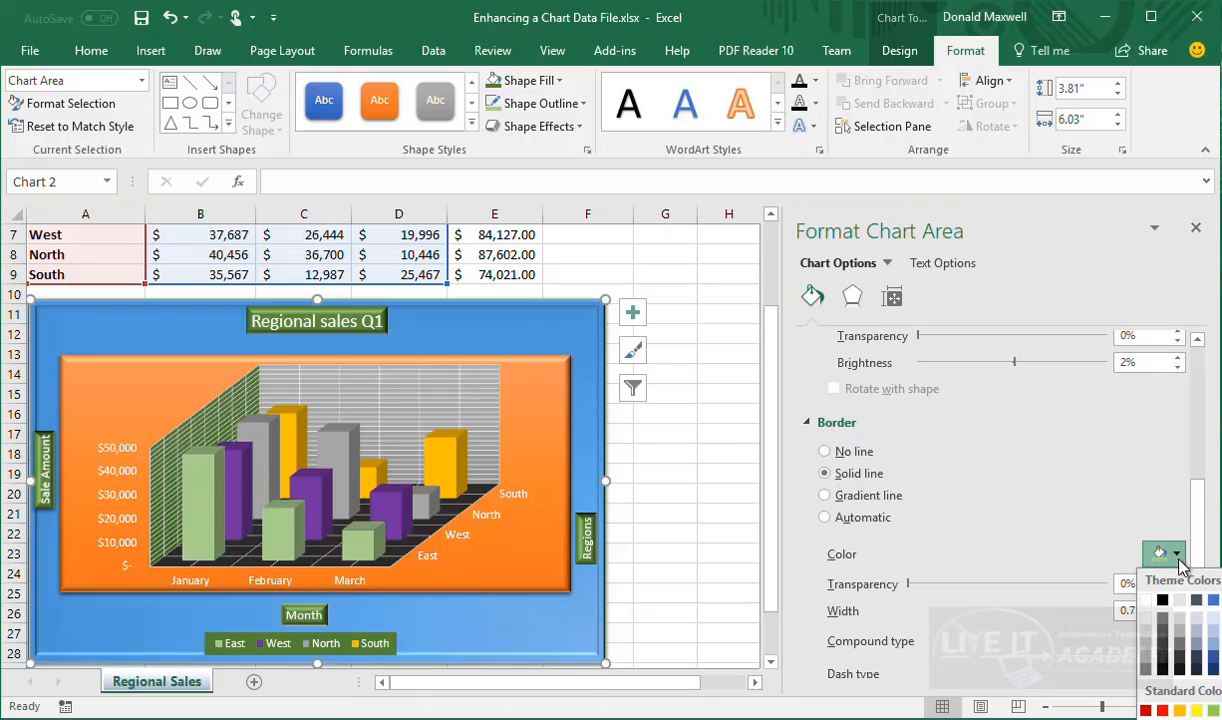
left_click(1164, 662)
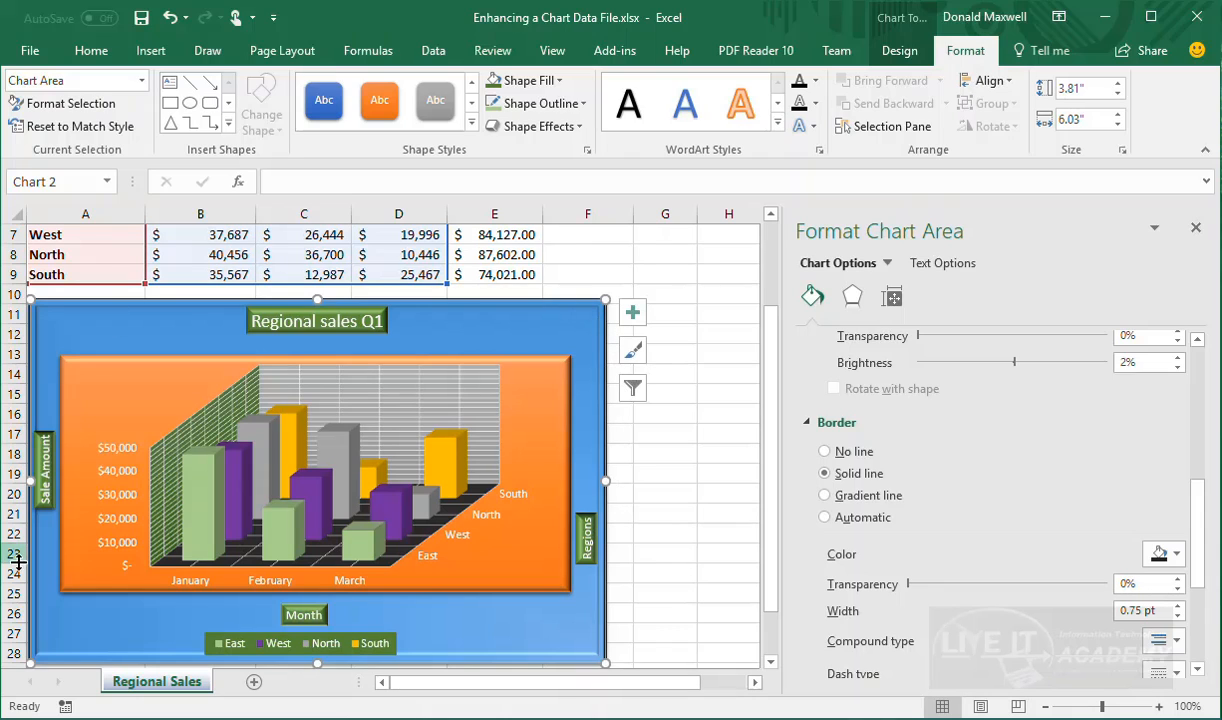
scroll(990, 500, "down", 2)
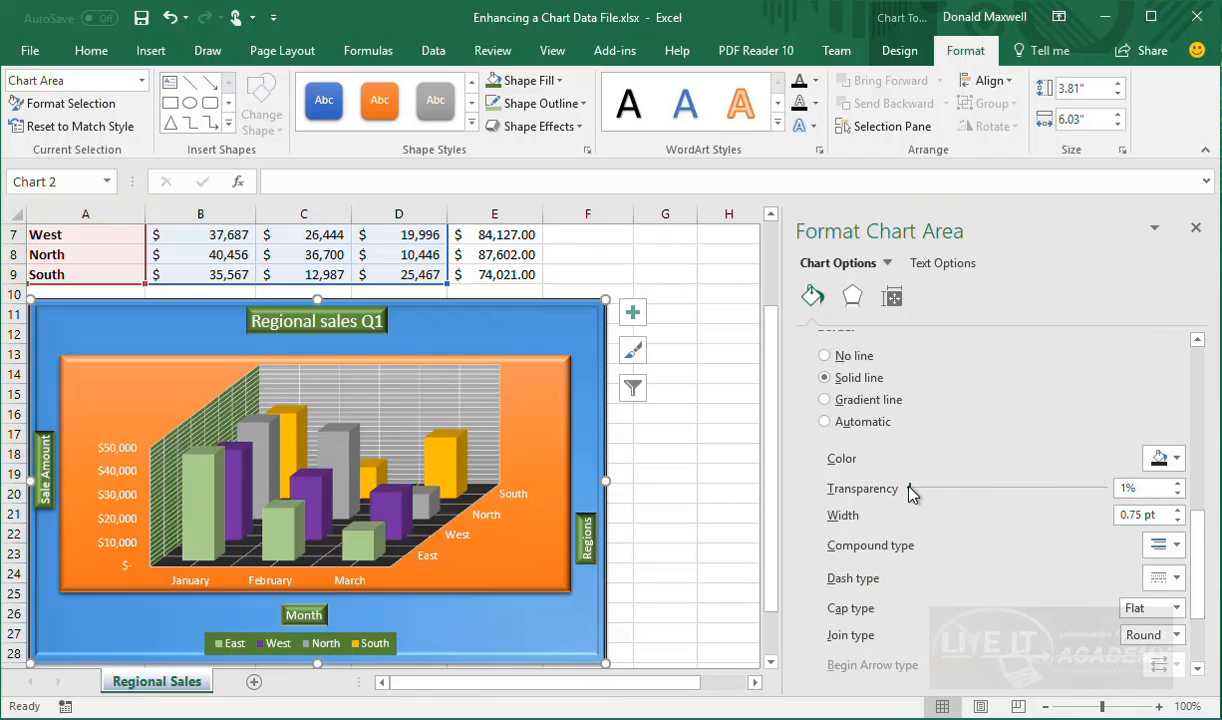
mouse_move(912, 493)
left_mouse_down()
mouse_move(975, 490)
mouse_move(908, 490)
left_mouse_up()
Tweak the first gradient stop's position and transparency, then select the East series columns
scroll(875, 541, "up", 5)
left_click(925, 574)
scroll(917, 567, "up", 1)
left_click_drag(846, 528, 858, 528)
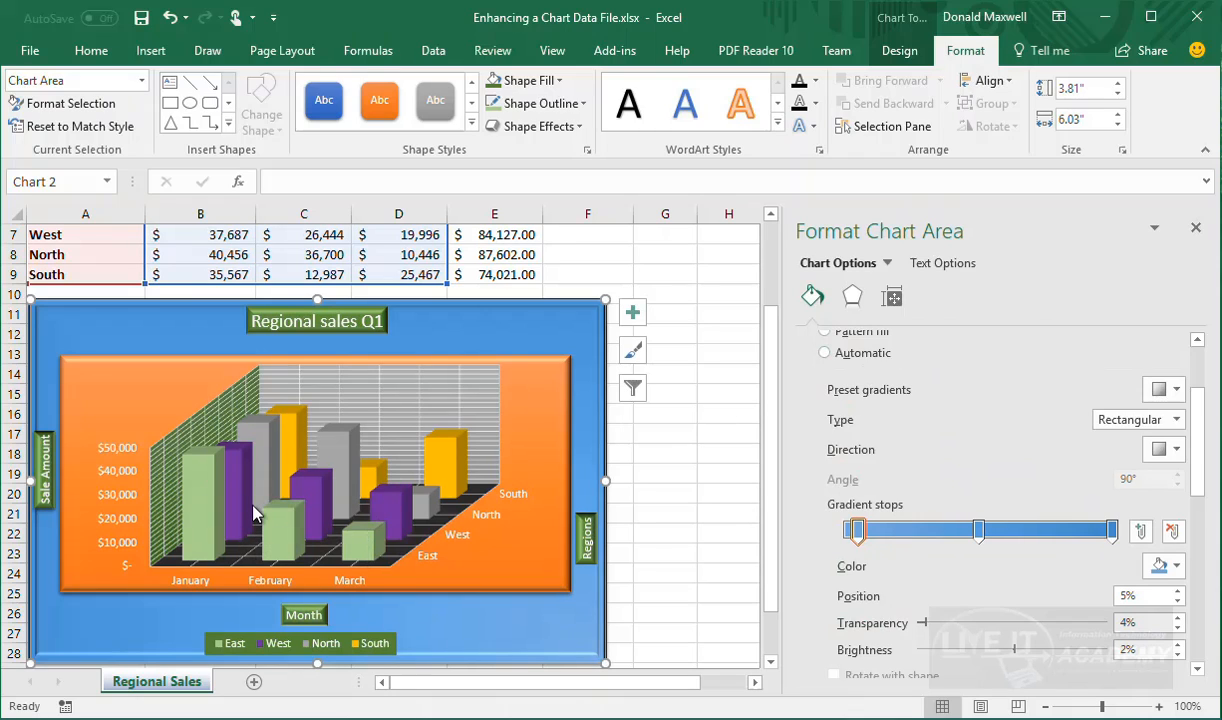
left_click(894, 302)
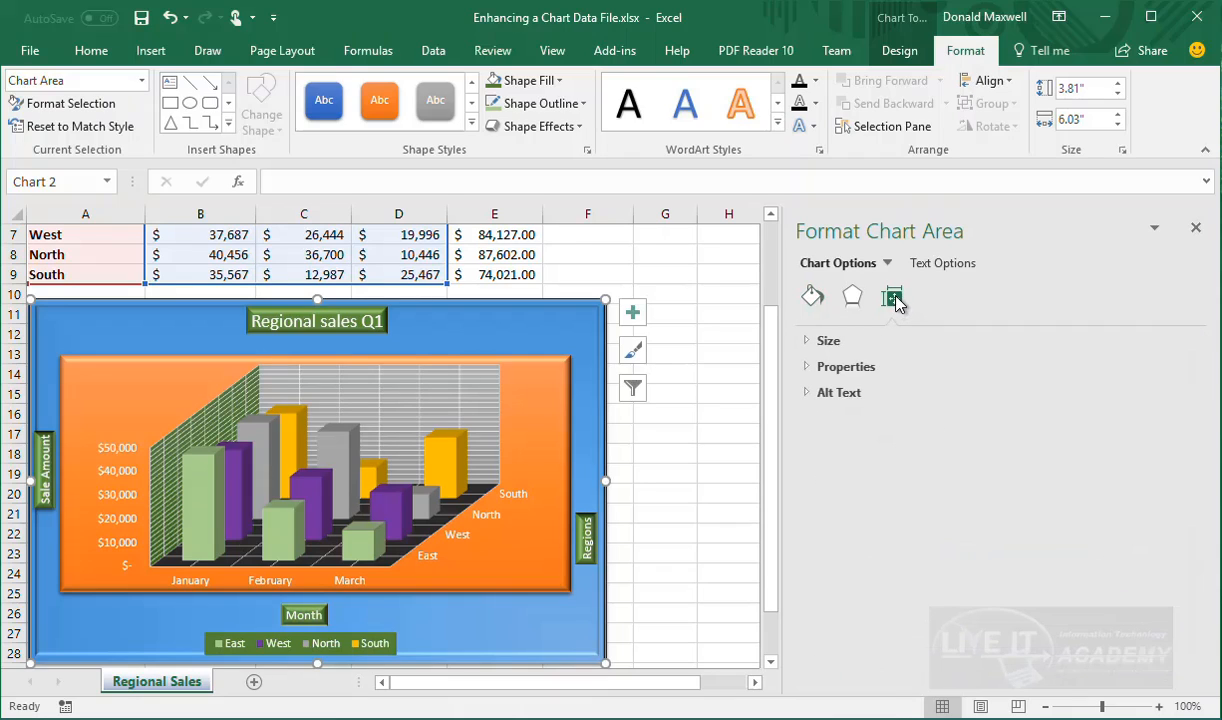
left_click(204, 505)
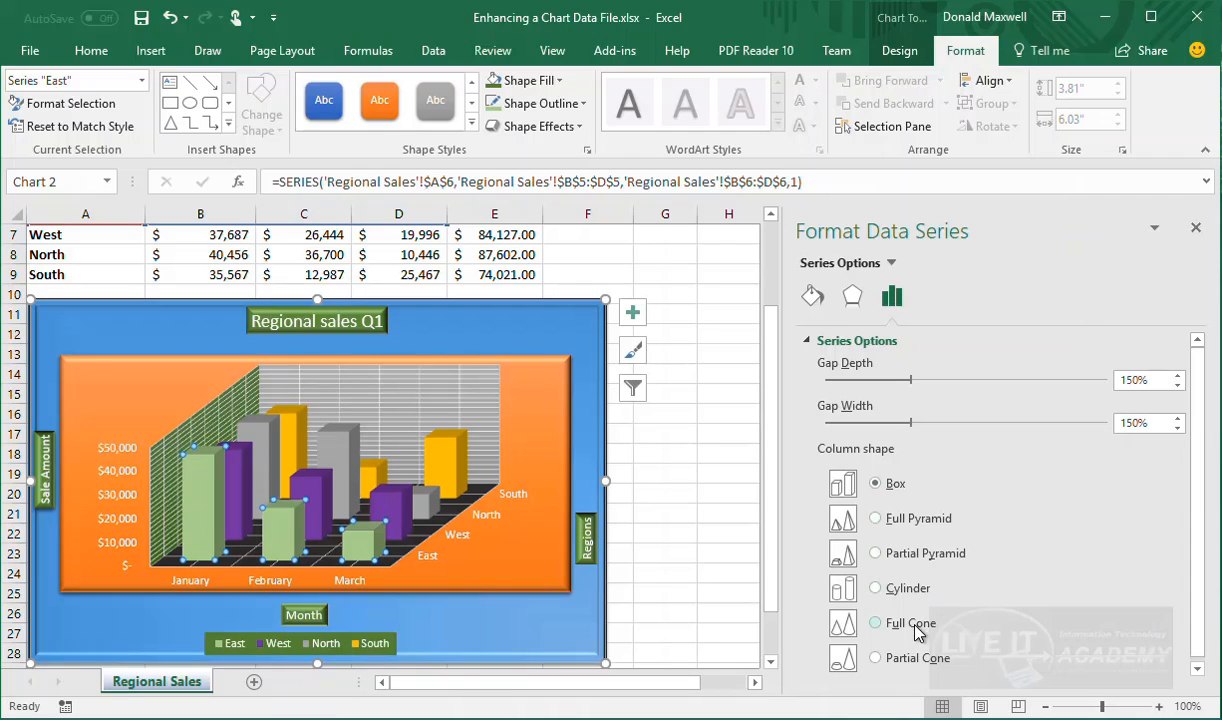
Set the column shape of the East, West, North and South series to Full Cone
left_click(876, 624)
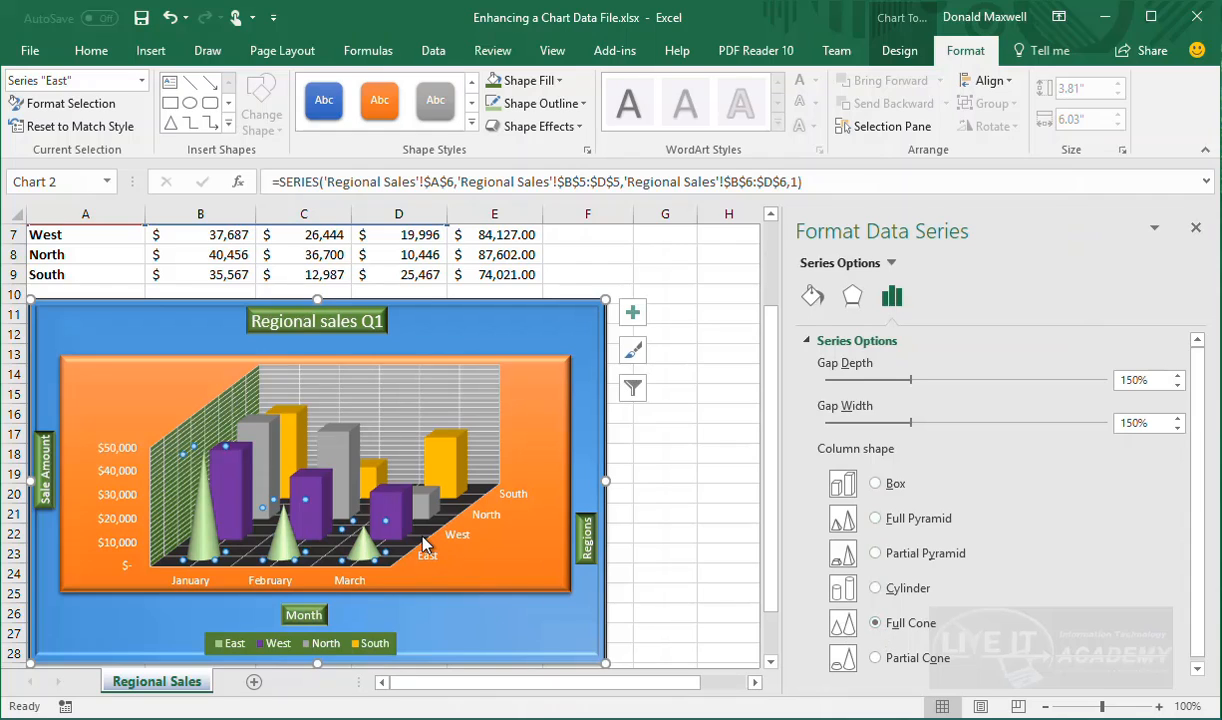
left_click(393, 515)
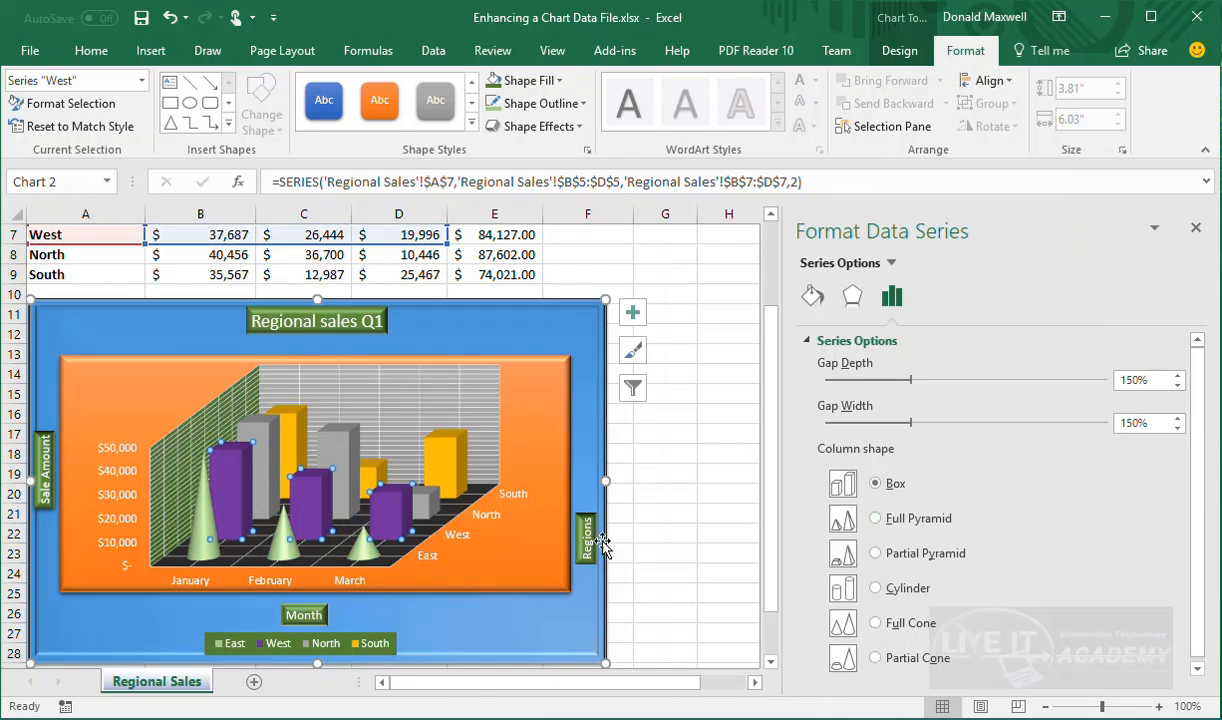
left_click(846, 623)
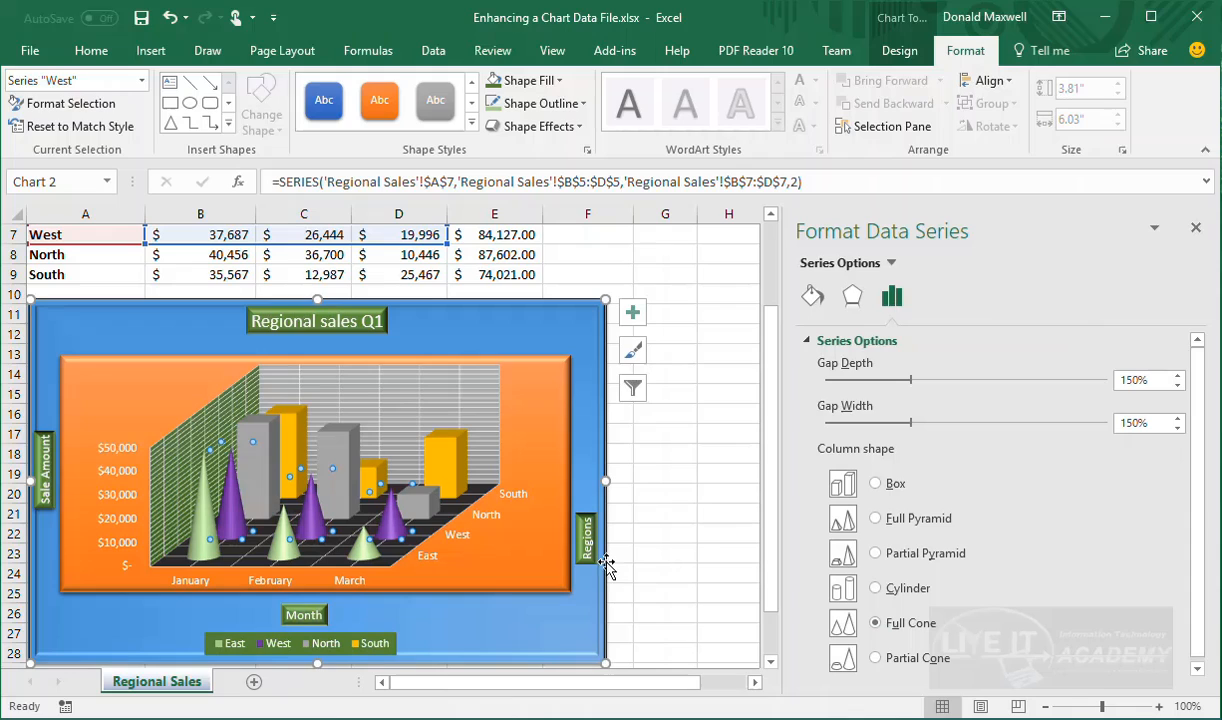
left_click(435, 502)
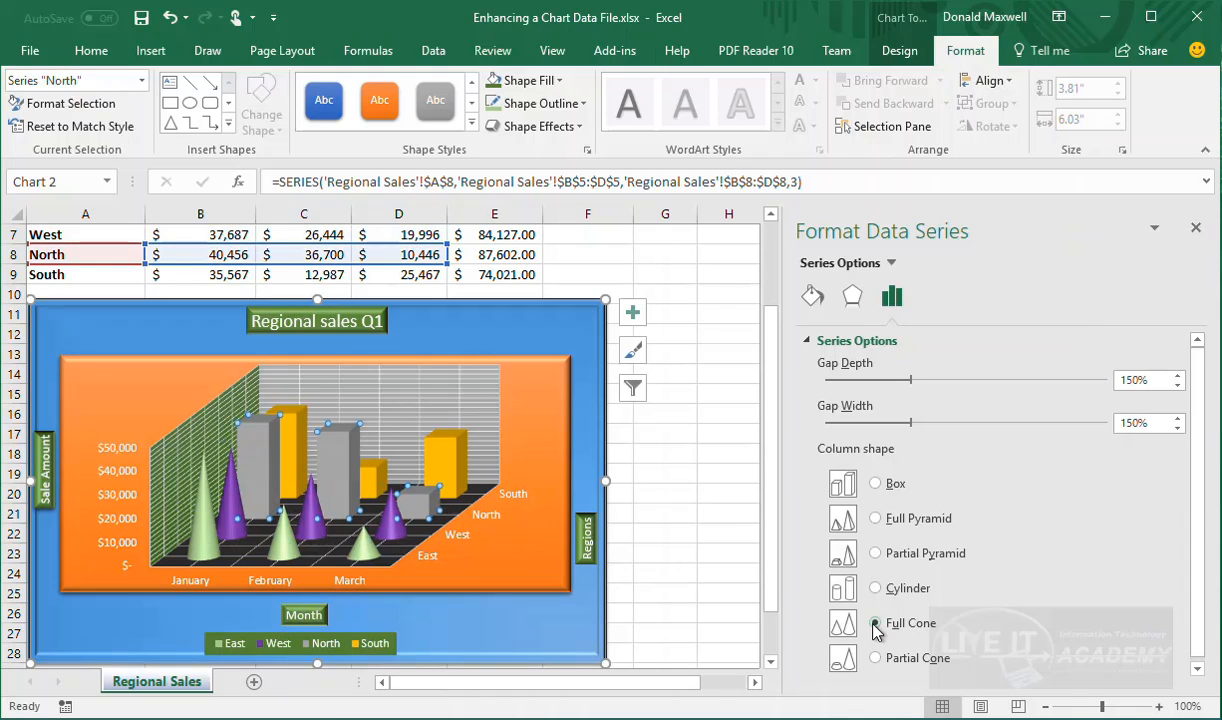
left_click(840, 622)
left_click(447, 428)
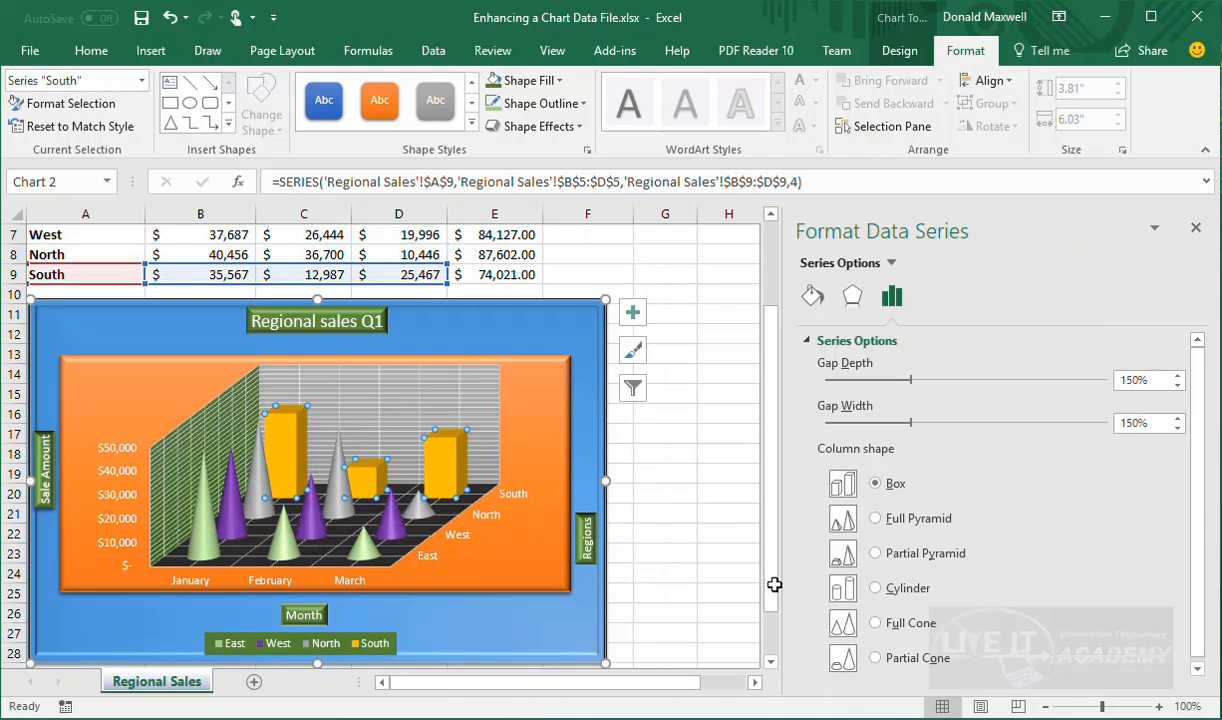
left_click(875, 623)
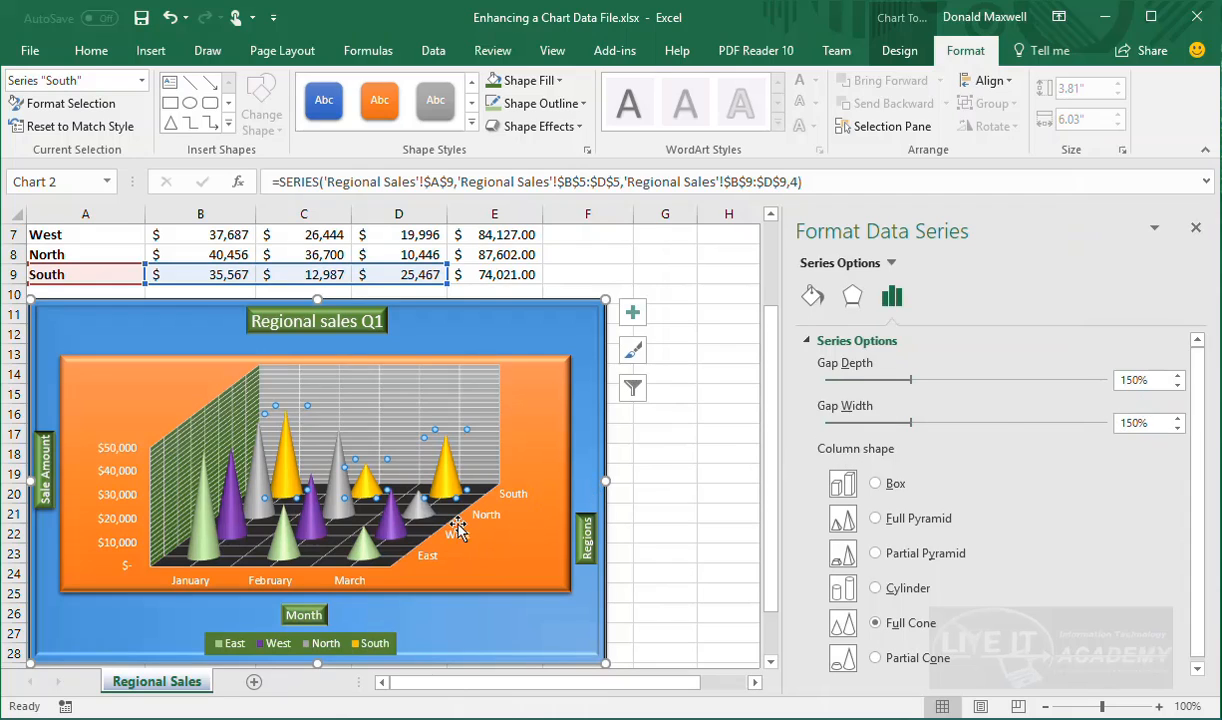
Drag the 'Sale Amount' axis title slightly up and settle it beside the value axis
scroll(449, 522, "down", 2)
scroll(449, 522, "up", 2)
scroll(463, 513, "down", 2)
scroll(466, 518, "up", 2)
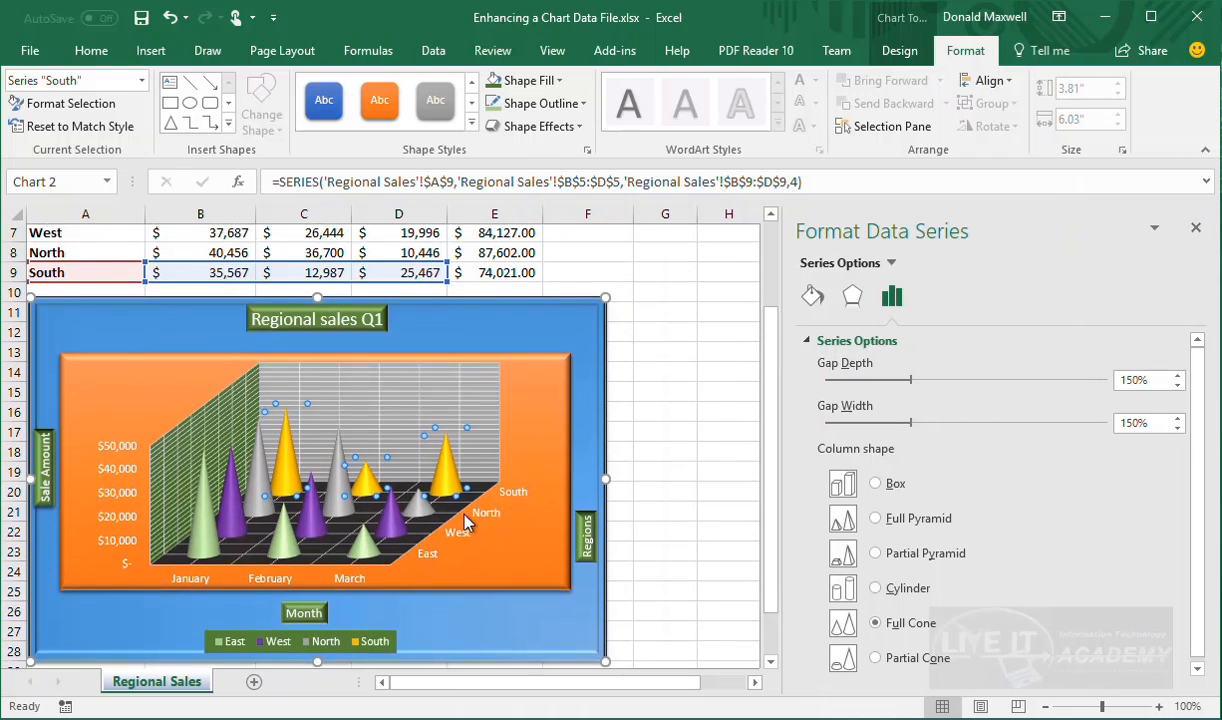
scroll(464, 515, "down", 2)
scroll(463, 515, "up", 1)
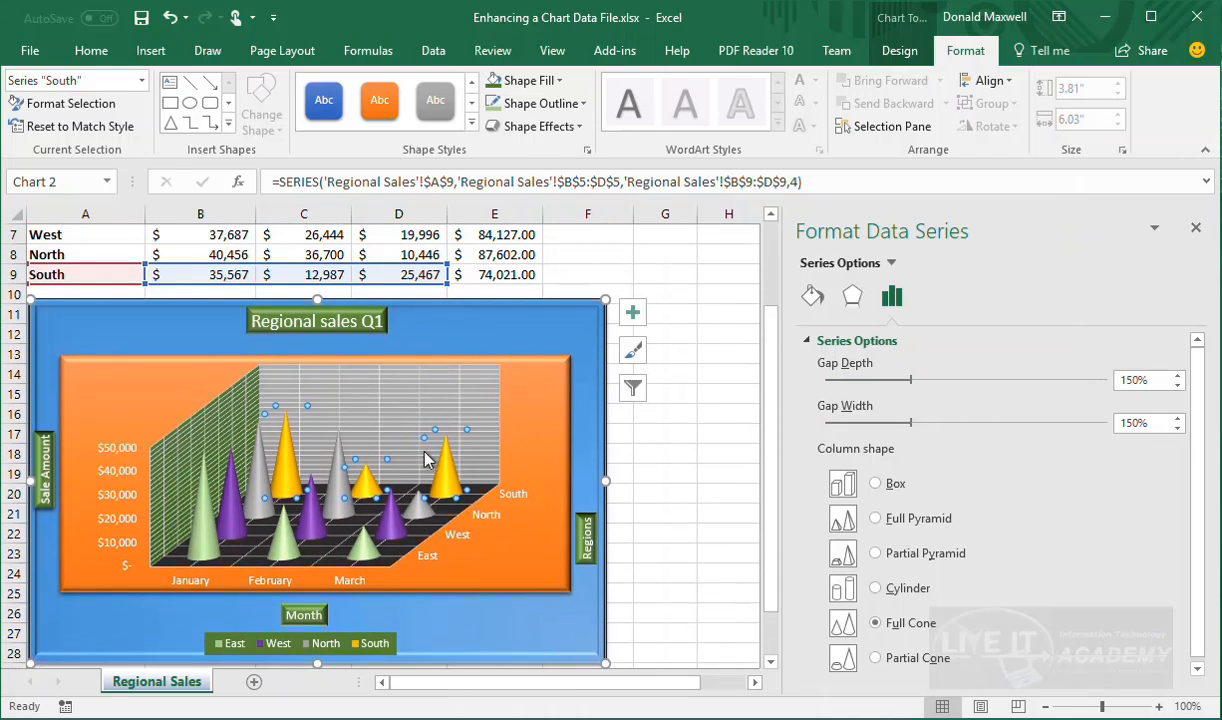
left_click(43, 458)
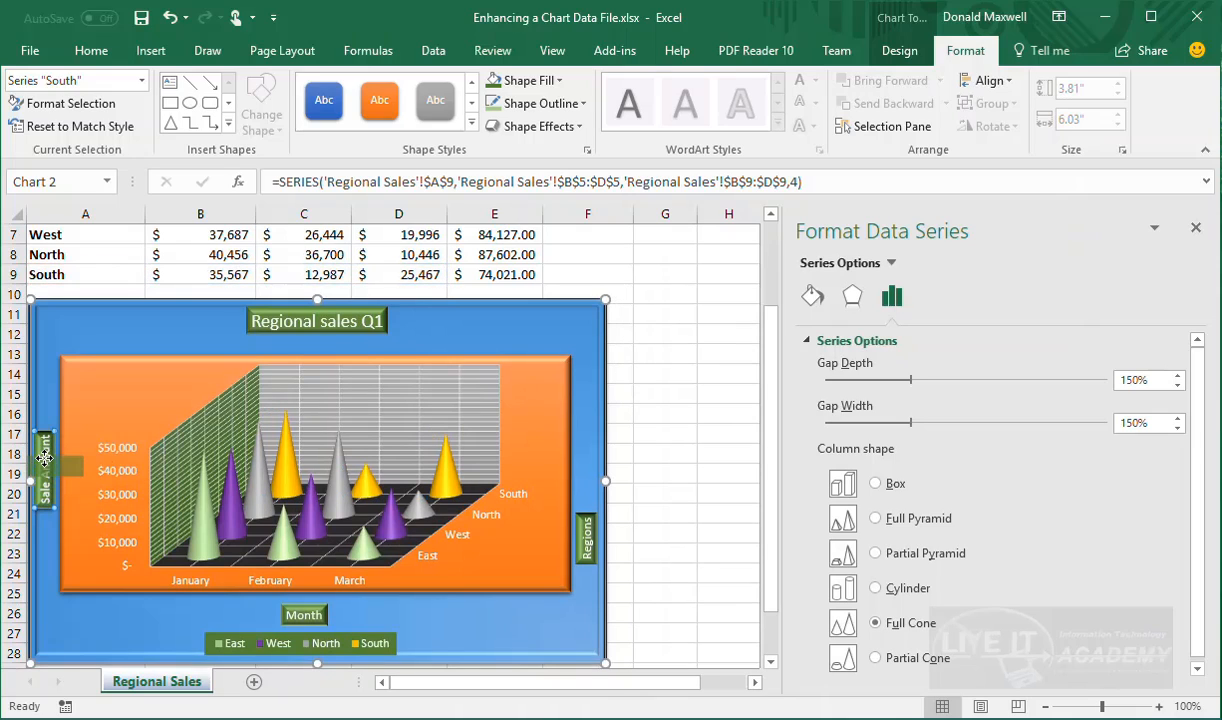
mouse_move(44, 458)
left_mouse_down()
mouse_move(35, 447)
mouse_move(42, 458)
mouse_move(50, 440)
mouse_move(62, 447)
left_mouse_up()
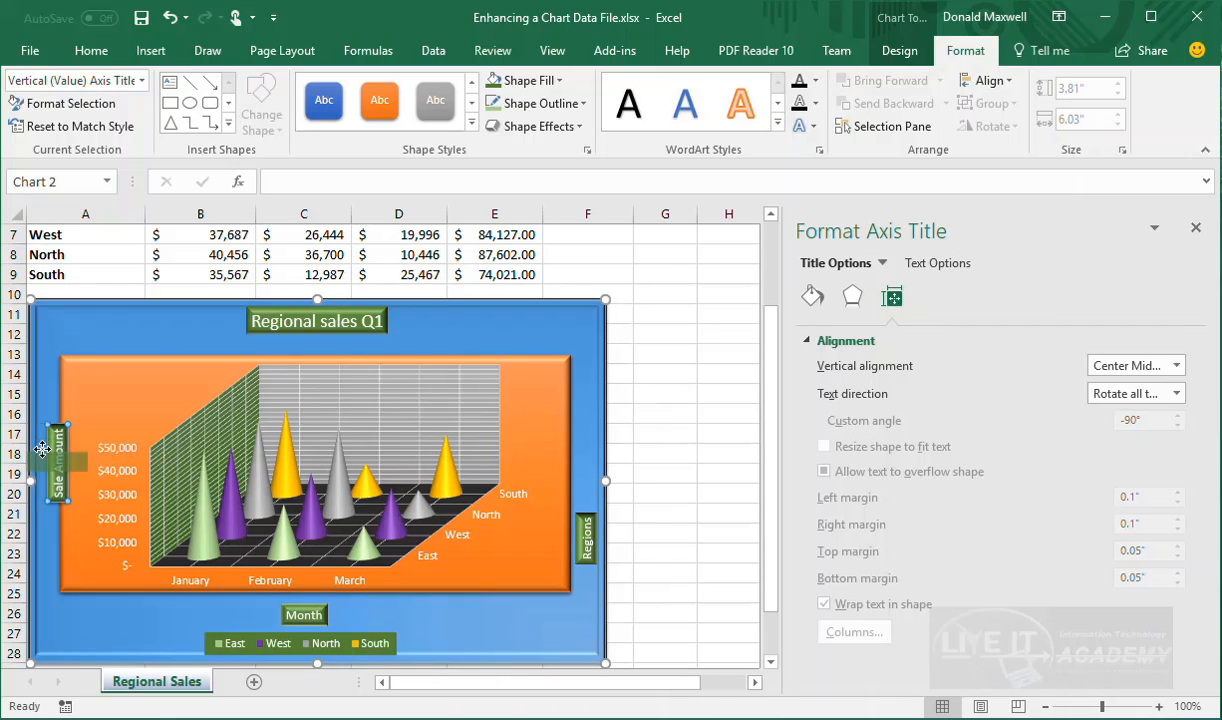
mouse_move(45, 425)
left_mouse_down()
mouse_move(40, 444)
mouse_move(35, 422)
left_mouse_up()
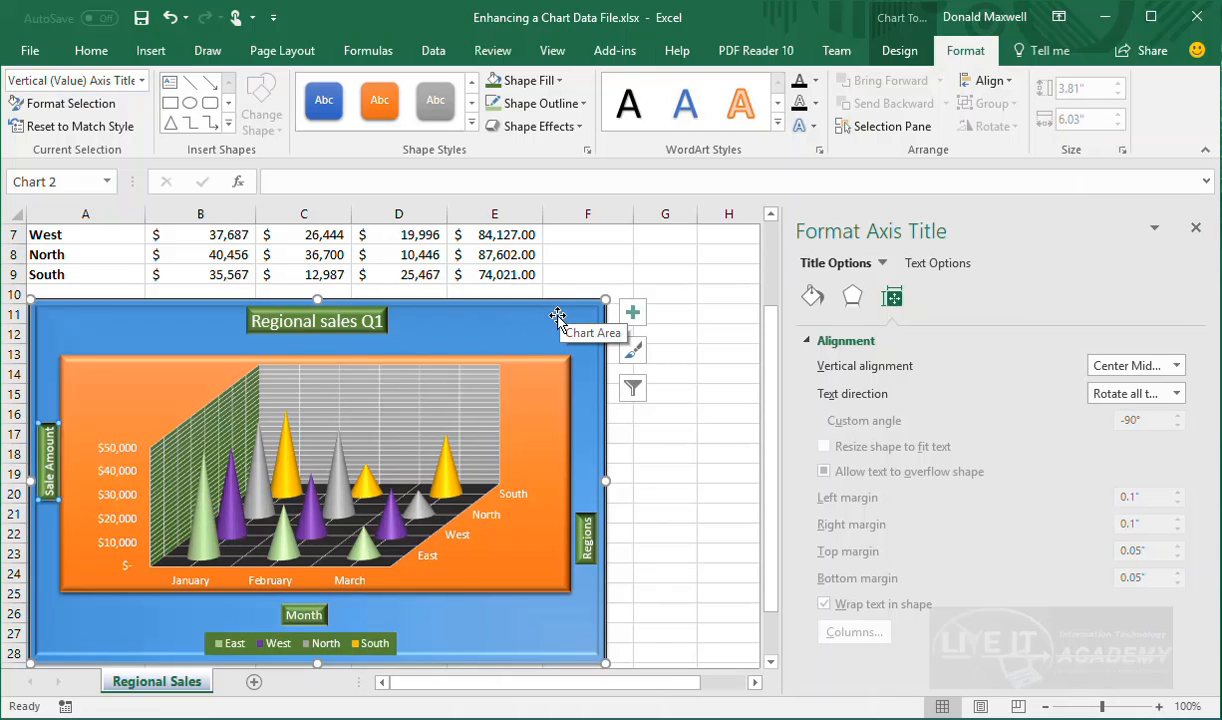
Select the chart area and look through its Effects and Fill & Line options
left_click(474, 320)
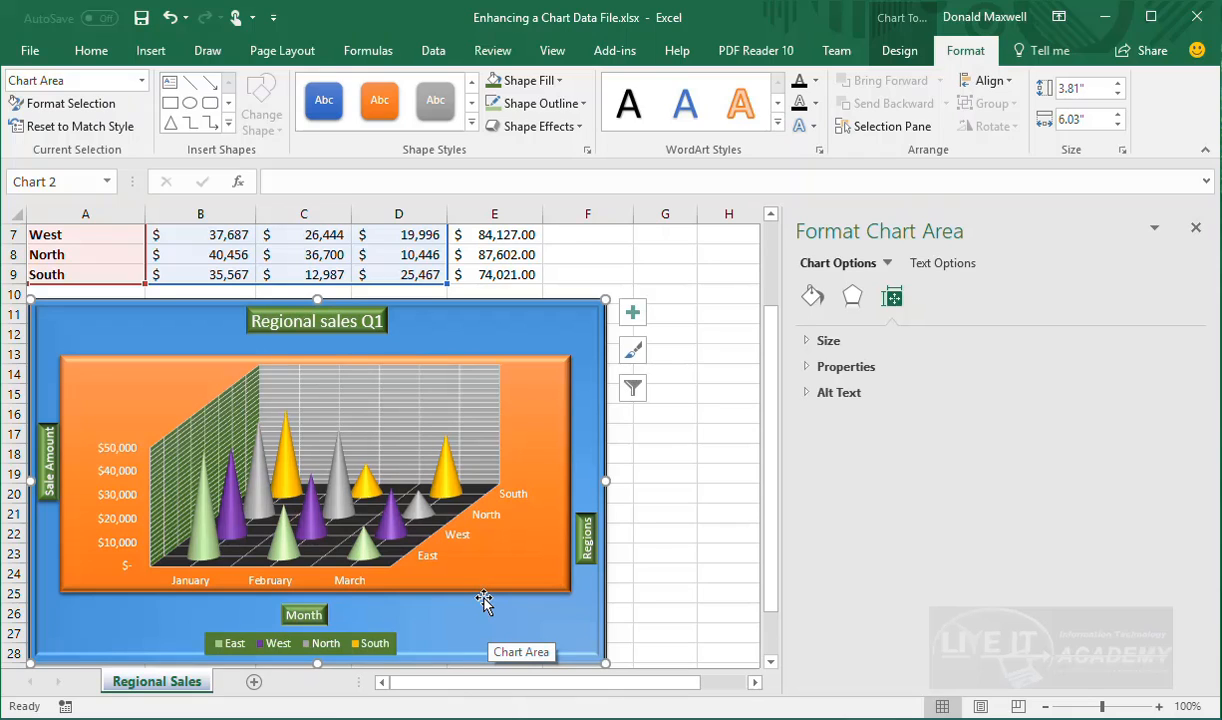
left_click(855, 296)
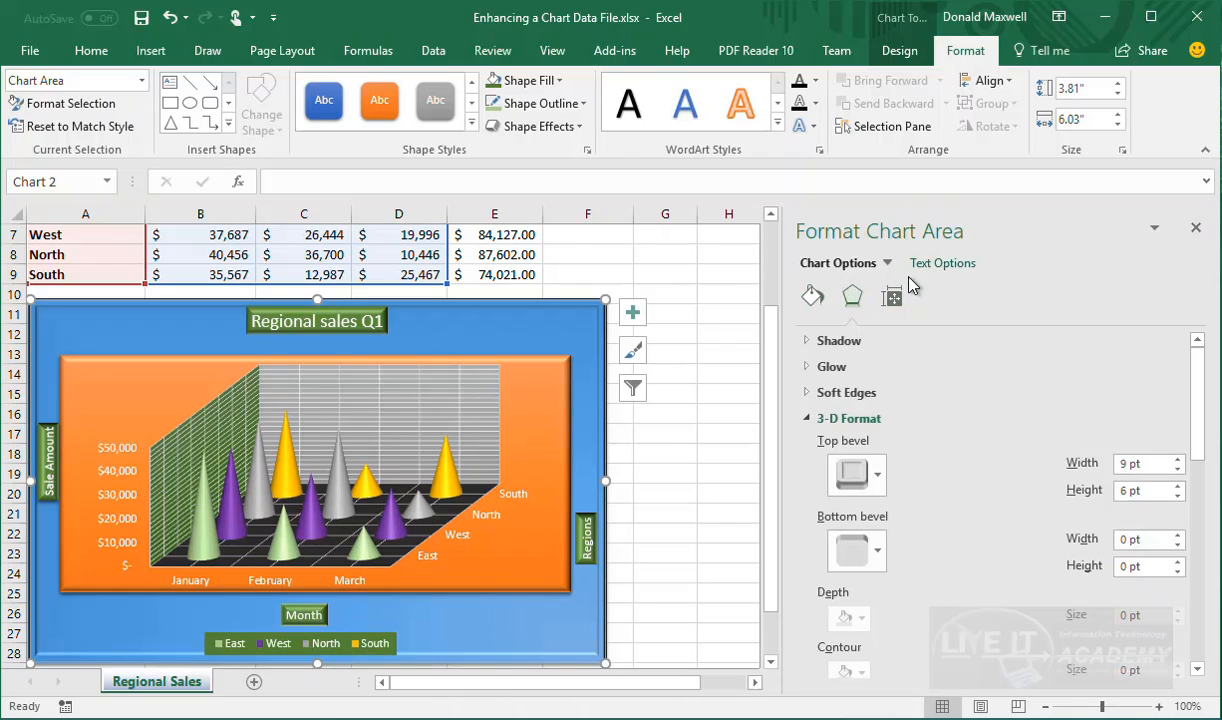
left_click(812, 295)
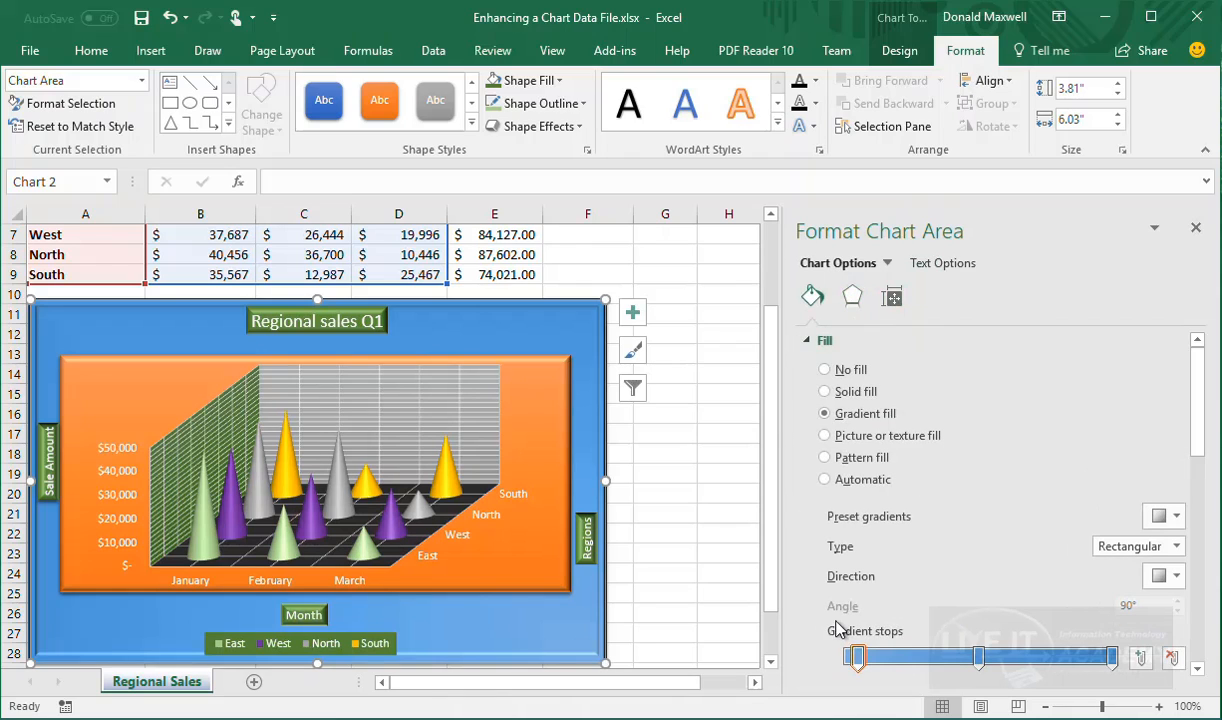
left_click(809, 342)
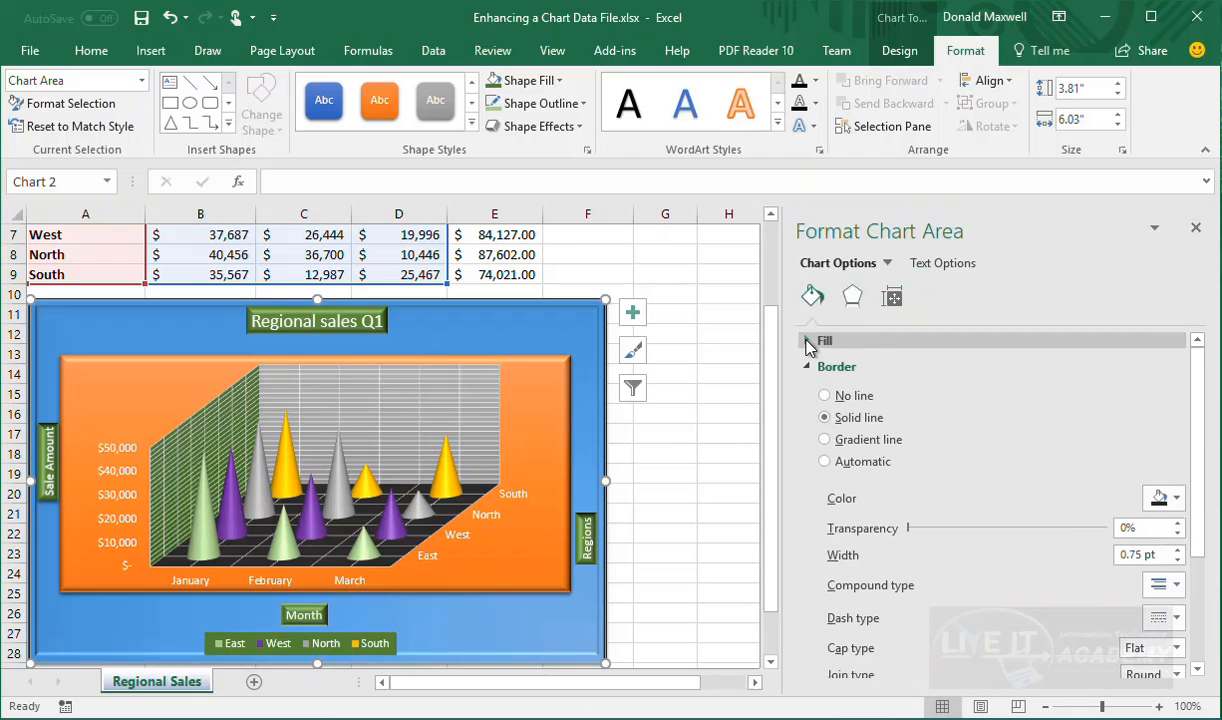
left_click(810, 364)
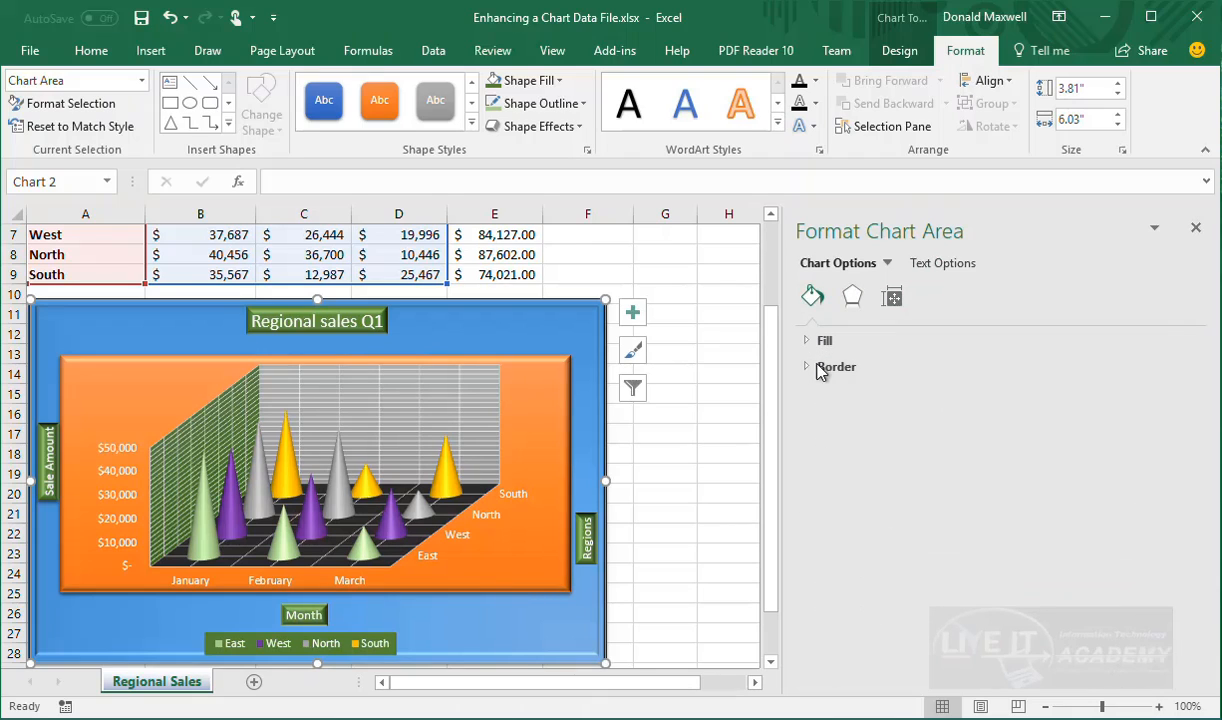
left_click(853, 303)
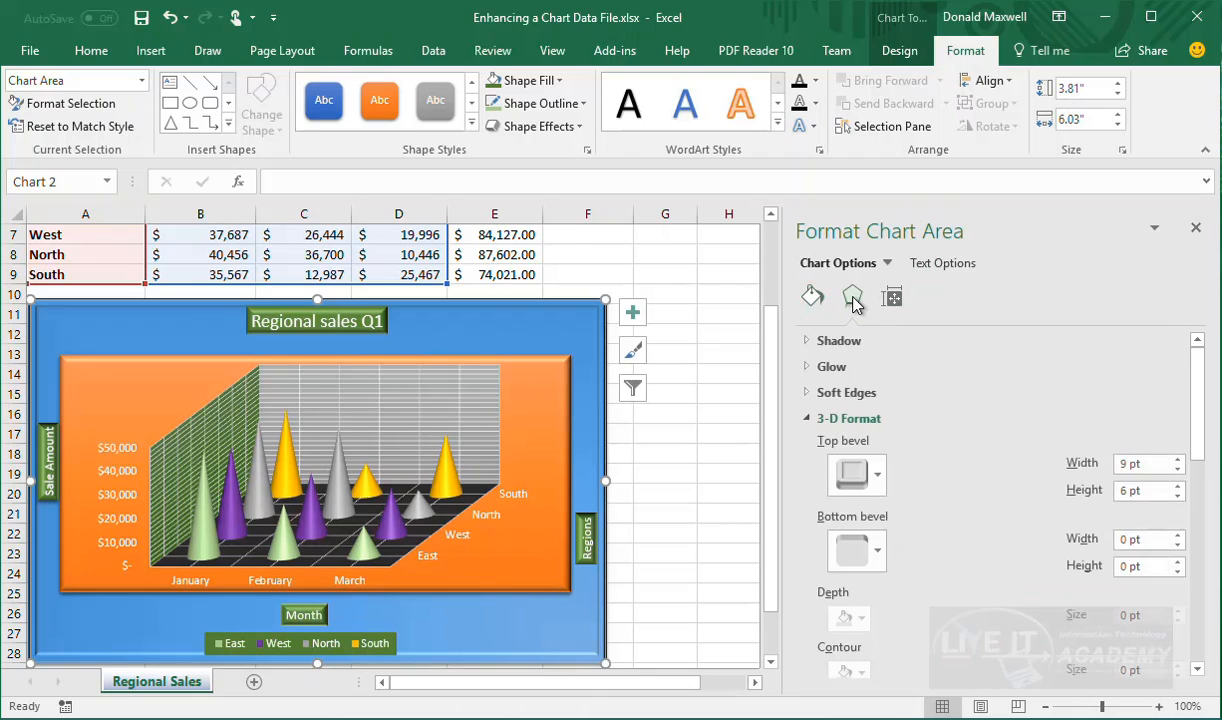
Inspect the chart area's Shadow, Glow, Soft Edges, 3-D Format and 3-D Rotation sections
left_click(812, 342)
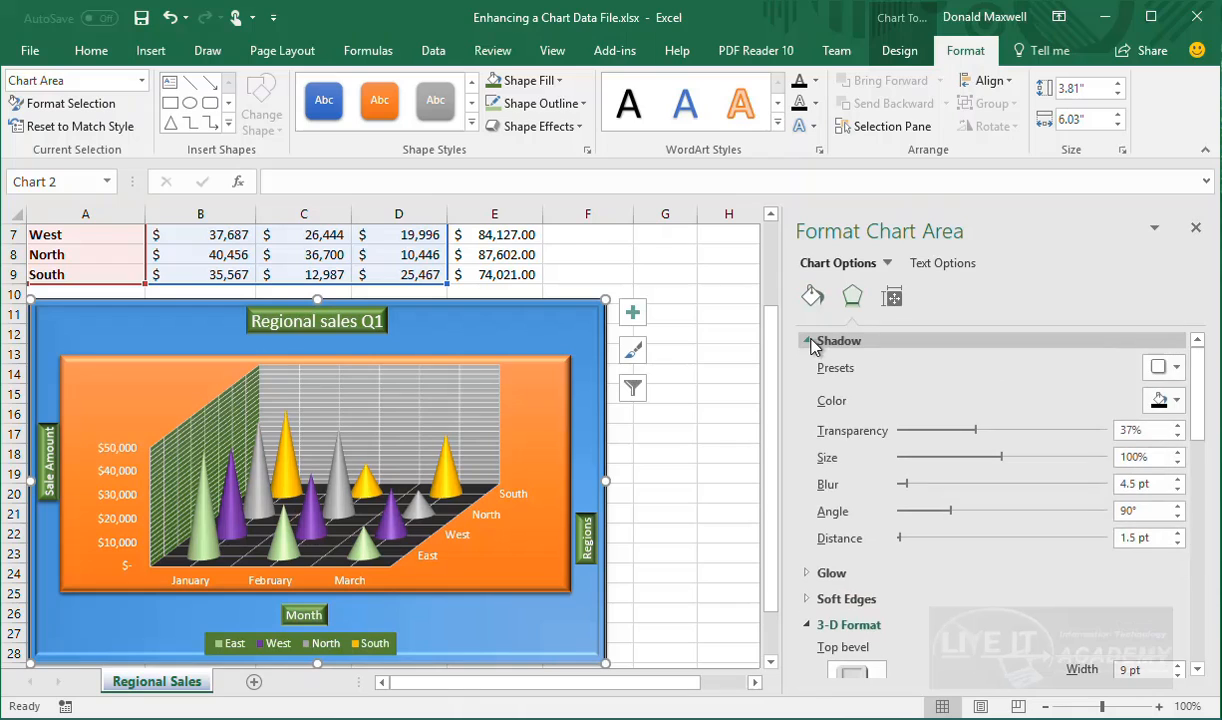
left_click(812, 342)
left_click(814, 369)
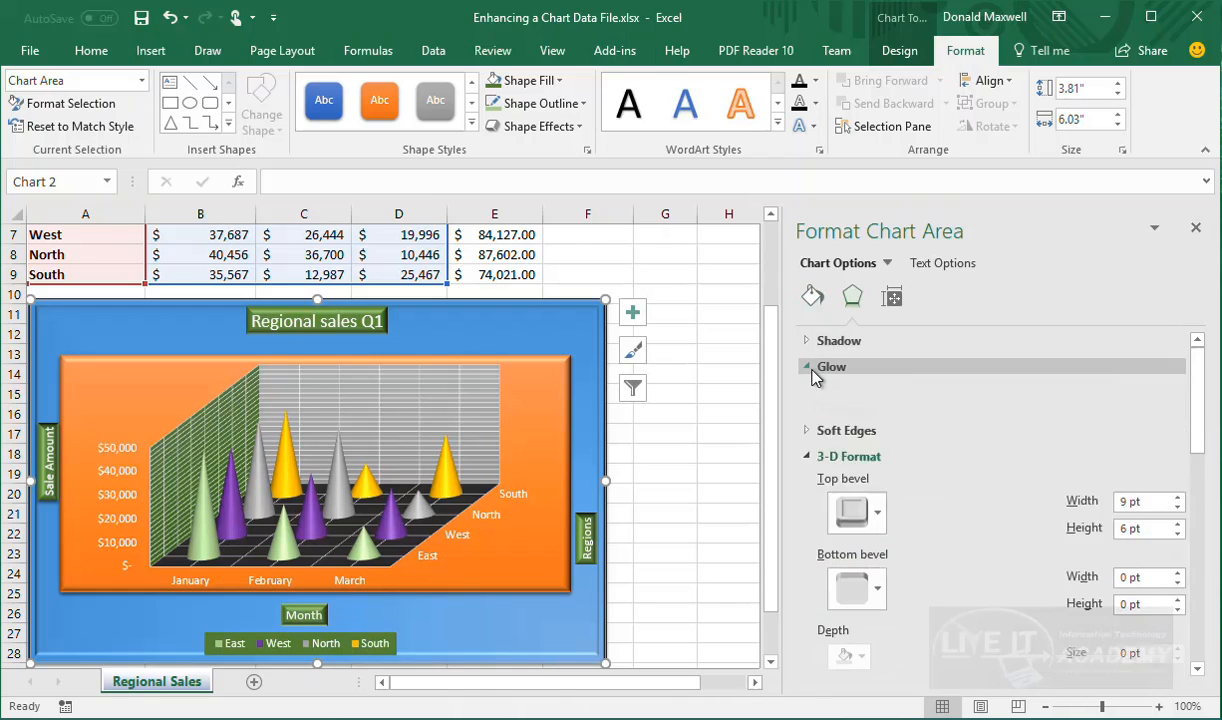
left_click(816, 369)
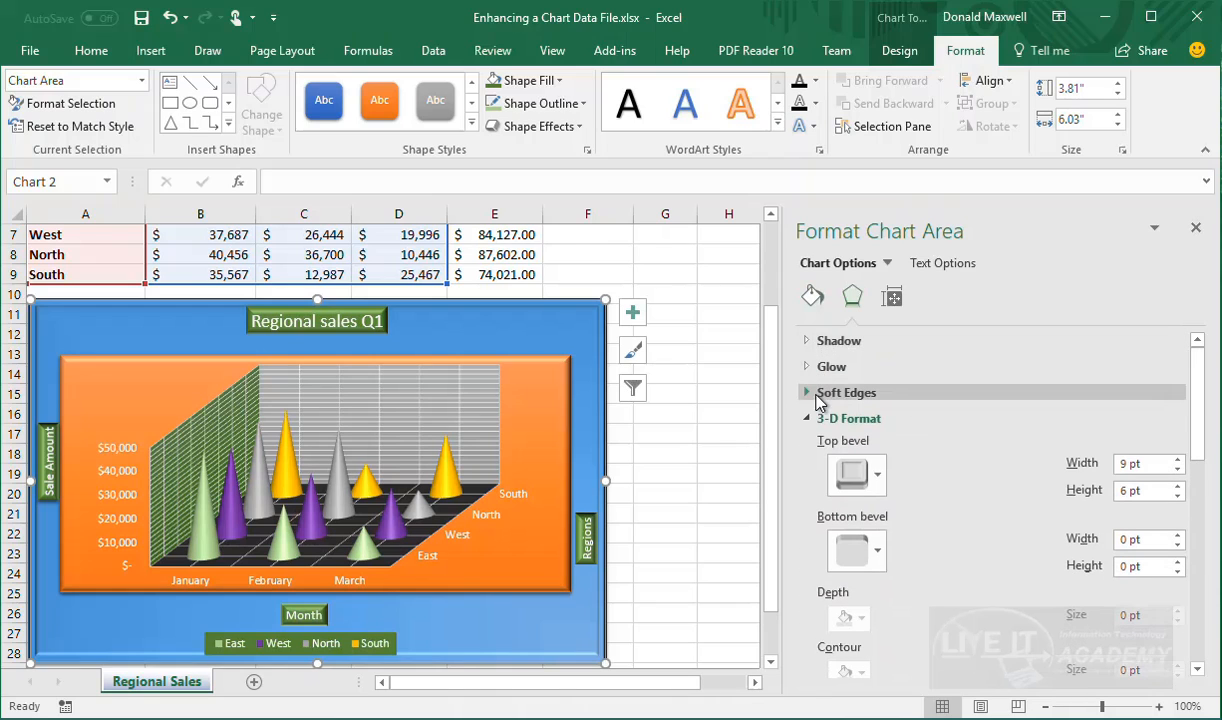
left_click(816, 396)
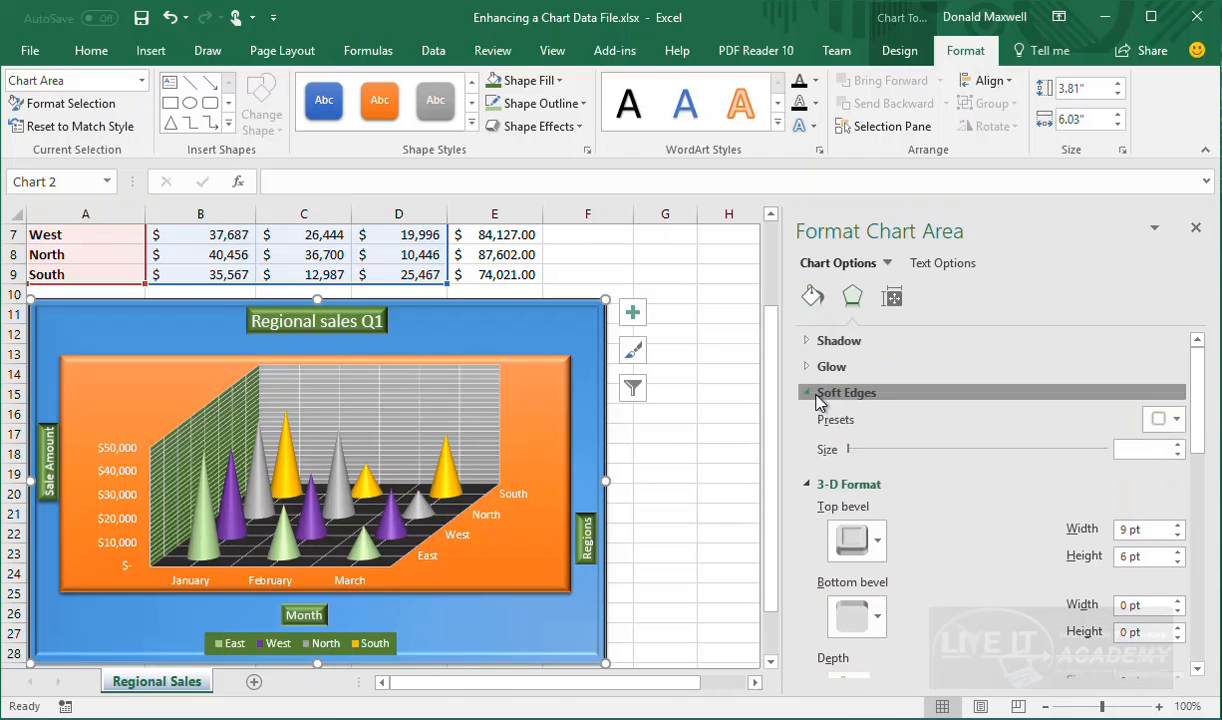
left_click(816, 396)
left_click(813, 420)
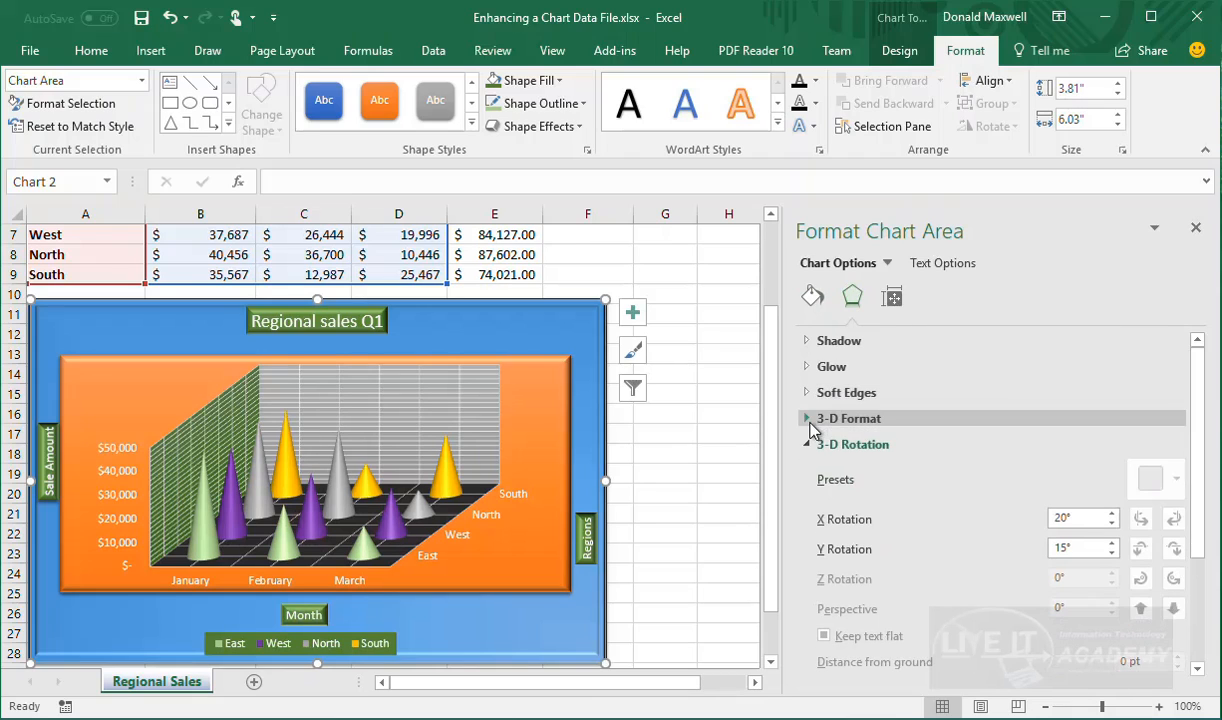
left_click(810, 446)
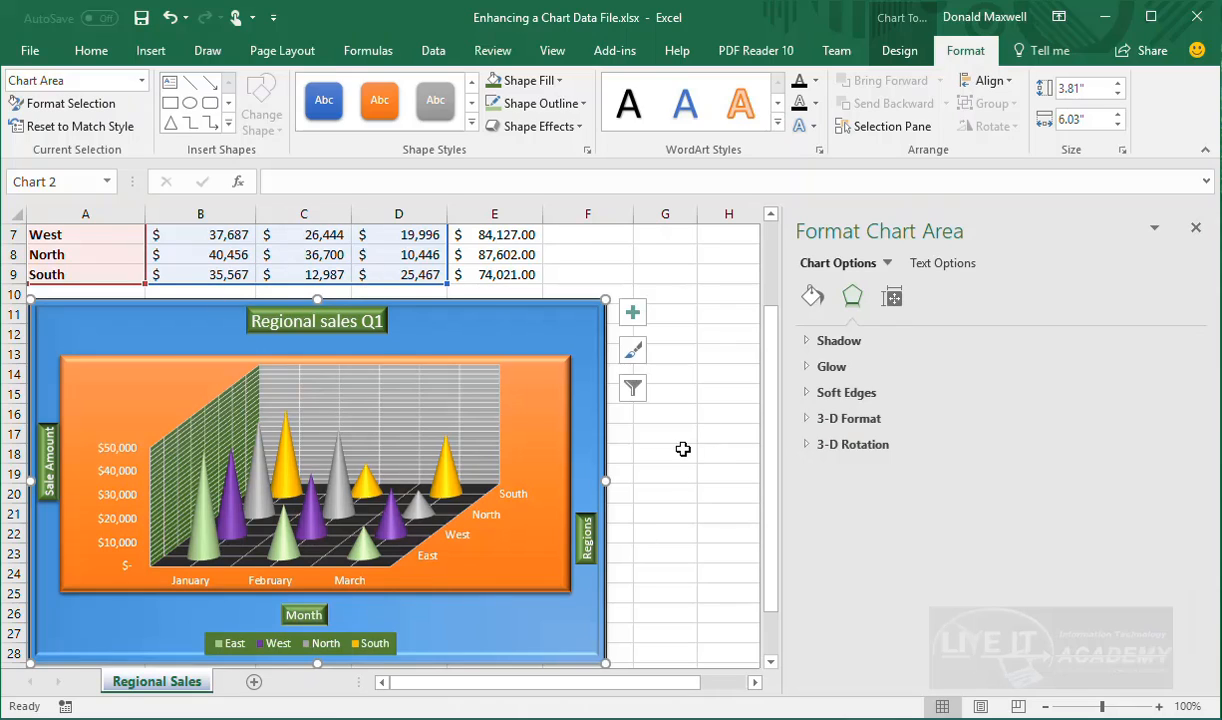
Review the chart area's 3.81" × 6.03" size and placement properties, then select the 'Regional sales Q1' title
left_click(893, 304)
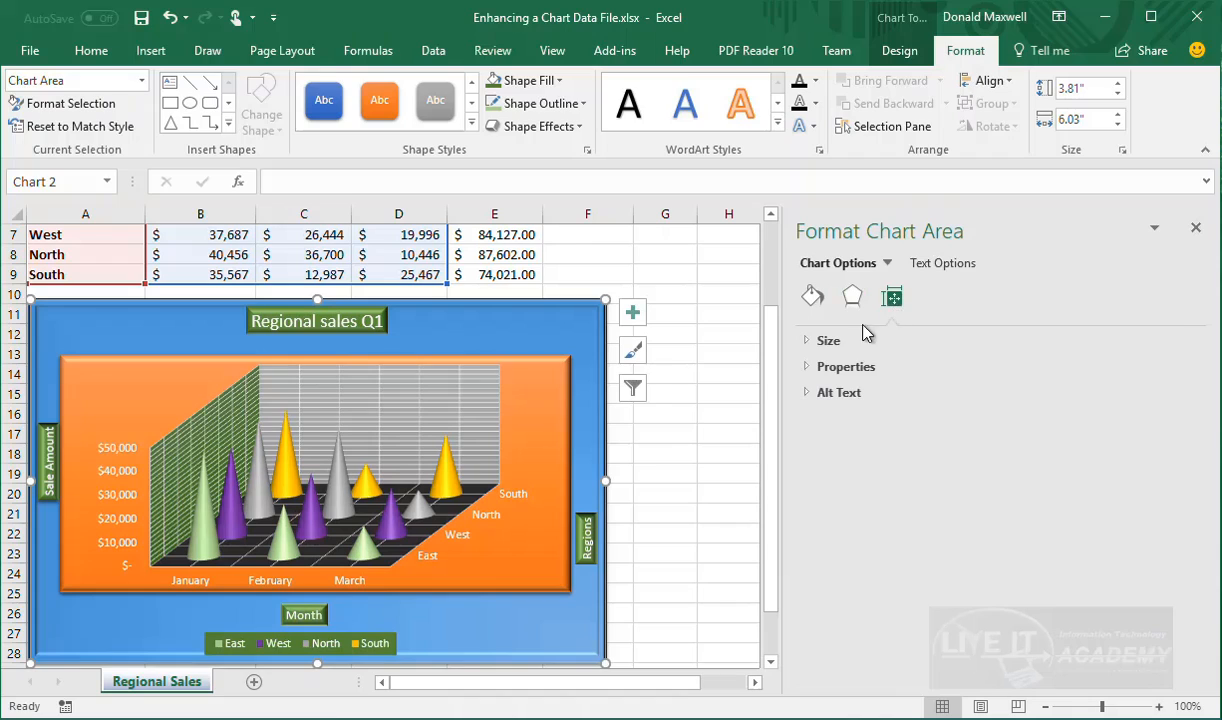
left_click(822, 343)
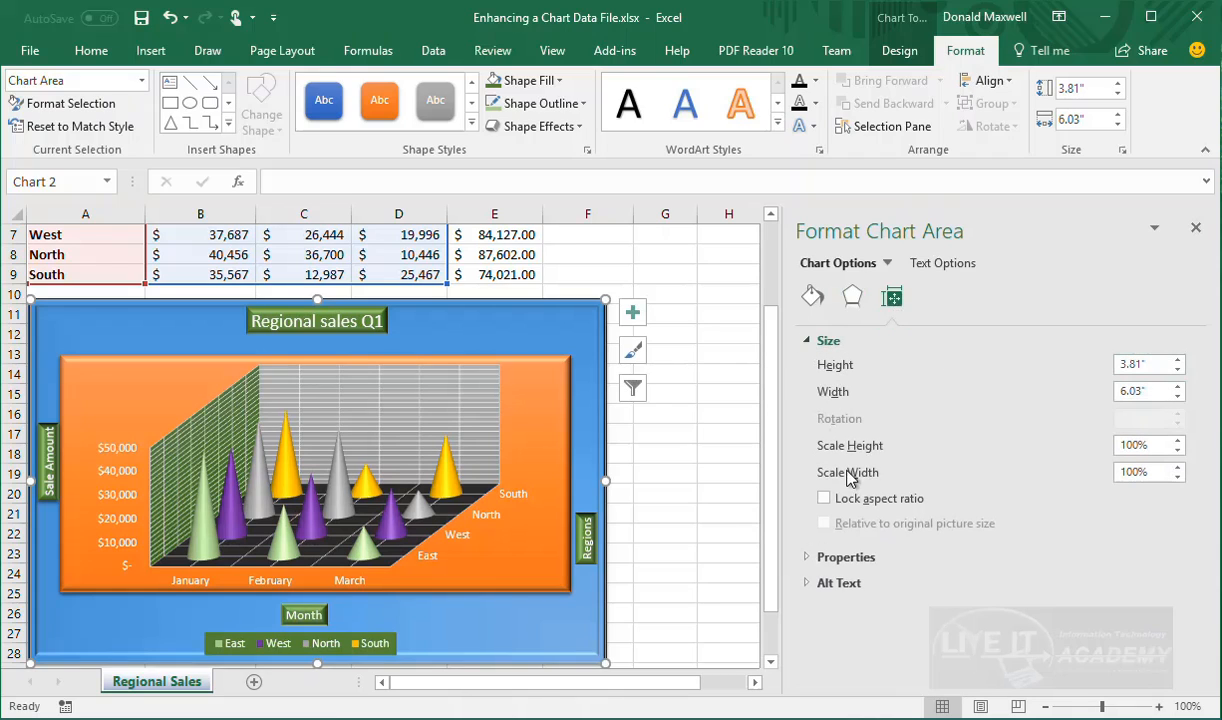
left_click(836, 557)
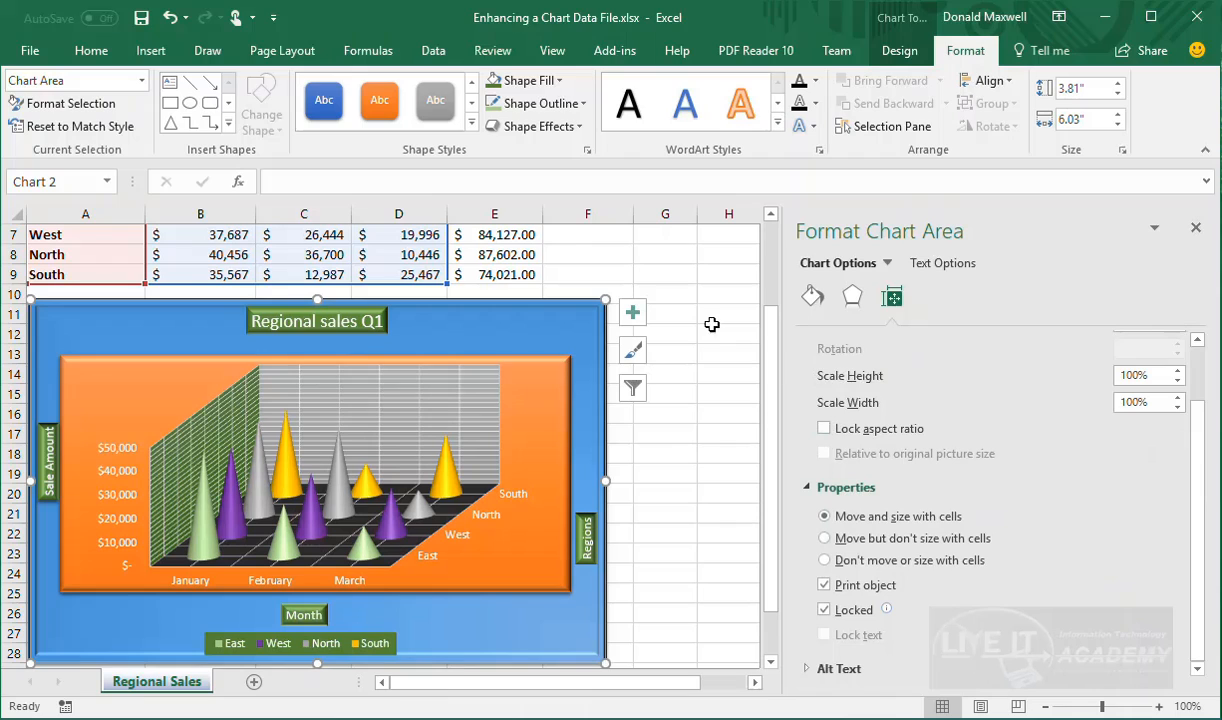
scroll(960, 490, "up", 2)
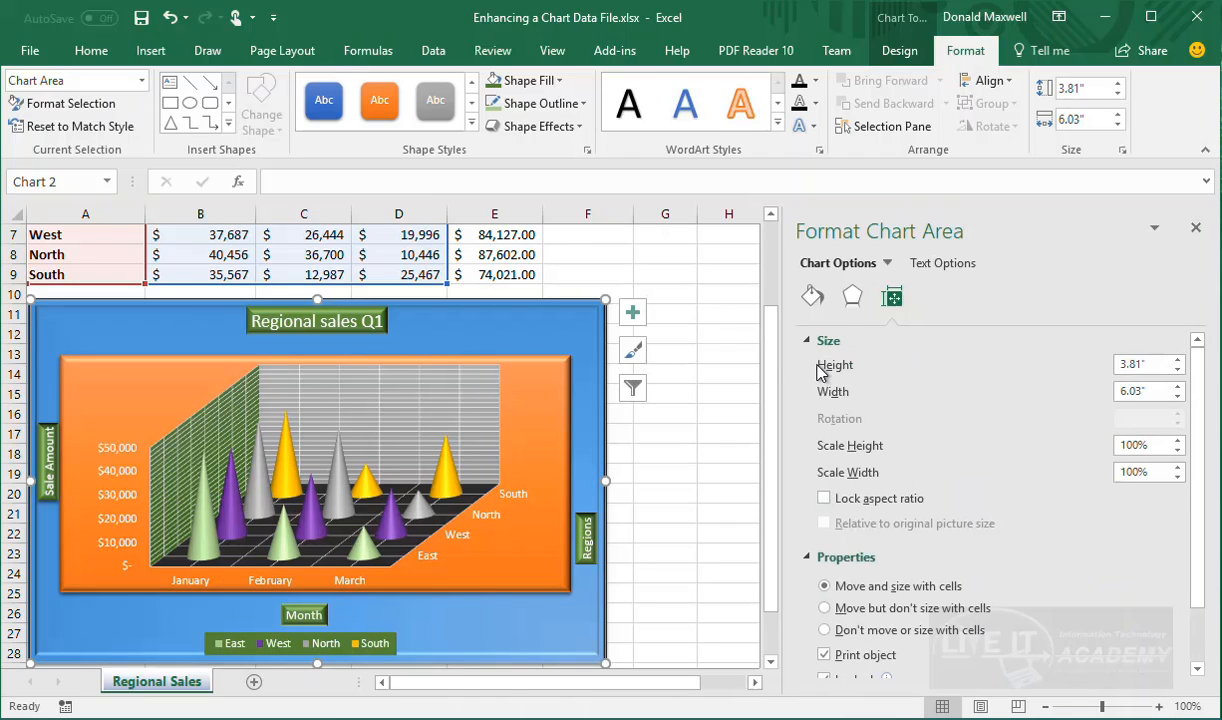
left_click(369, 327)
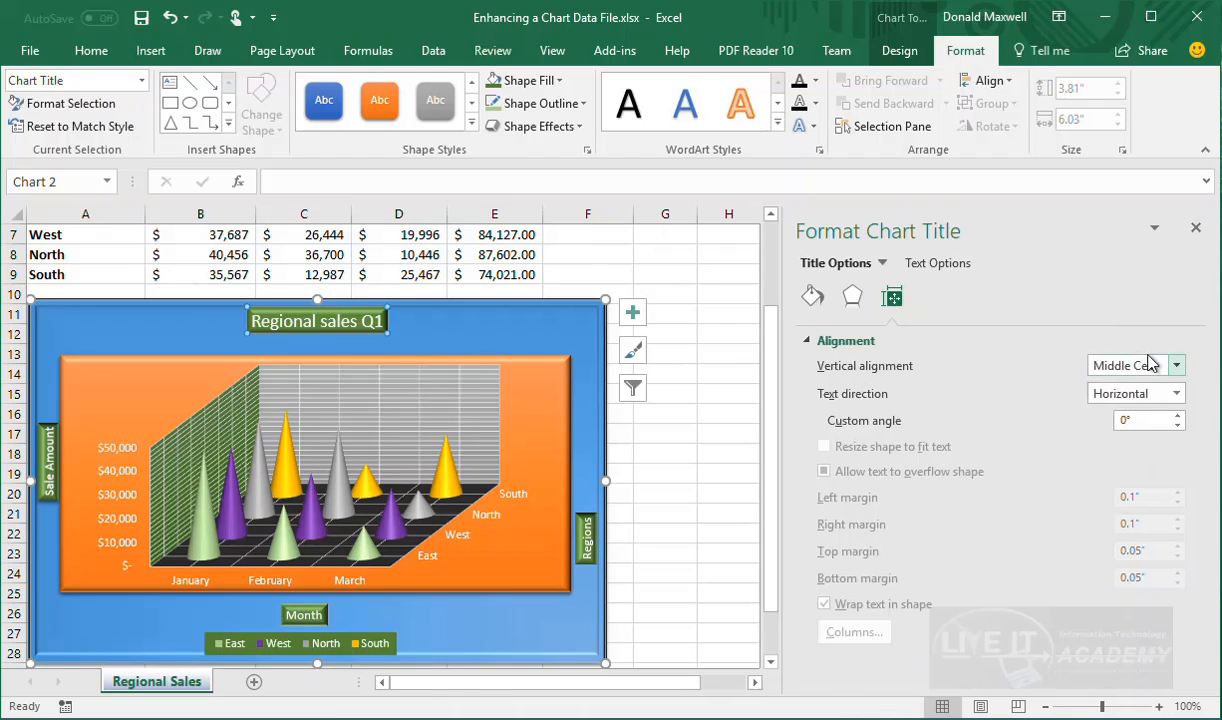
Keep the chart title's vertical alignment at Middle Centered, then select the plot area
left_click(1176, 366)
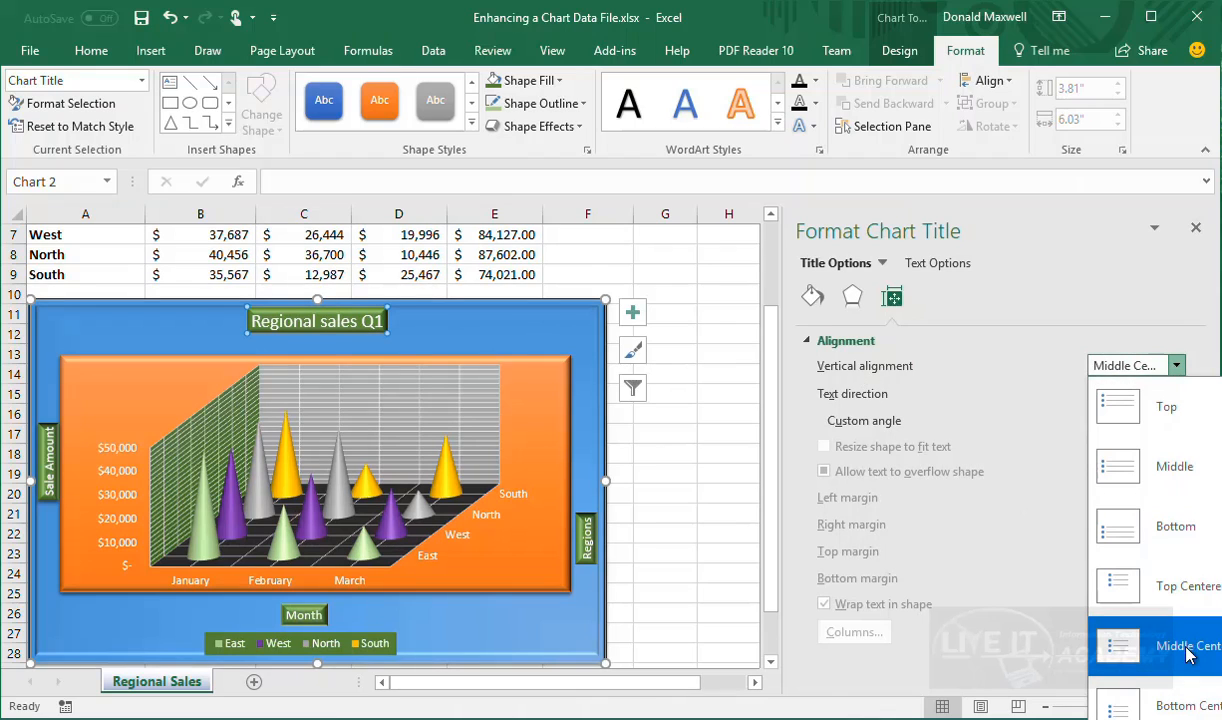
left_click(1155, 660)
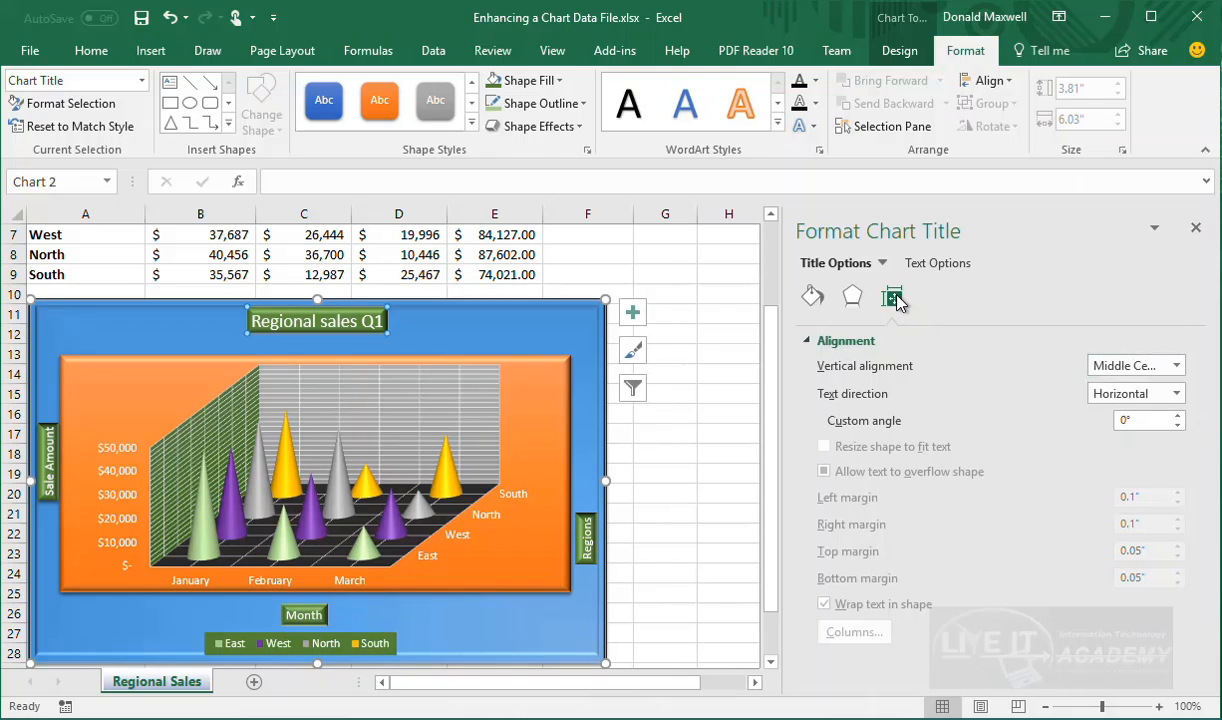
left_click(815, 341)
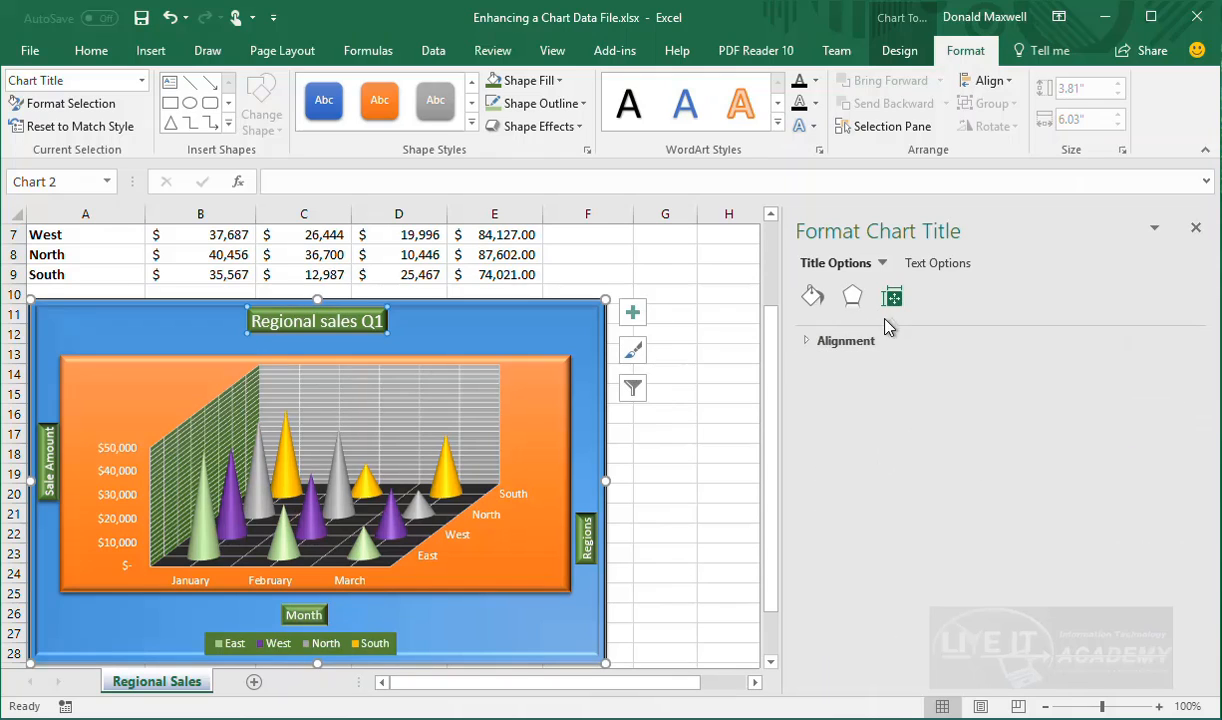
left_click(573, 382)
left_click(562, 382)
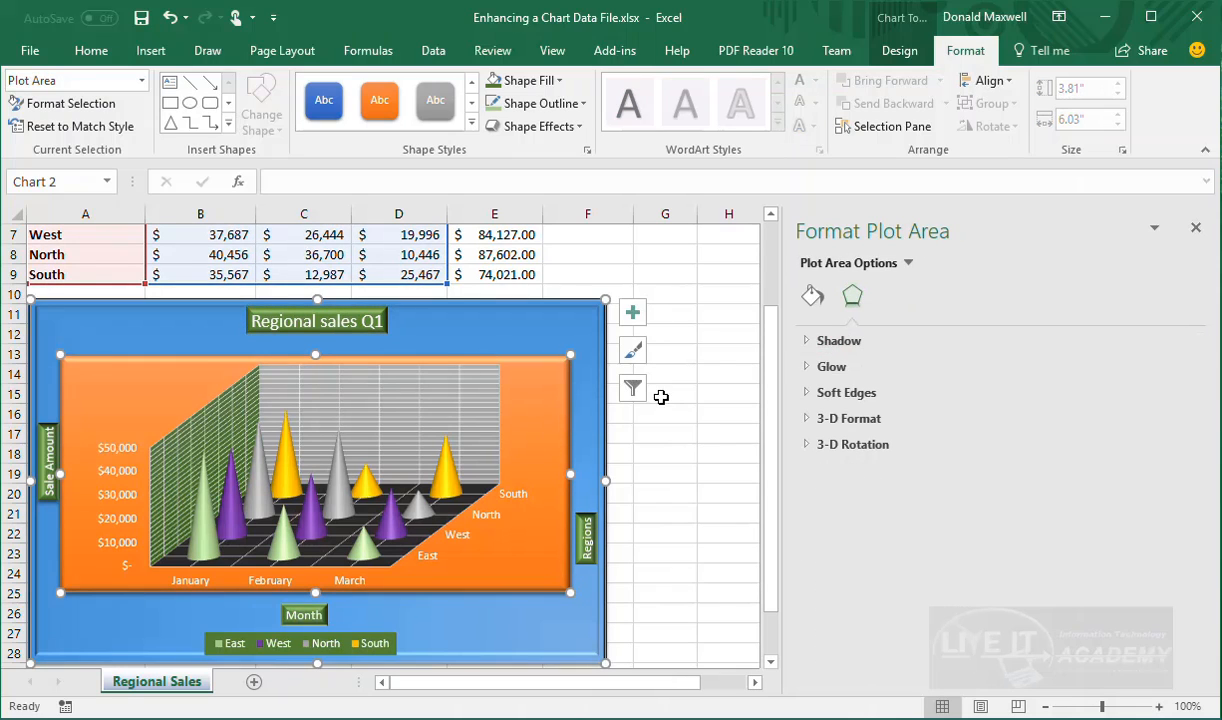
View the Month axis title, legend and West series formatting, ending on the chart title's settings
left_click(303, 614)
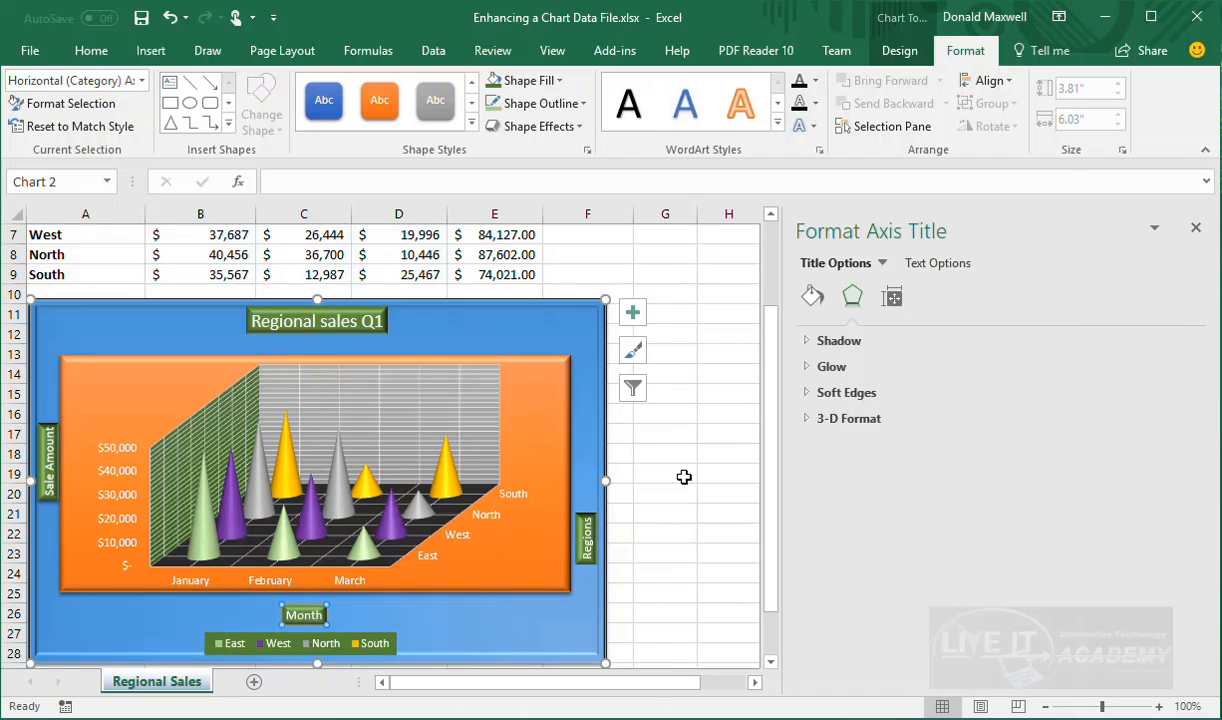
left_click(892, 297)
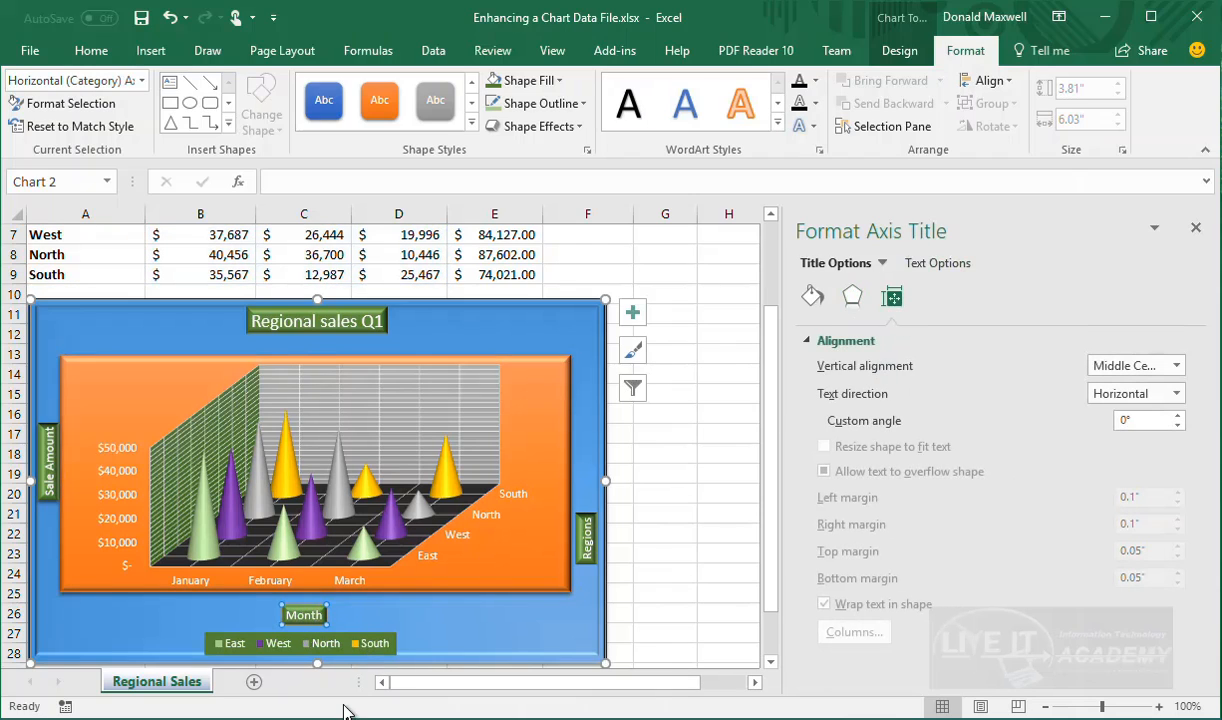
left_click(390, 645)
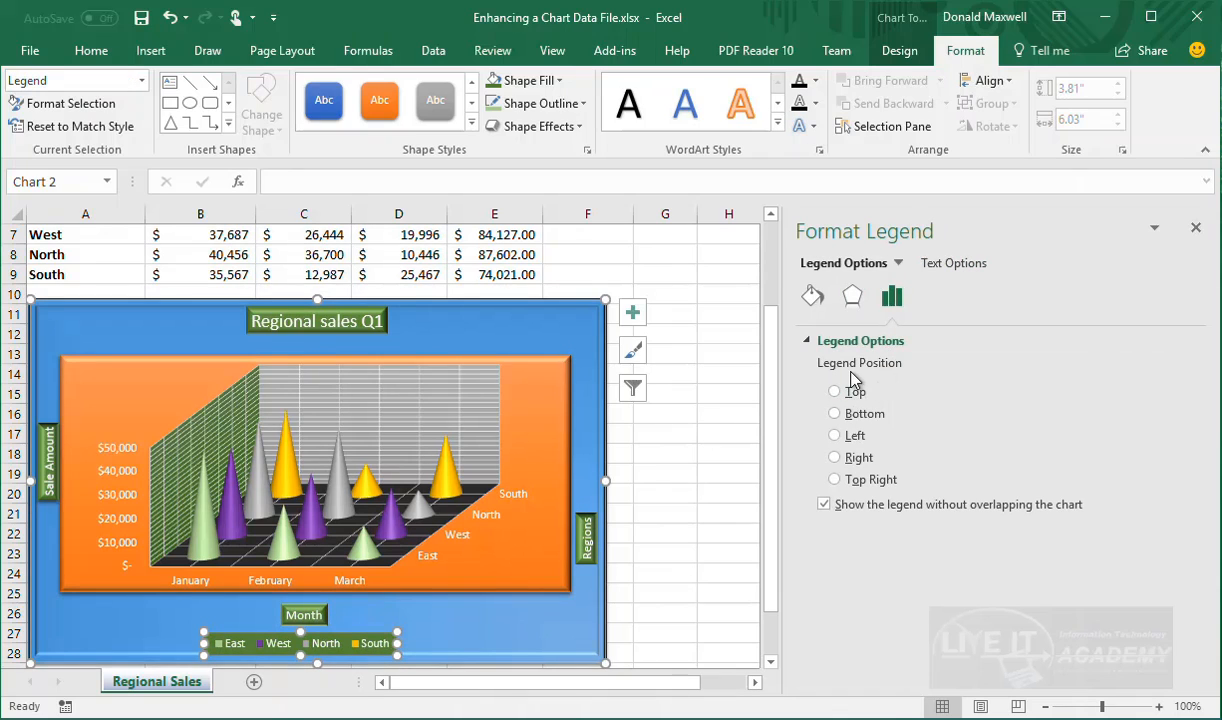
left_click(385, 515)
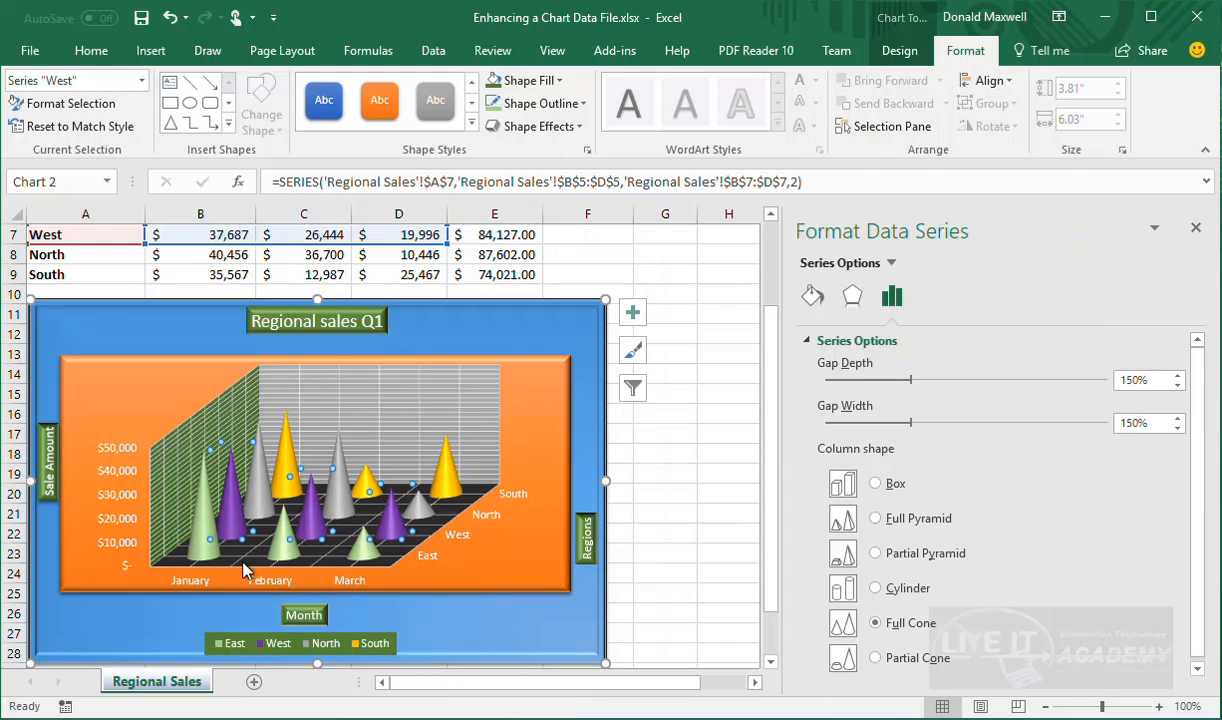
left_click(360, 320)
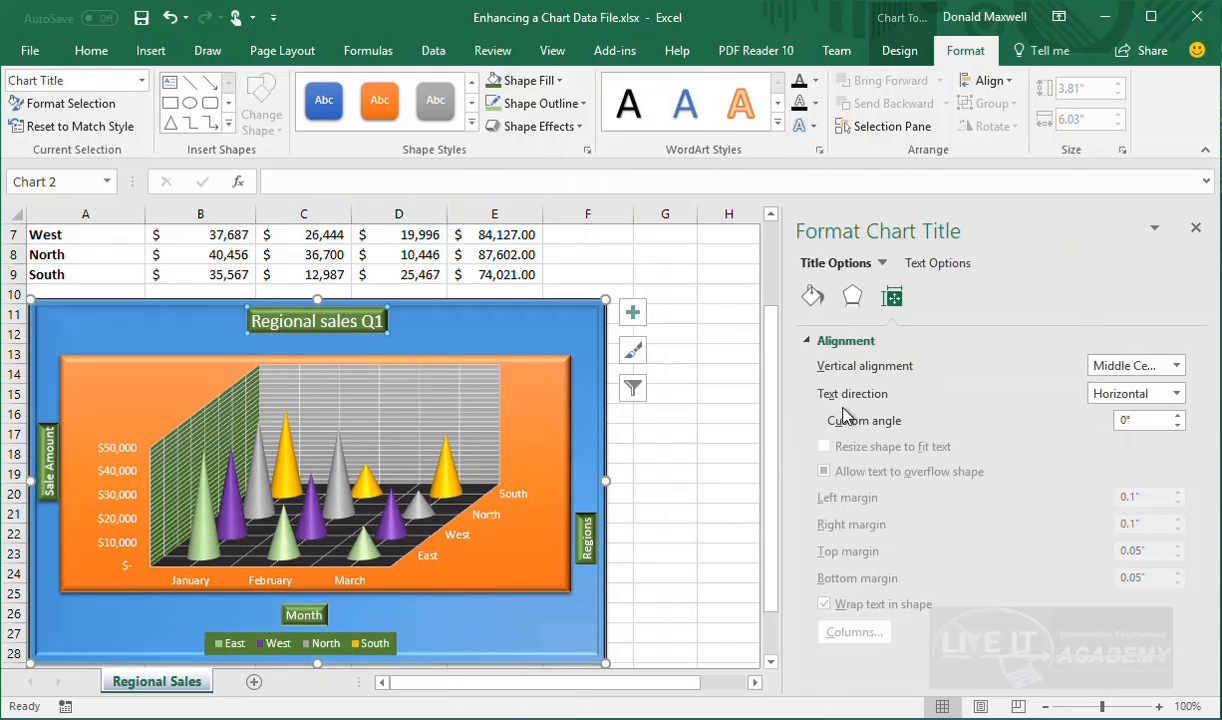
left_click(806, 342)
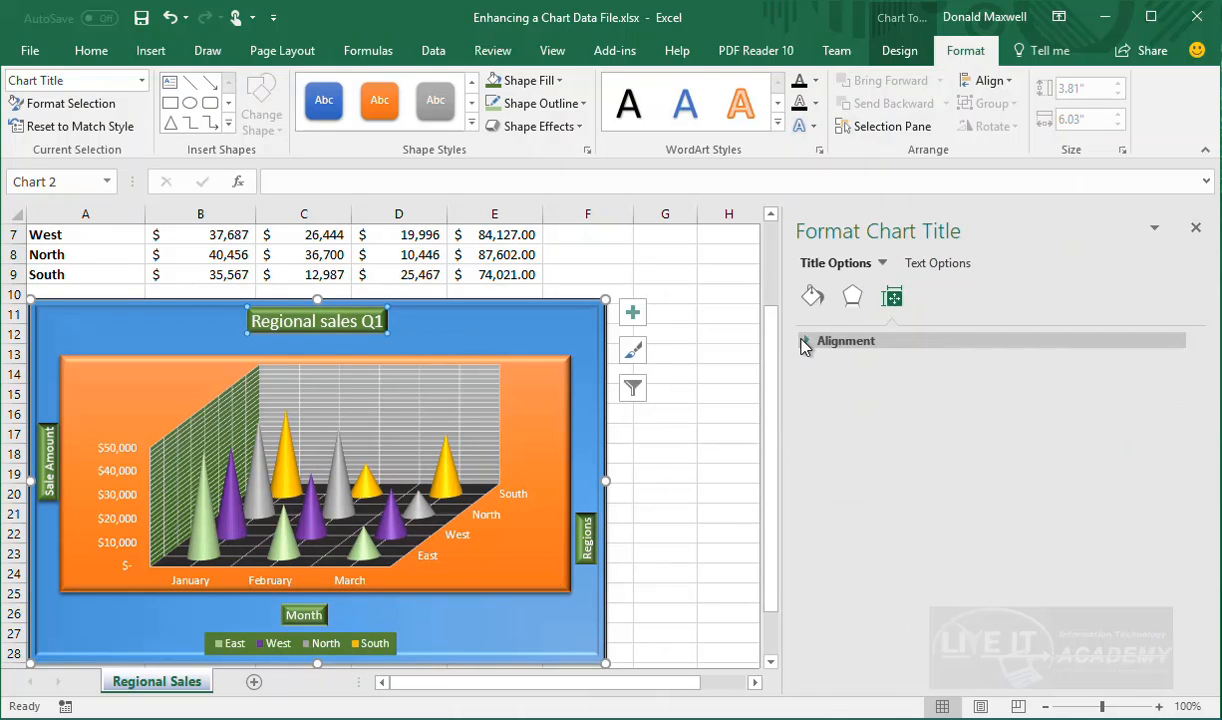